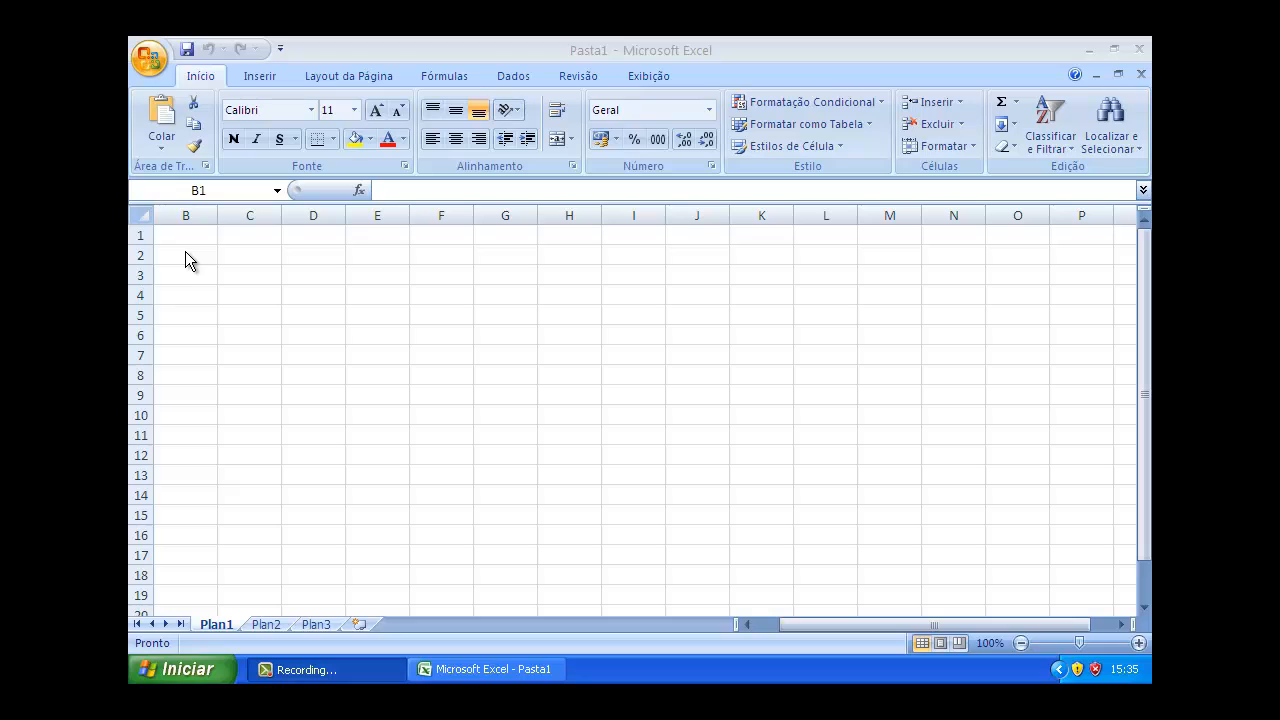
pyautogui.click(204, 233)
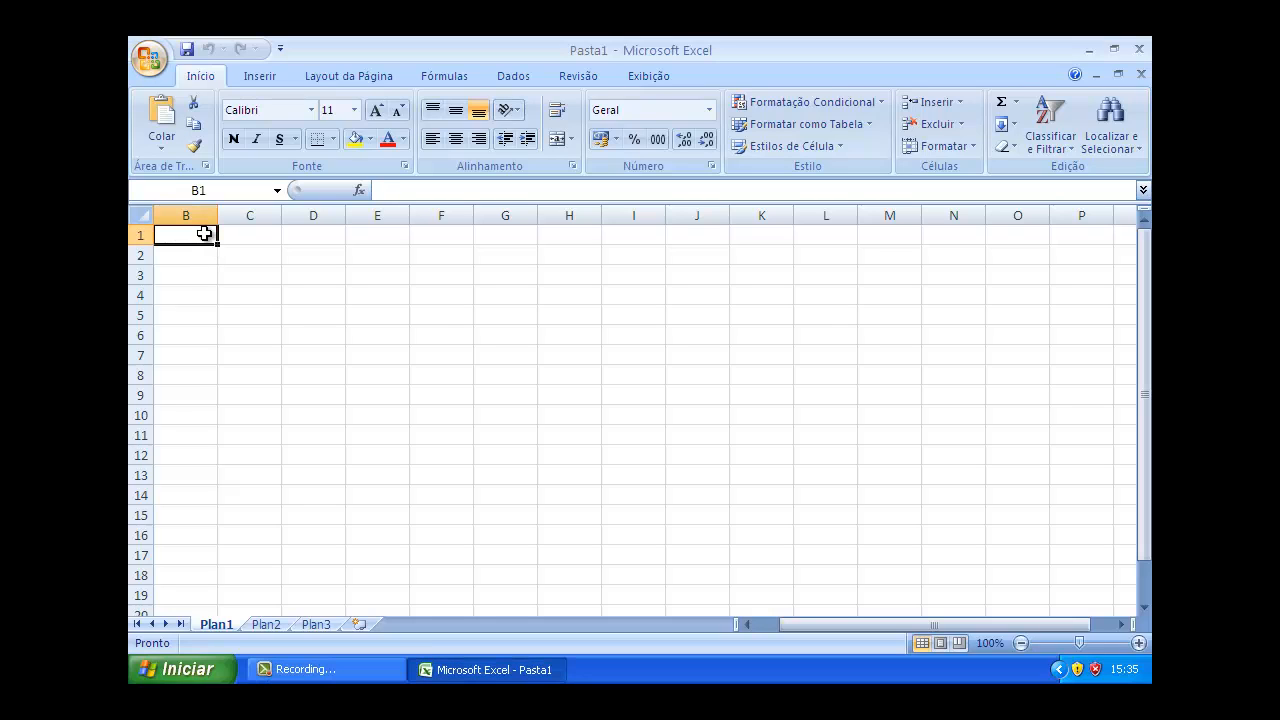
pyautogui.write('R')
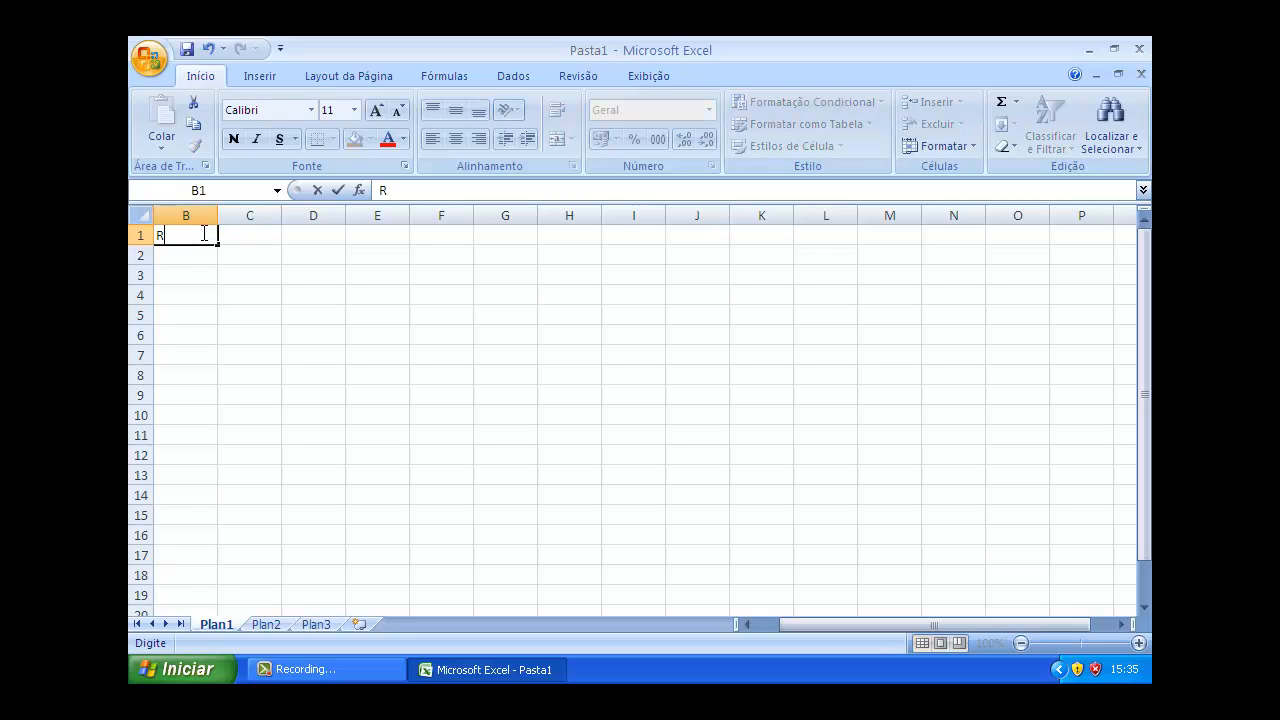
pyautogui.write('elação d')
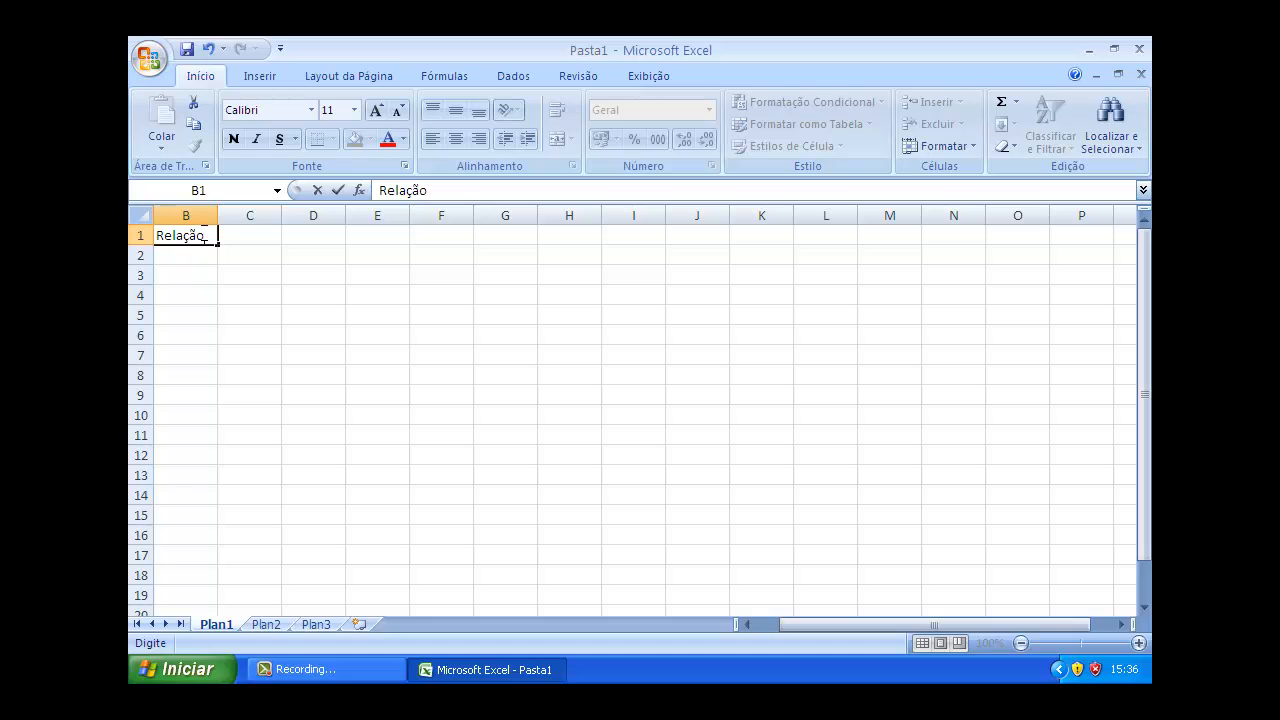
pyautogui.write('e Notas')
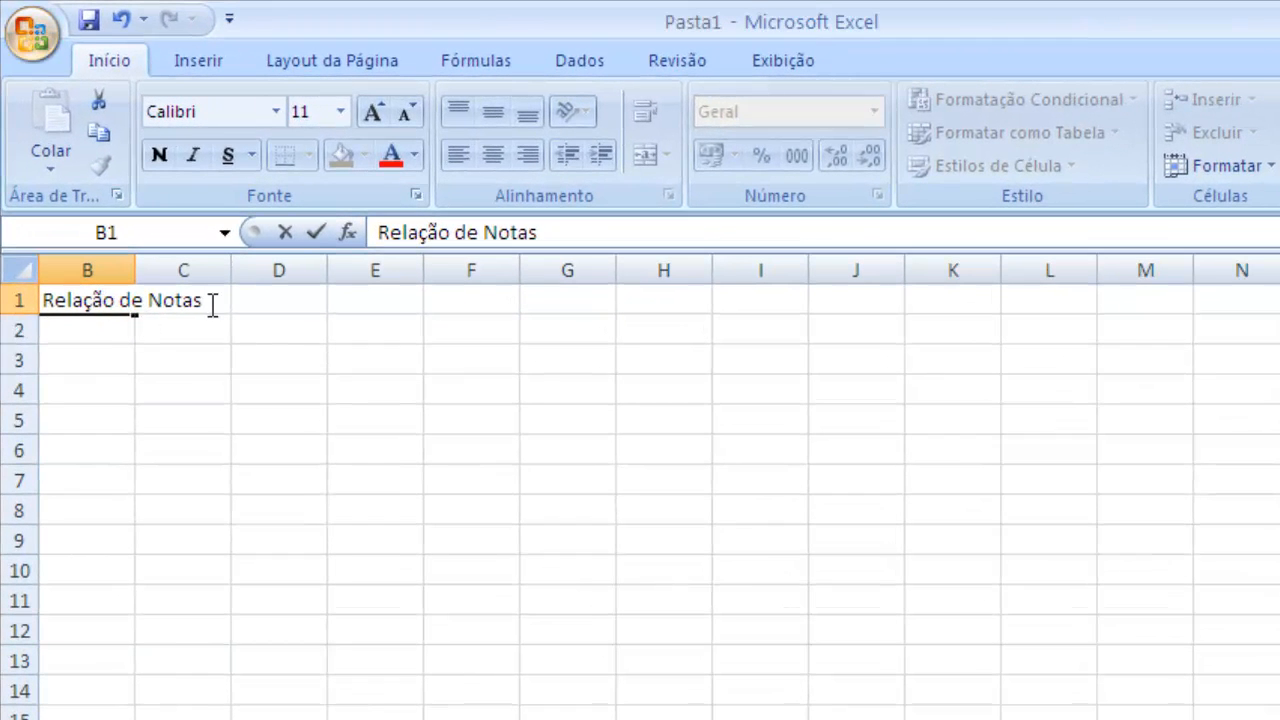
pyautogui.moveTo(208, 302); pyautogui.dragTo(44, 298)
pyautogui.press('BackSpace')
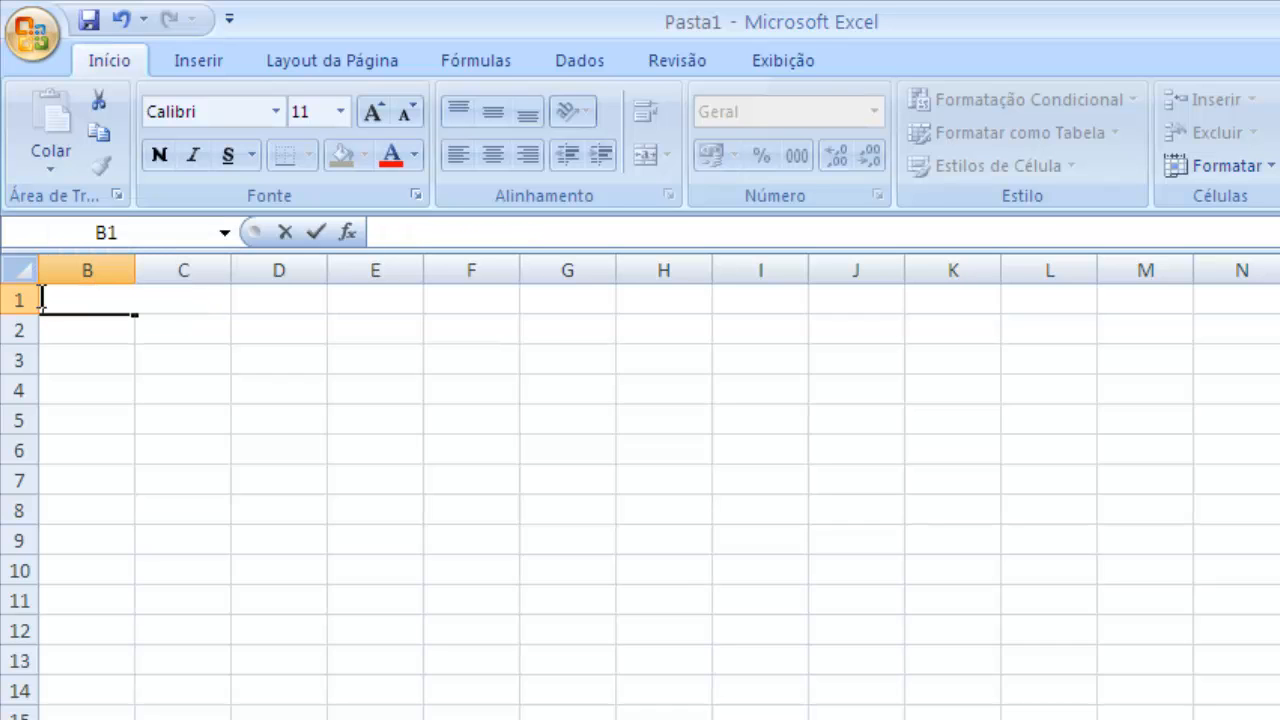
# Enter the title "Diário de Classe" in cell B1
pyautogui.write('Diário')
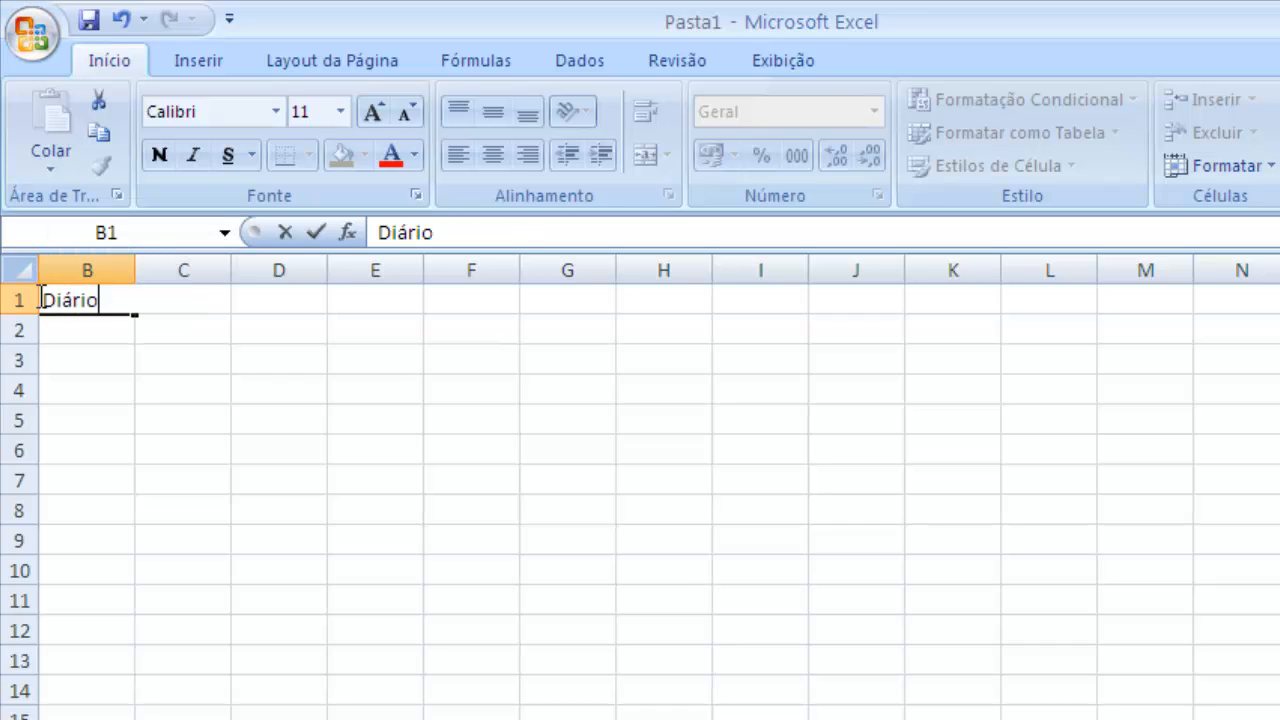
pyautogui.write(' de')
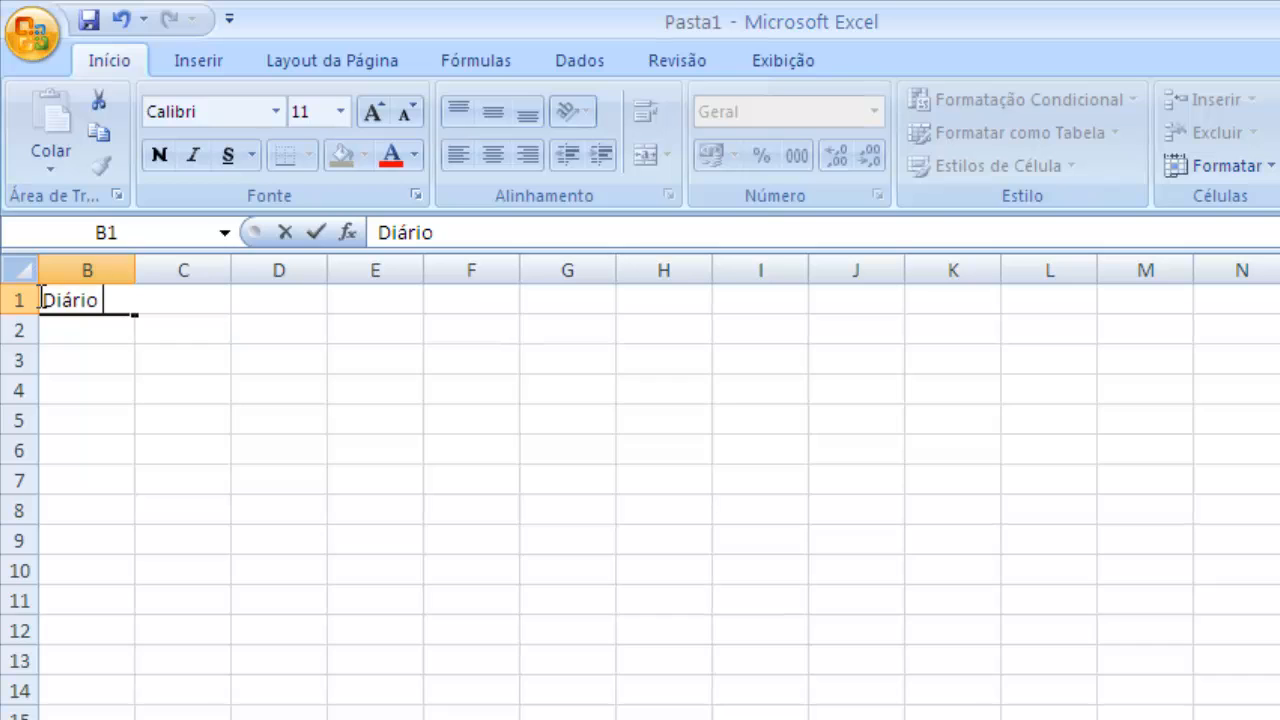
pyautogui.write(' Classe')
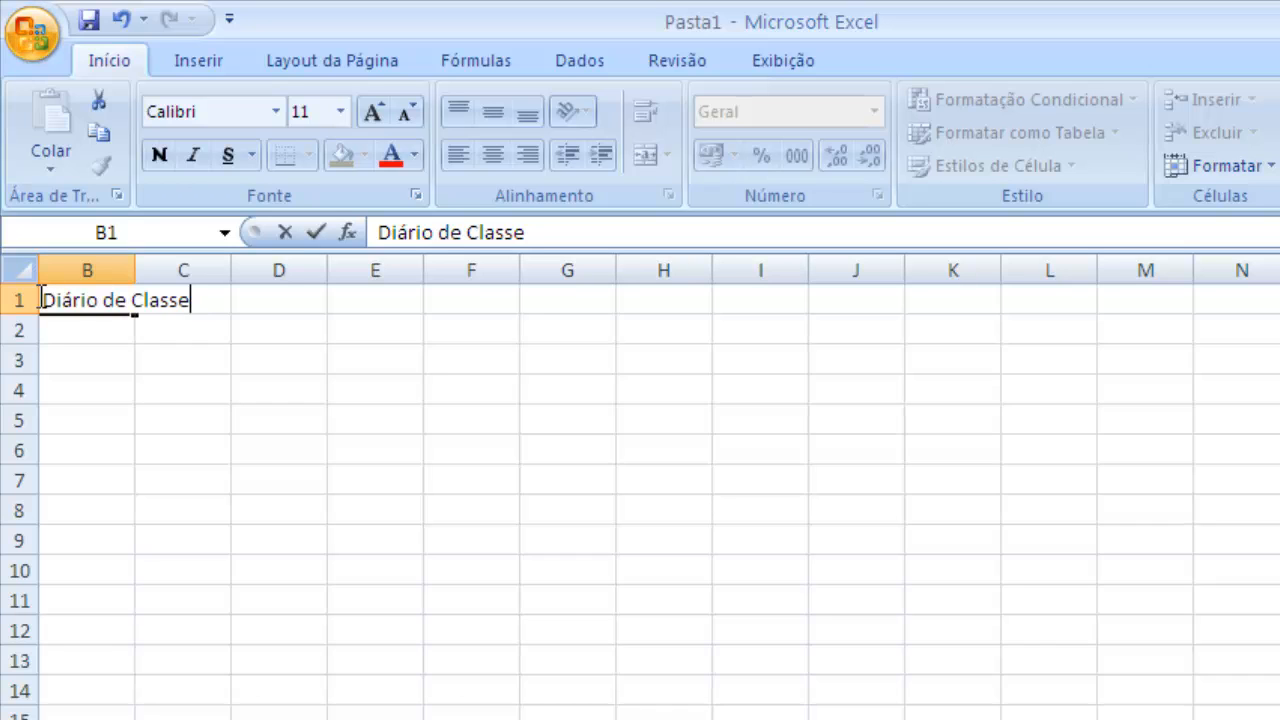
pyautogui.press('Return')
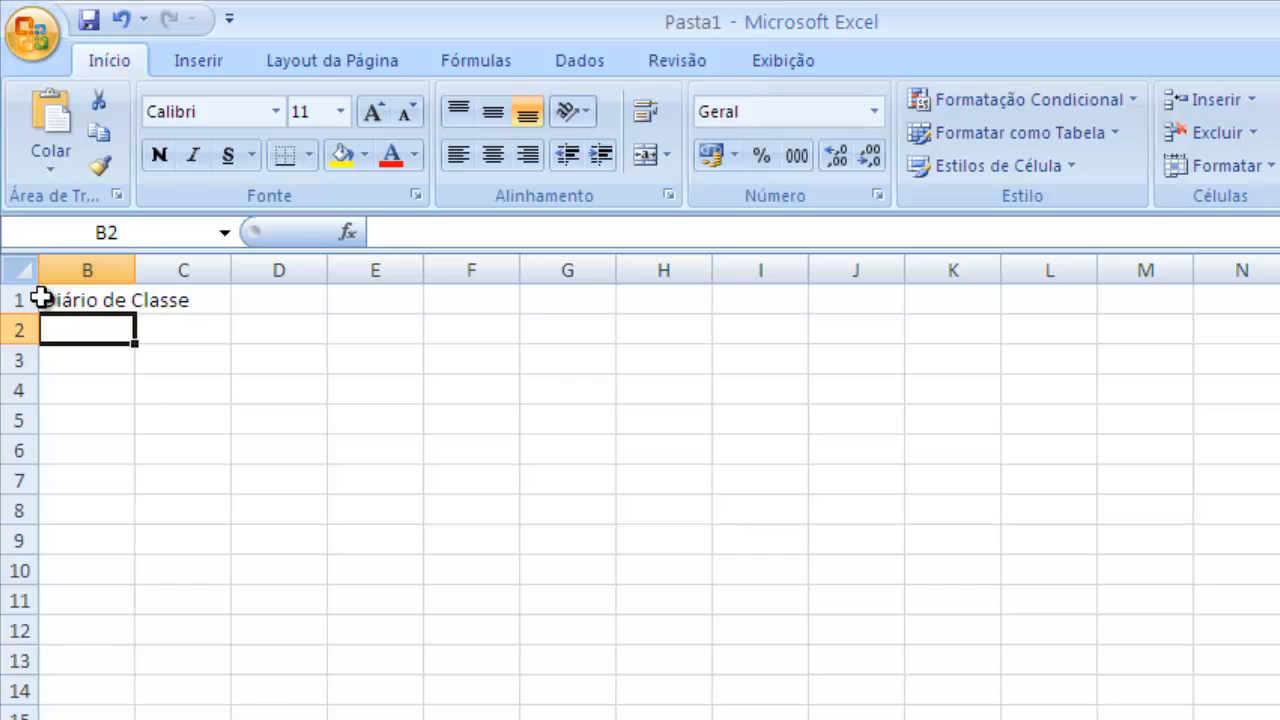
# Enter the column headings "Nome", "Nota 1" and "Nota 2" in cells B2 to D2
pyautogui.write('Nome')
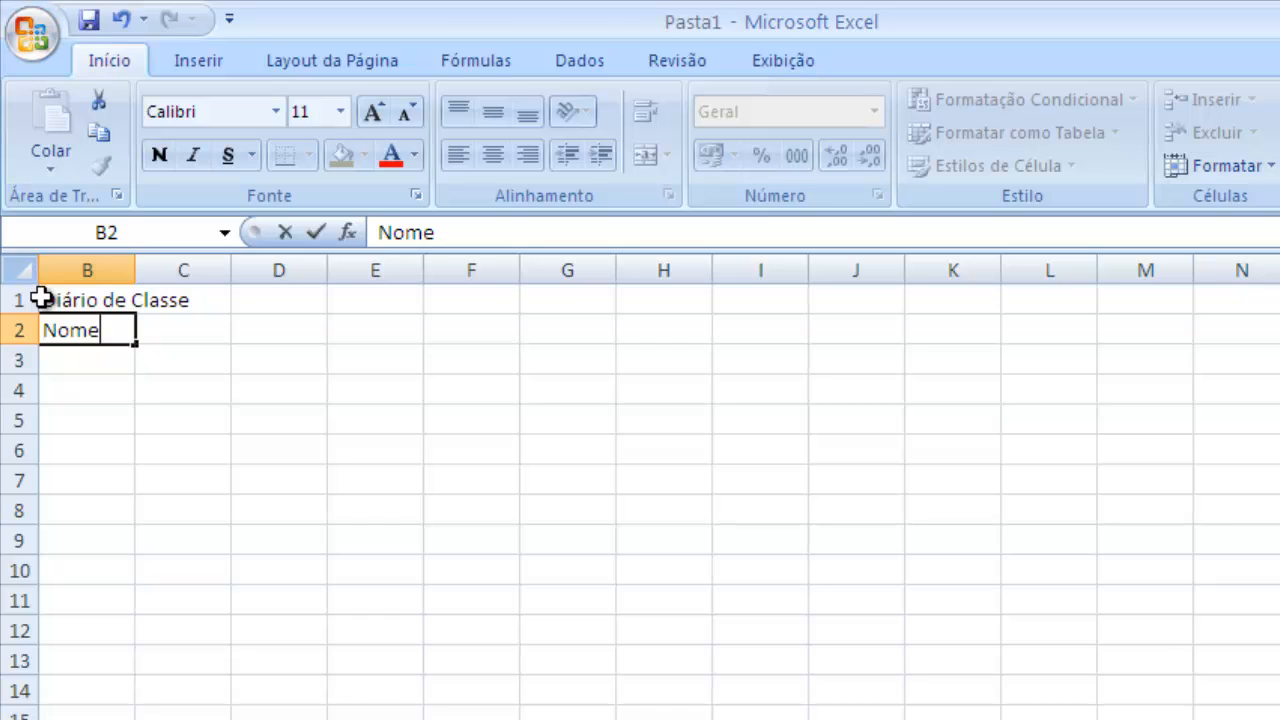
pyautogui.press('Tab')
pyautogui.write('Not')
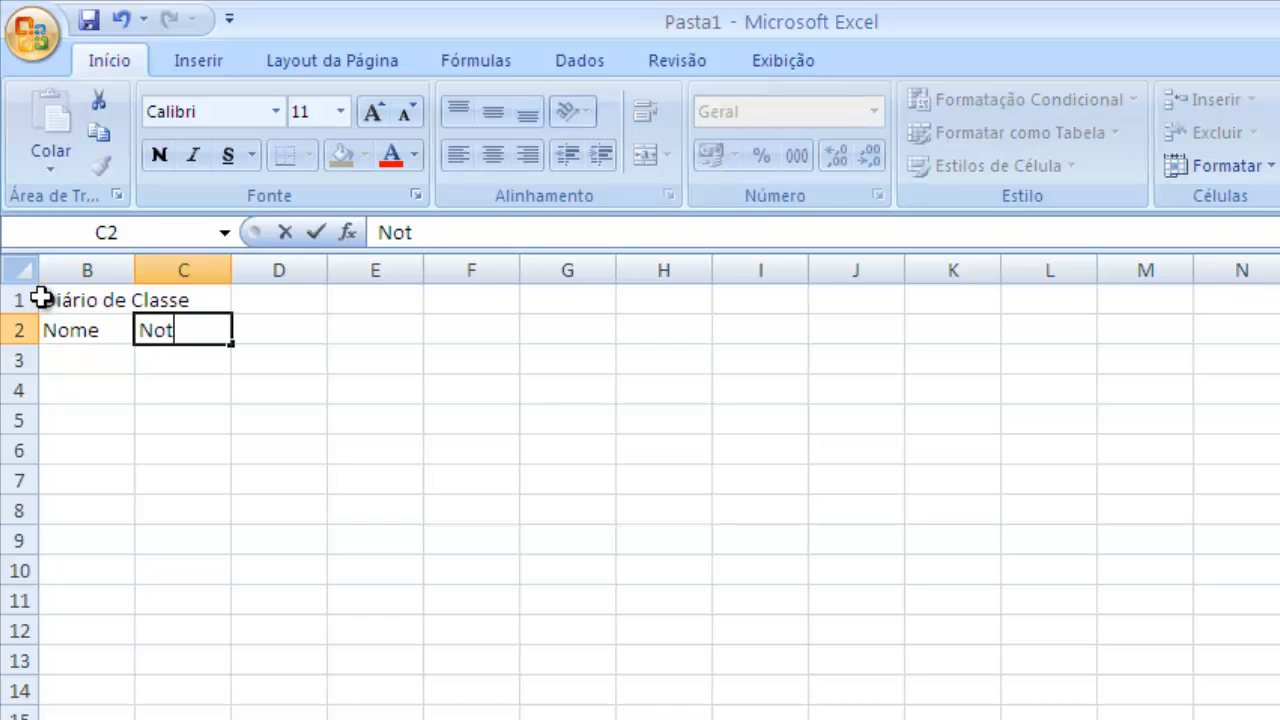
pyautogui.write('a1')
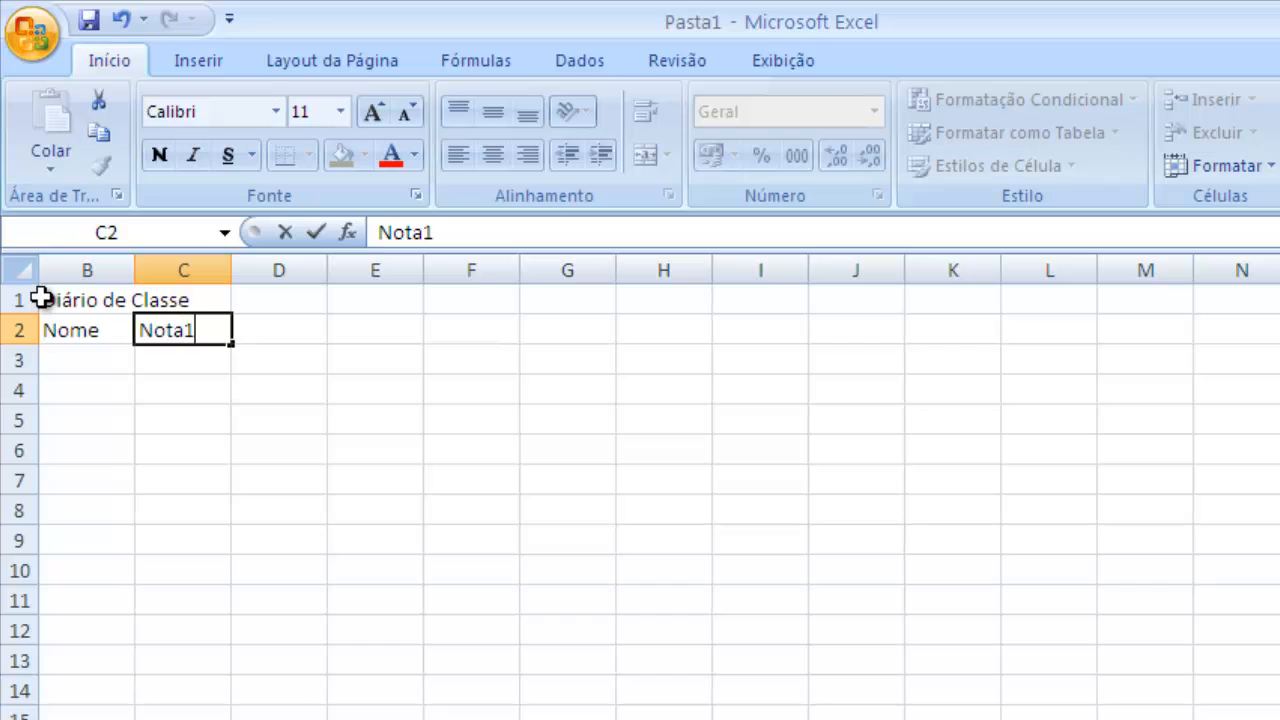
pyautogui.press('BackSpace')
pyautogui.write('1')
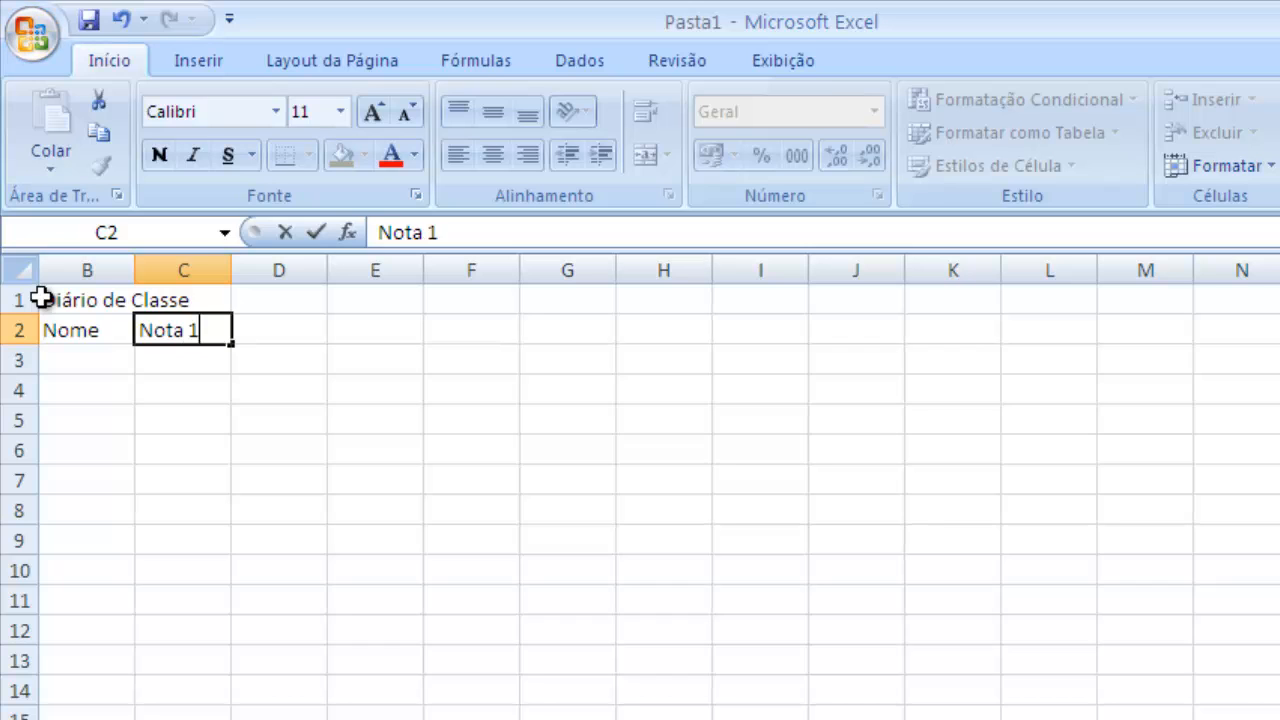
pyautogui.press('Tab')
pyautogui.write('Np')
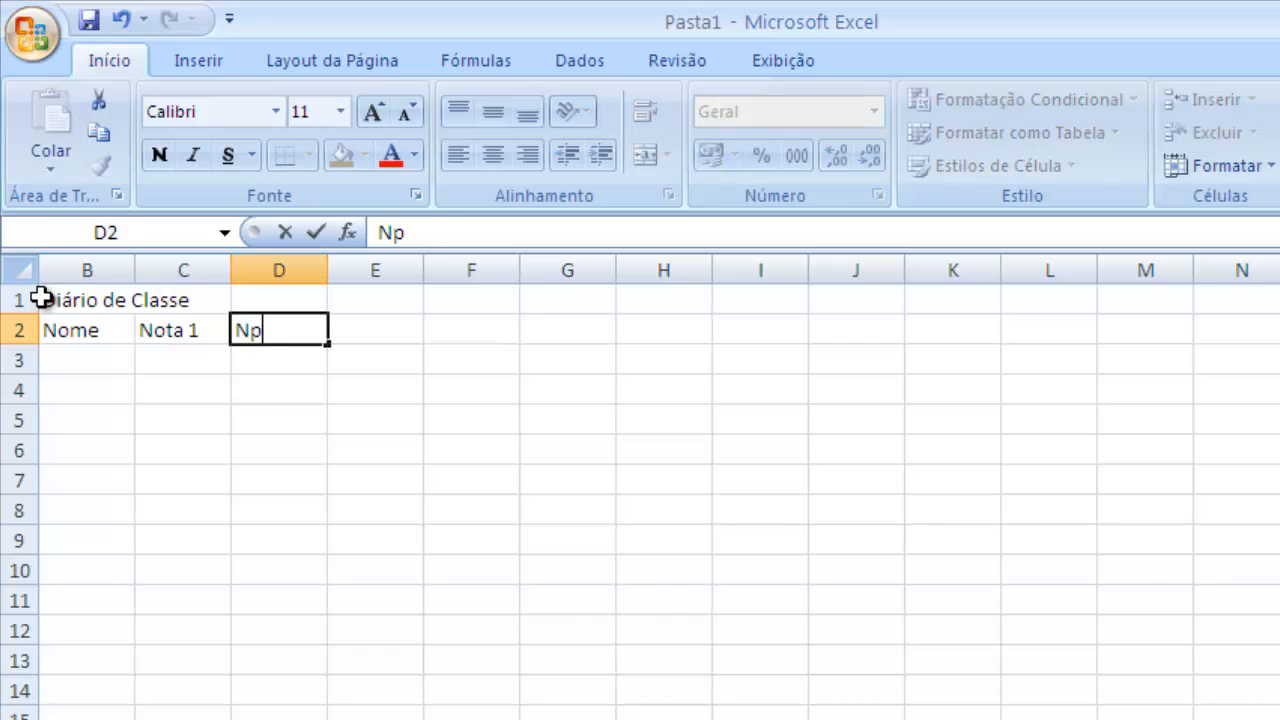
pyautogui.press('BackSpace')
pyautogui.write('ota 2')
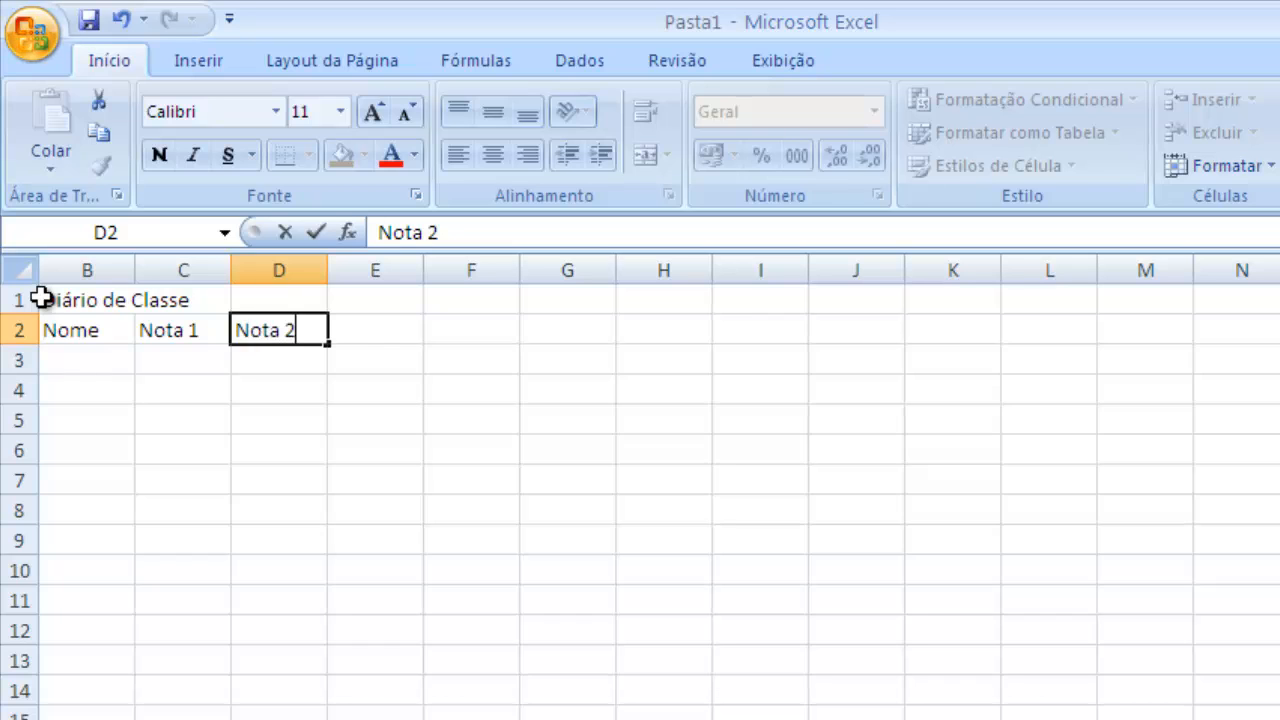
pyautogui.press('Tab')
# Continue the heading row with "Nota 3", "Média" and "Resultado" in cells E2 to G2
pyautogui.write('N')
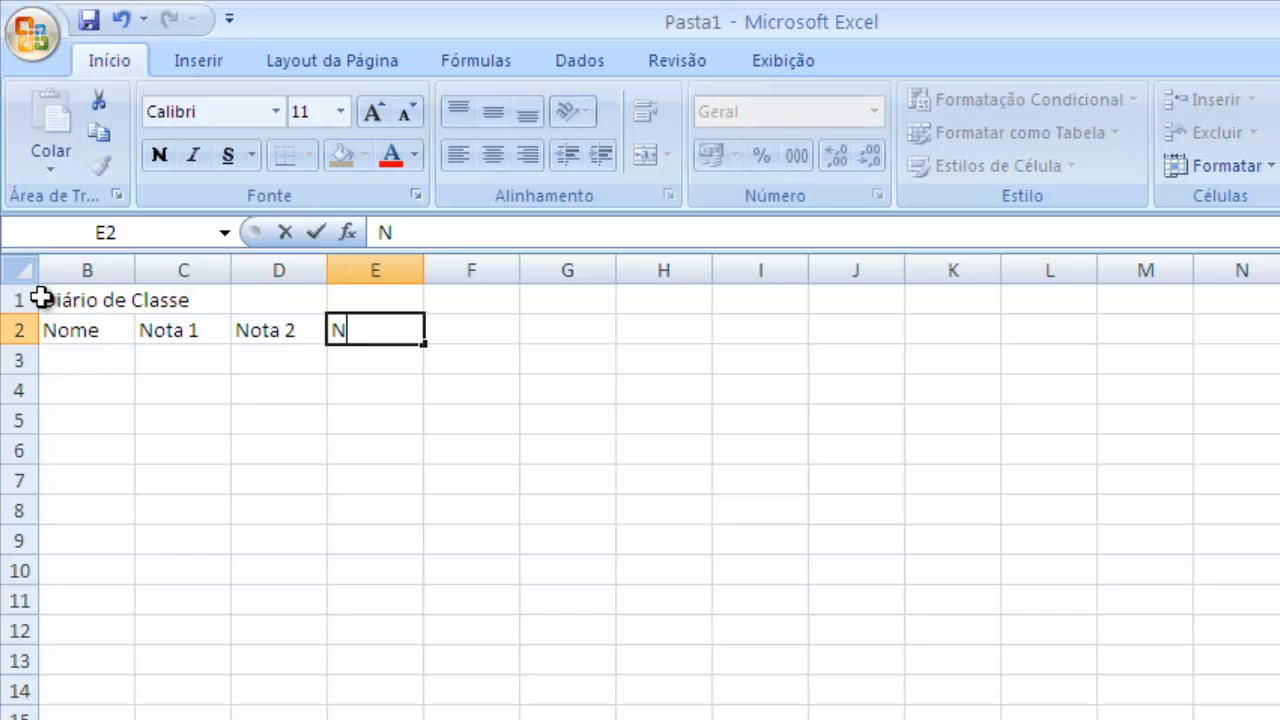
pyautogui.write('ota 03')
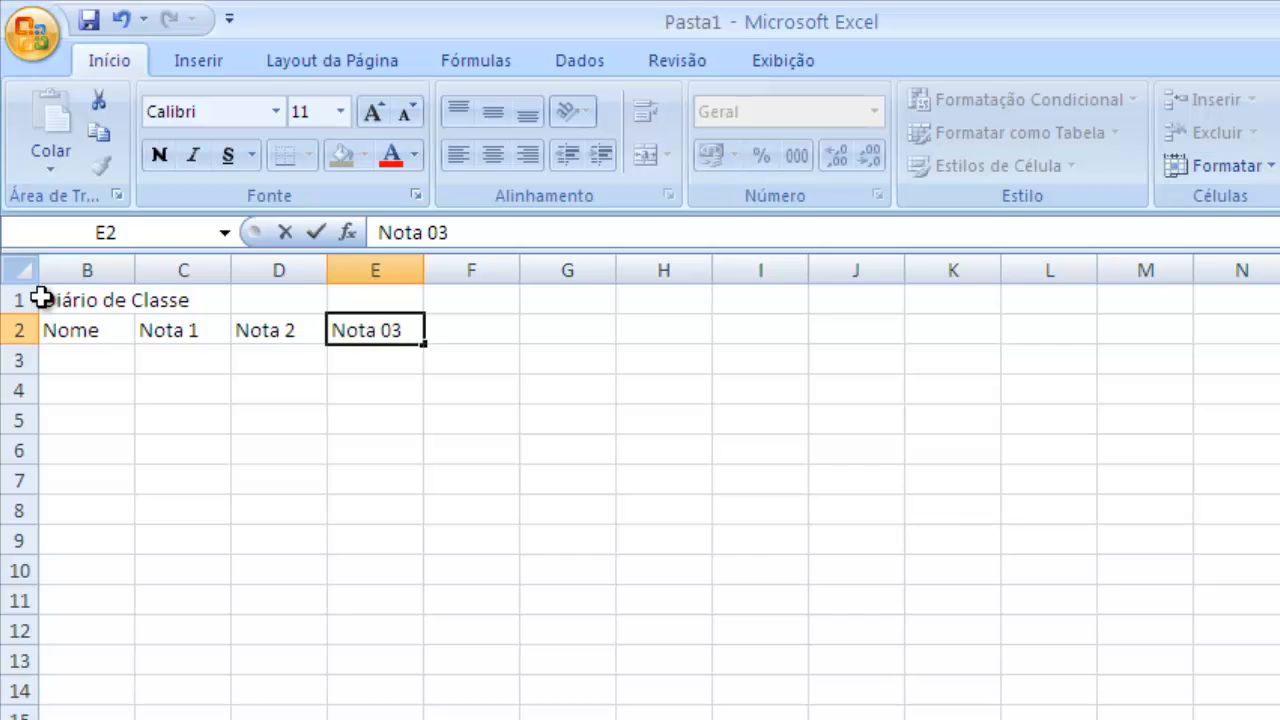
pyautogui.press('BackSpace')
pyautogui.press('BackSpace')
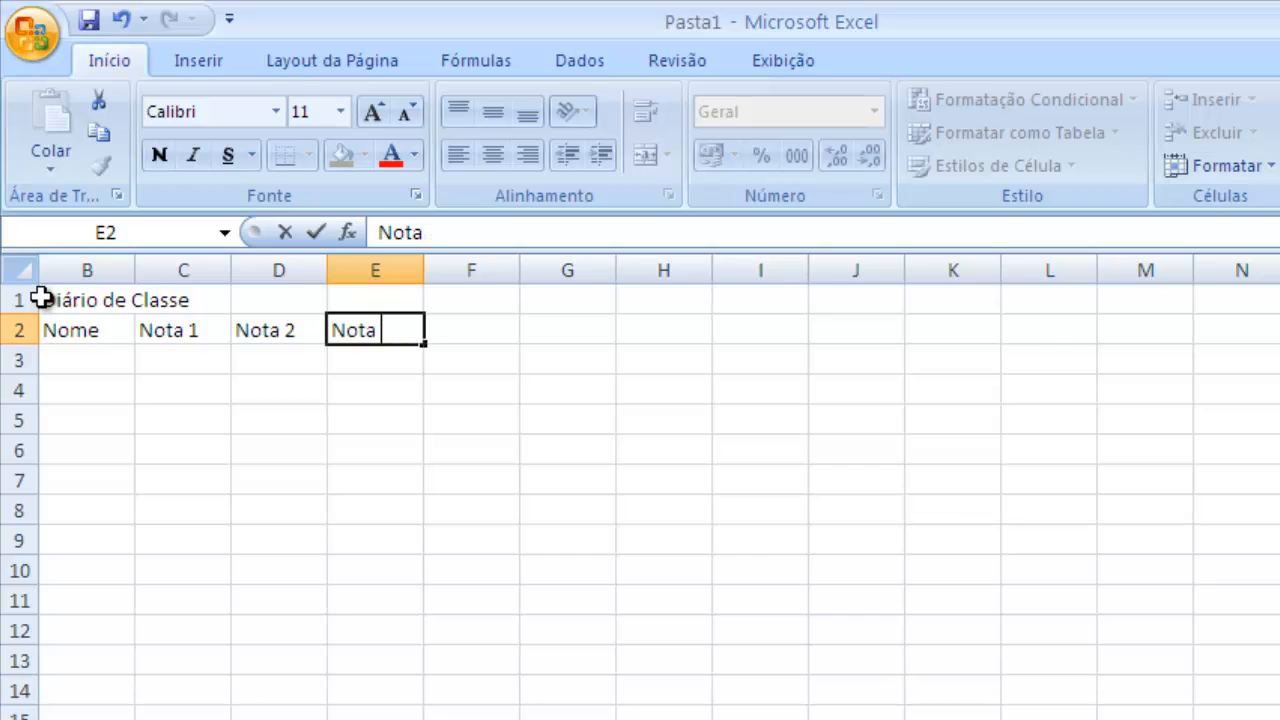
pyautogui.write('3')
pyautogui.press('Tab')
pyautogui.write('Média')
pyautogui.press('Tab')
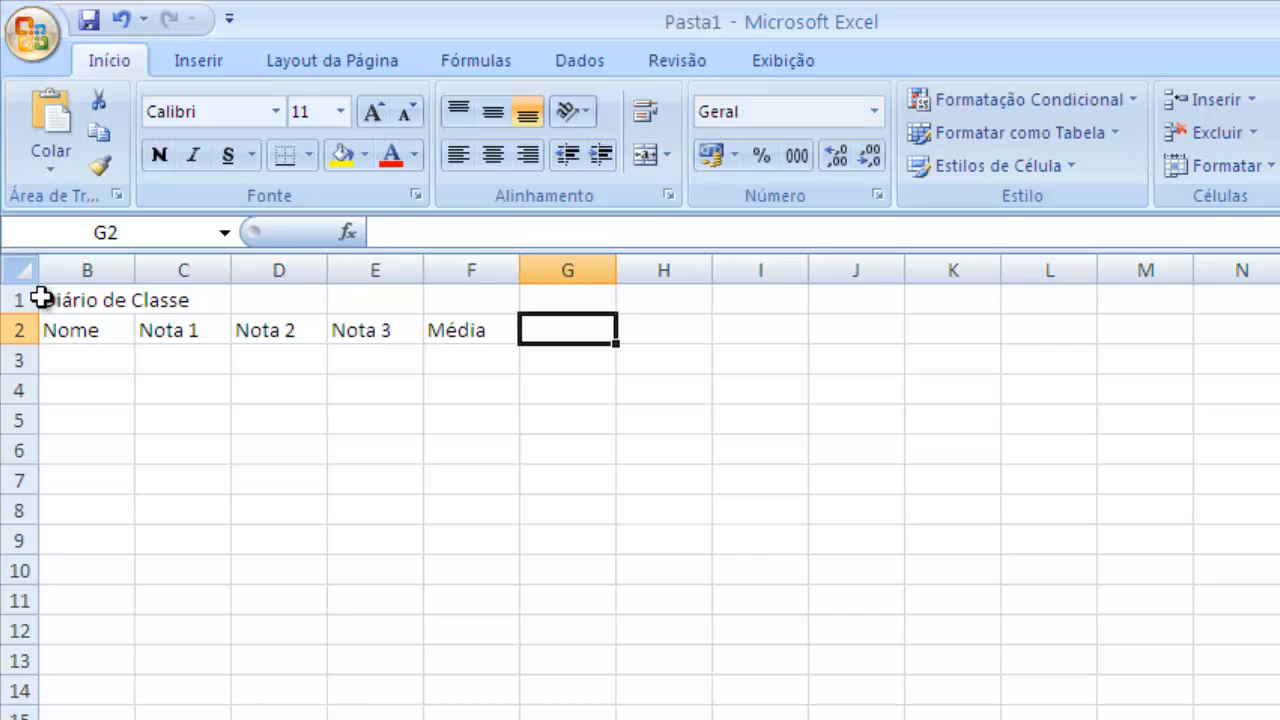
pyautogui.write('Resultado')
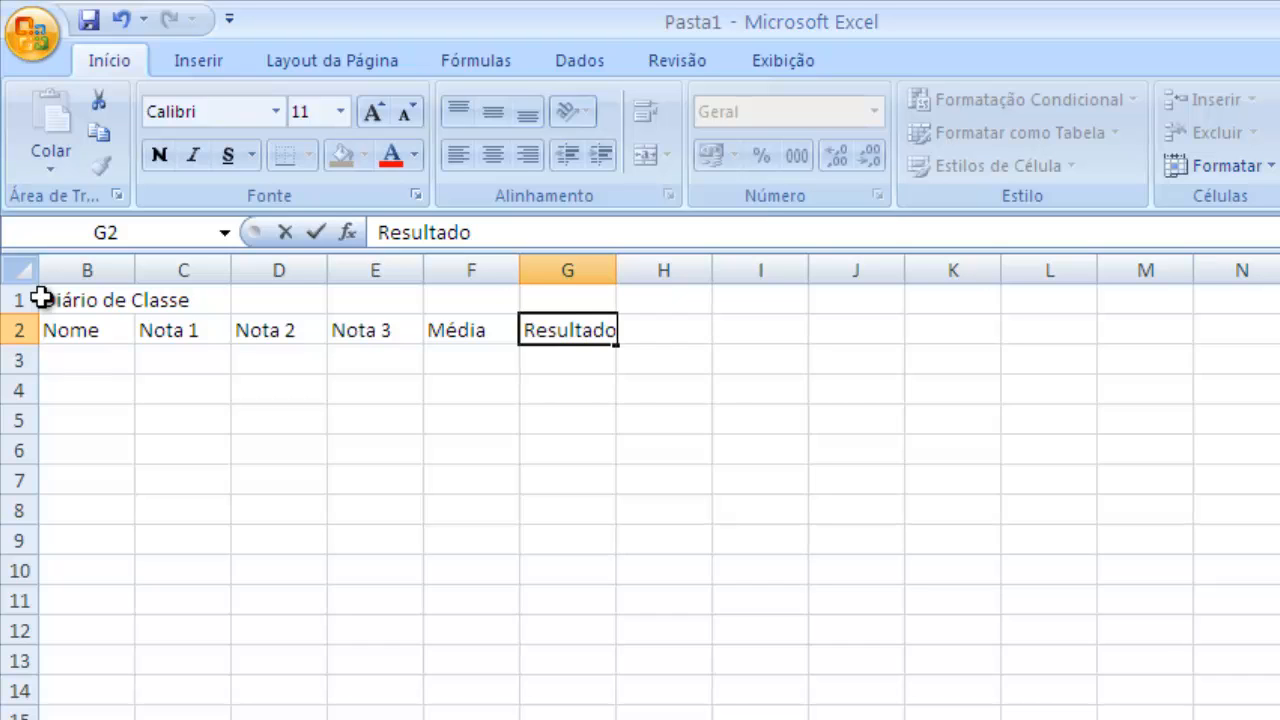
pyautogui.press('Tab')
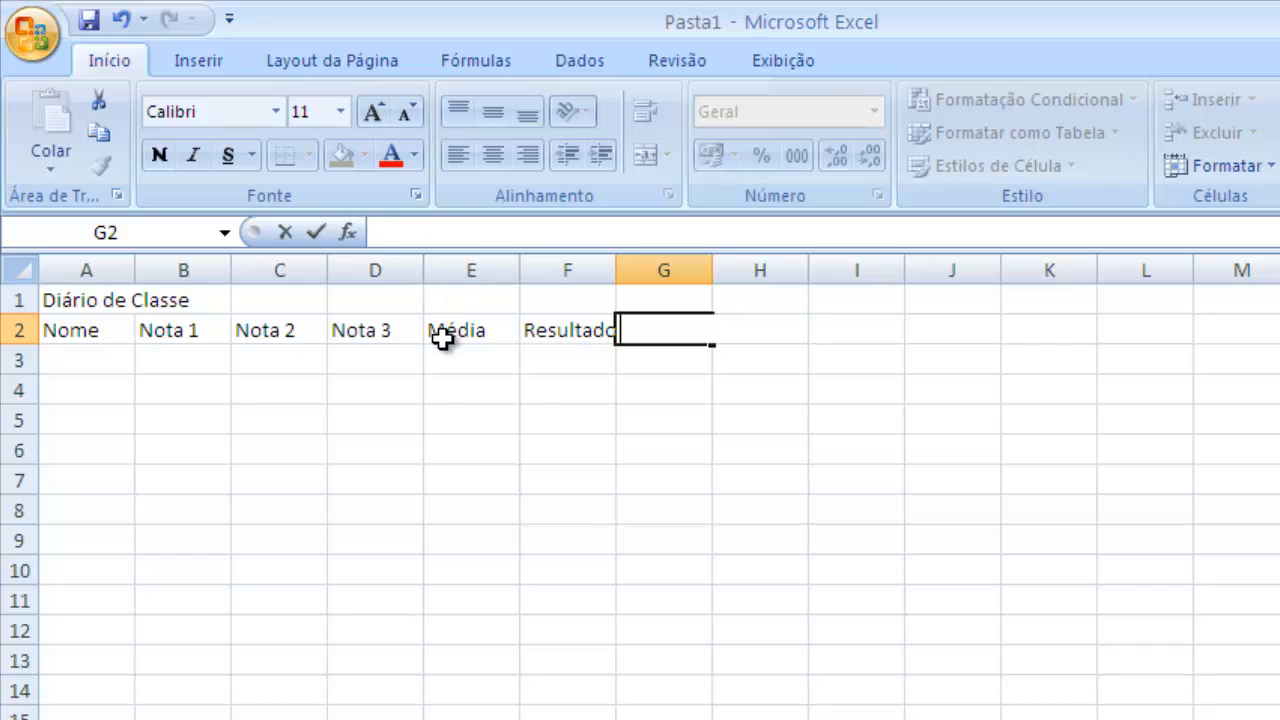
# Leave the empty cell after the "Resultado" heading and widen column A to about twice its width
pyautogui.click(575, 361)
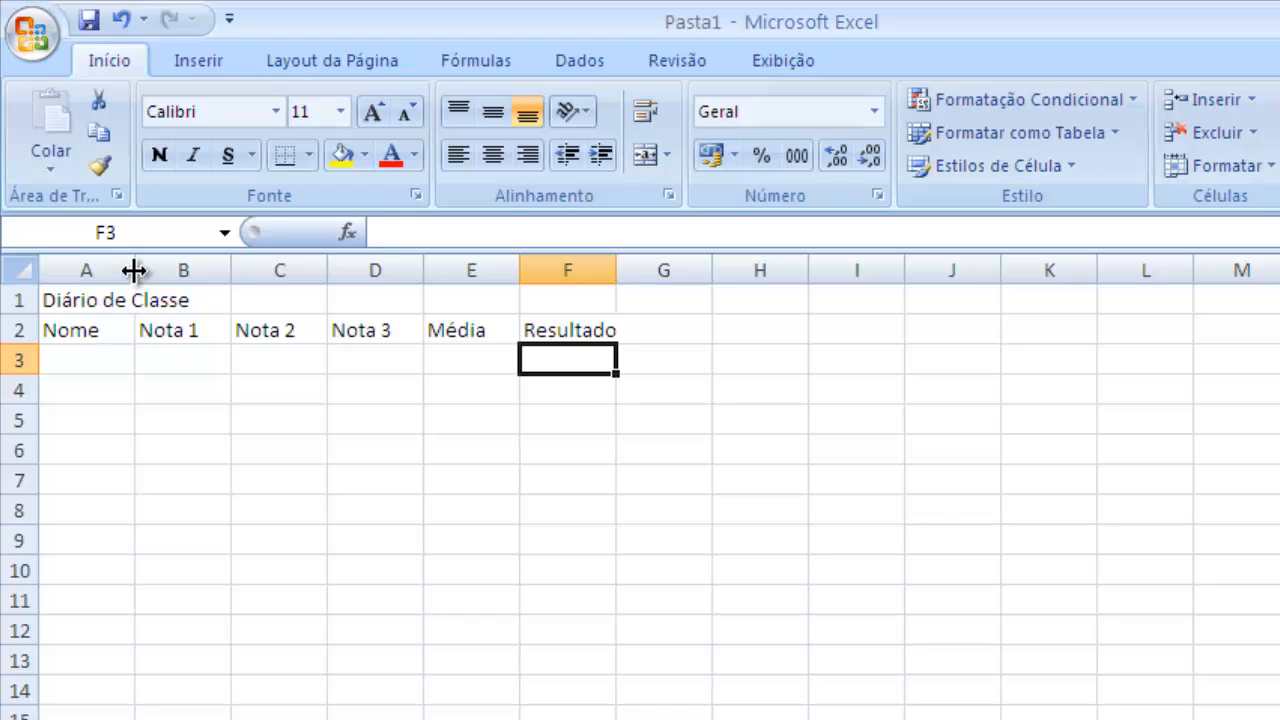
pyautogui.moveTo(134, 269); pyautogui.dragTo(230, 268)
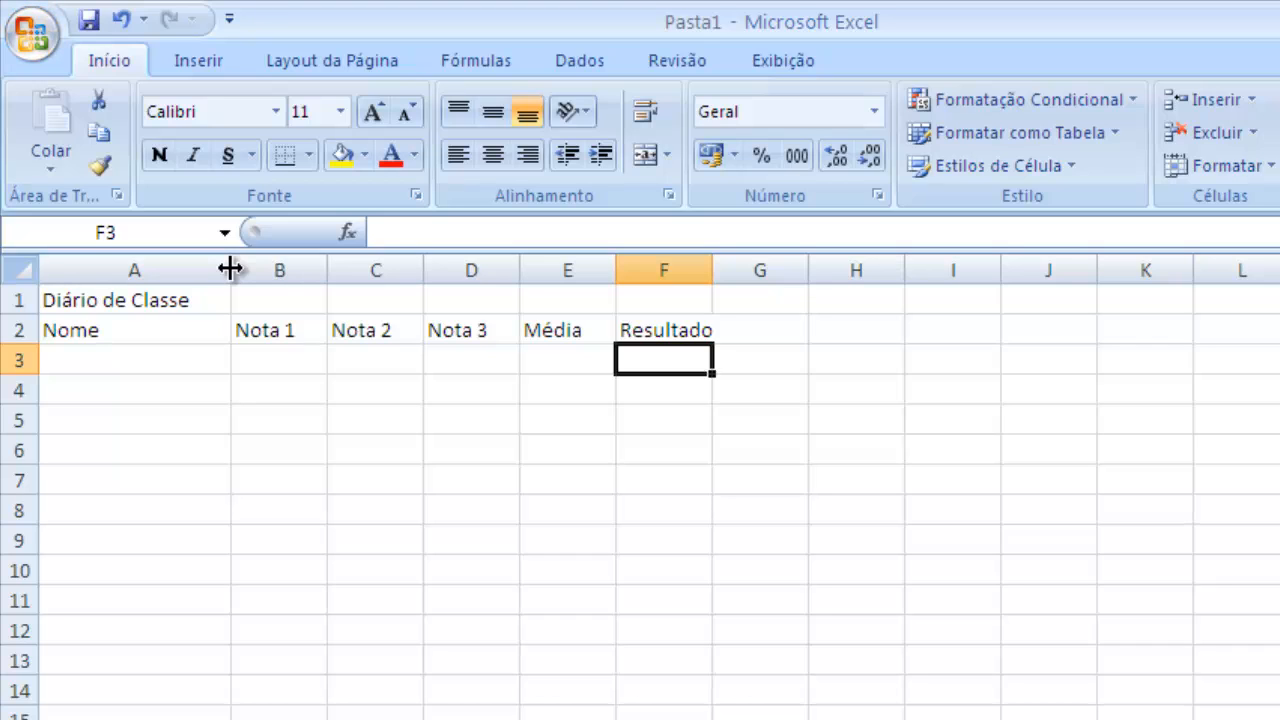
# Enter the first three students' names under the "Nome" heading in cells A3 to A5
pyautogui.click(157, 360)
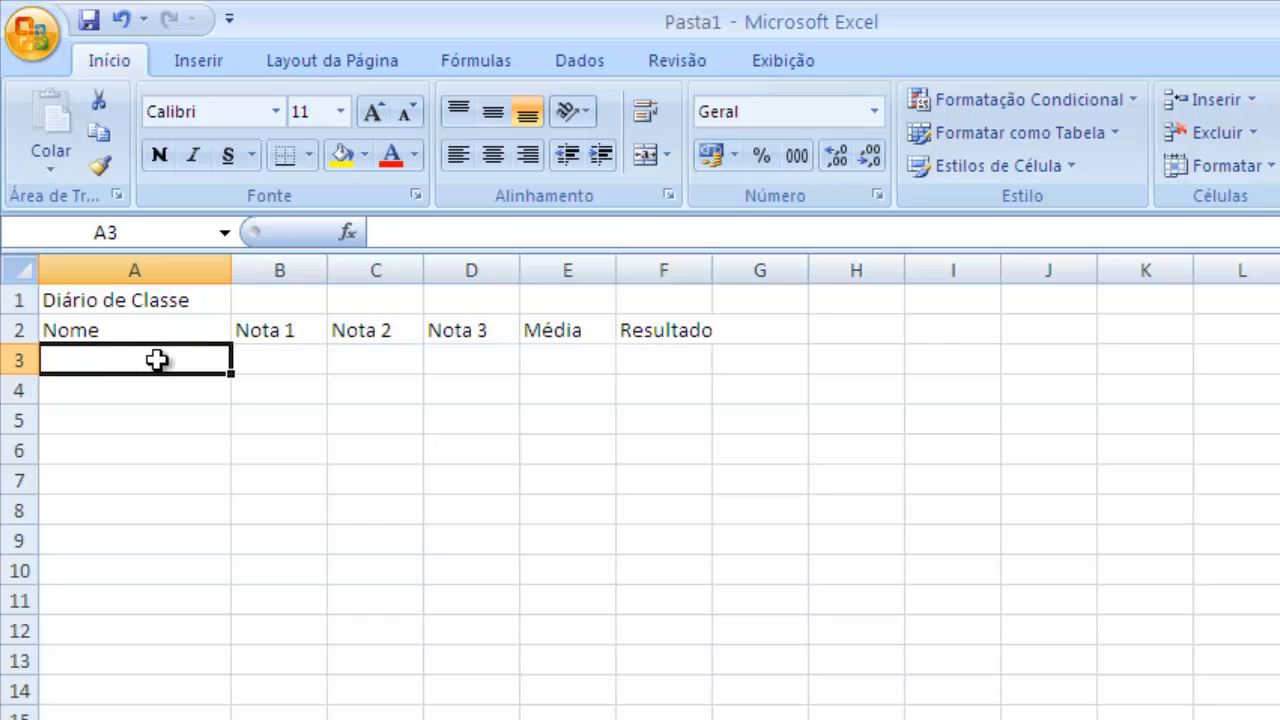
pyautogui.write('J')
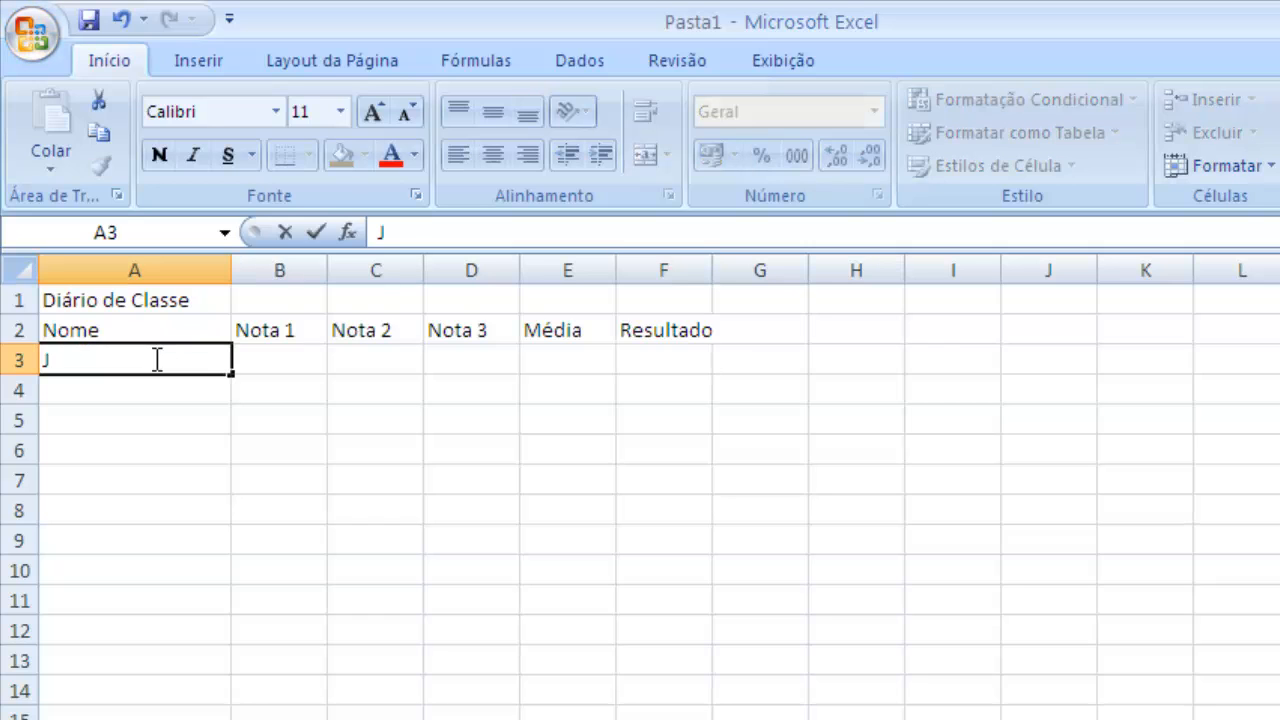
pyautogui.write('oãozinho')
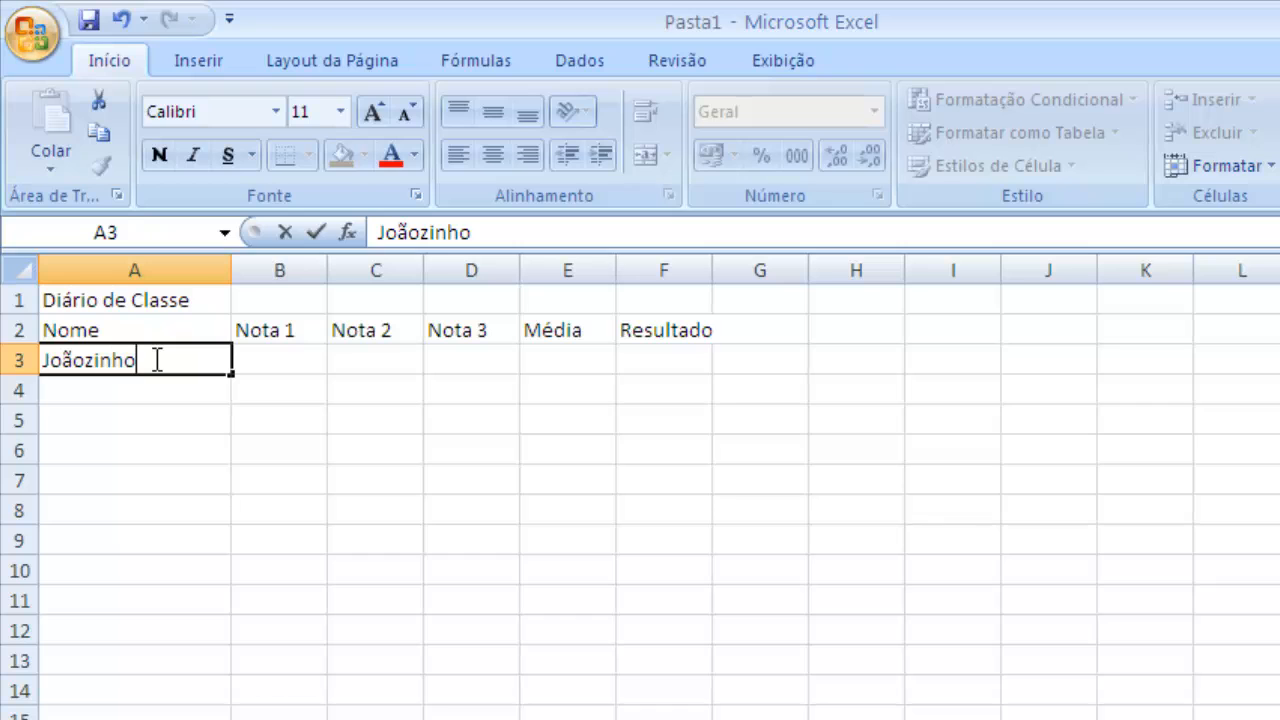
pyautogui.press('Return')
pyautogui.write('Mar')
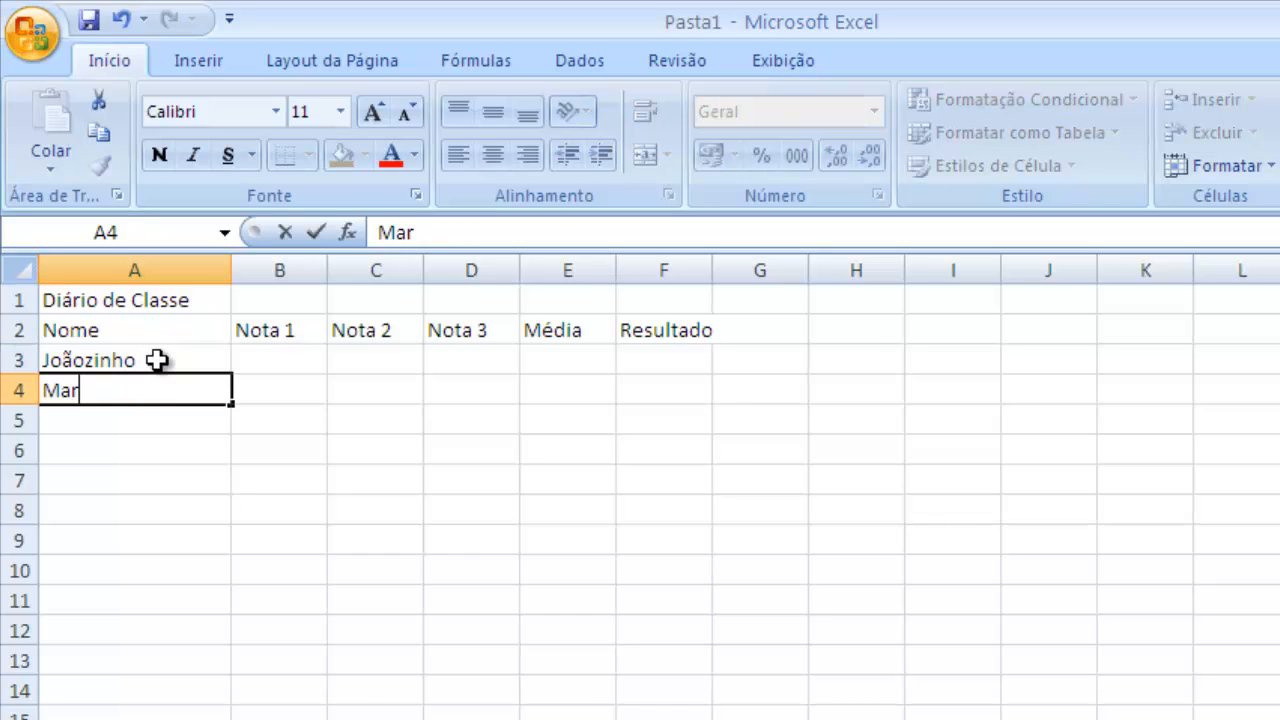
pyautogui.write('iazinha')
pyautogui.press('Return')
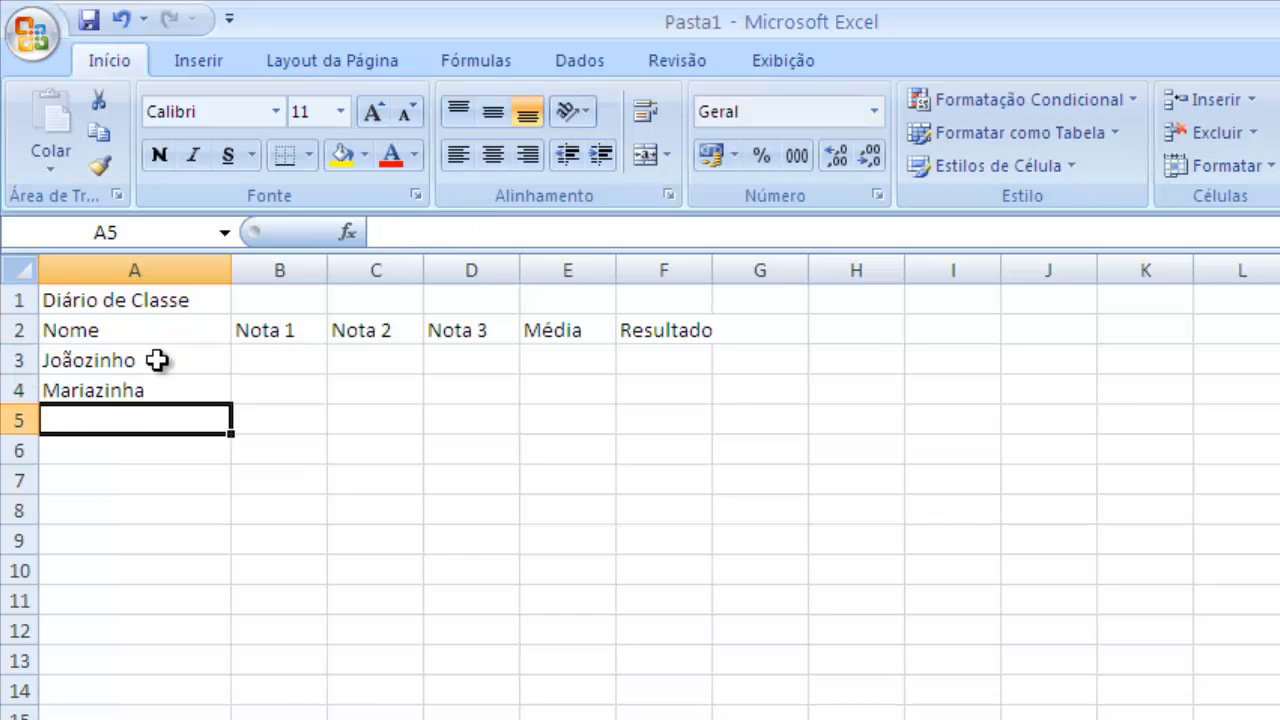
pyautogui.write('Aninha')
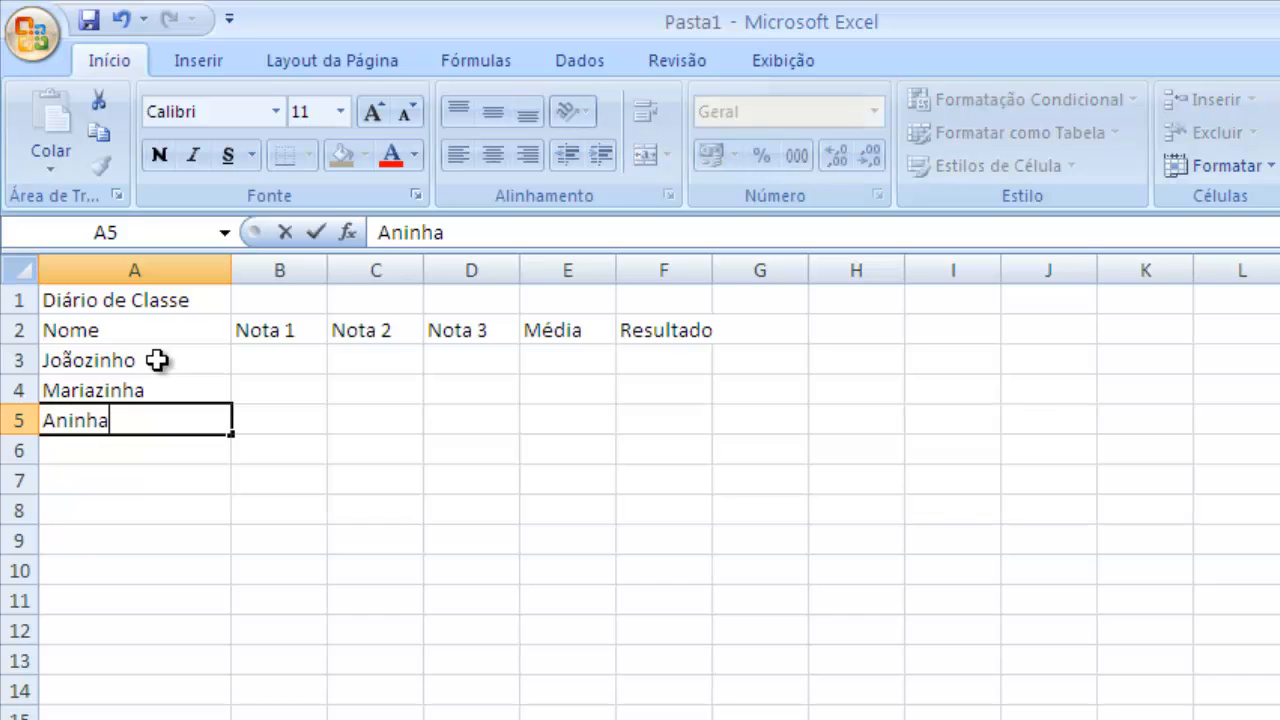
pyautogui.press('Return')
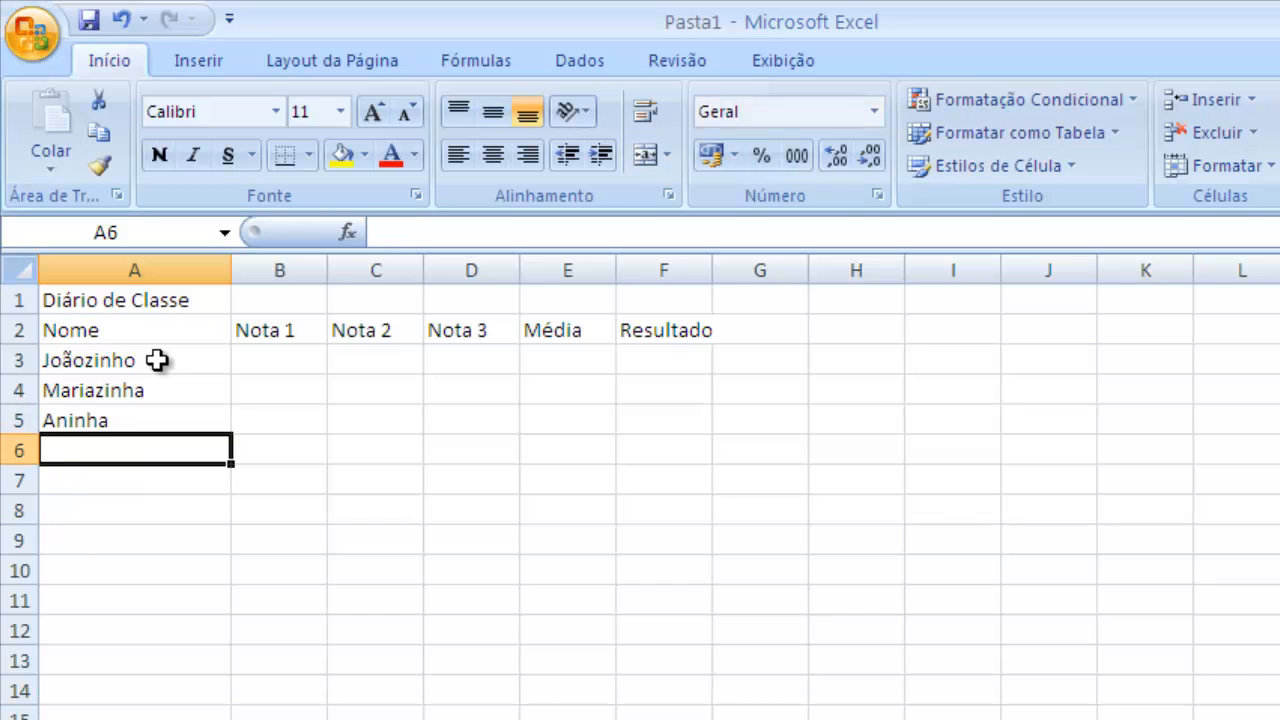
# Enter the remaining three students' names under the "Nome" heading in cells A6 to A8
pyautogui.write('Zezinho')
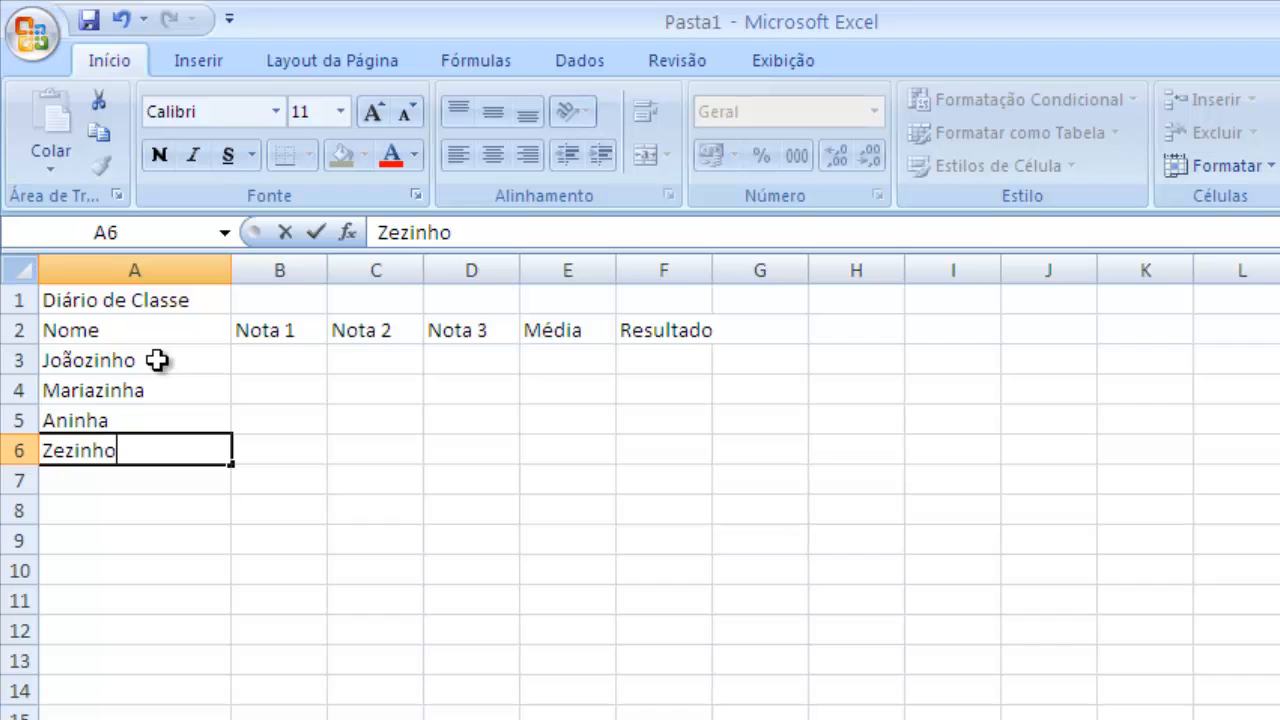
pyautogui.press('Return')
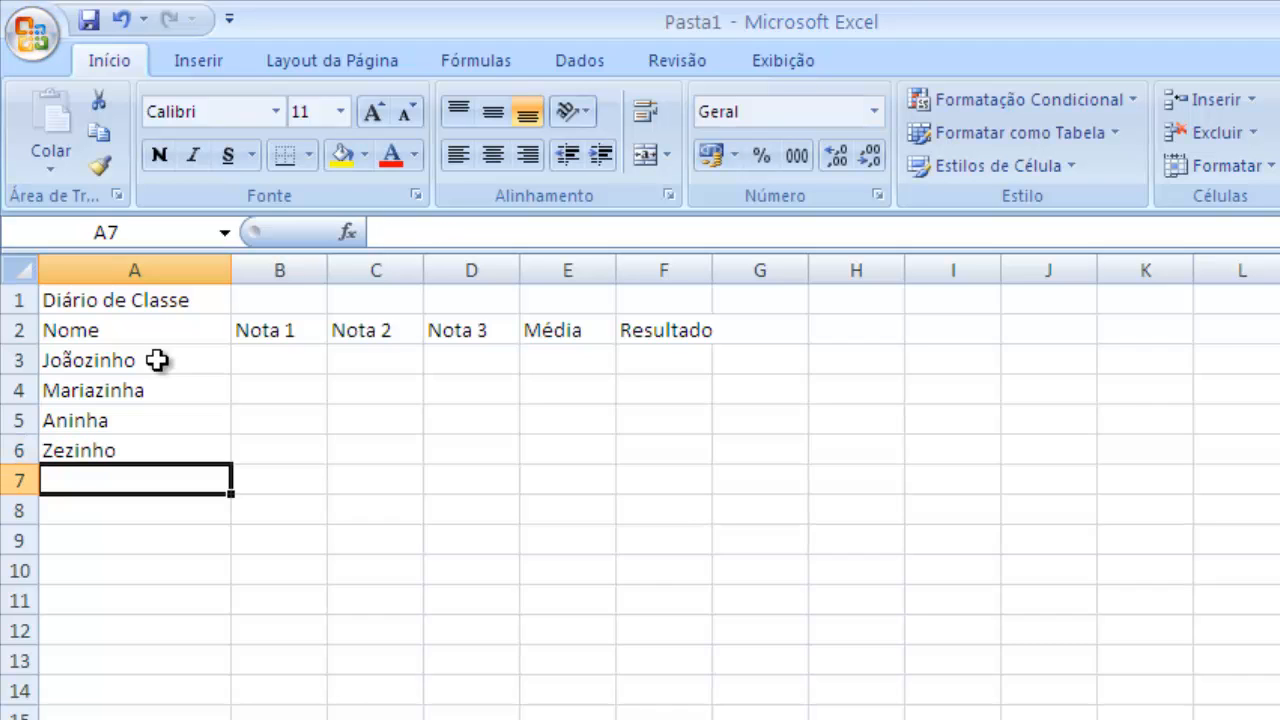
pyautogui.write('Pedrinho')
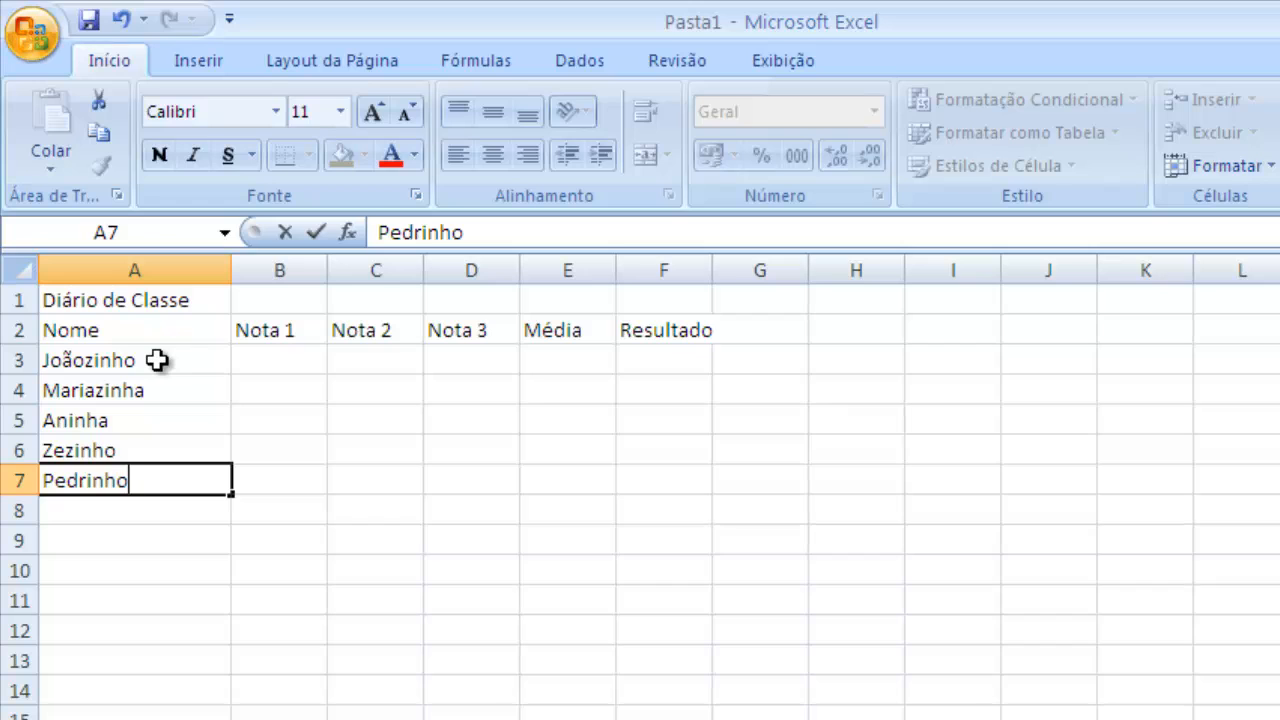
pyautogui.press('Return')
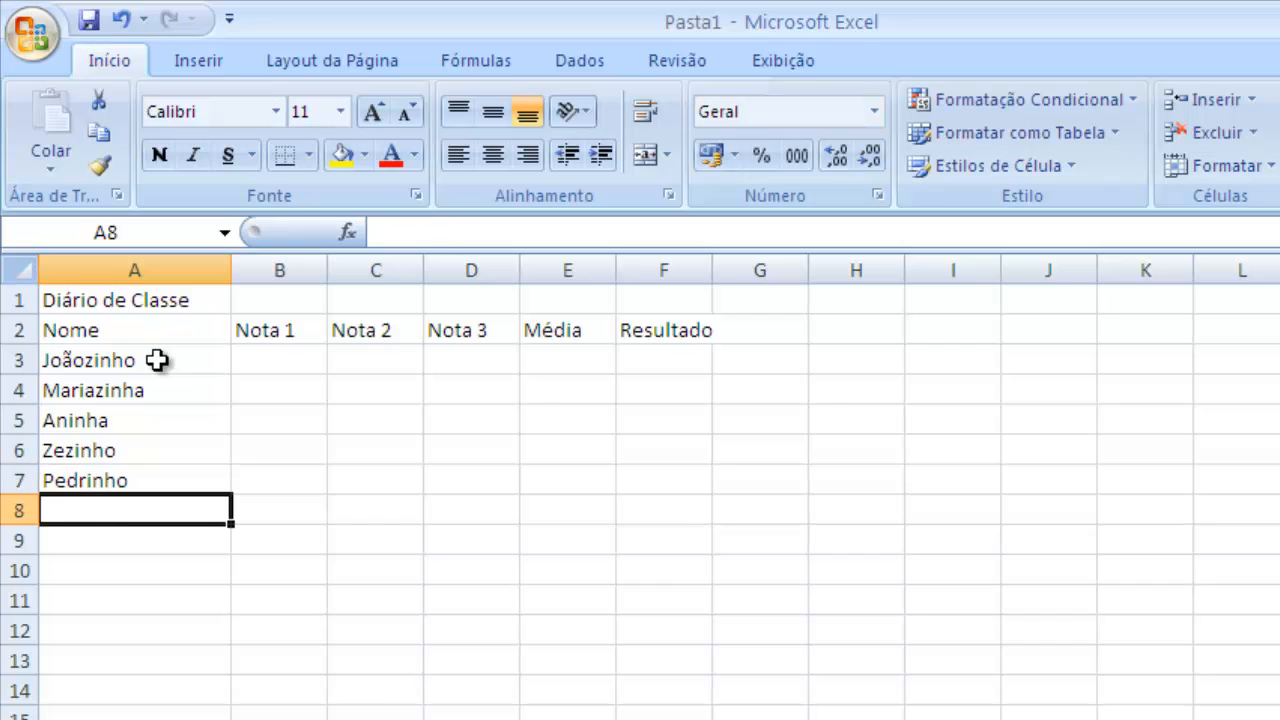
pyautogui.write('Tonhão')
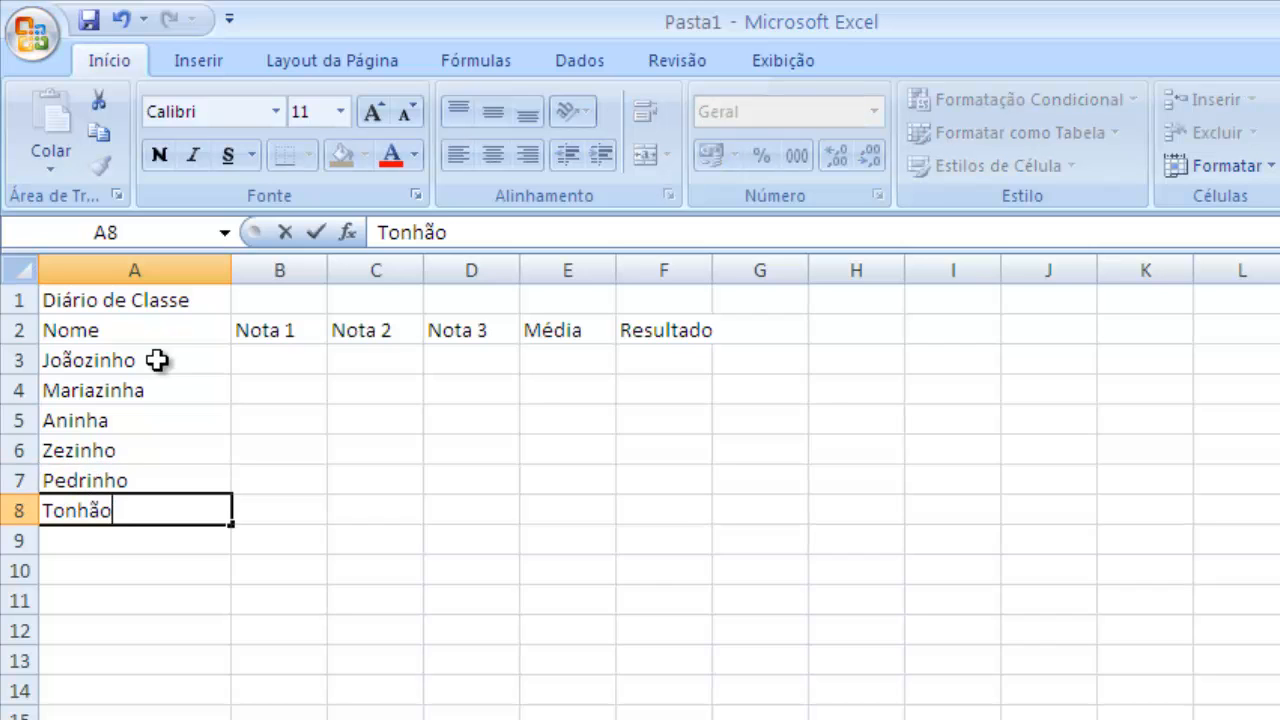
pyautogui.hotkey('ctrl', 'Return')
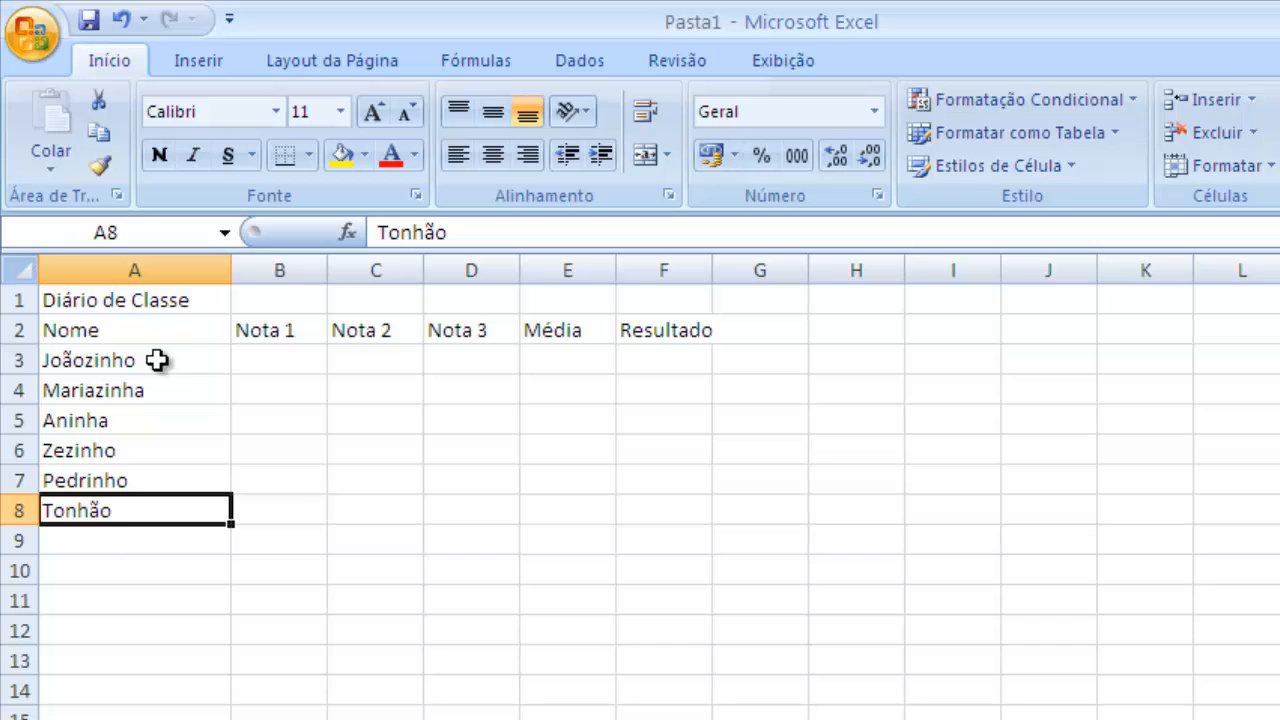
# Begin a formula in cell E3, the first student's cell under the "Média" heading
pyautogui.click(570, 357)
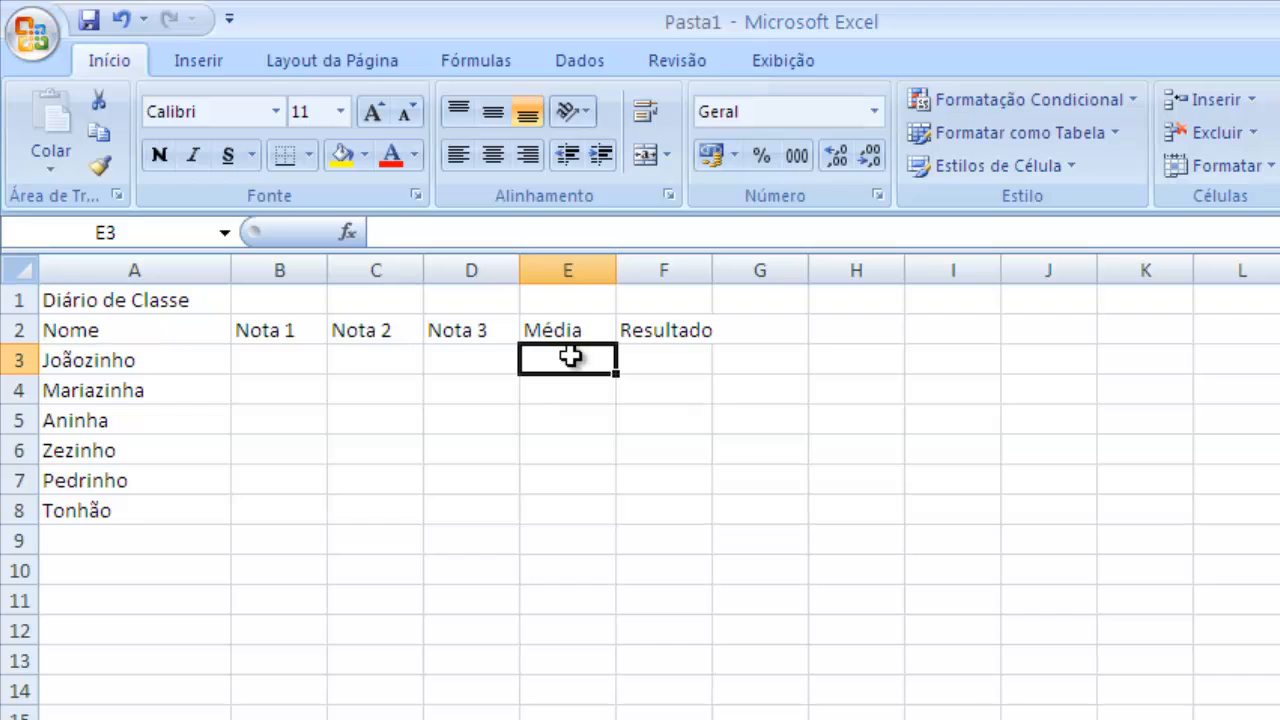
pyautogui.write('=')
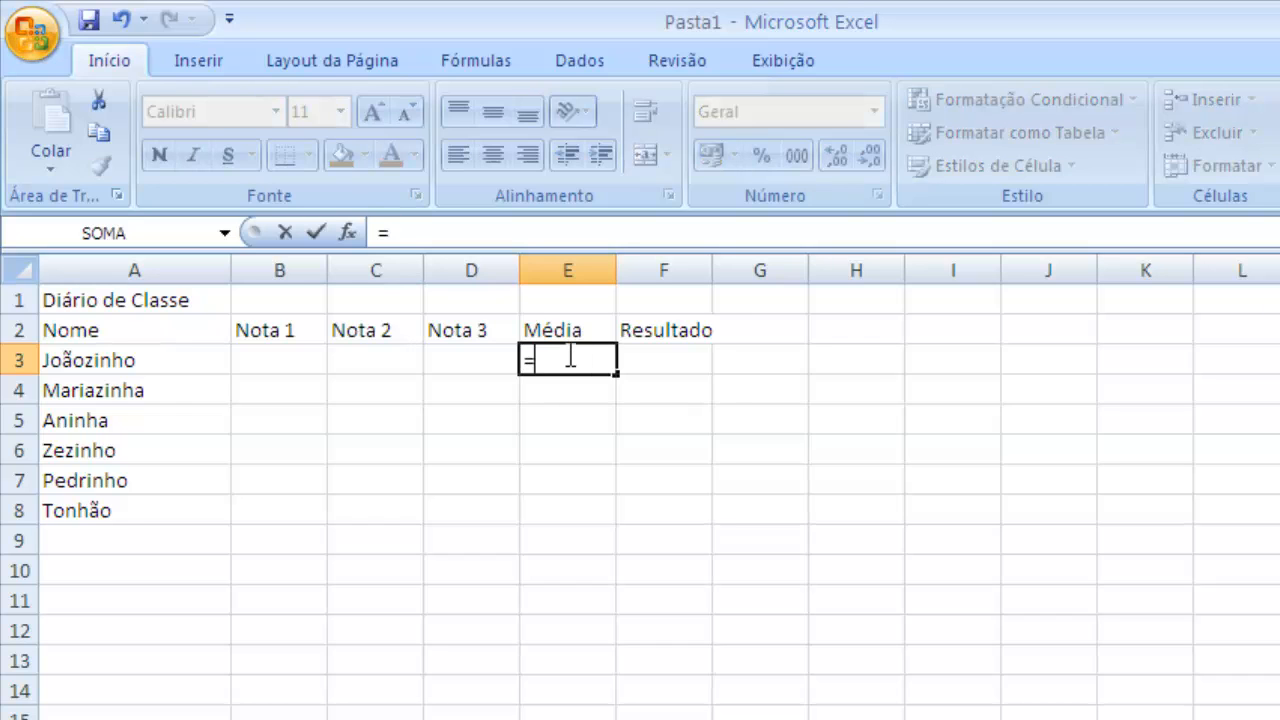
pyautogui.write('soma')
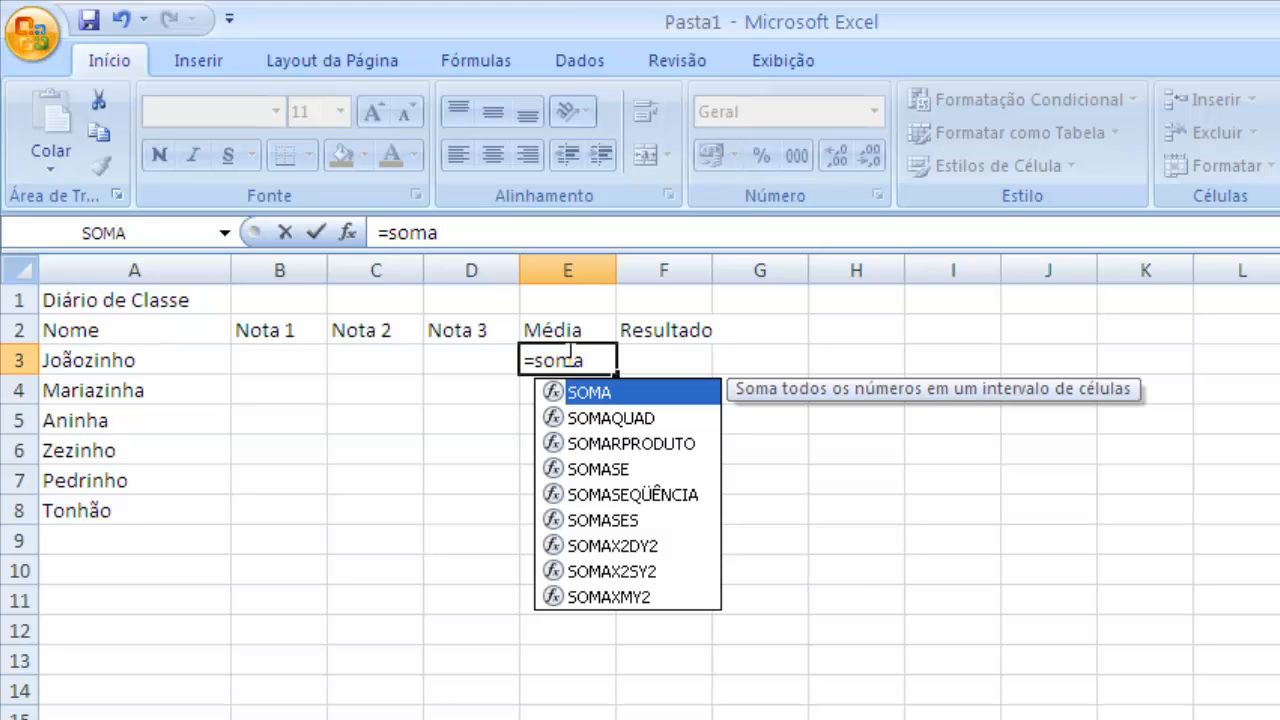
pyautogui.press('BackSpace')
pyautogui.press('BackSpace')
pyautogui.press('BackSpace')
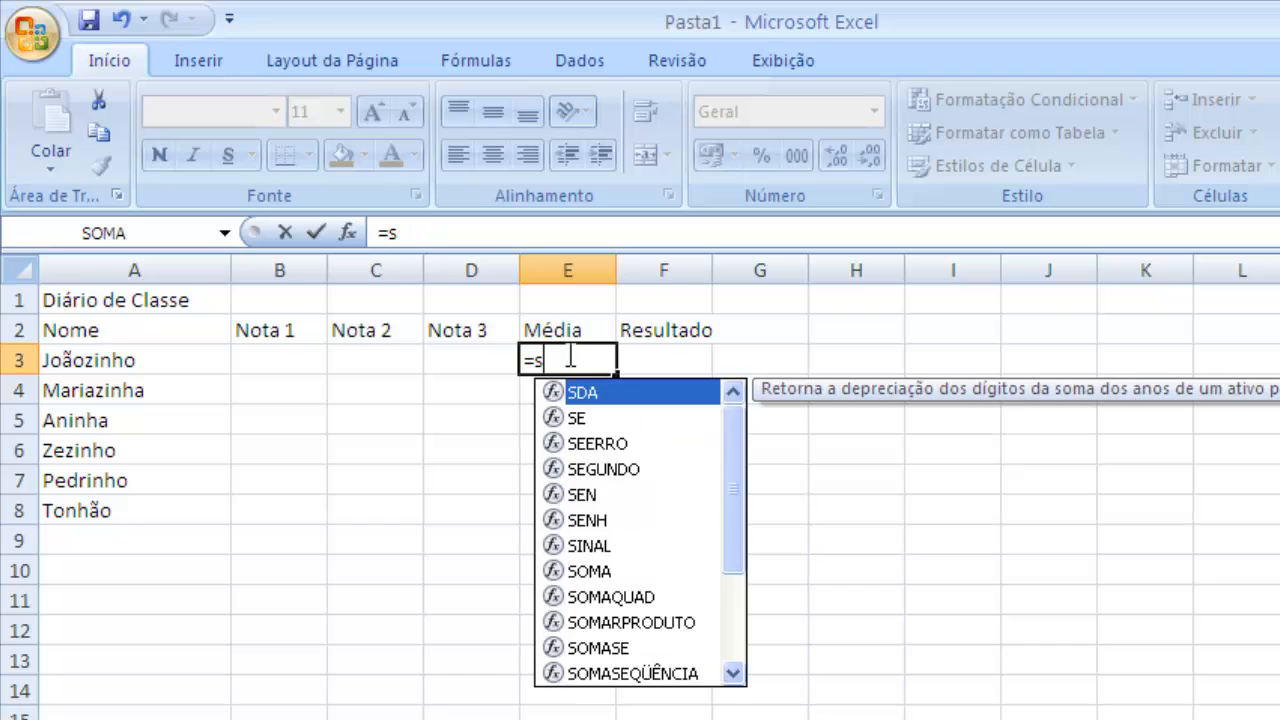
pyautogui.press('BackSpace')
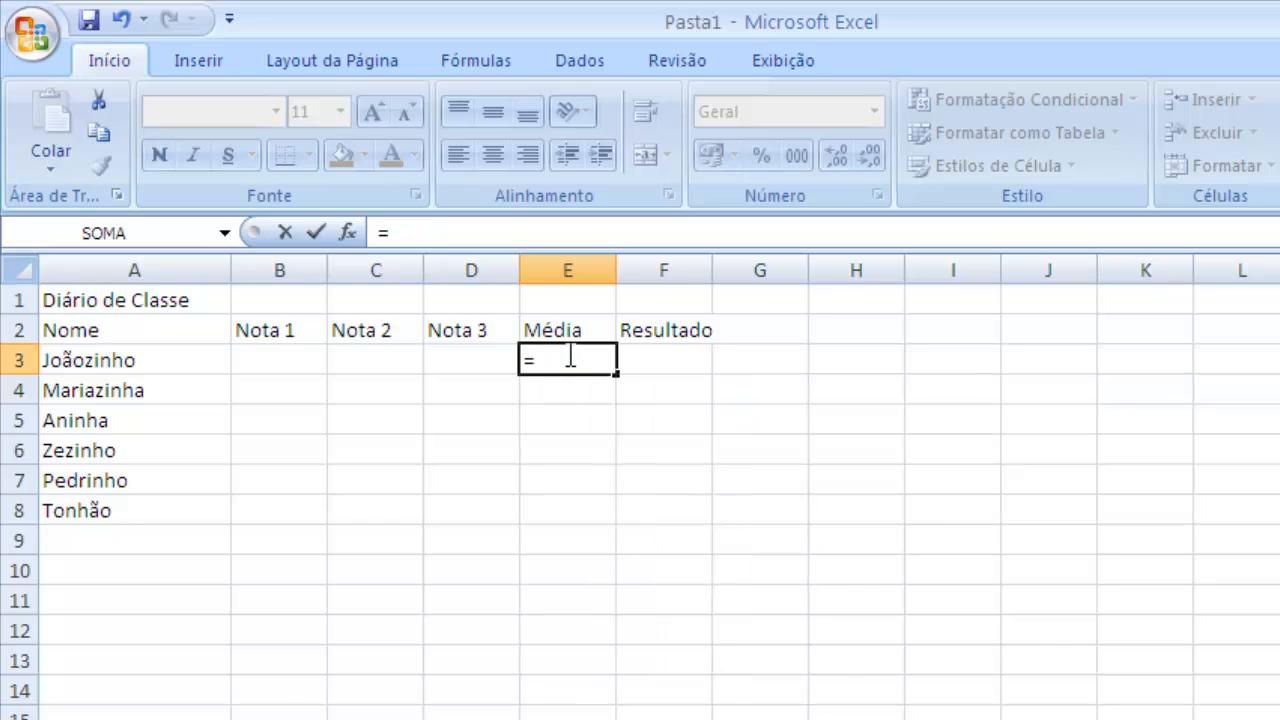
# Write the MÉDIA function with the range b3:d3 in the E3 formula, so it averages the three grades
pyautogui.write('médi')
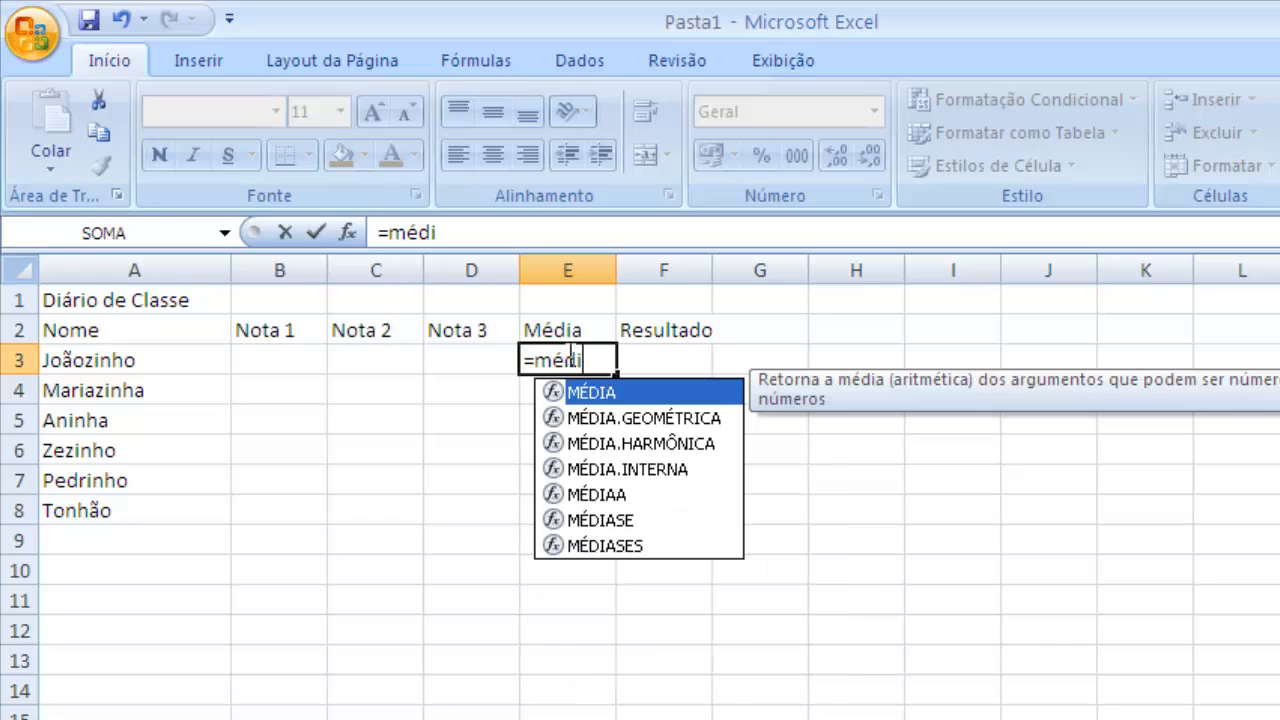
pyautogui.write('a')
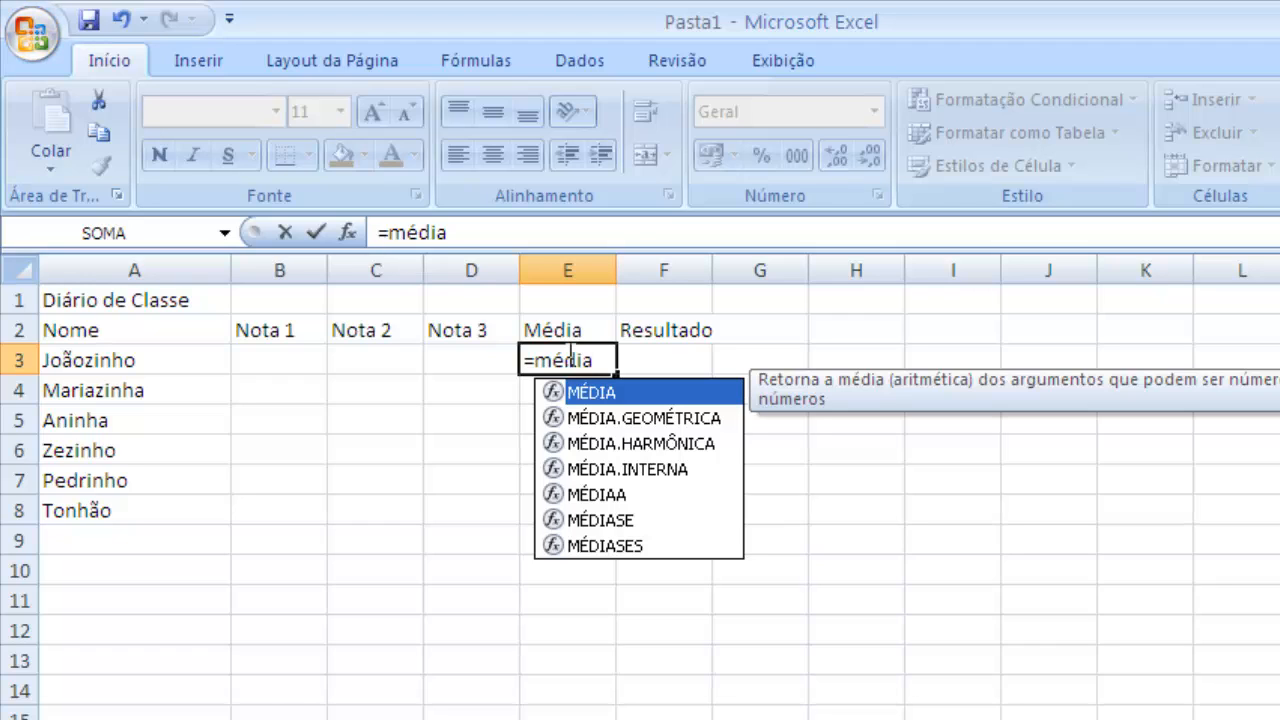
pyautogui.write('(')
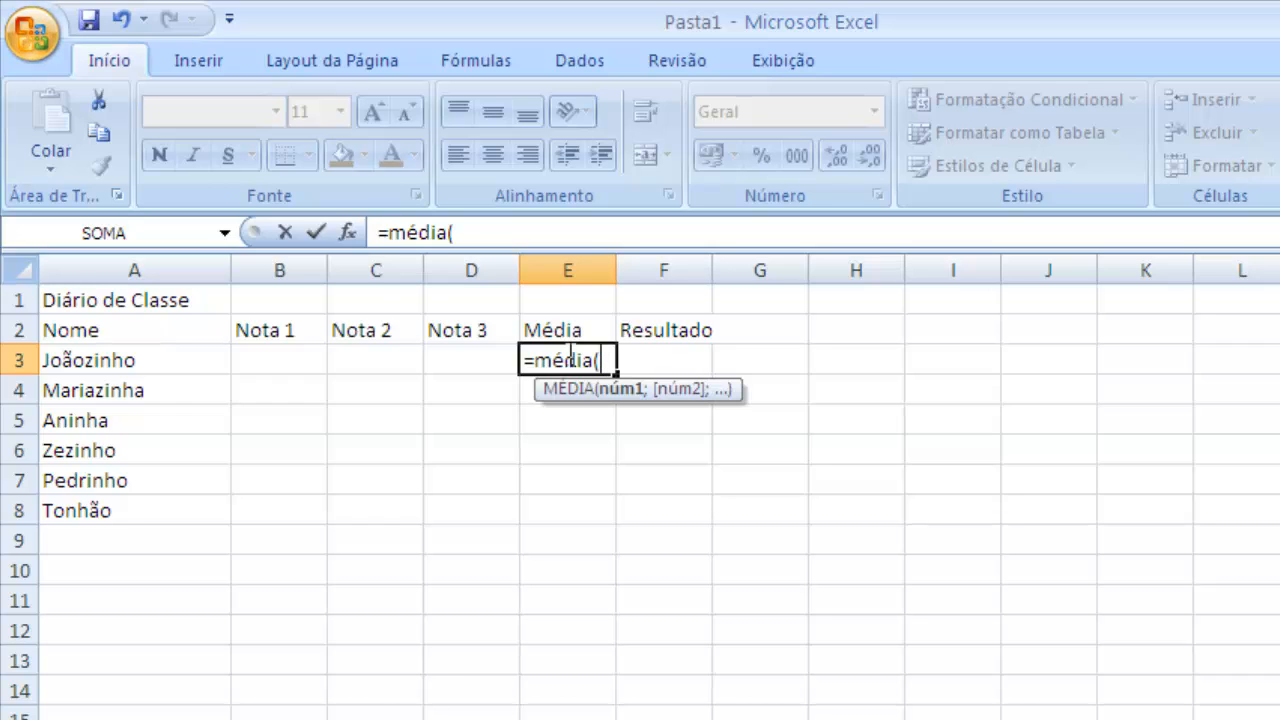
pyautogui.write('b2')
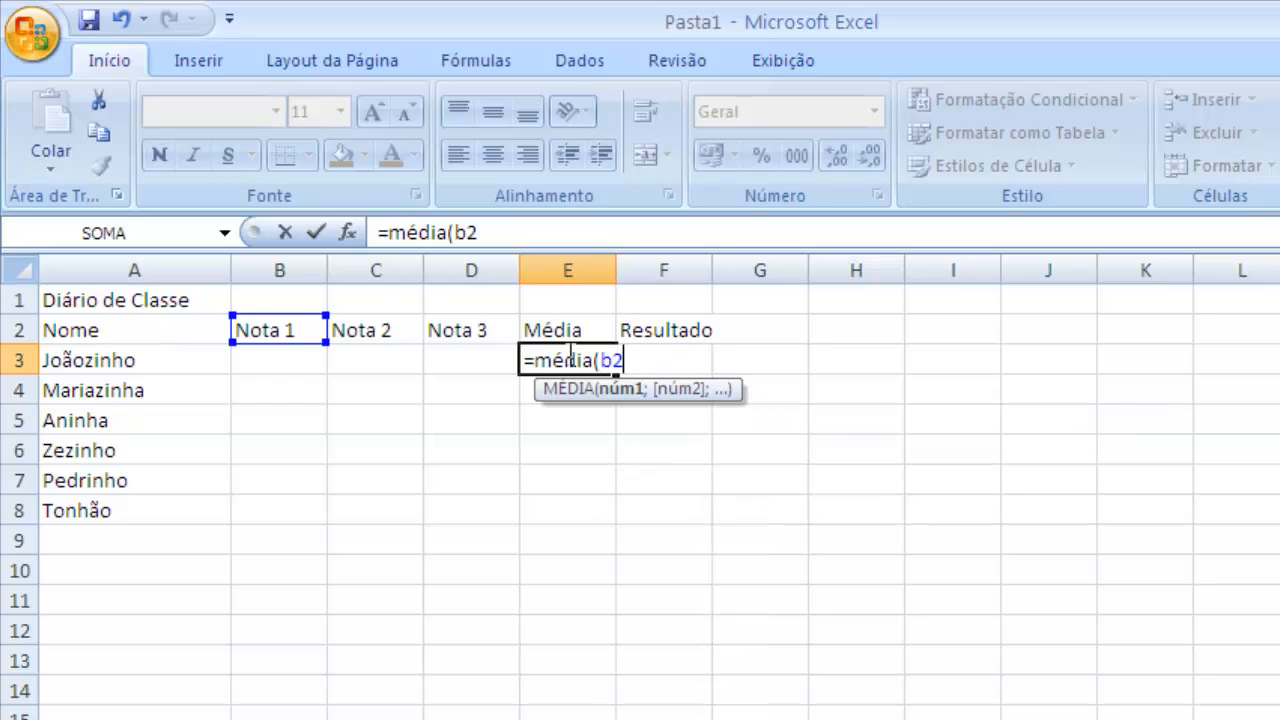
pyautogui.press('BackSpace')
pyautogui.write('3')
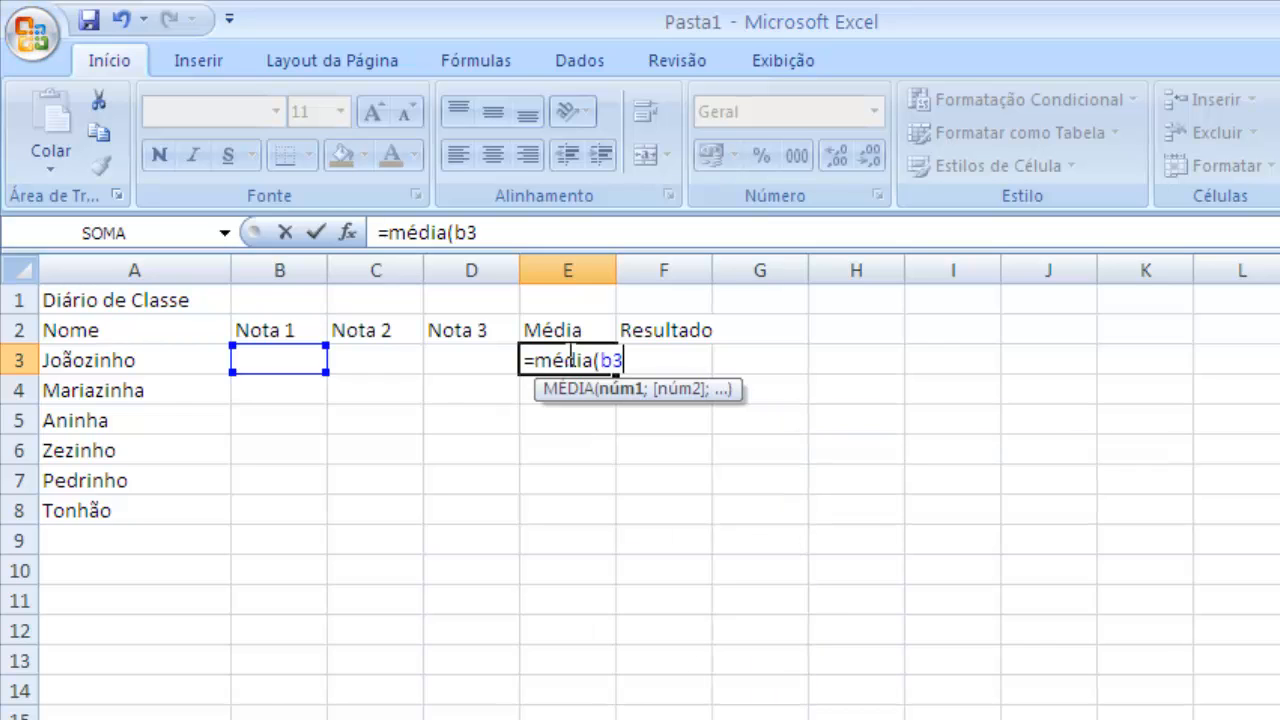
pyautogui.write(':')
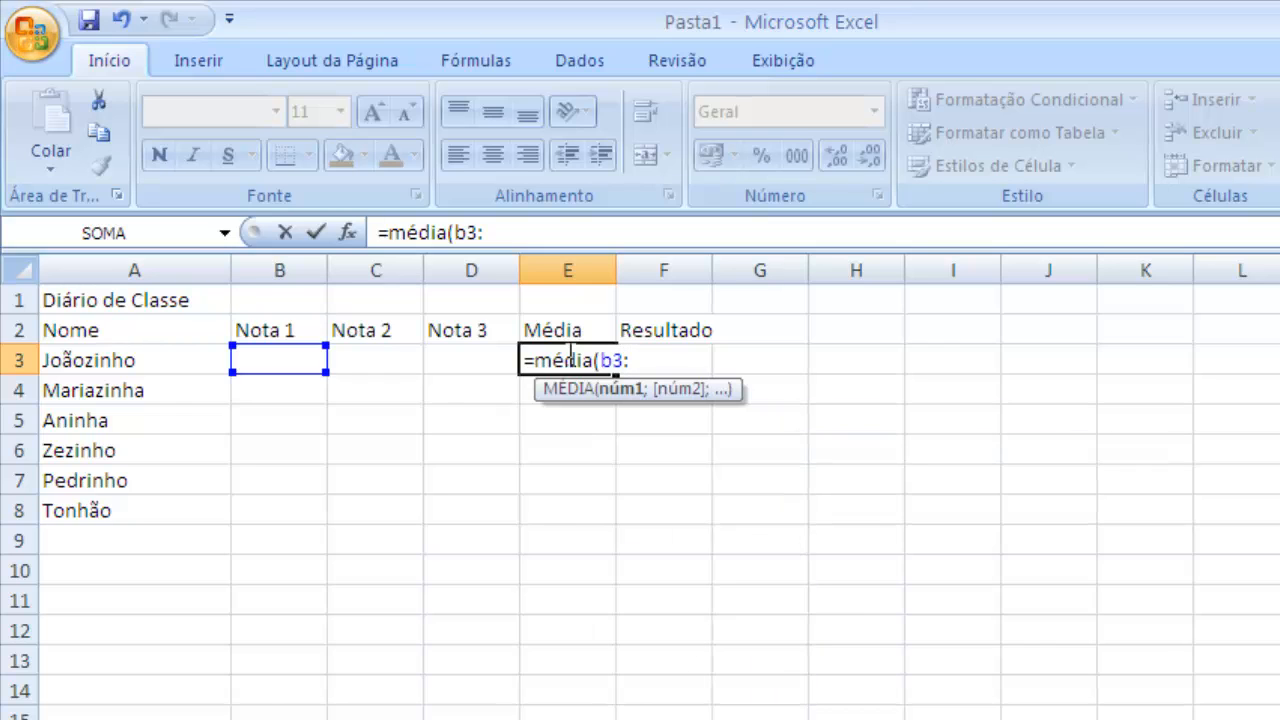
pyautogui.write('d3)')
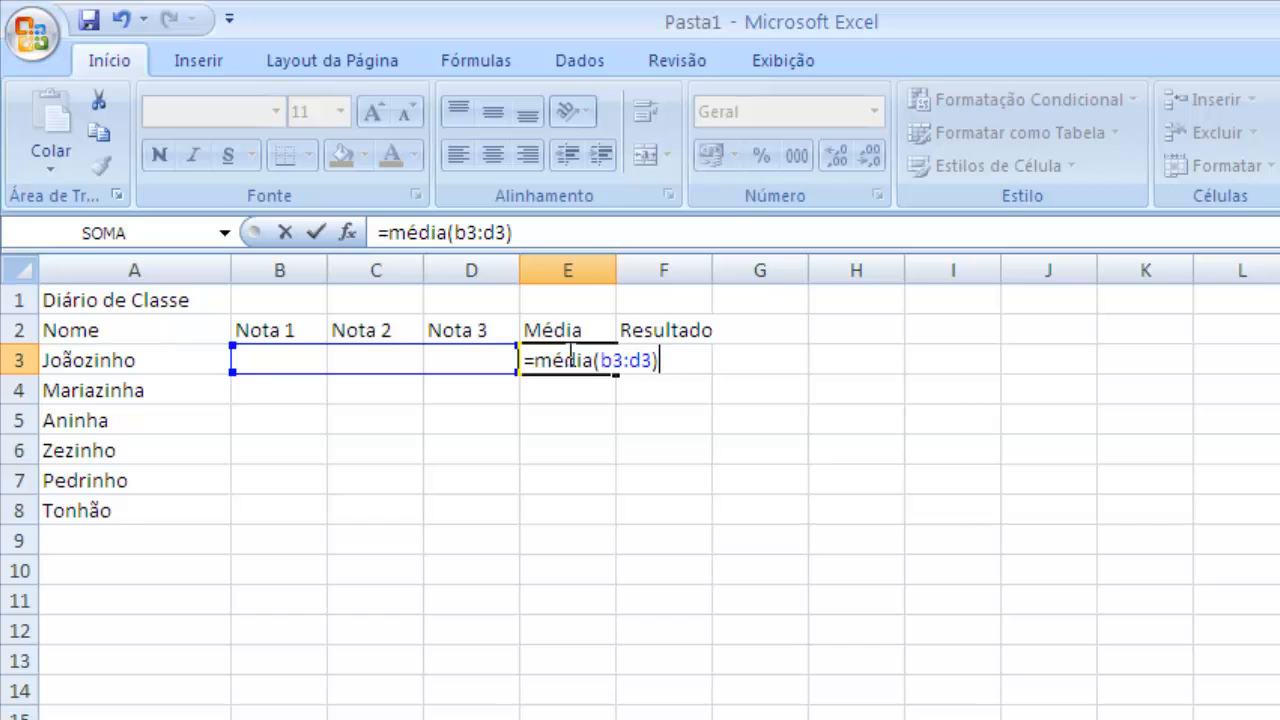
# Try the two-row range b3:d4 in the average formula and take it out again
pyautogui.press('BackSpace')
pyautogui.press('BackSpace')
pyautogui.press('BackSpace')
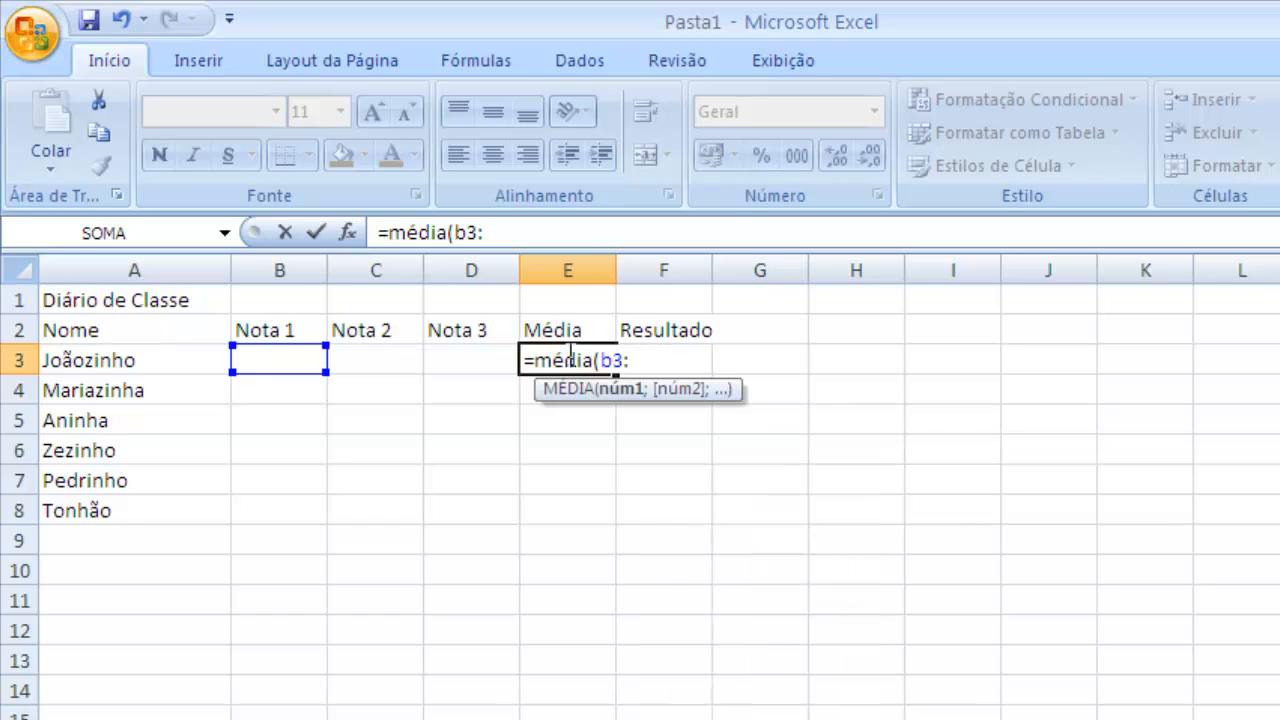
pyautogui.write('d4')
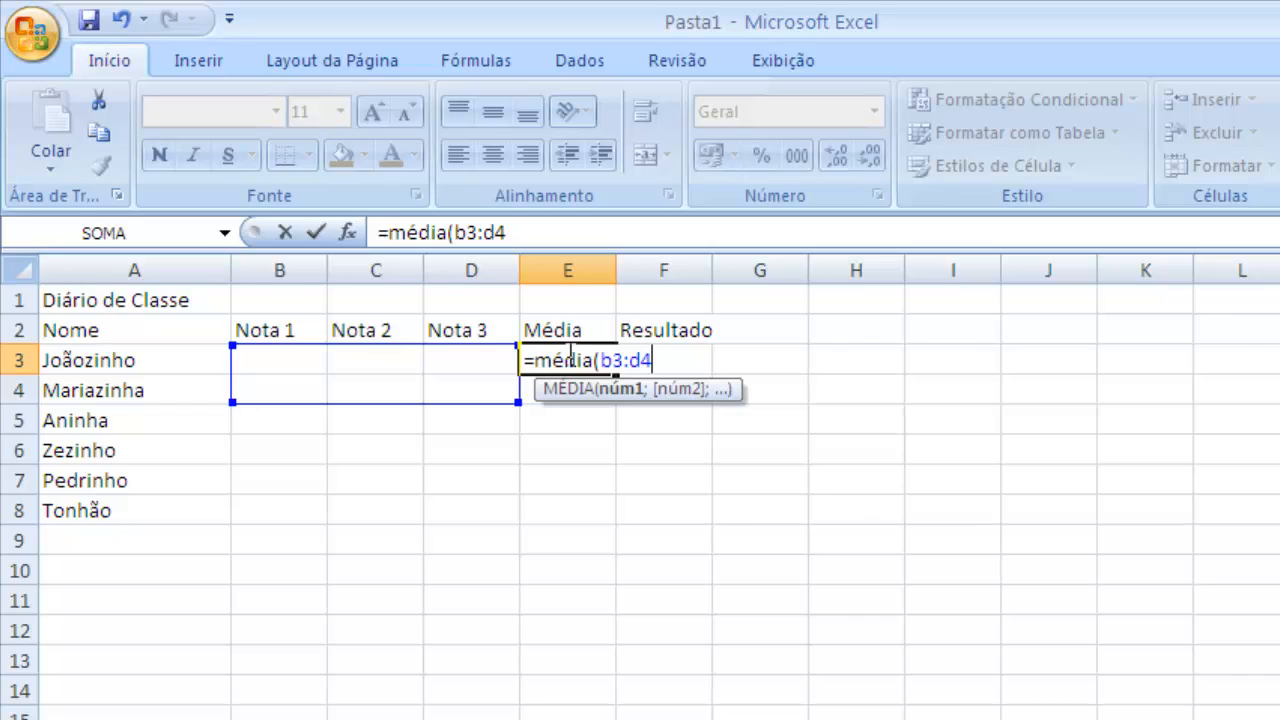
pyautogui.press('BackSpace')
pyautogui.press('BackSpace')
pyautogui.press('BackSpace')
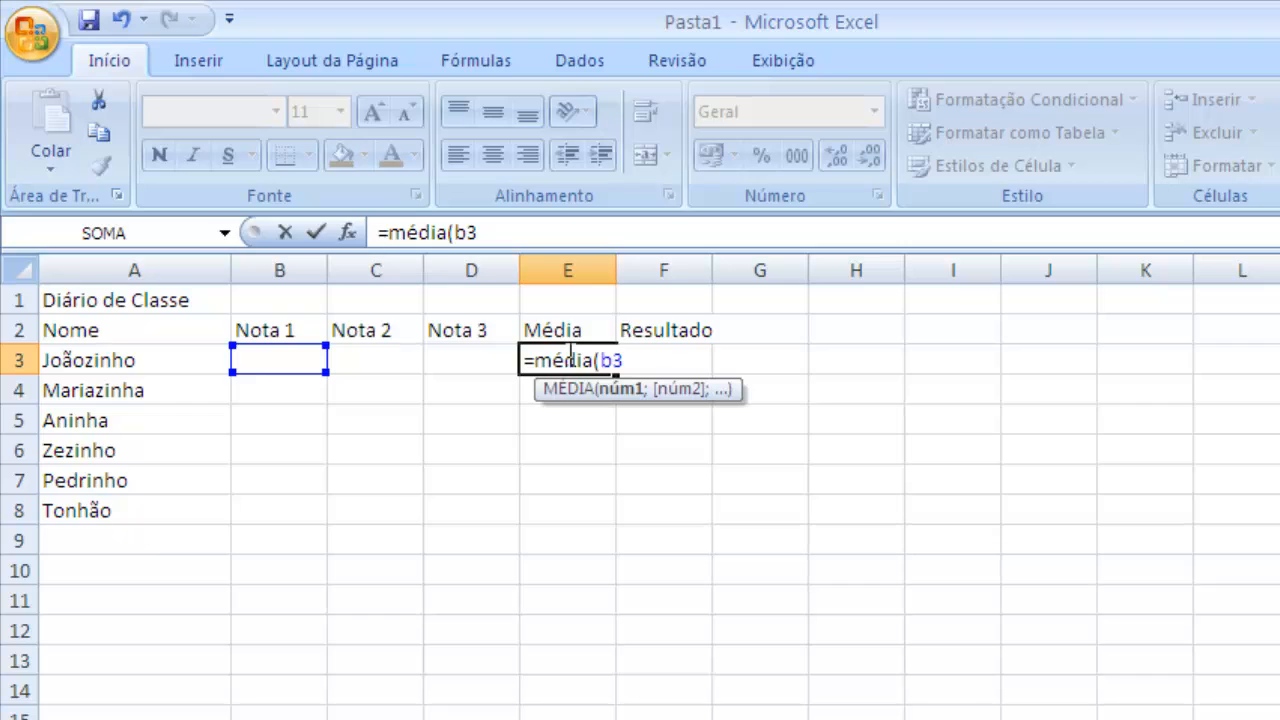
# Try b3;d3 as separate arguments of the average formula, then restore the range b3:d3
pyautogui.write(';')
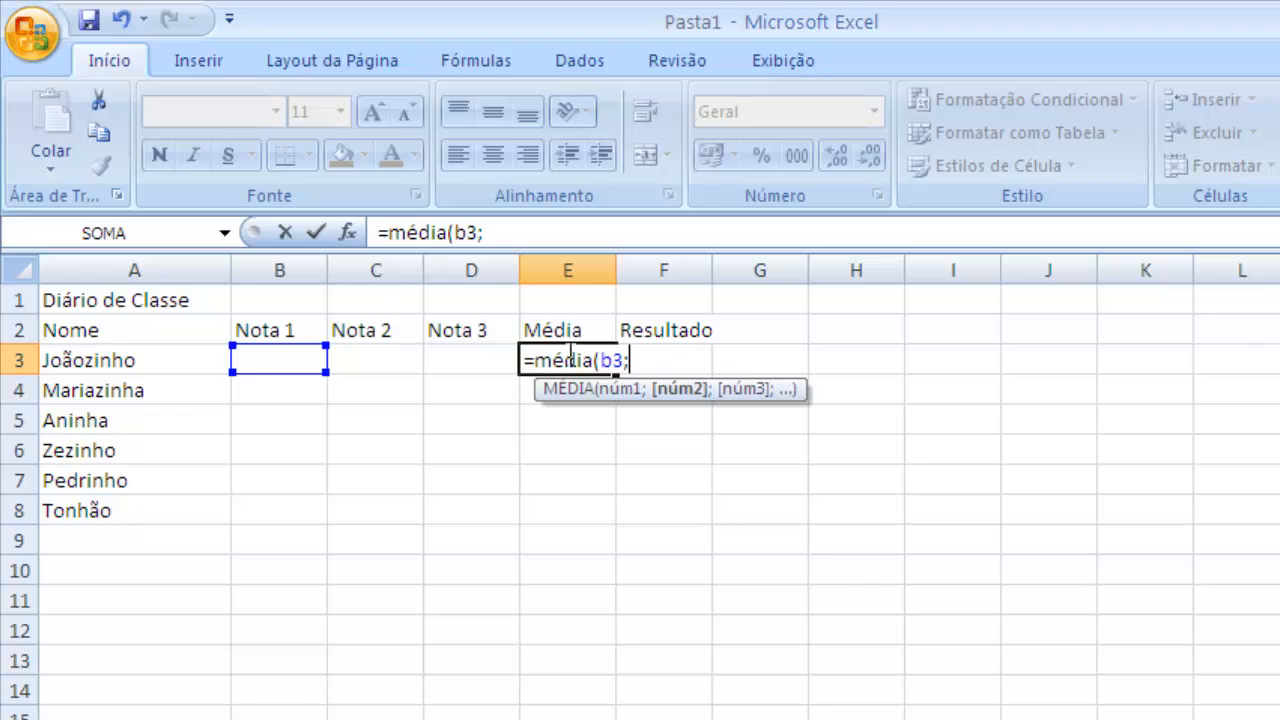
pyautogui.write('d3')
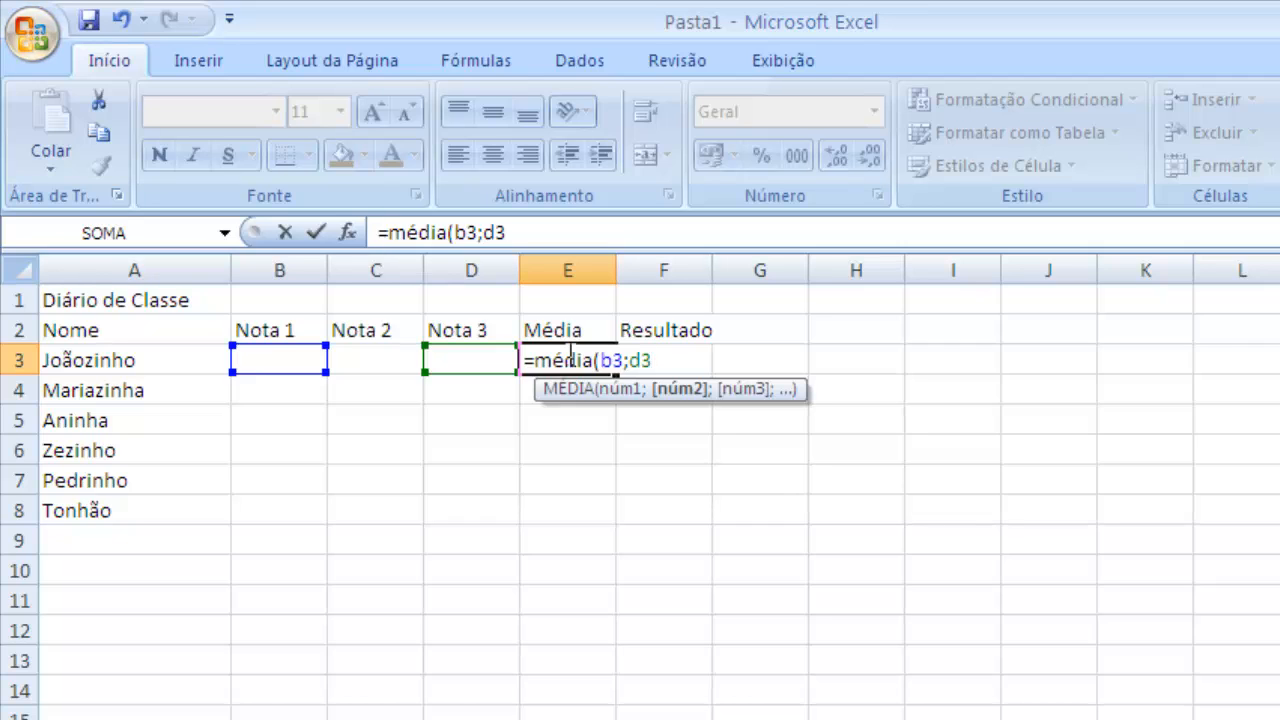
pyautogui.press('BackSpace')
pyautogui.press('BackSpace')
pyautogui.press('BackSpace')
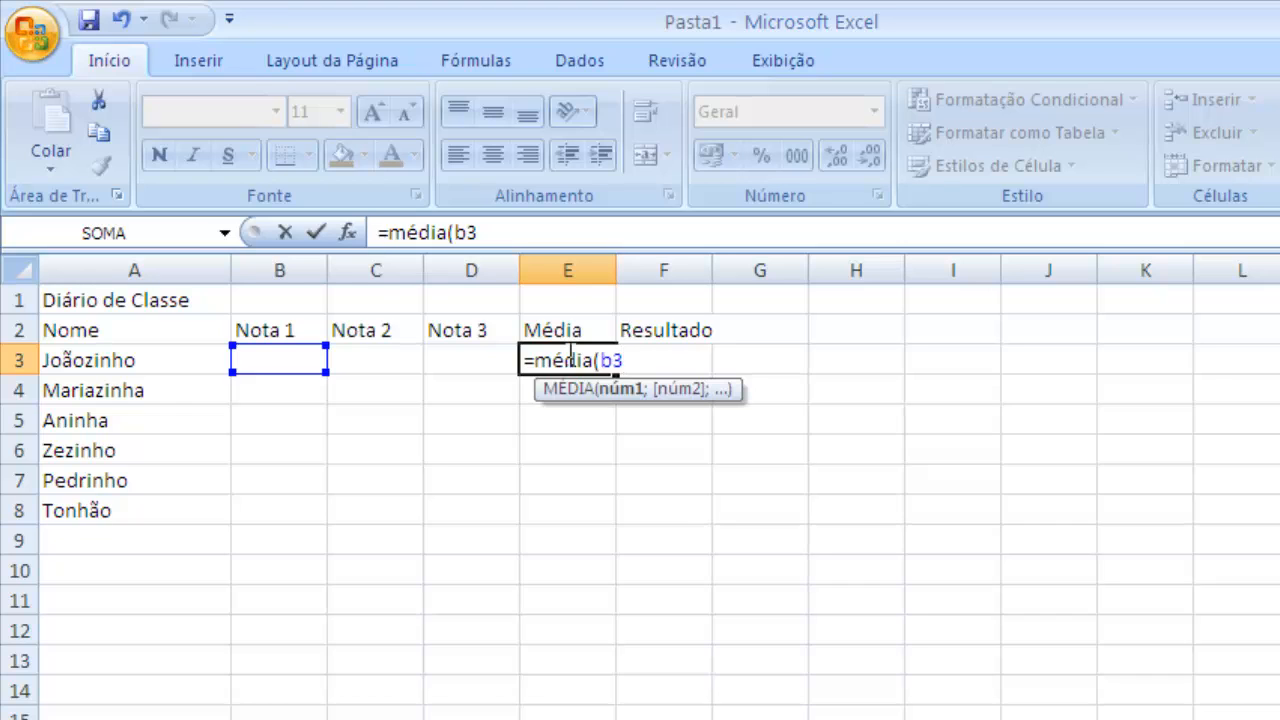
pyautogui.write(':d3')
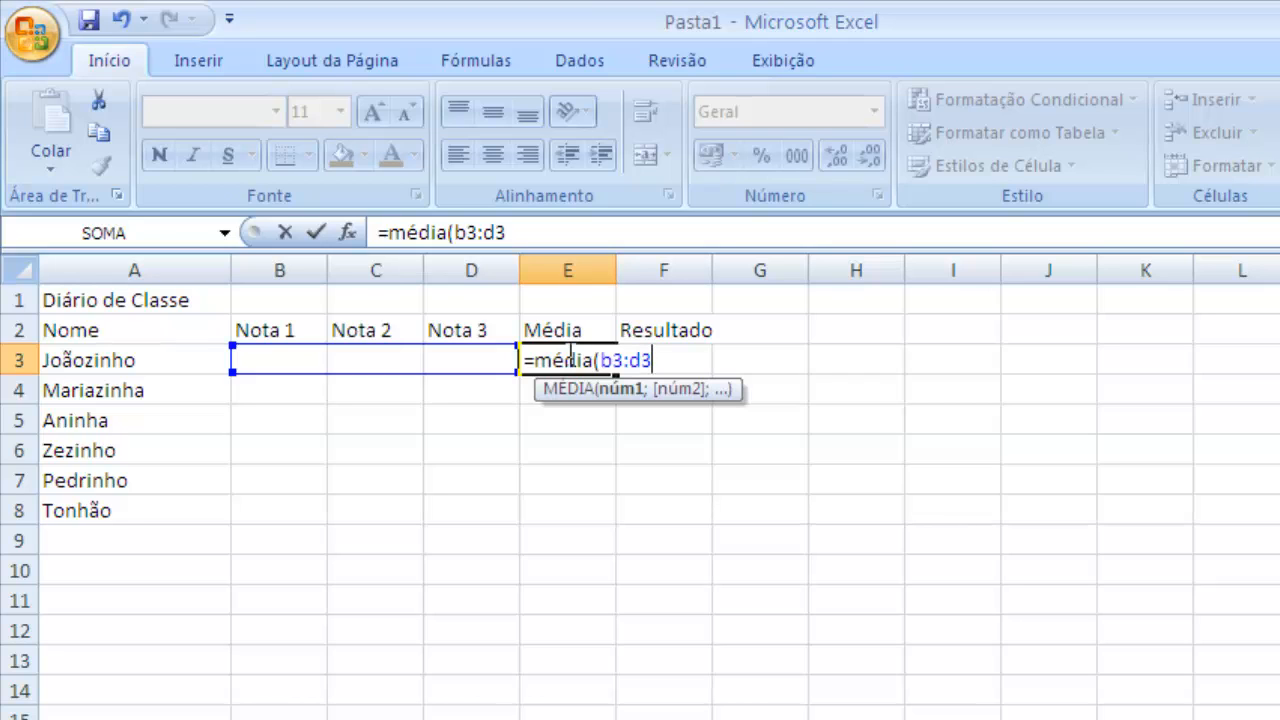
# Try adding cell e1 as a second argument after b3:d3 and remove it again
pyautogui.write(';')
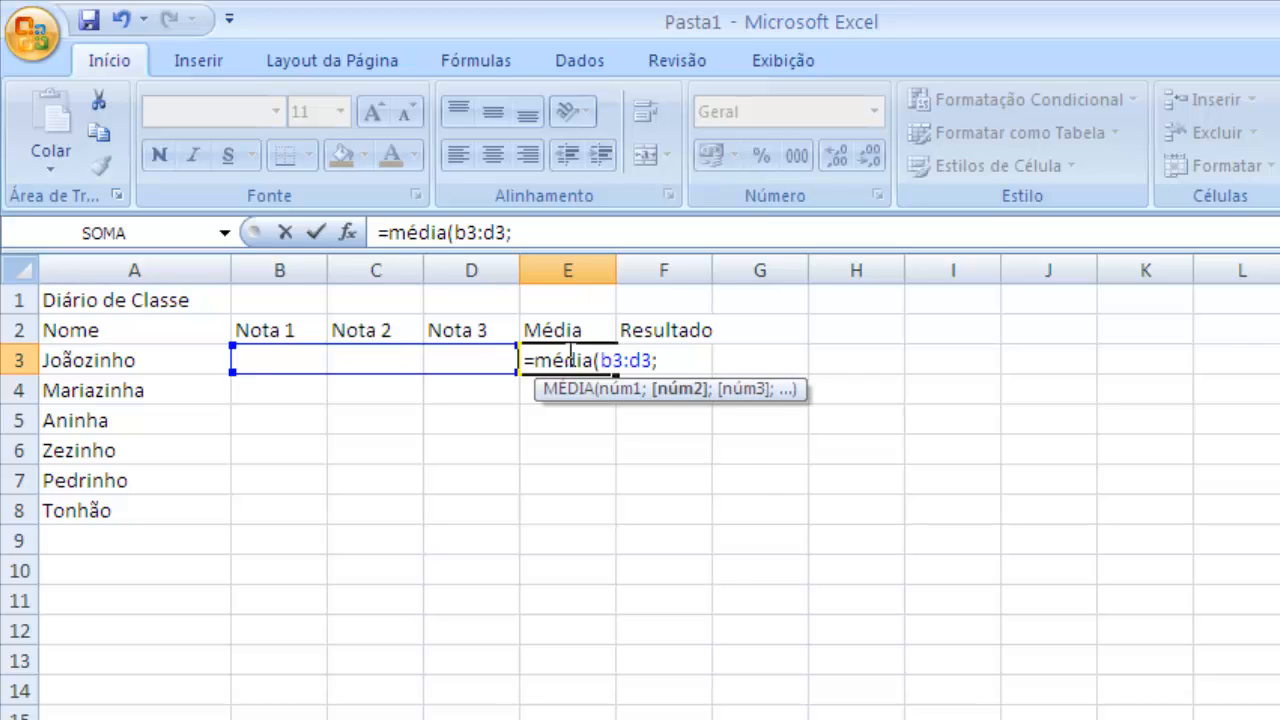
pyautogui.write('e1')
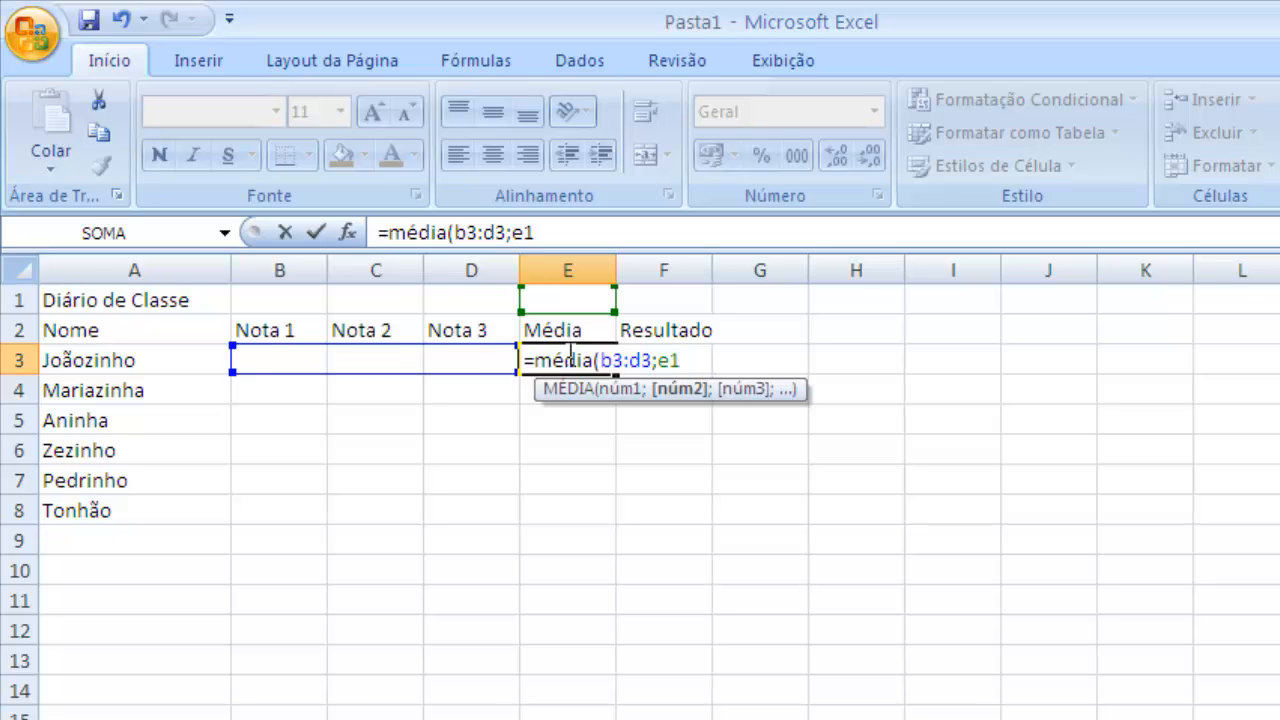
pyautogui.press('BackSpace')
pyautogui.press('BackSpace')
pyautogui.press('BackSpace')
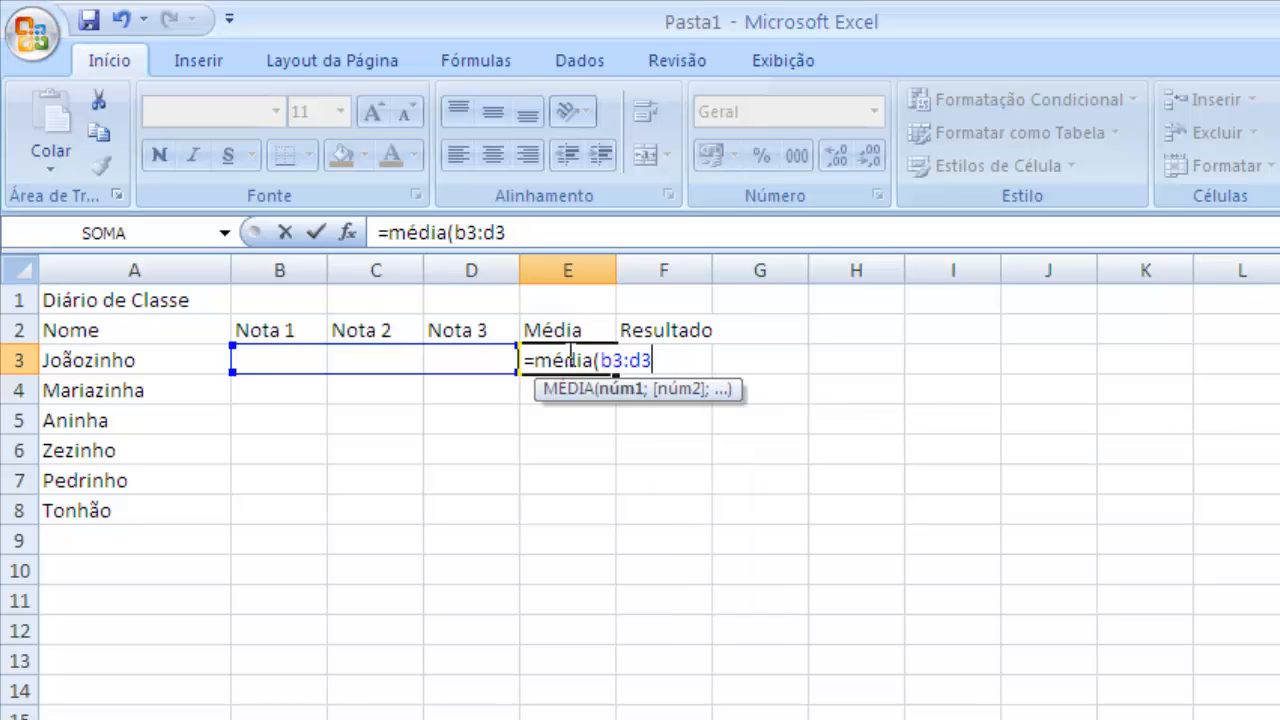
# Close and confirm the formula =média(b3:d3) in cell E3
pyautogui.write(')')
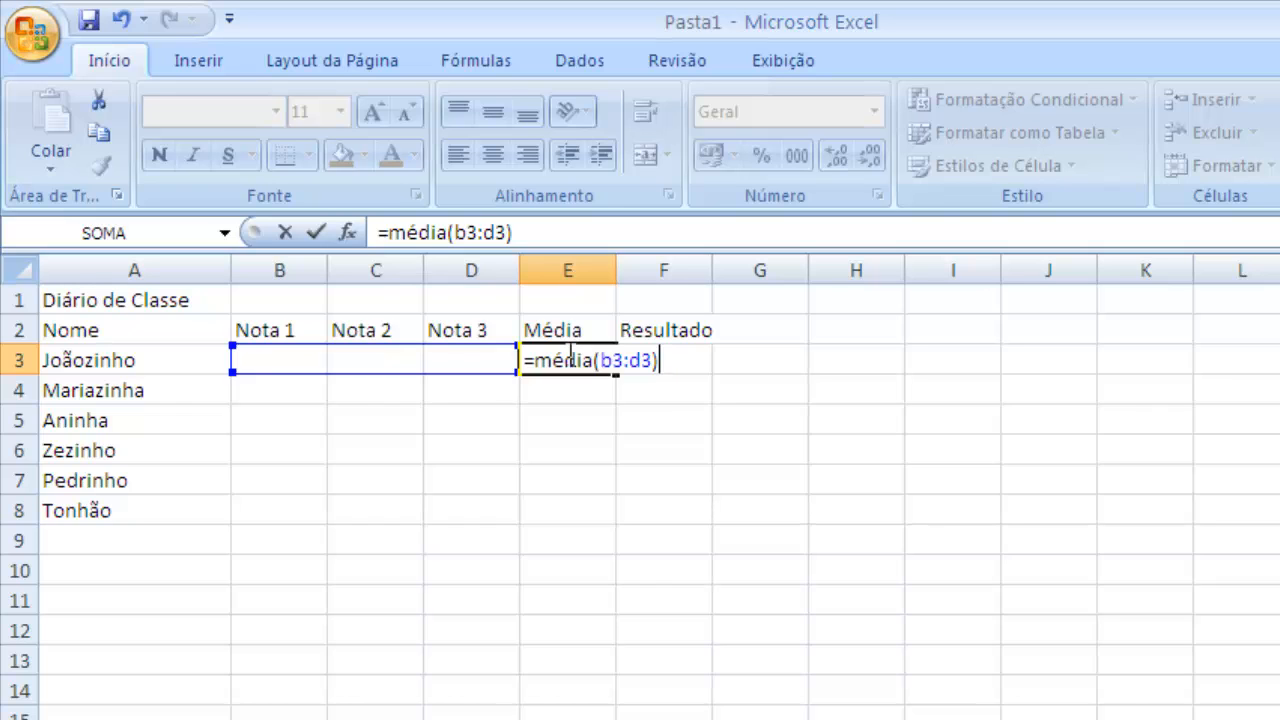
pyautogui.press('Return')
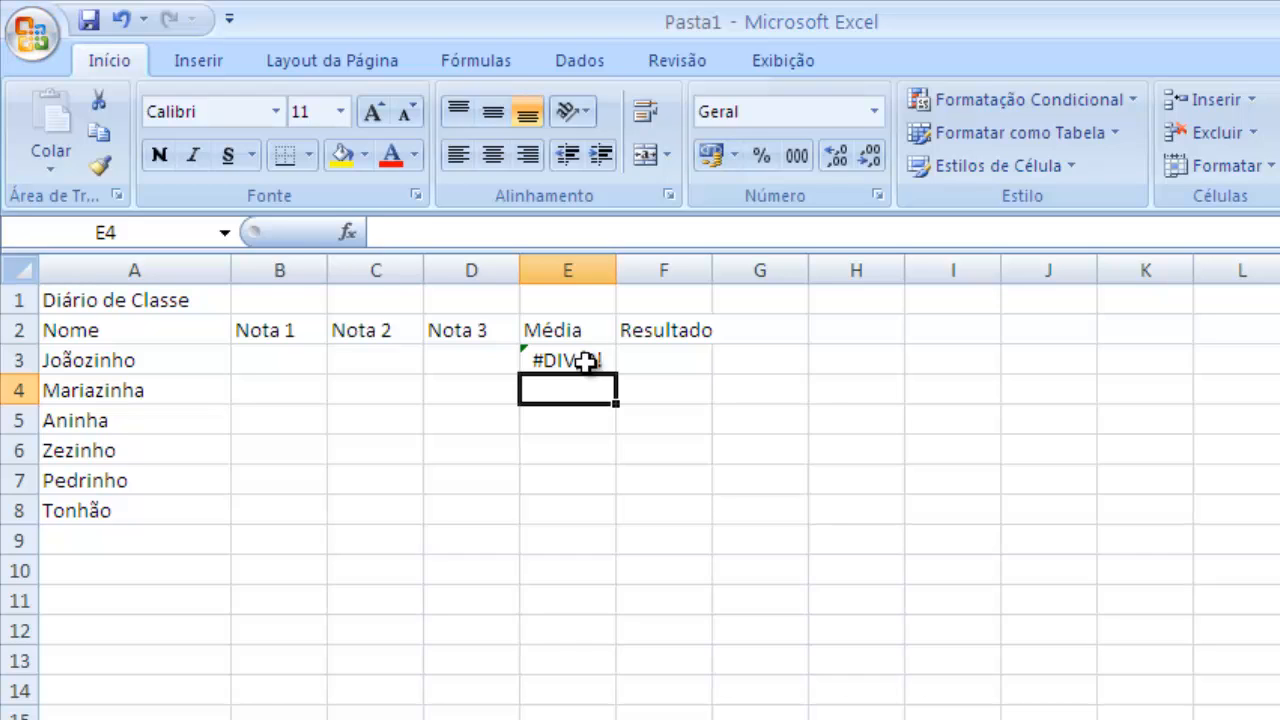
# Copy the average formula from E3 down the "Média" column to E8, then select and copy E3 again
pyautogui.click(585, 362)
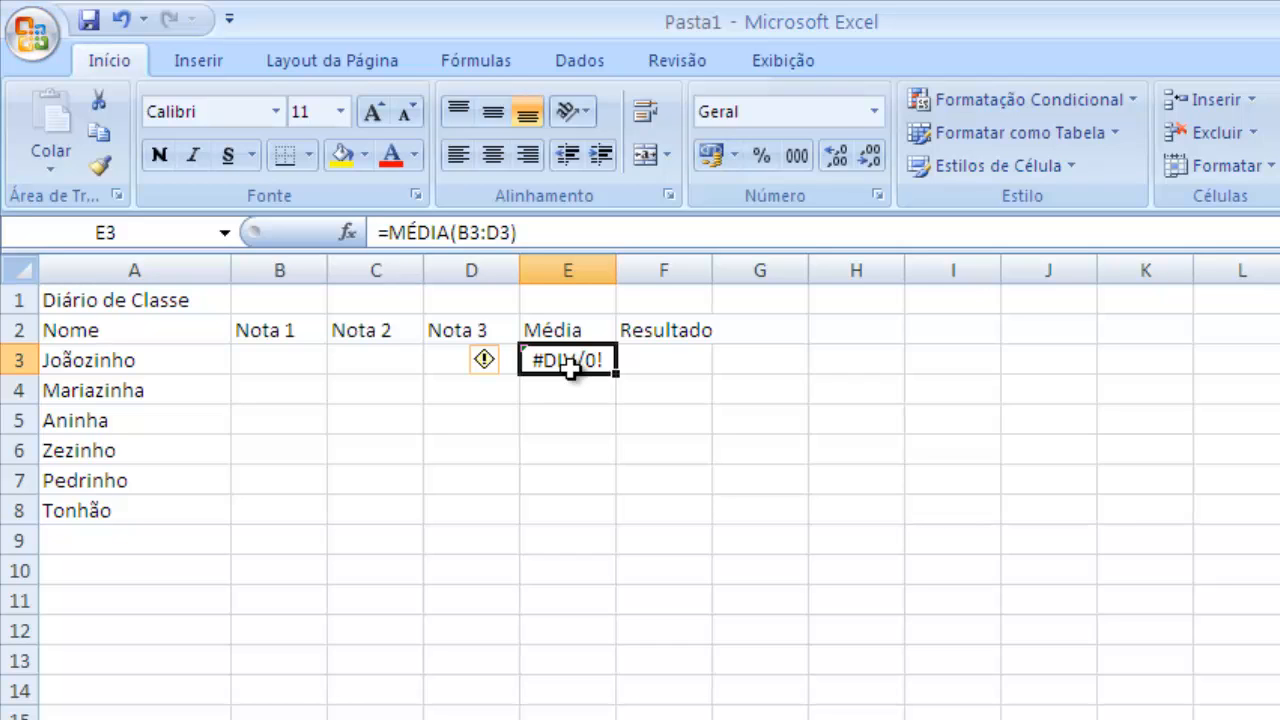
pyautogui.hotkey('ctrl', 'c')
pyautogui.moveTo(572, 372); pyautogui.dragTo(570, 498)
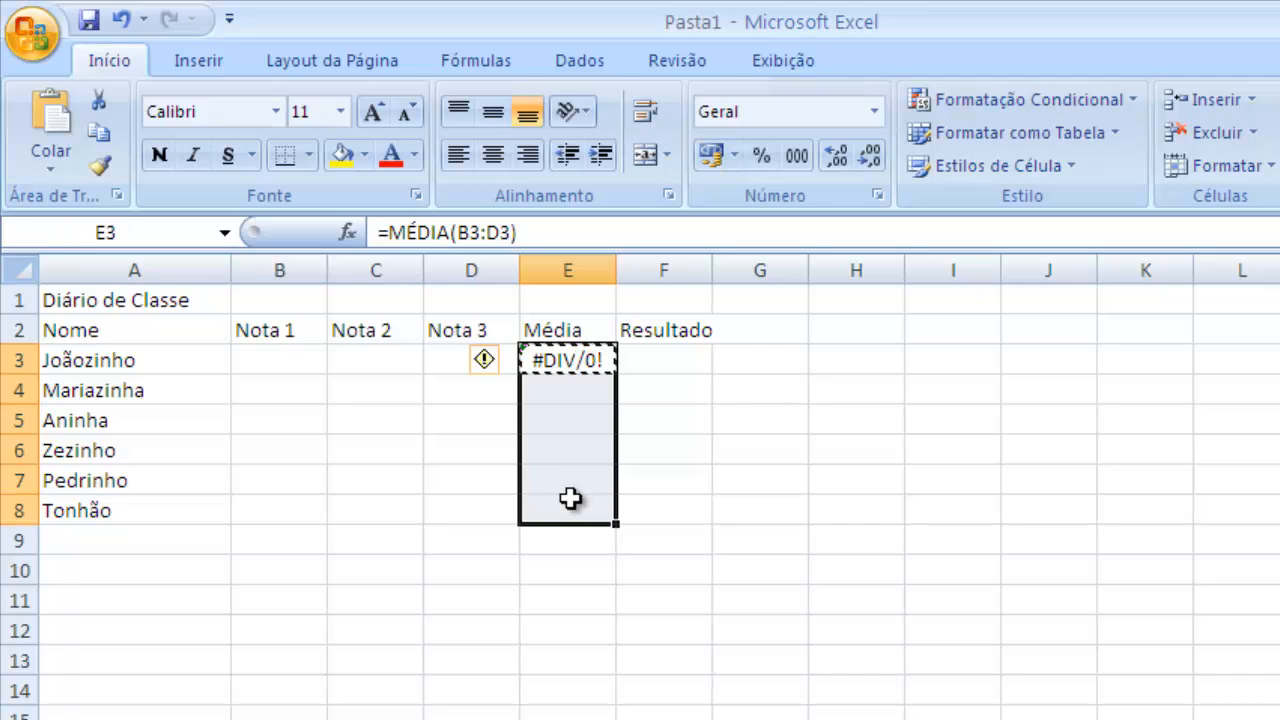
pyautogui.hotkey('ctrl', 'v')
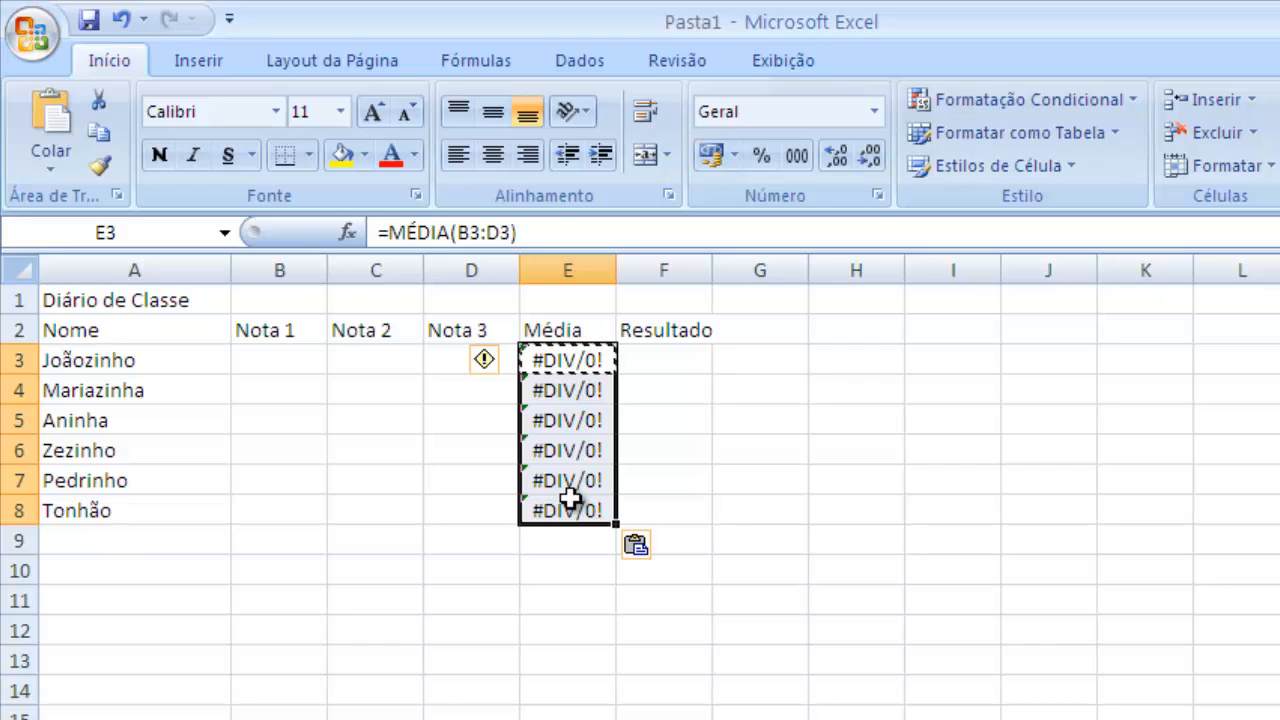
pyautogui.click(557, 357)
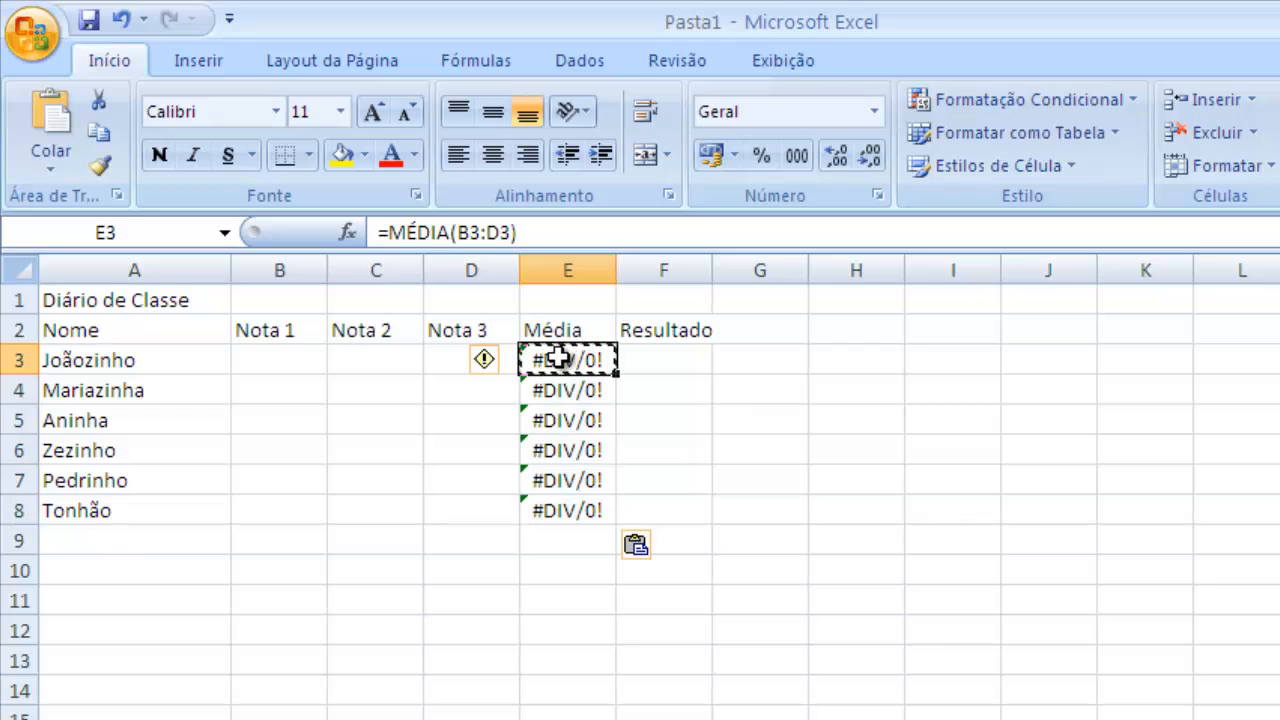
pyautogui.hotkey('ctrl', 'c')
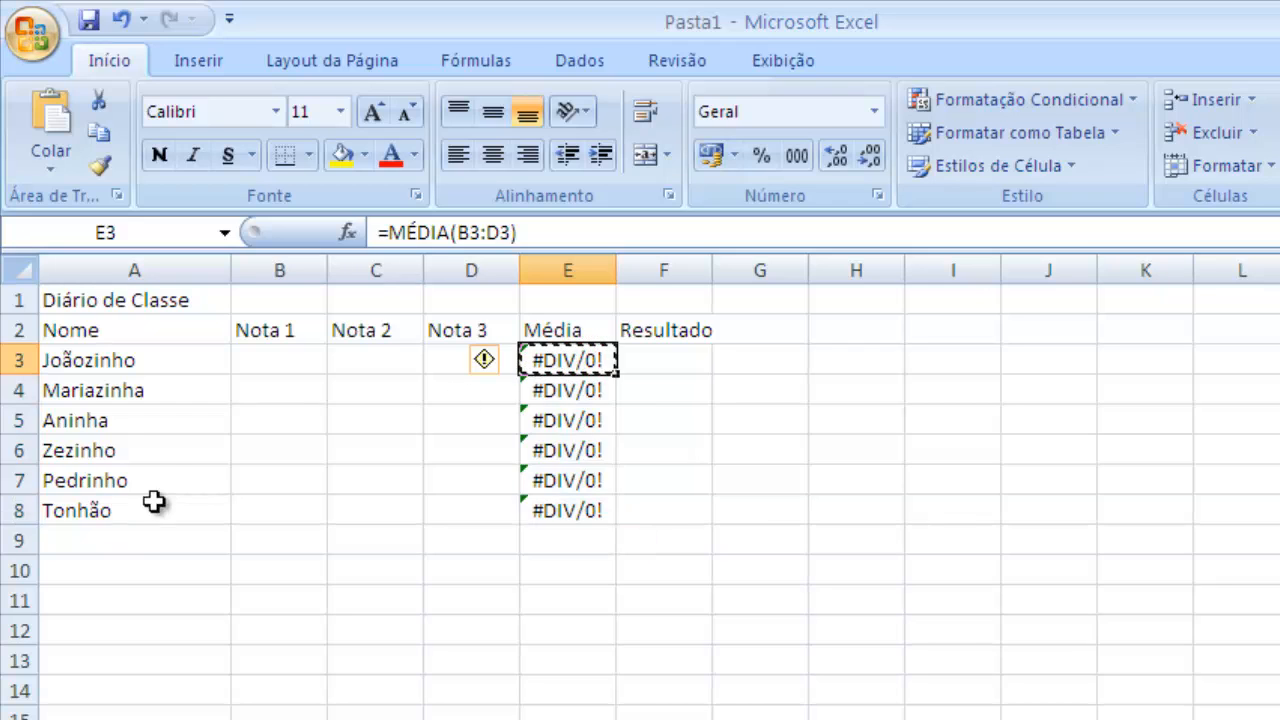
# Try pasting the copied average formula into cell B11, then clear that cell
pyautogui.click(253, 612)
pyautogui.hotkey('ctrl', 'v')
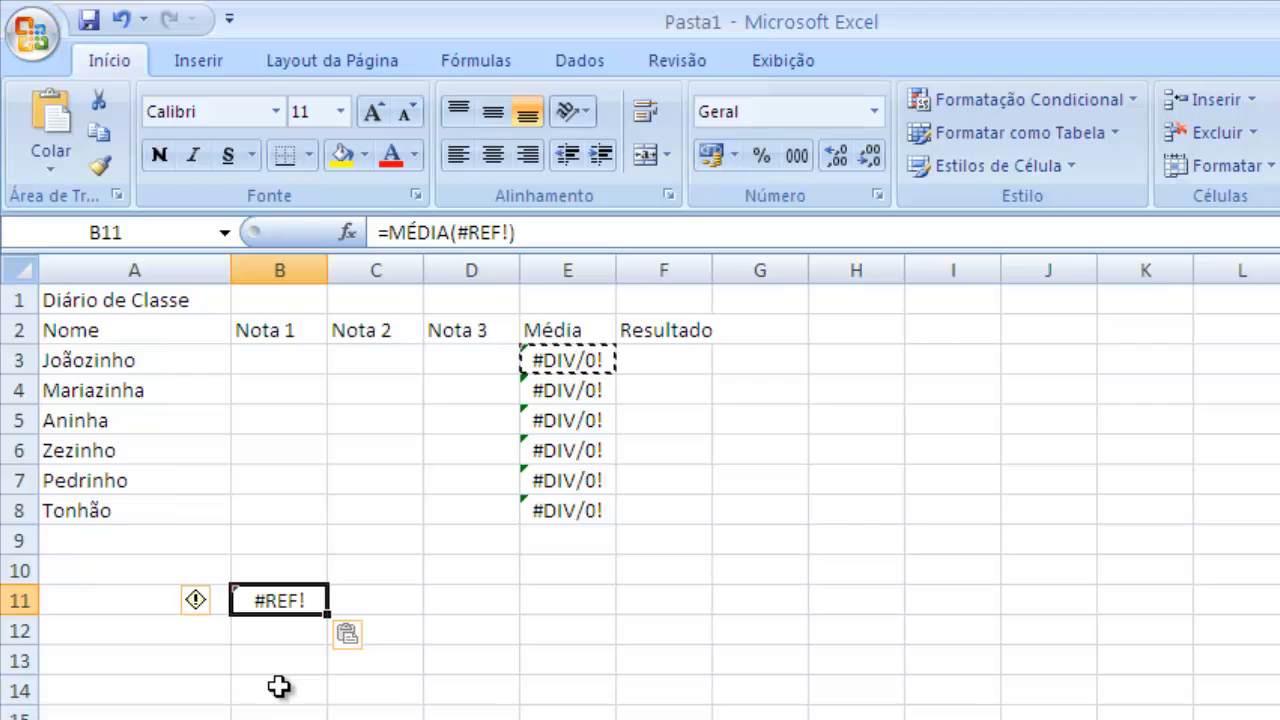
pyautogui.press('BackSpace')
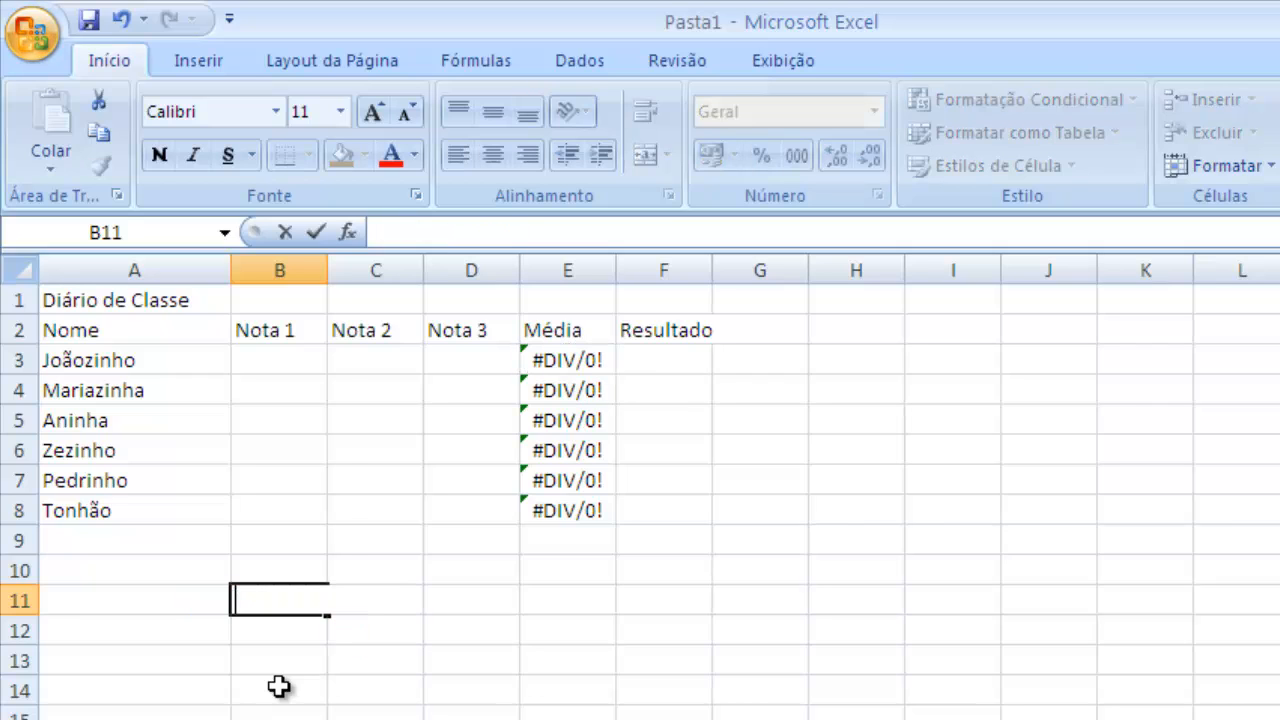
# Check the cell references of the average formulas in the "Média" column from E3 to E8
pyautogui.click(590, 362)
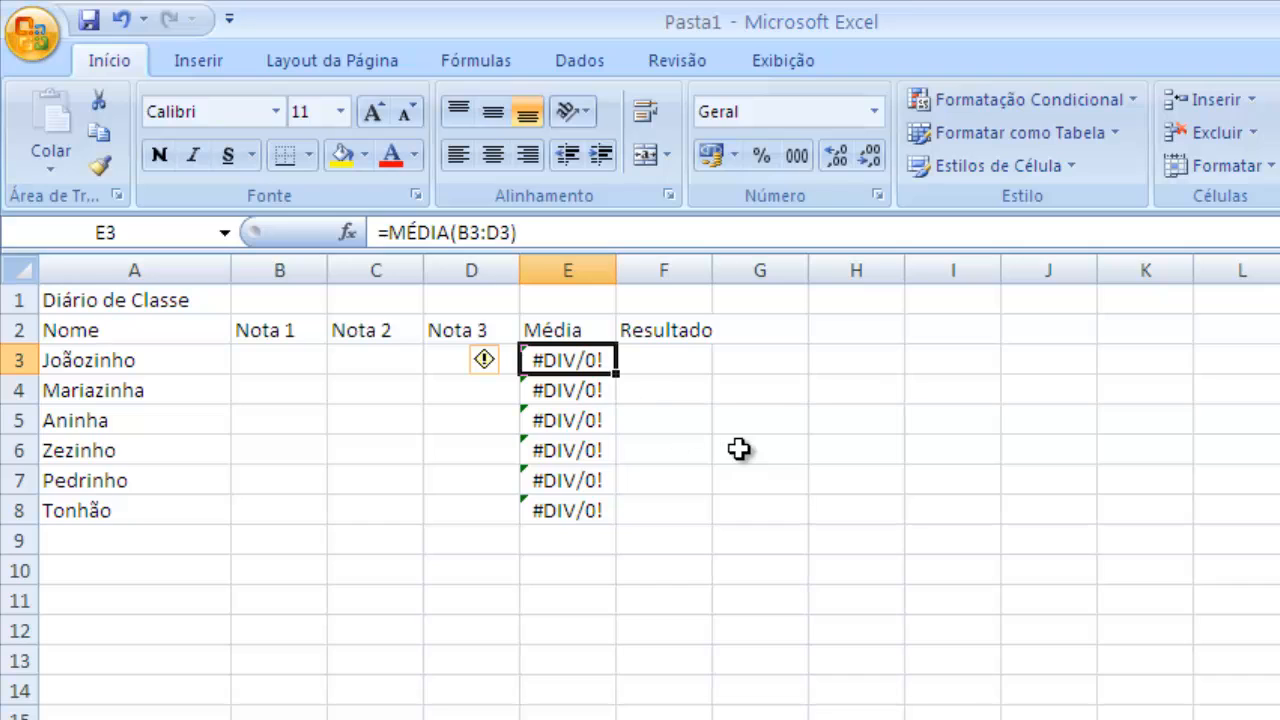
pyautogui.click(567, 390)
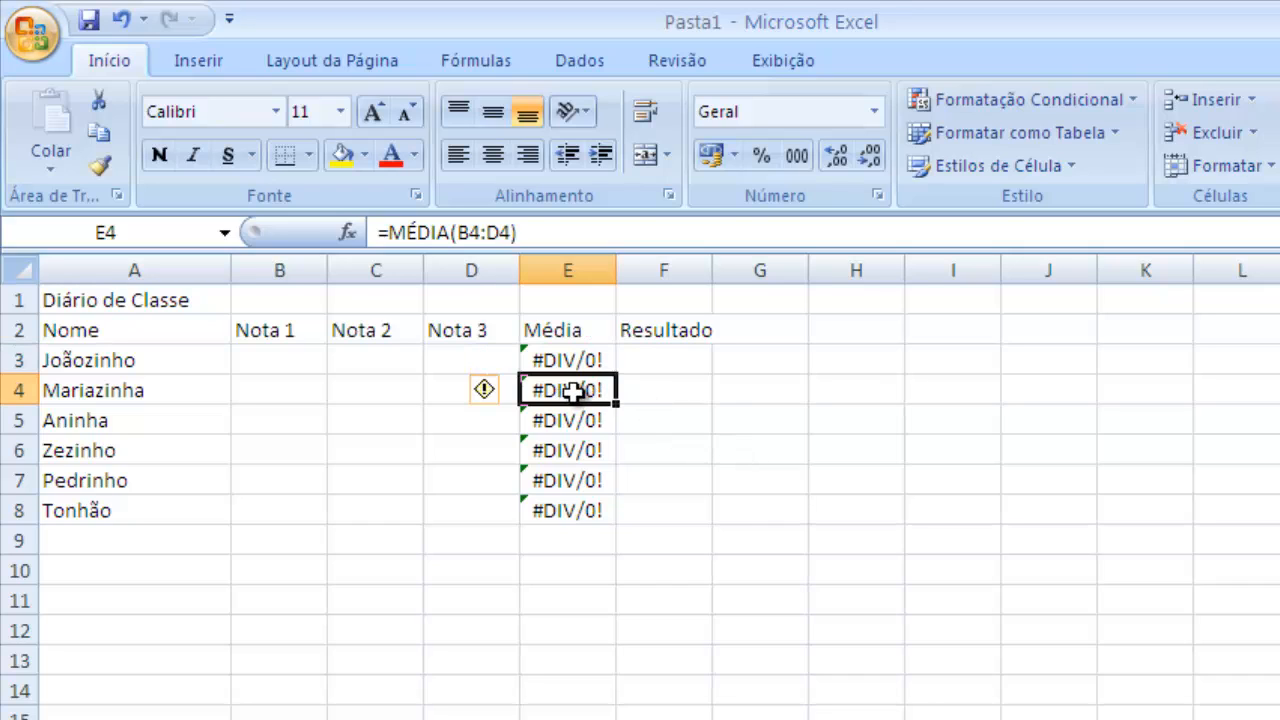
pyautogui.click(571, 416)
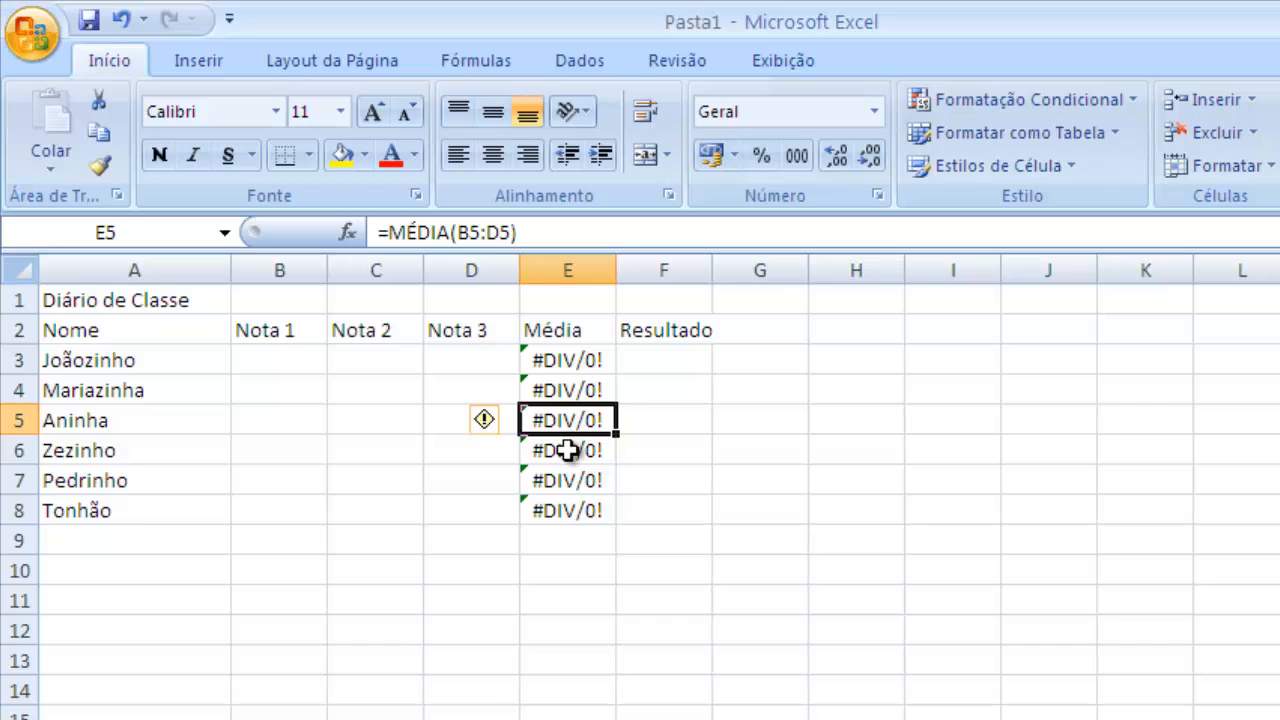
pyautogui.click(569, 450)
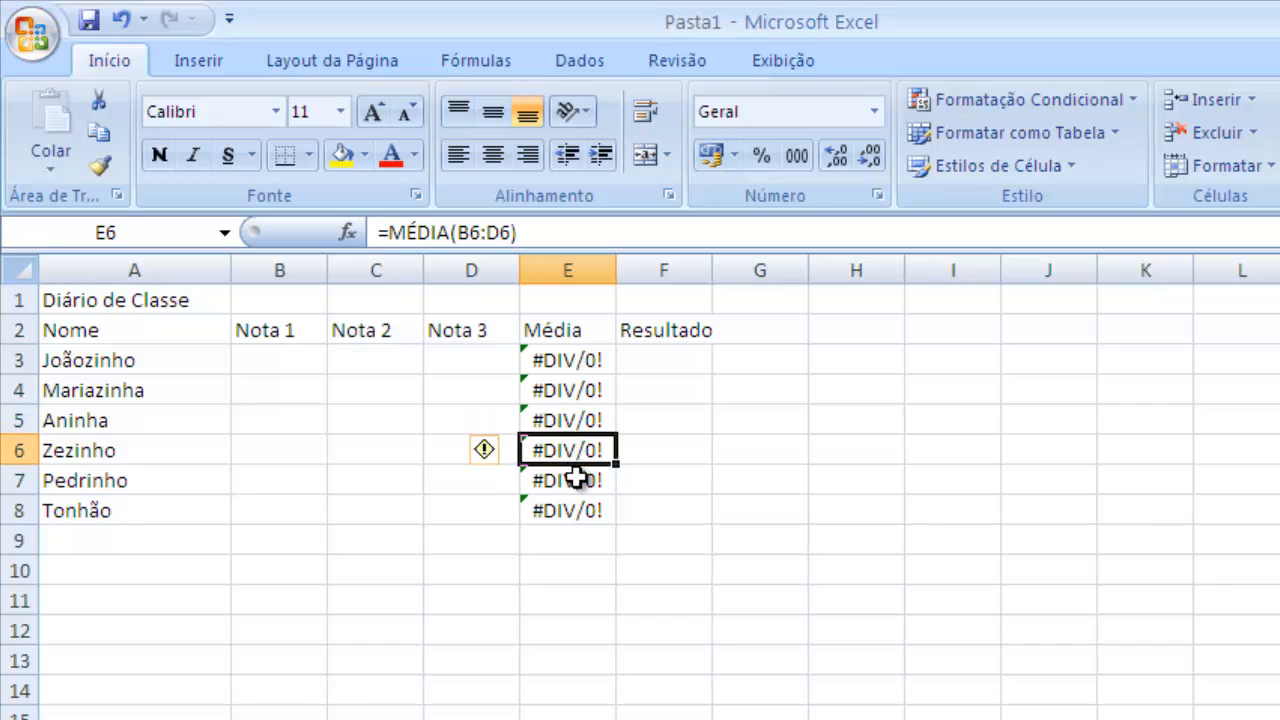
pyautogui.click(574, 478)
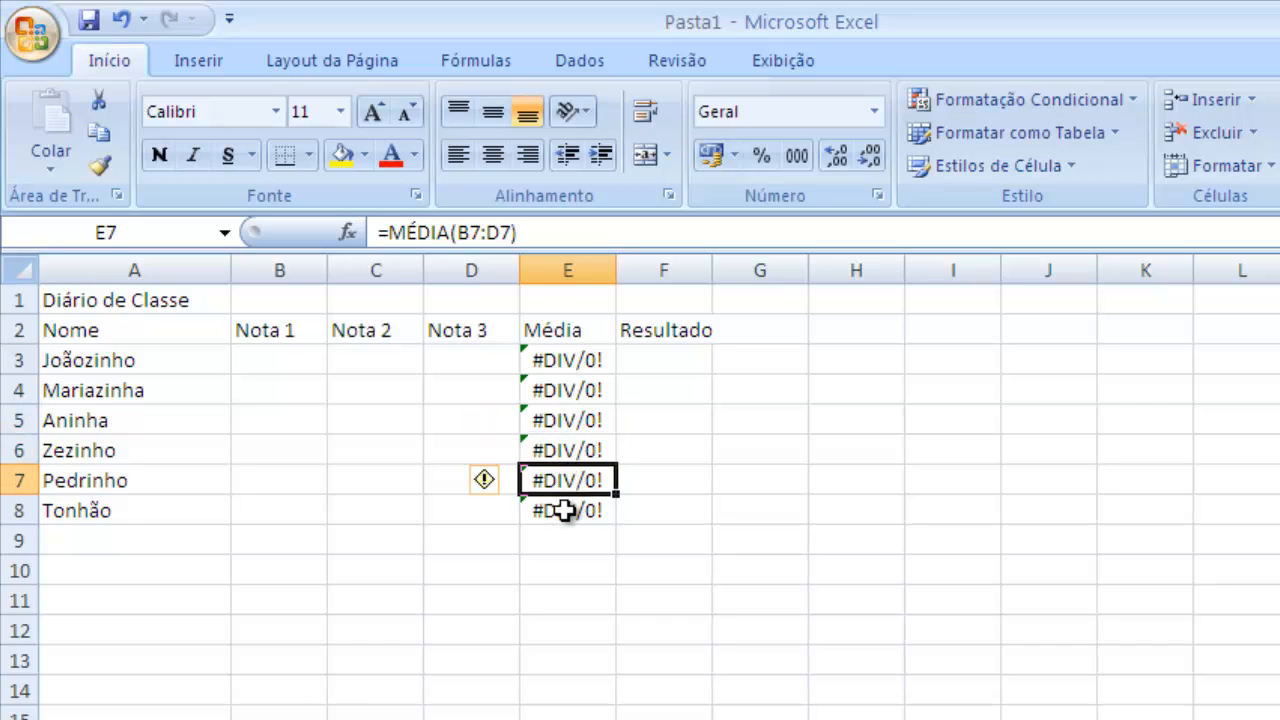
pyautogui.click(565, 510)
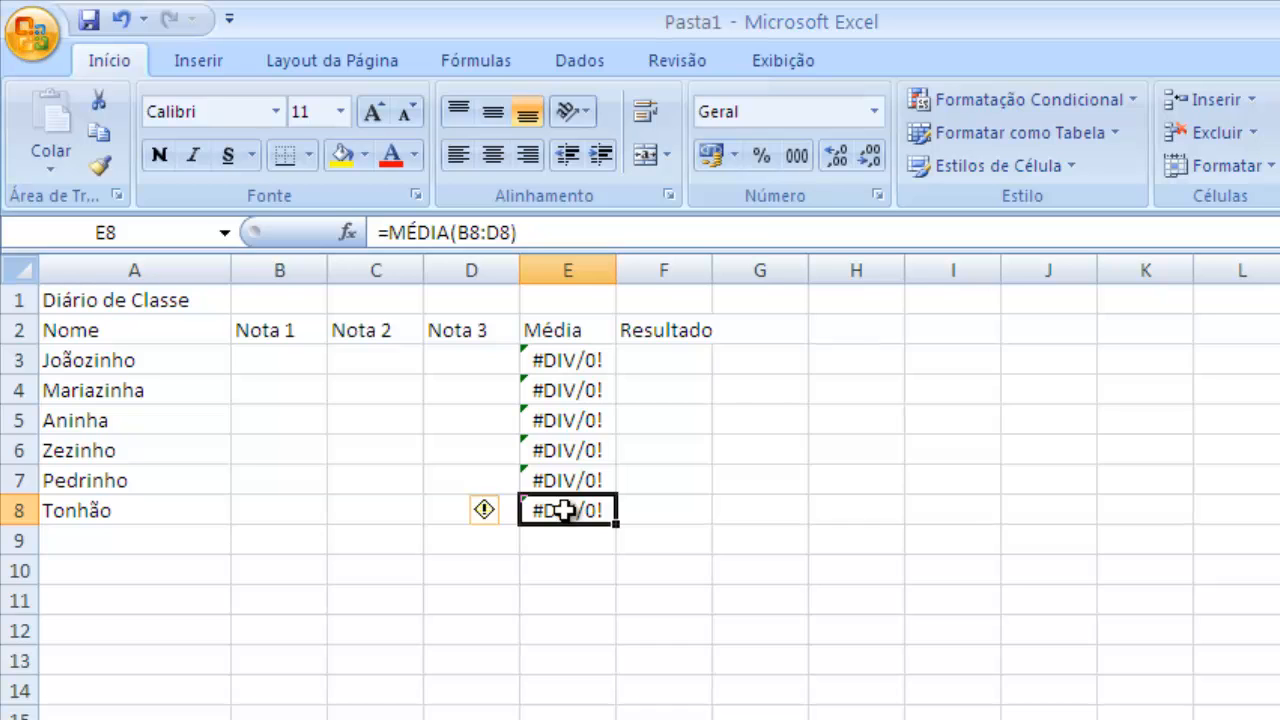
pyautogui.click(580, 363)
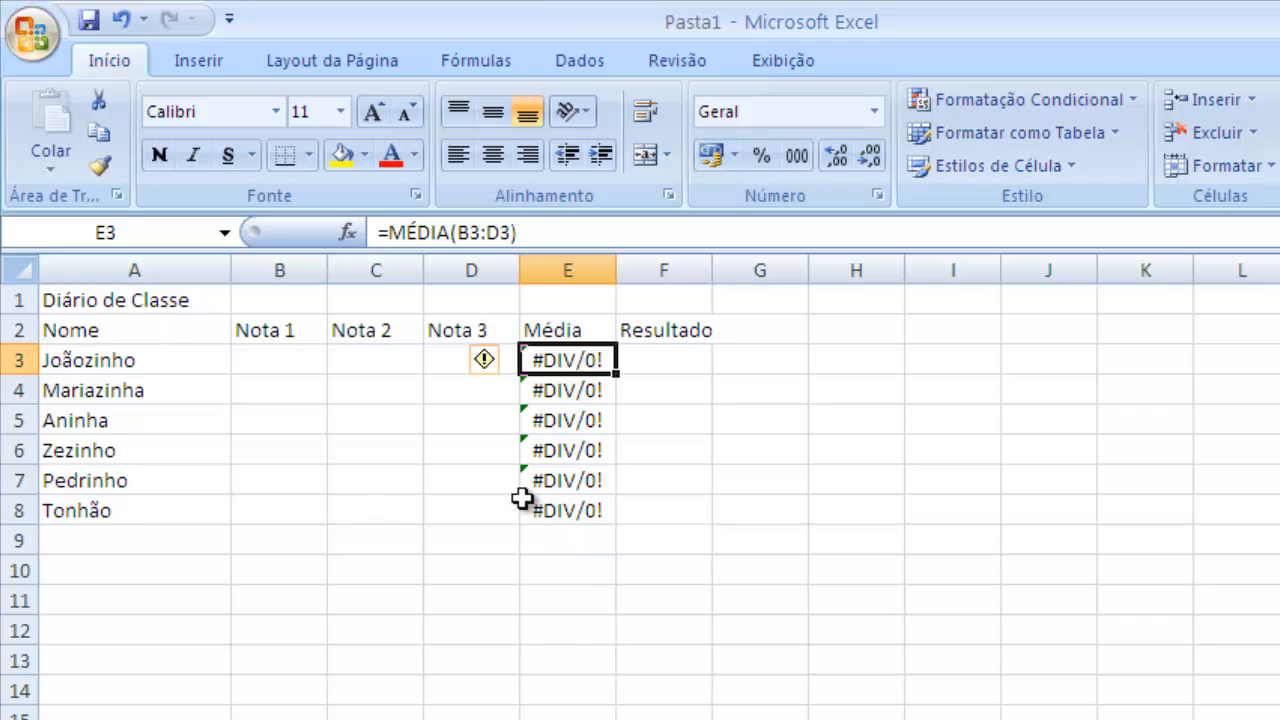
# Enter the first student's grades in row 3: 5 for "Nota 1", 9 for "Nota 2" and 8 for "Nota 3"
pyautogui.click(297, 362)
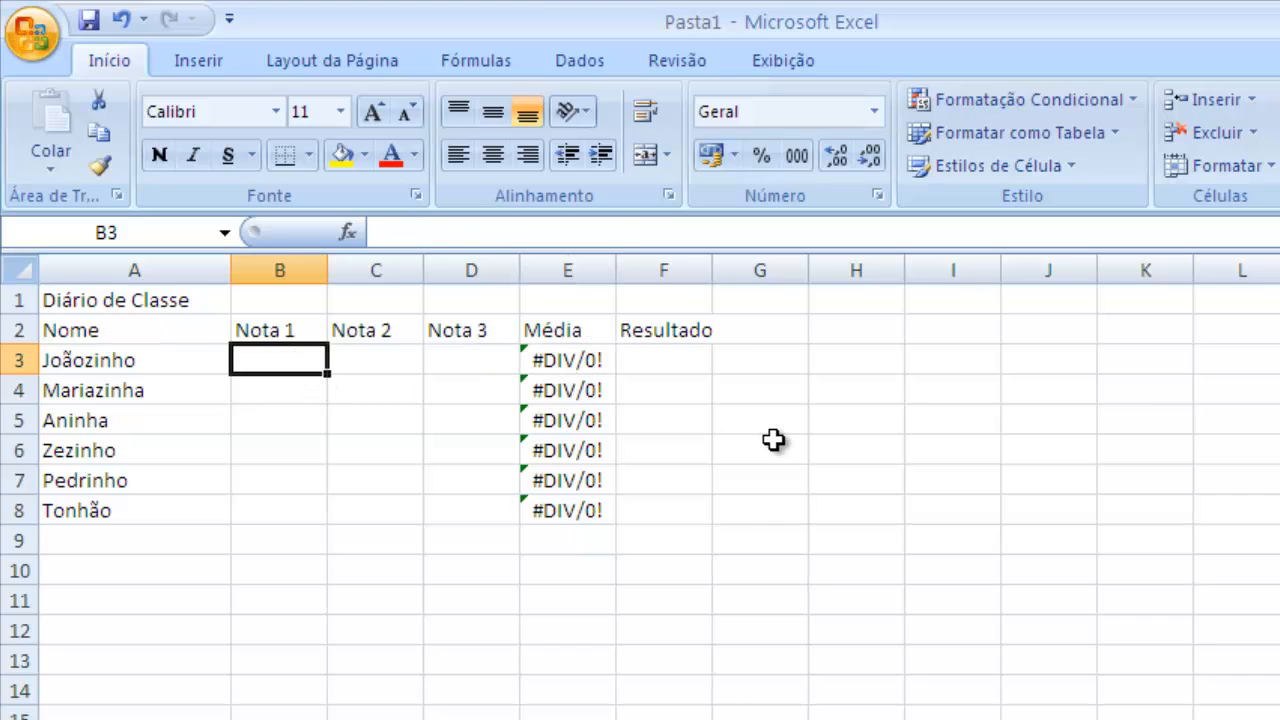
pyautogui.write('5')
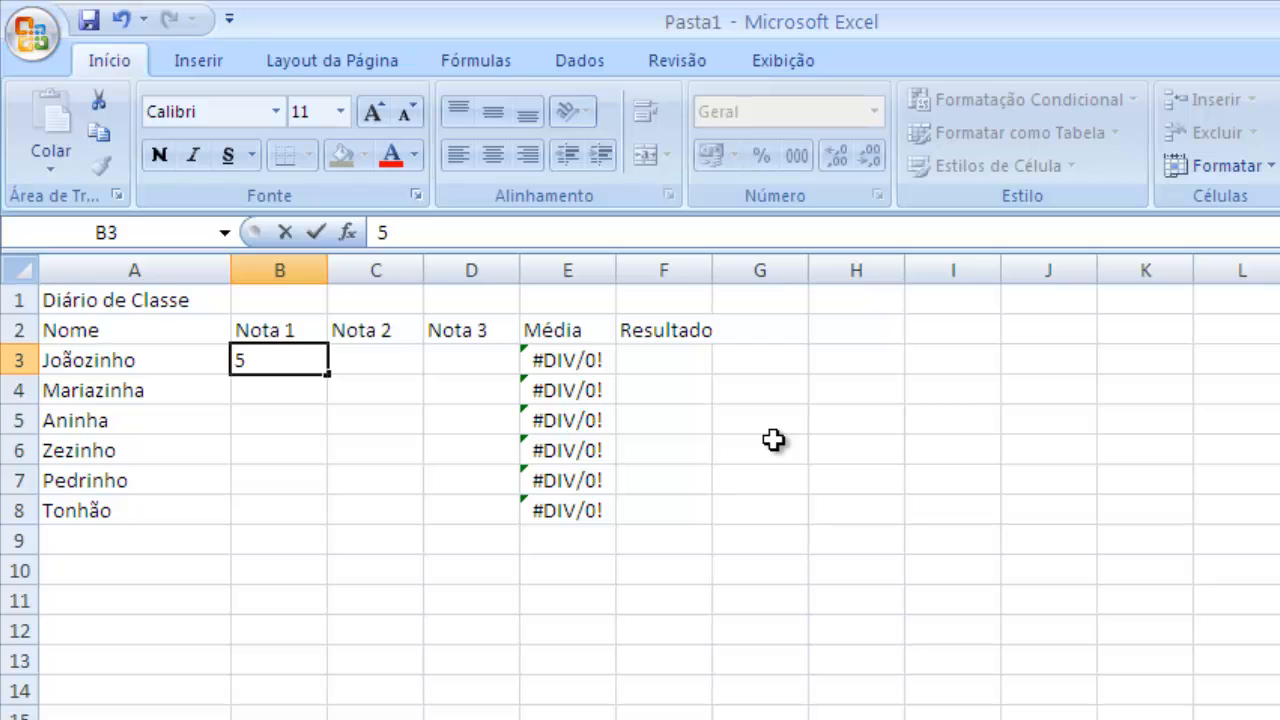
pyautogui.press('Return')
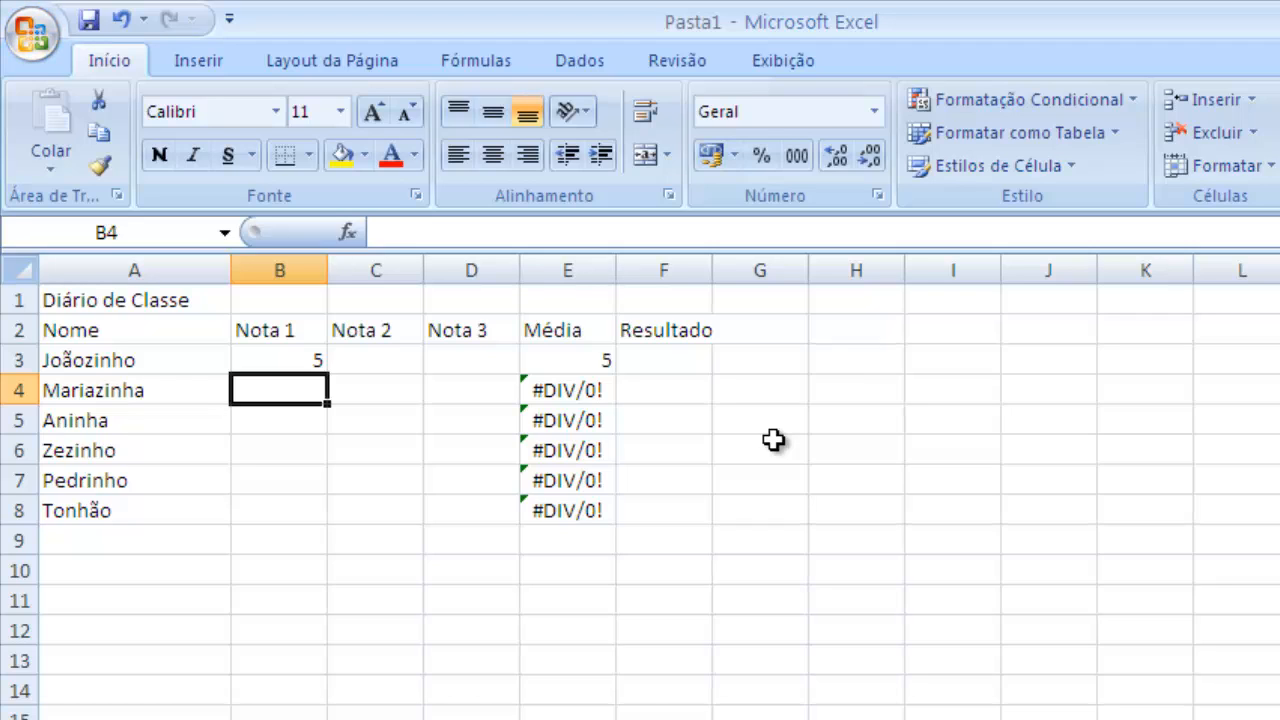
pyautogui.press('Up')
pyautogui.press('Right')
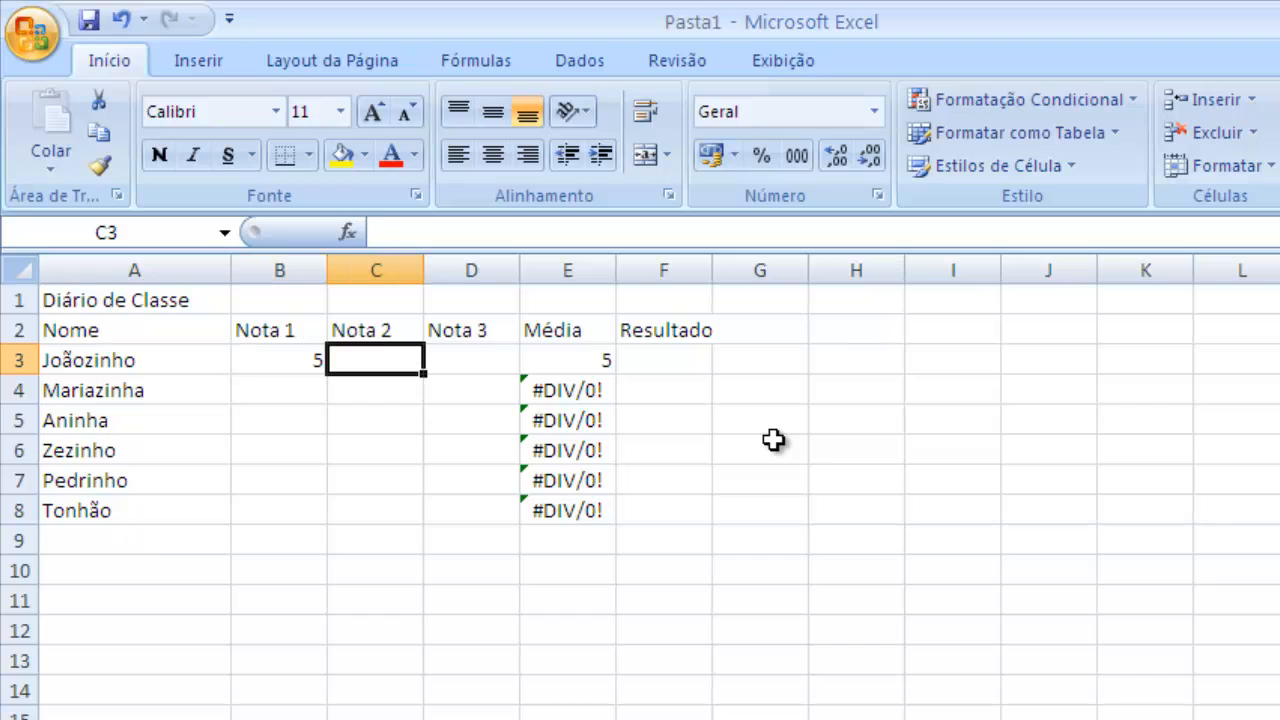
pyautogui.write('9')
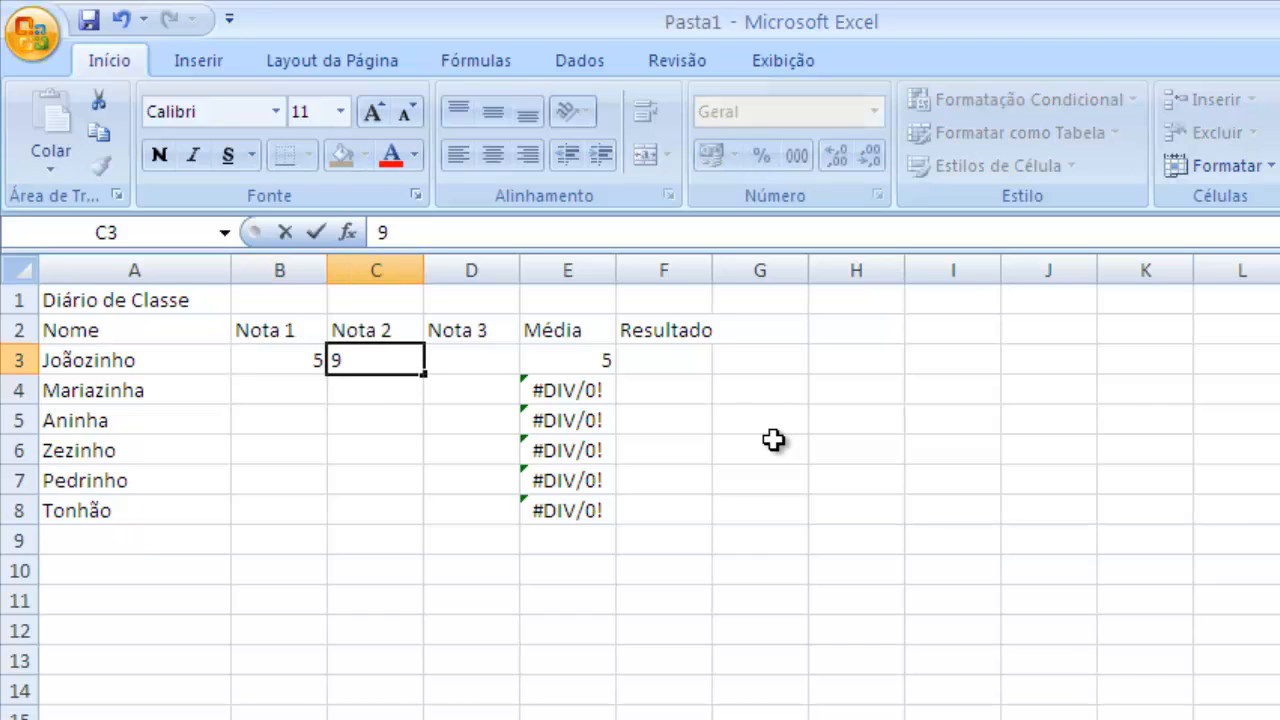
pyautogui.press('Right')
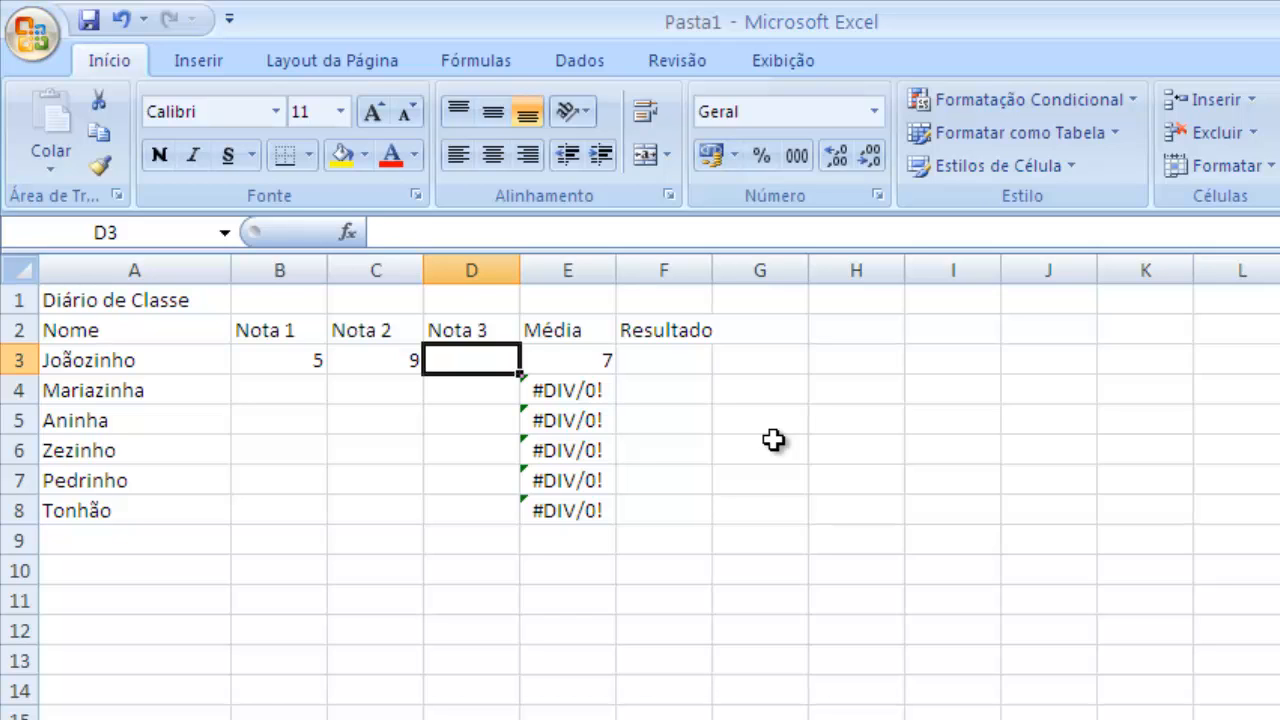
pyautogui.write('8')
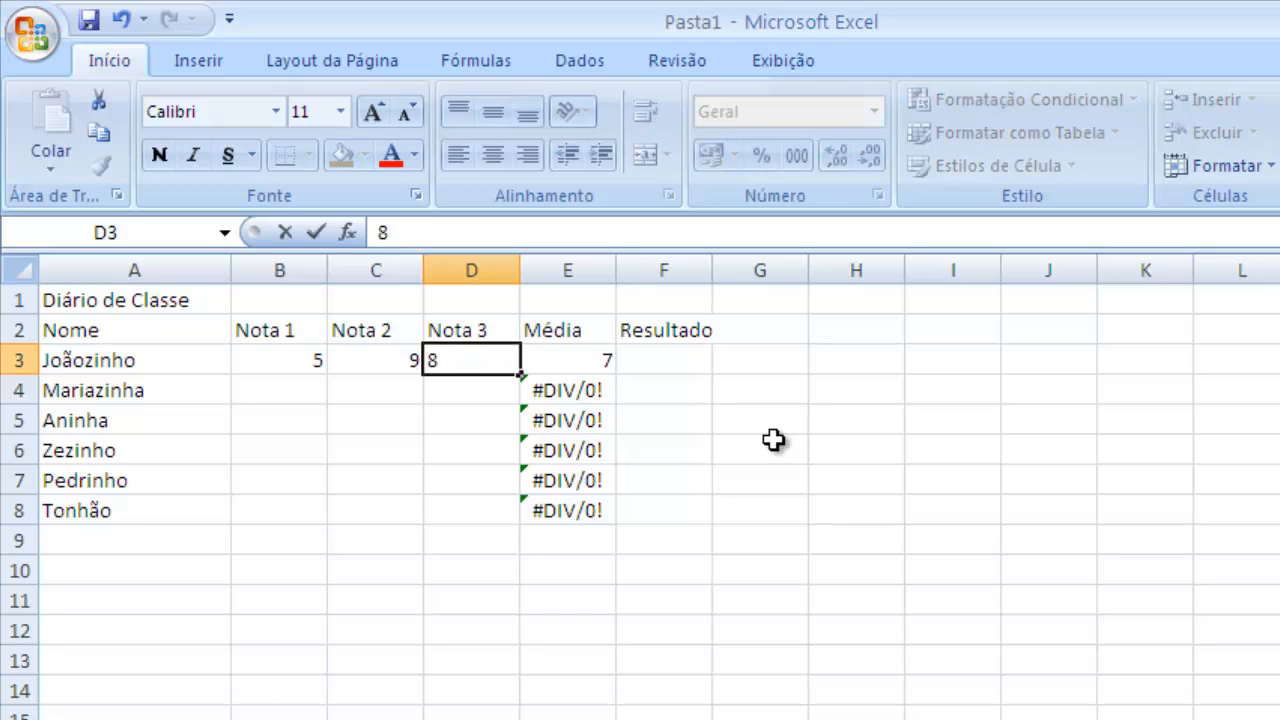
pyautogui.press('Return')
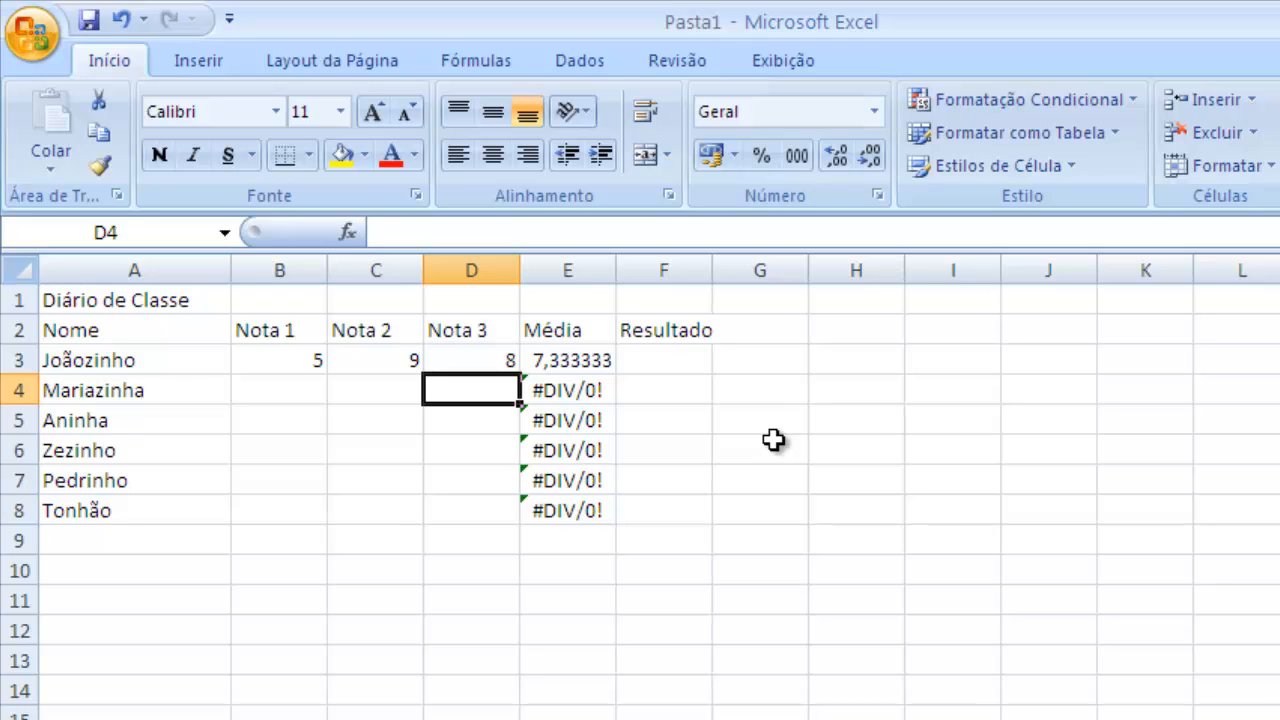
pyautogui.press('Left')
pyautogui.press('Left')
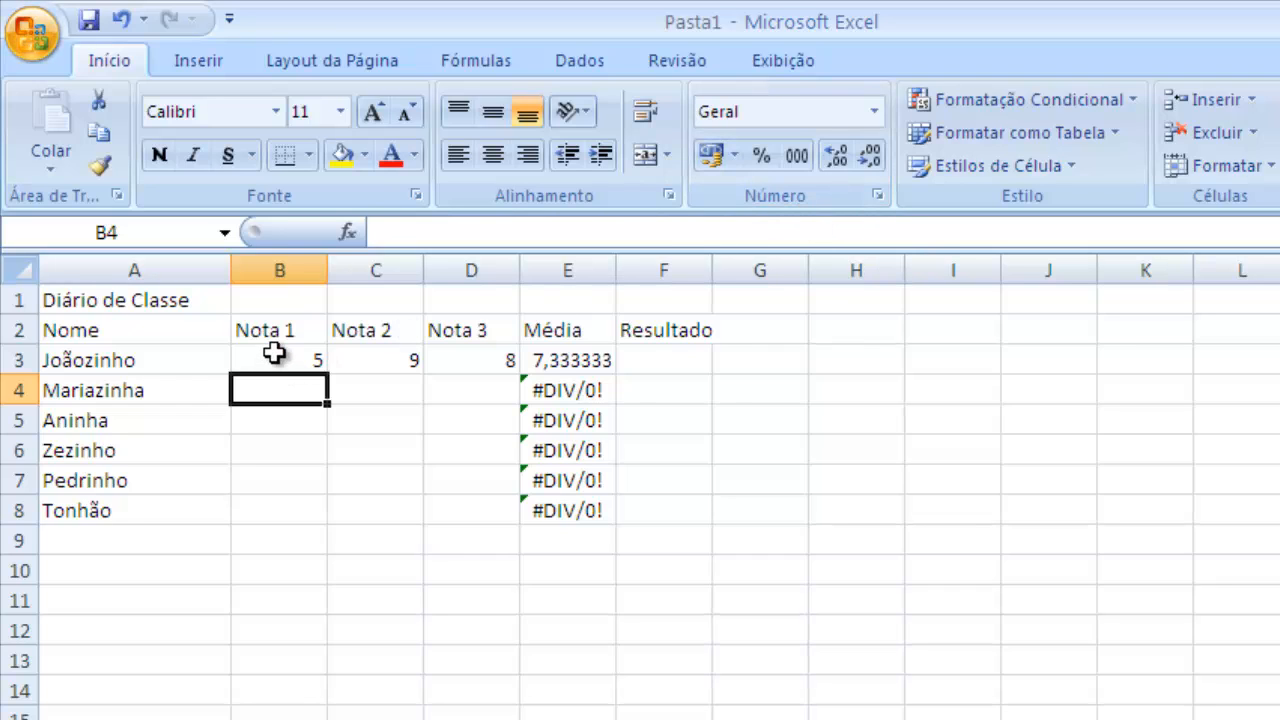
# Format the grades and averages in B3:E8 with one decimal place
pyautogui.moveTo(274, 352); pyautogui.dragTo(574, 504)
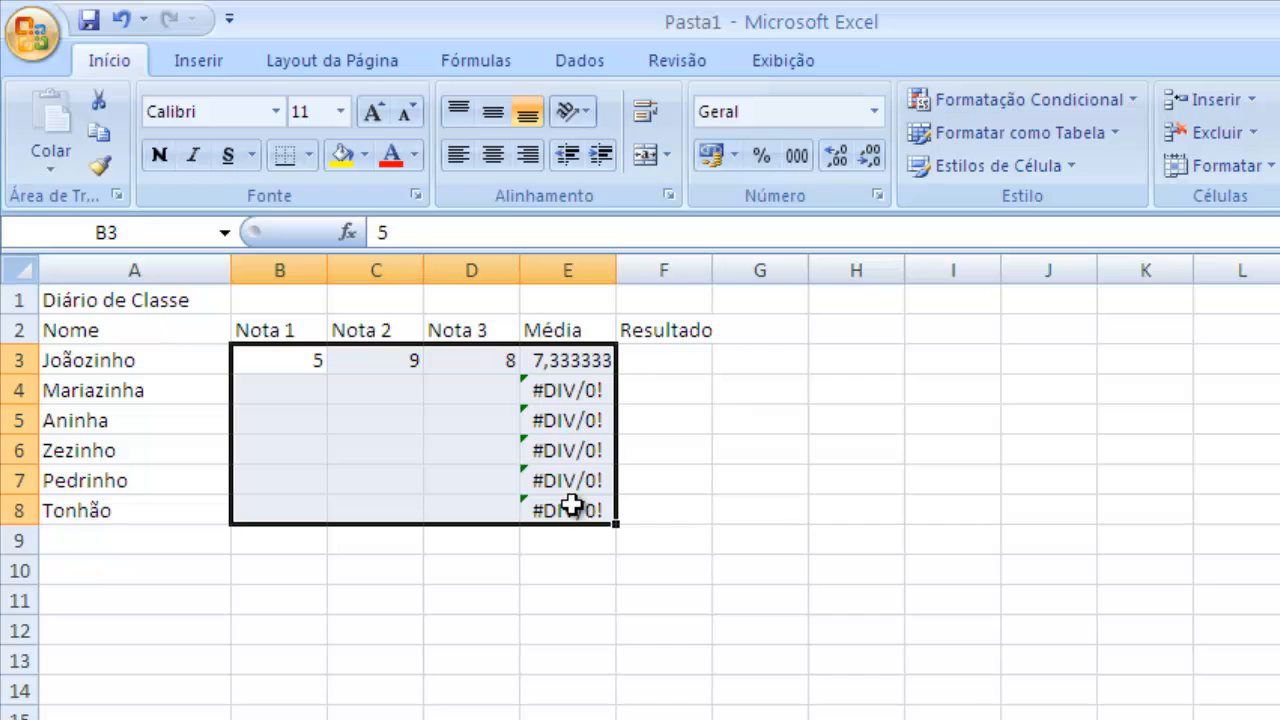
pyautogui.click(844, 148)
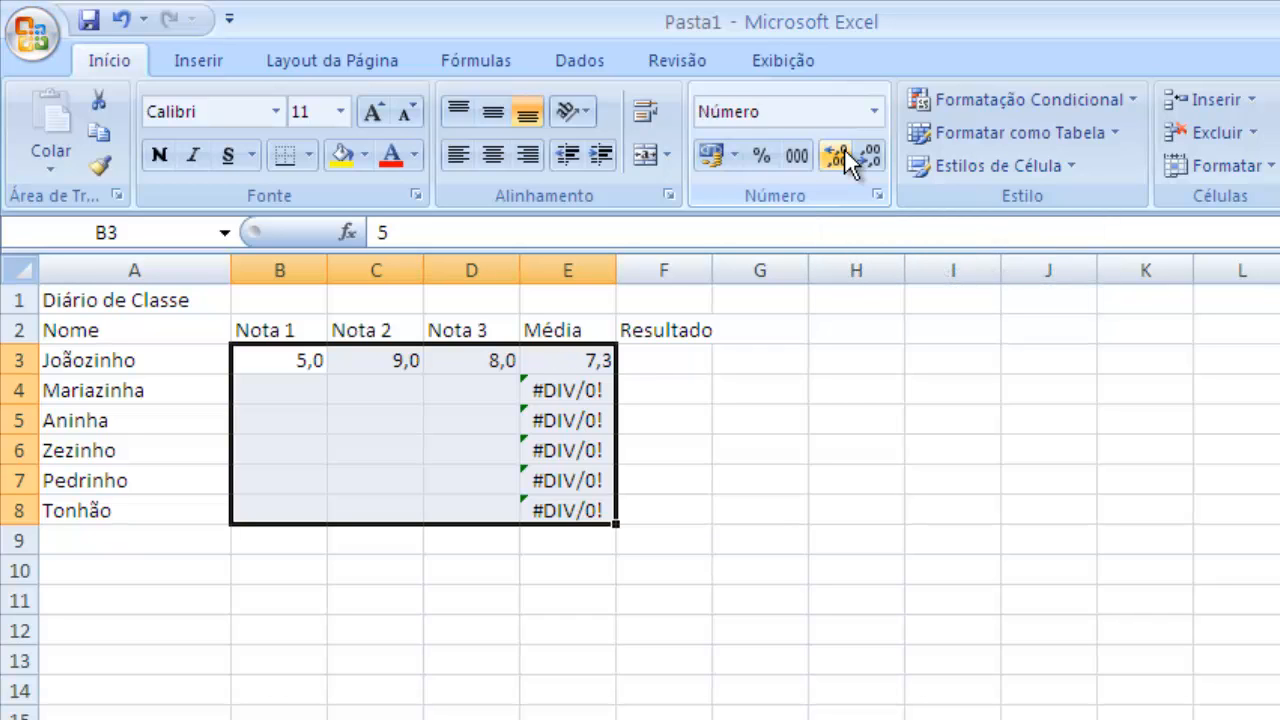
pyautogui.click(844, 148)
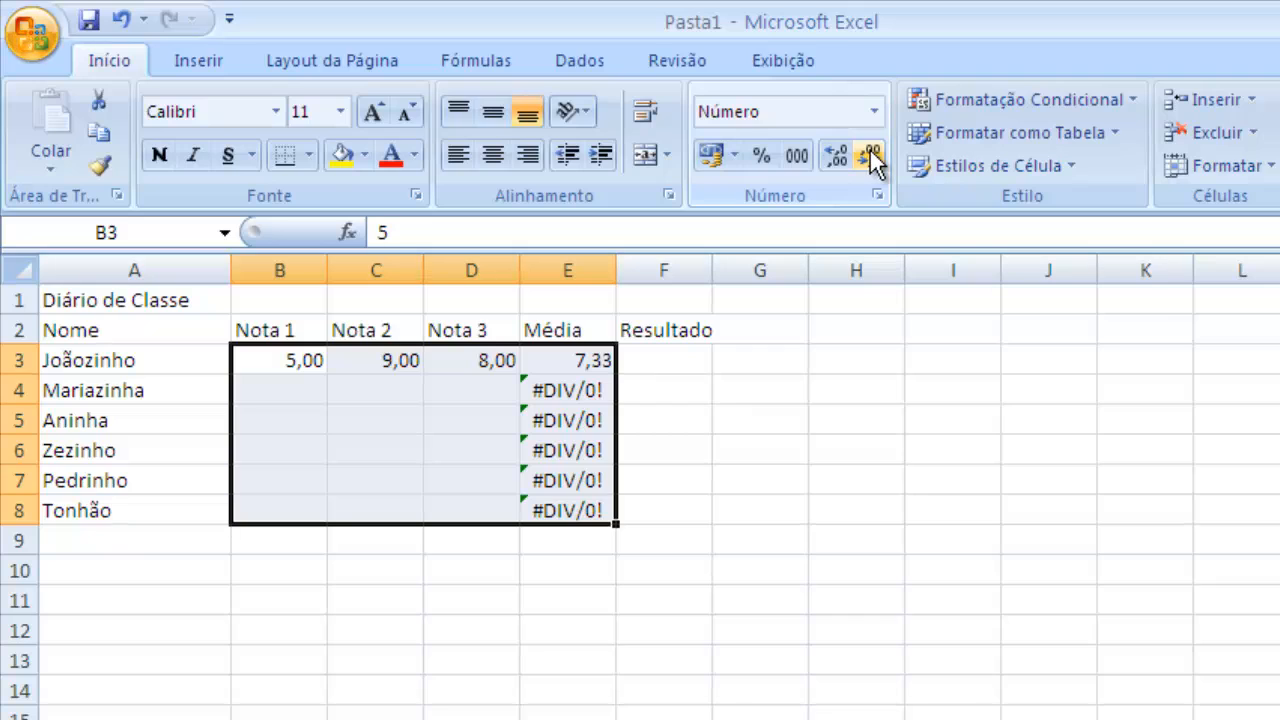
pyautogui.click(870, 150)
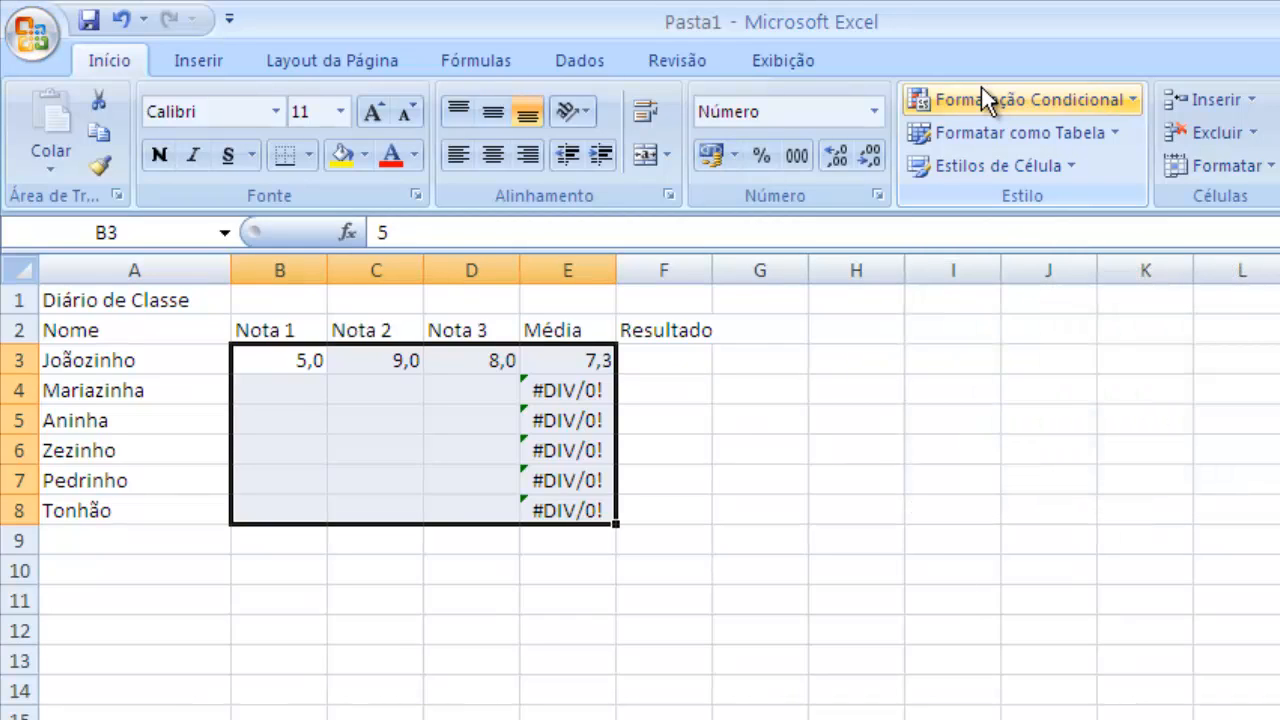
# Create a conditional formatting rule for B3:E8 of type "Formatar apenas células que contenham", with the cell value condition "é maior ou igual a" 7
pyautogui.click(1043, 97)
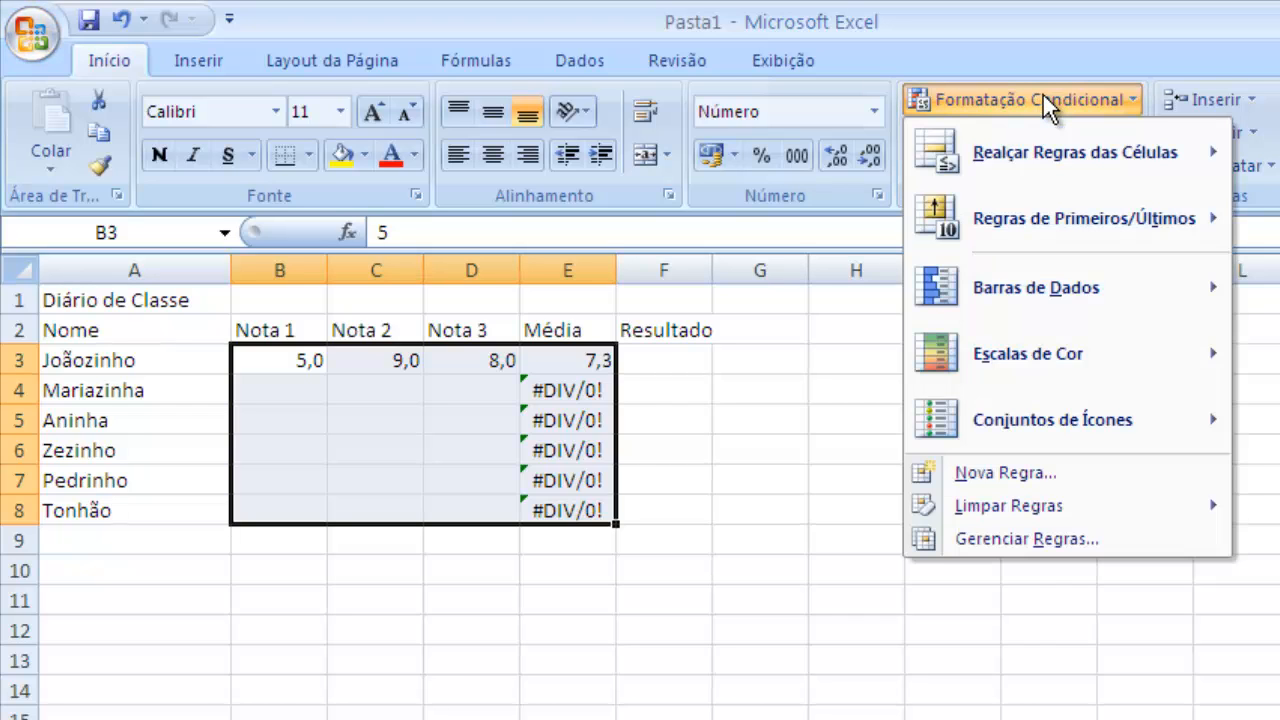
pyautogui.click(1022, 540)
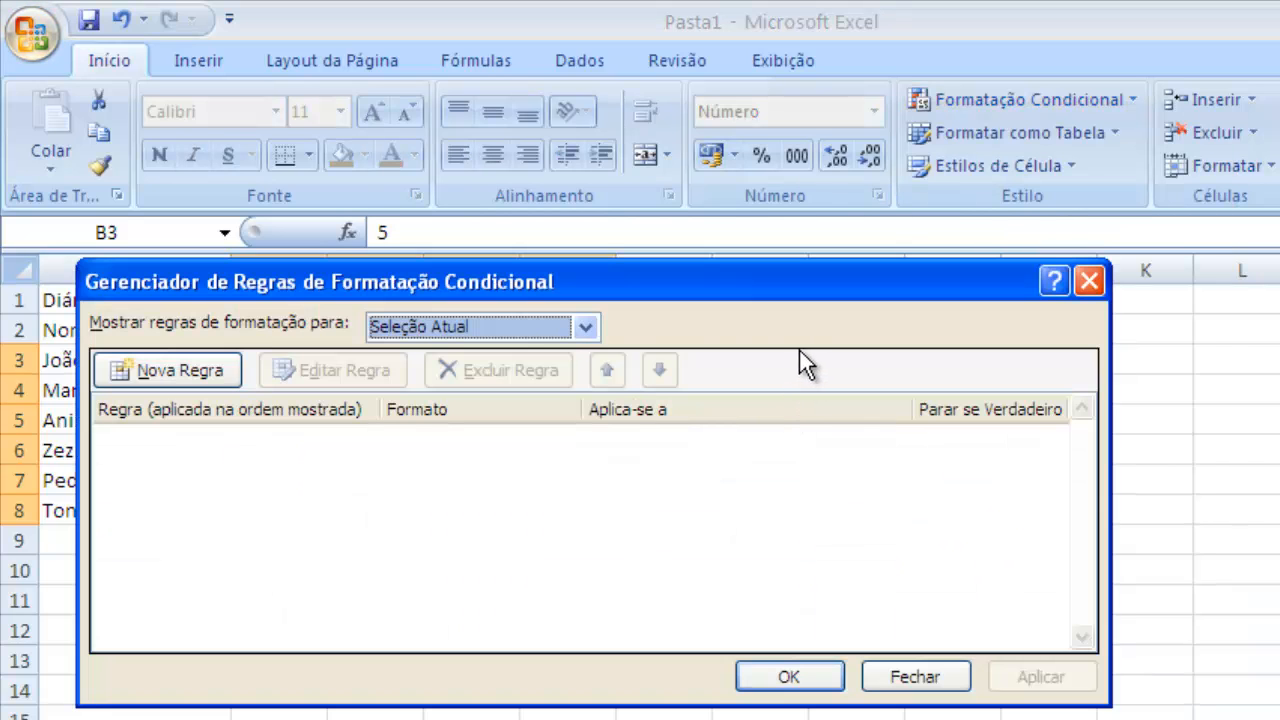
pyautogui.moveTo(504, 274); pyautogui.dragTo(758, 127)
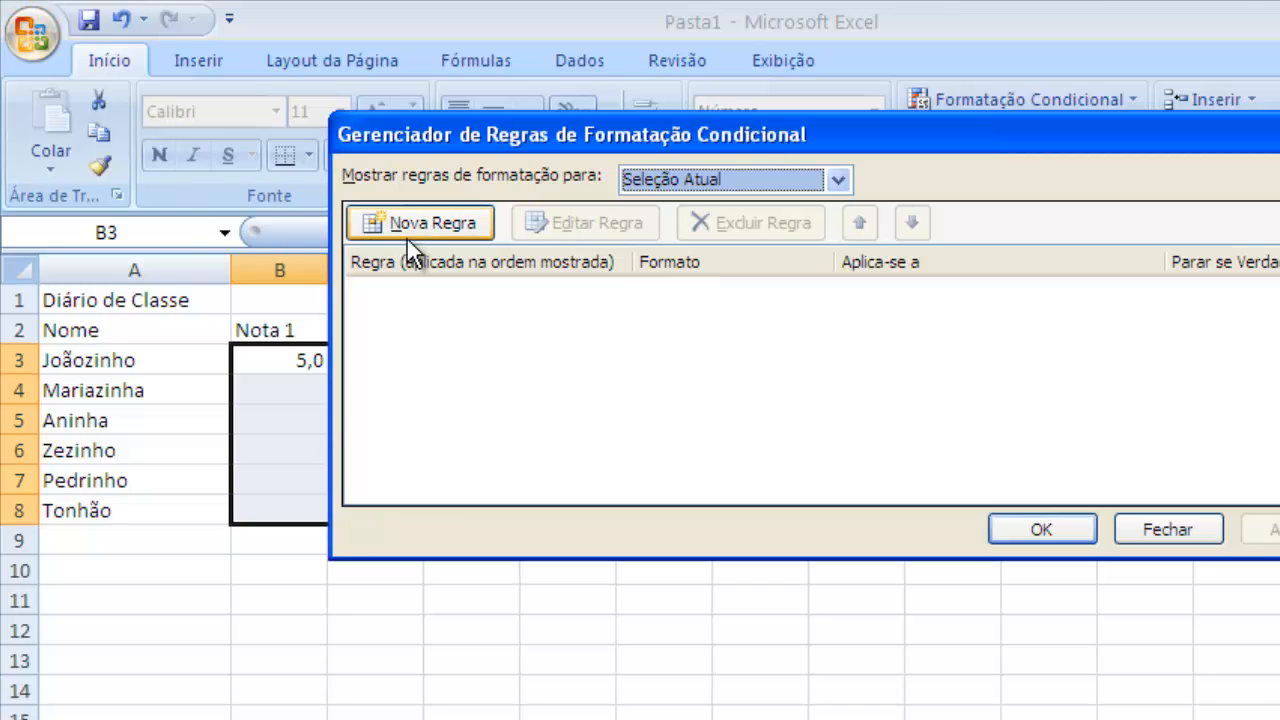
pyautogui.moveTo(620, 134); pyautogui.dragTo(556, 101)
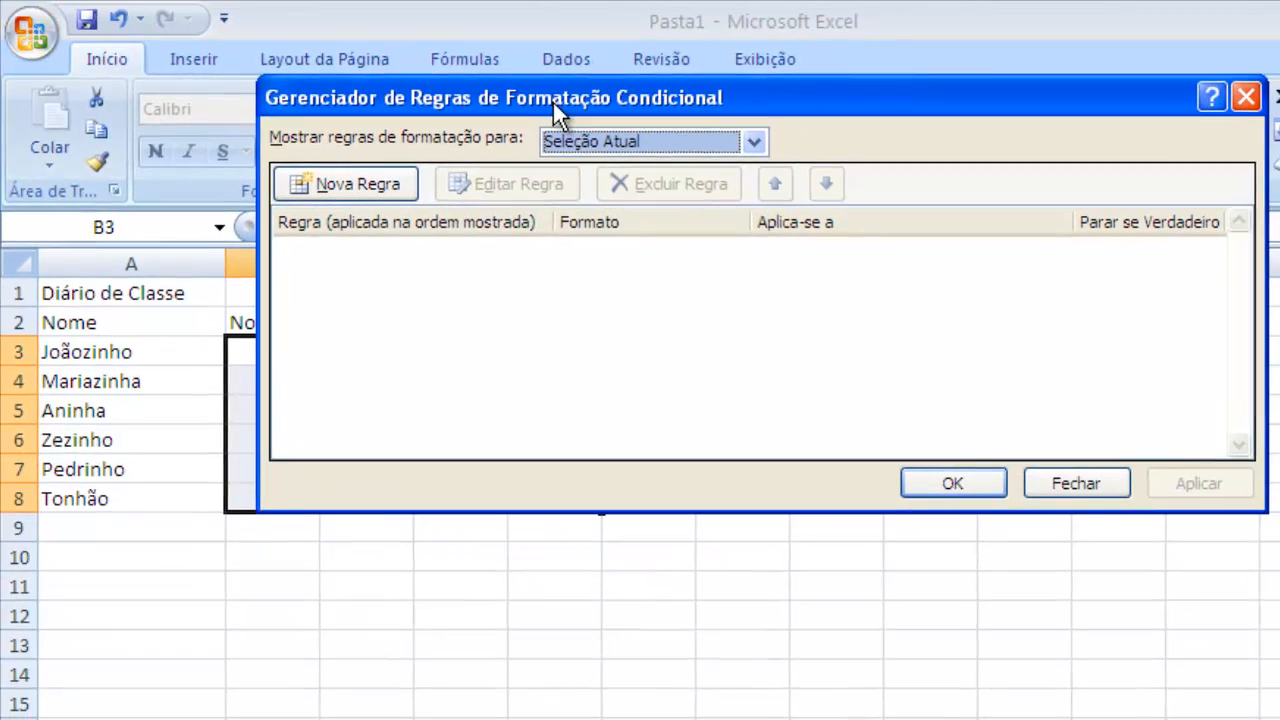
pyautogui.click(356, 183)
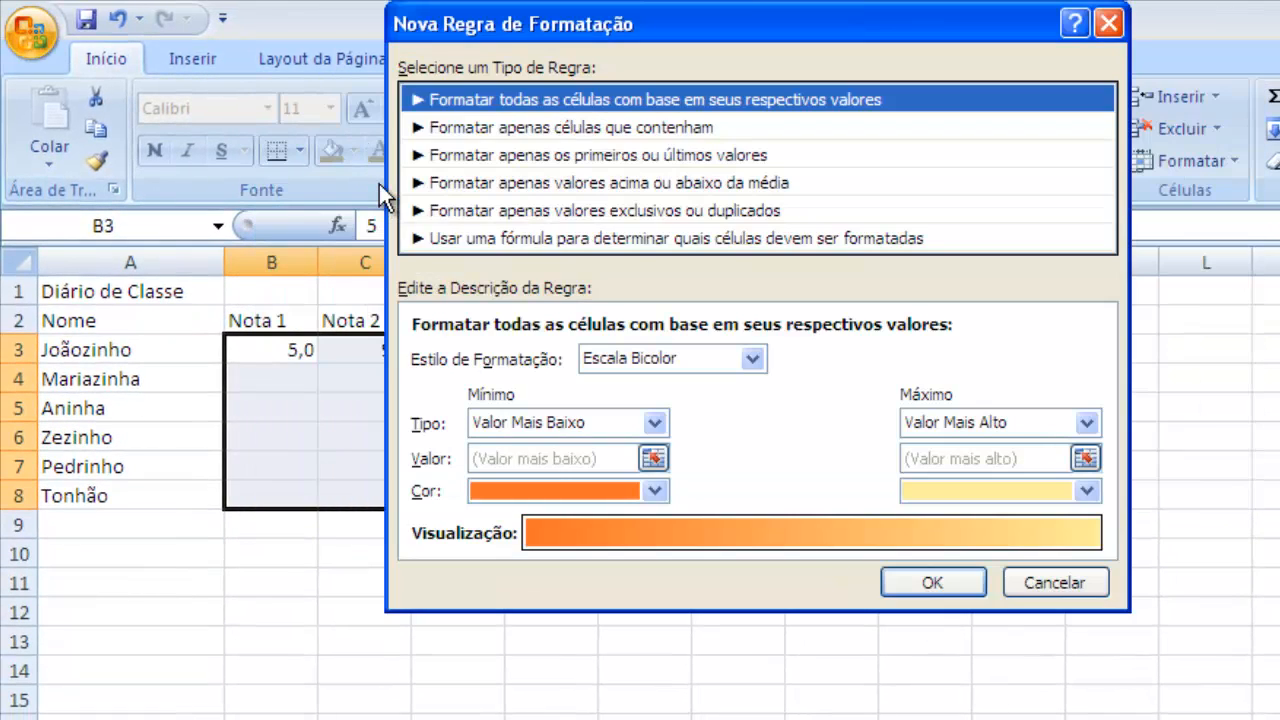
pyautogui.click(667, 128)
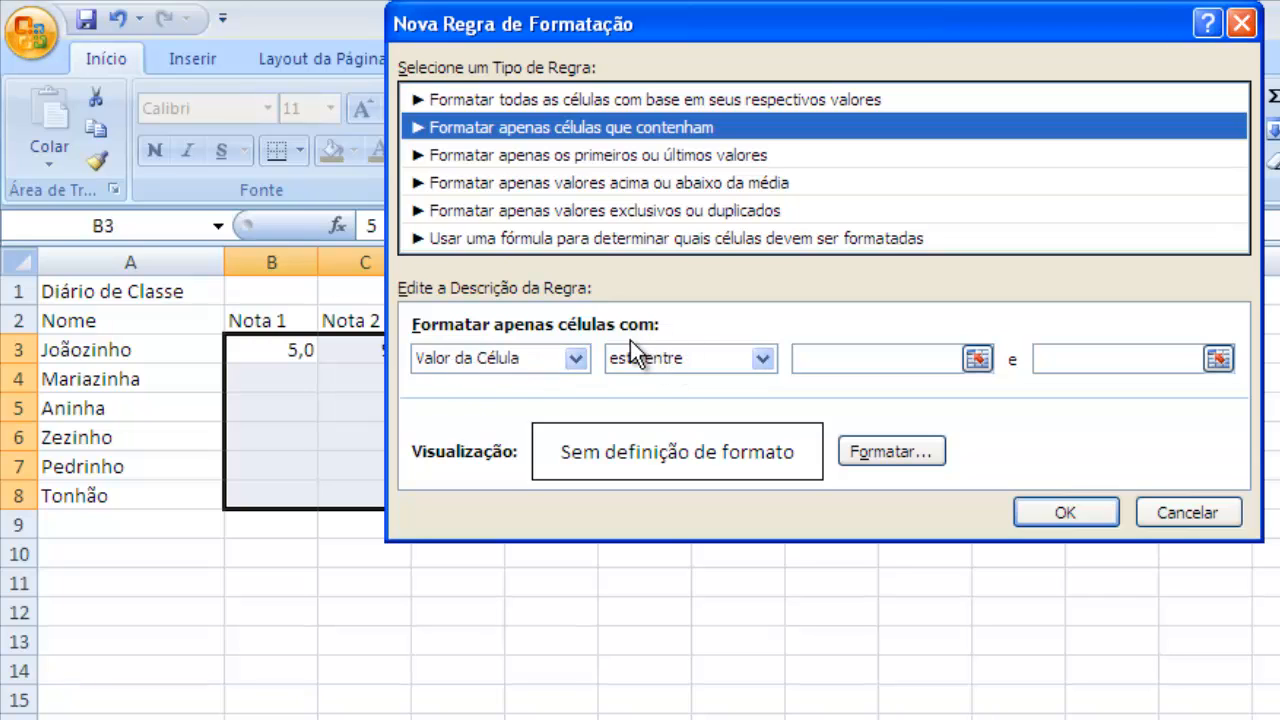
pyautogui.click(764, 360)
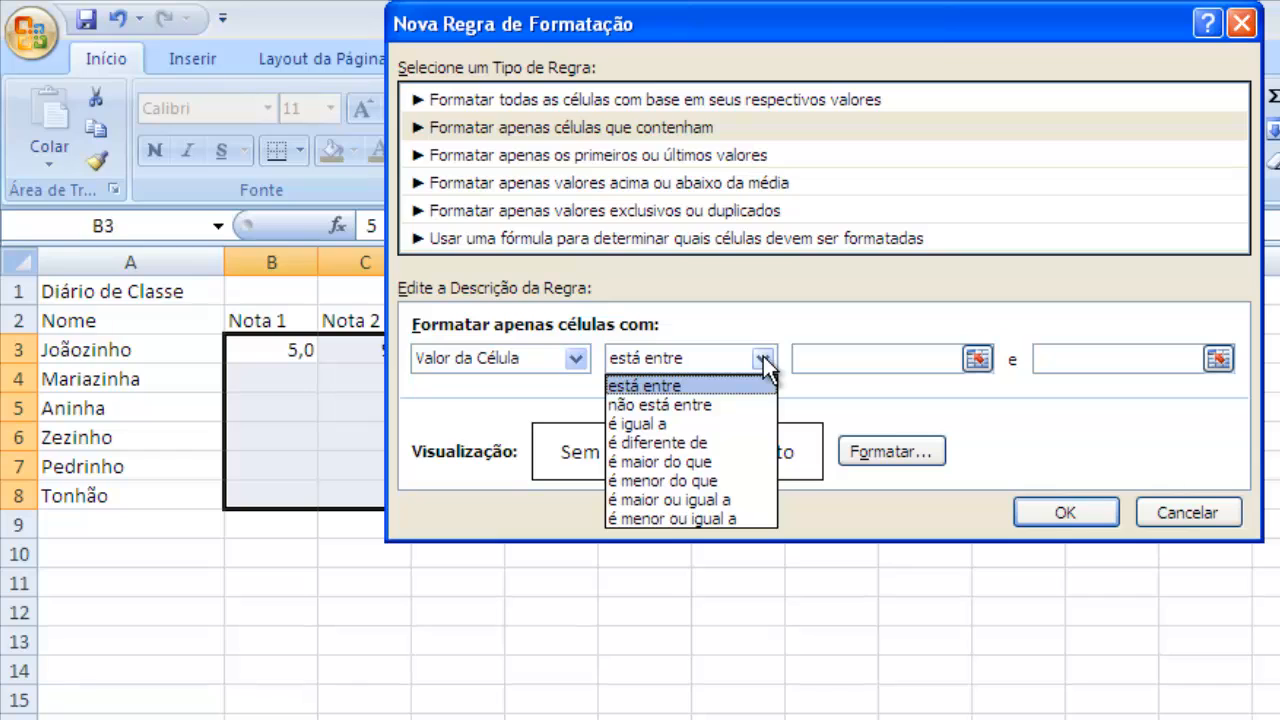
pyautogui.click(728, 501)
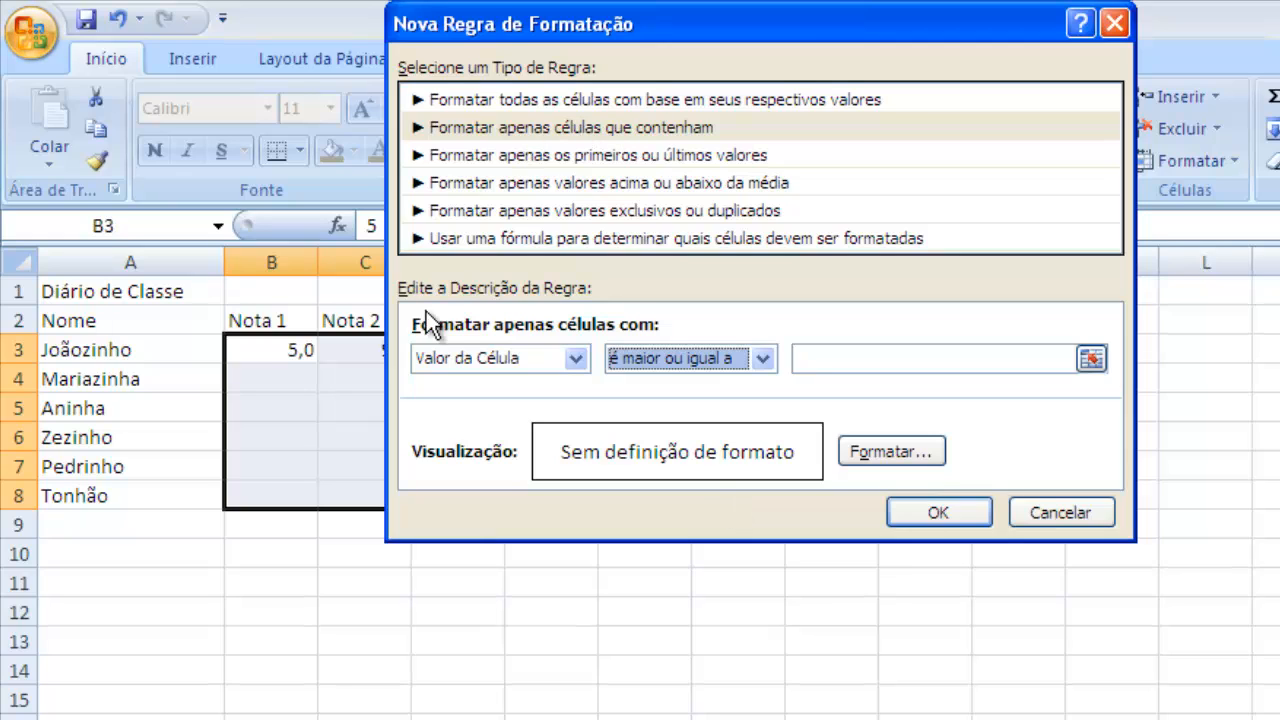
pyautogui.click(853, 352)
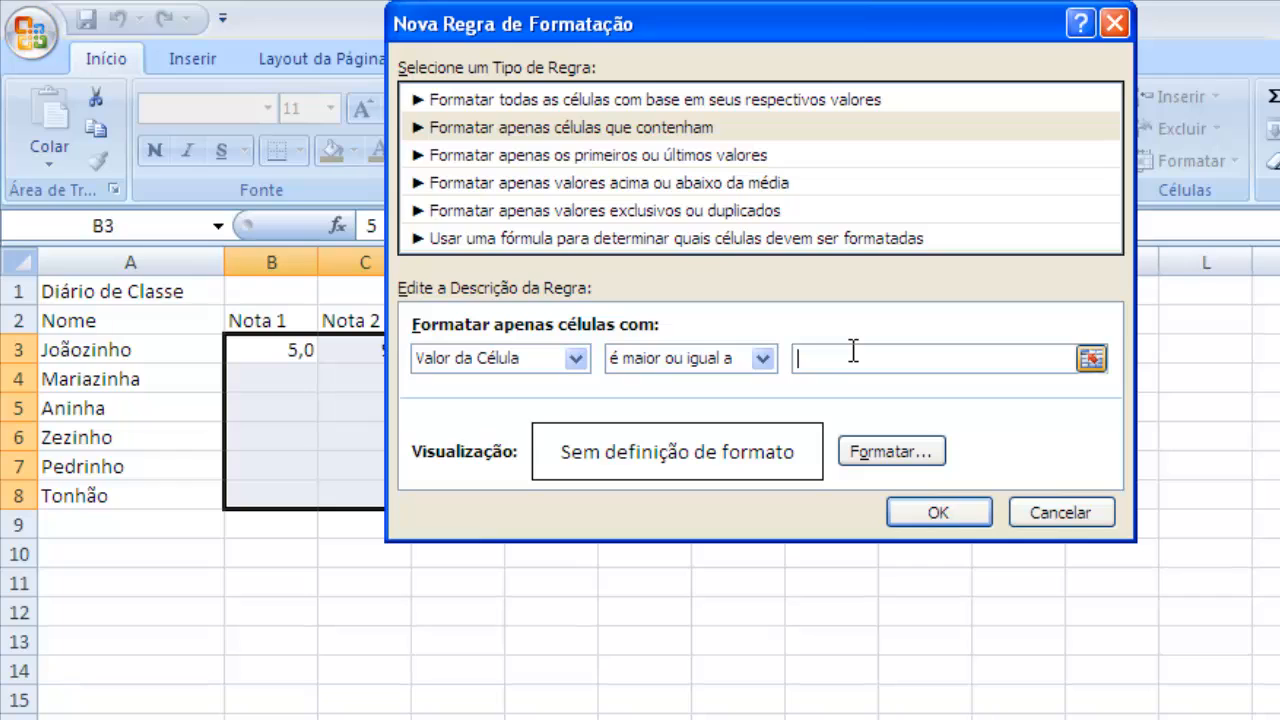
pyautogui.write('7')
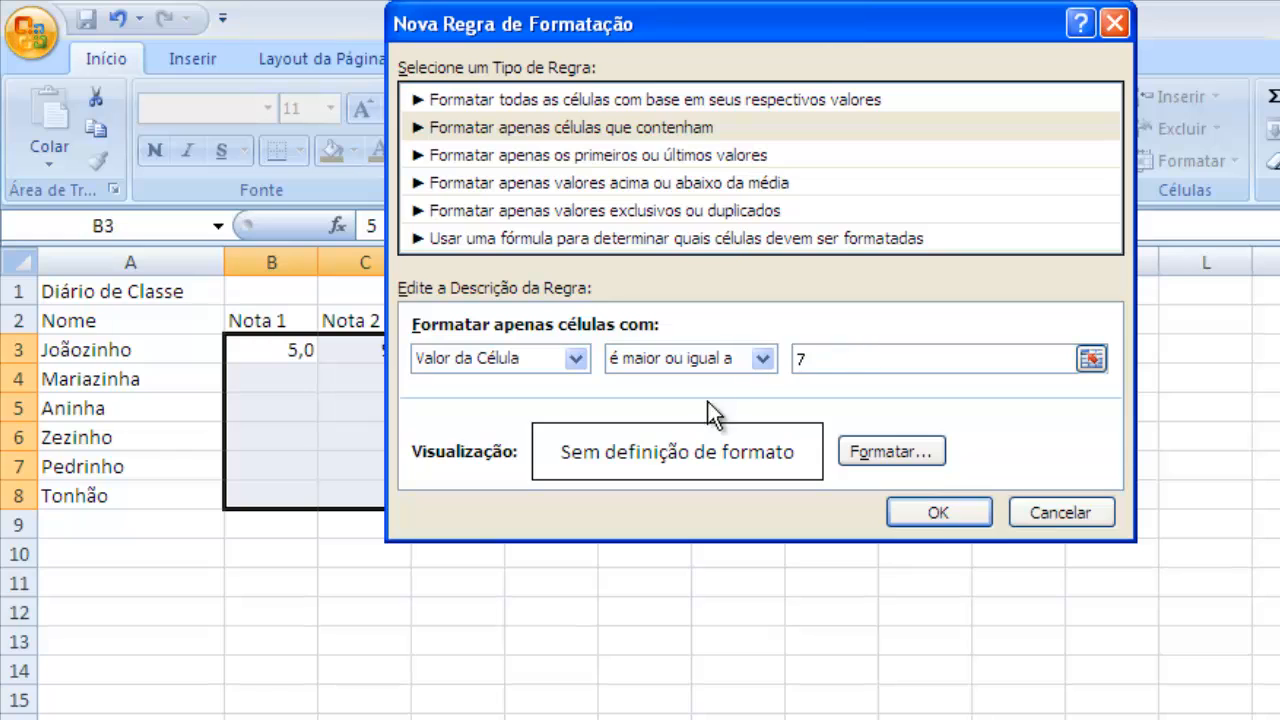
# Set the font colour of the "é maior ou igual a" 7 rule to the dark blue theme colour and save the rule
pyautogui.click(910, 452)
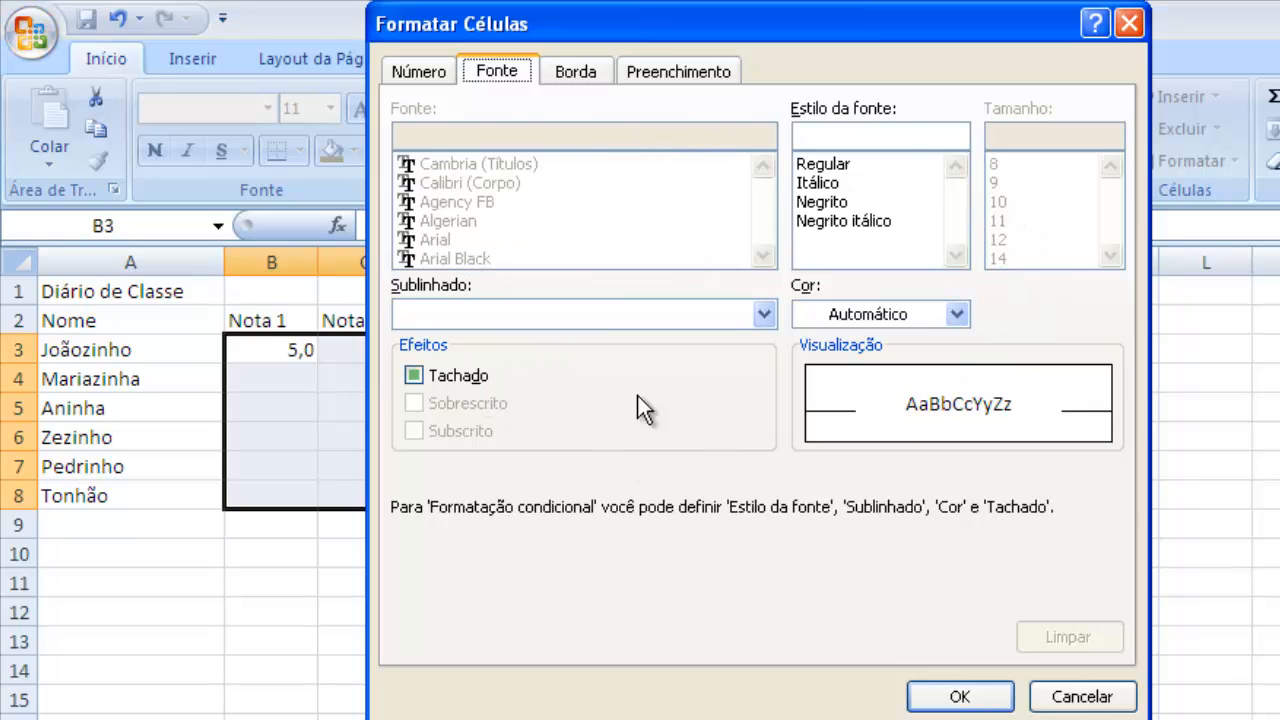
pyautogui.click(417, 80)
pyautogui.click(476, 72)
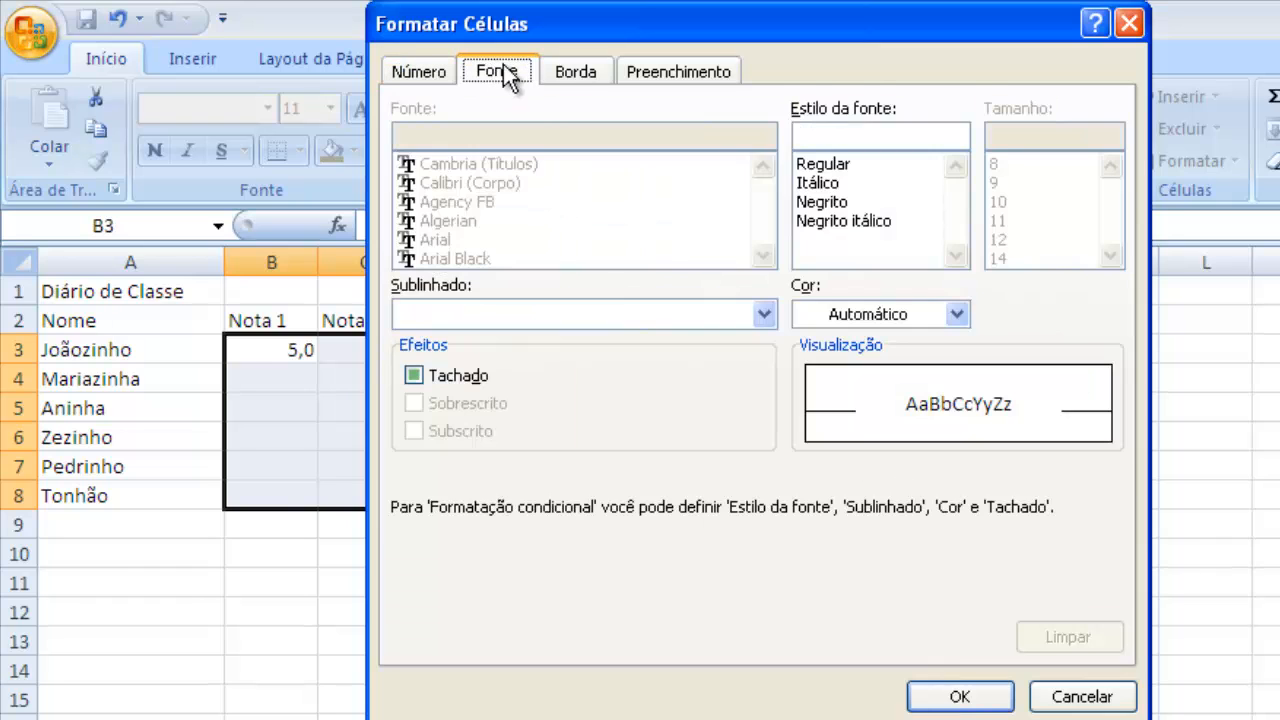
pyautogui.click(562, 70)
pyautogui.click(645, 72)
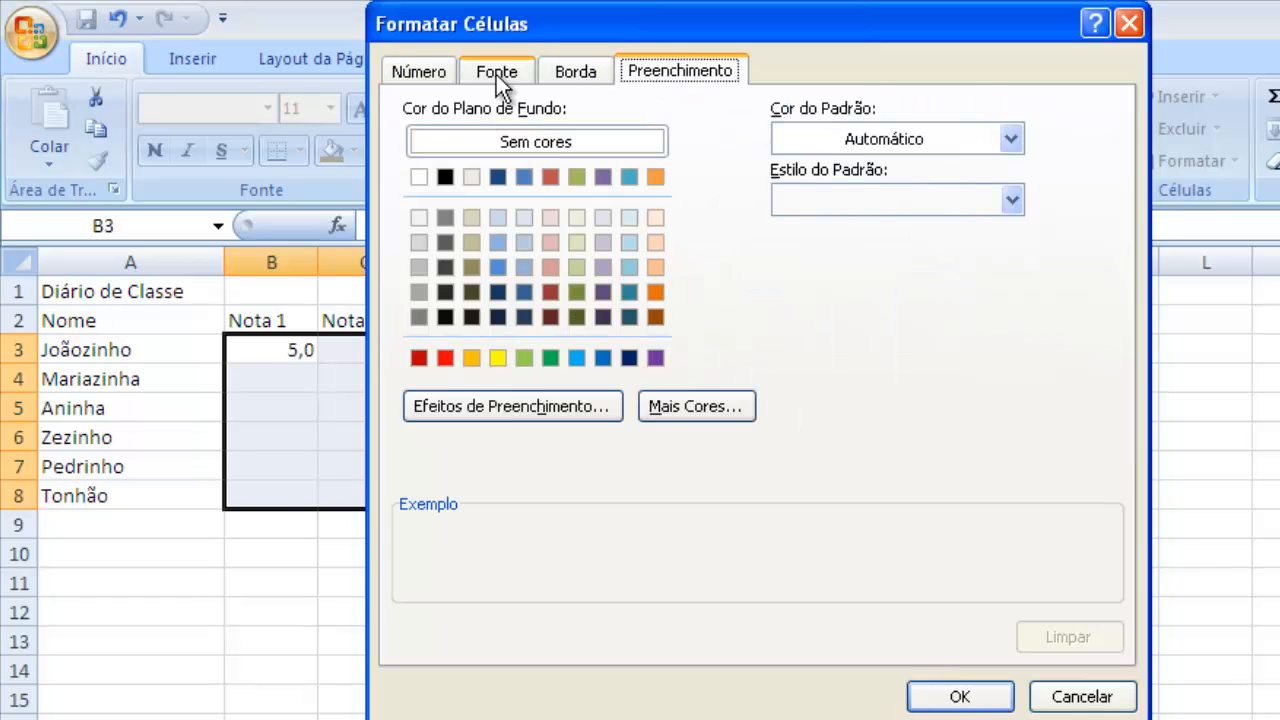
pyautogui.click(496, 74)
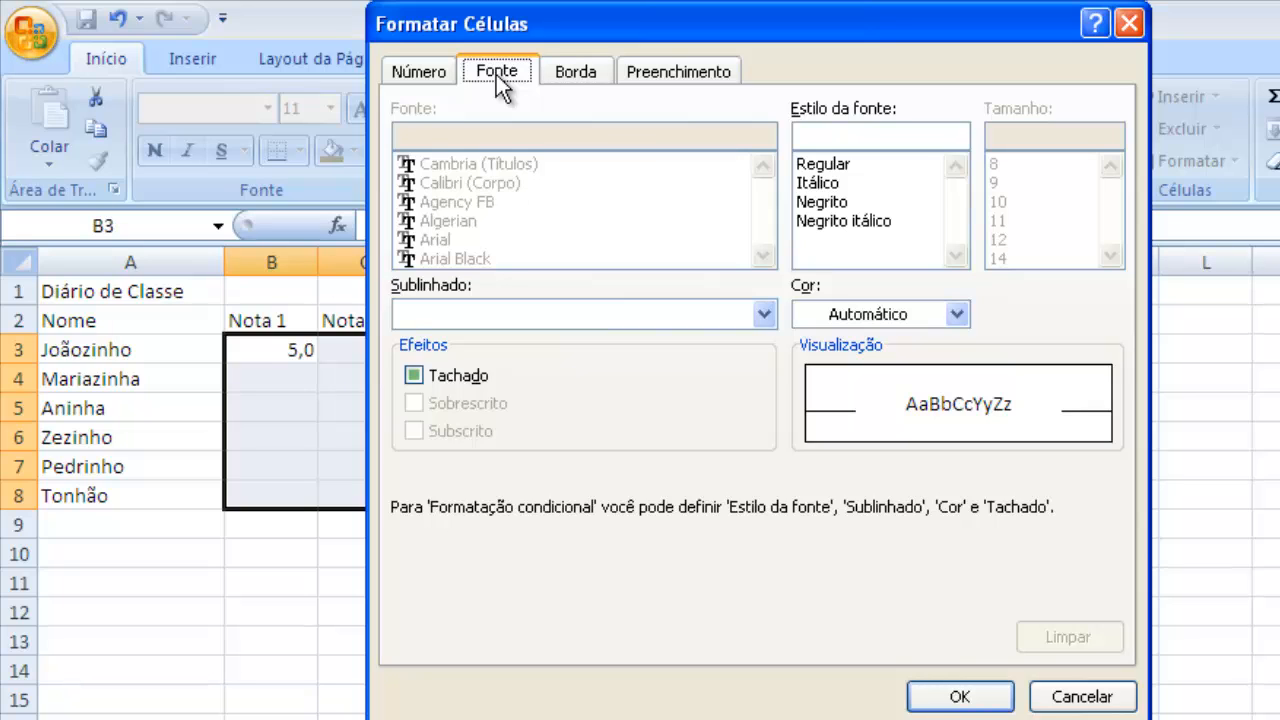
pyautogui.click(957, 316)
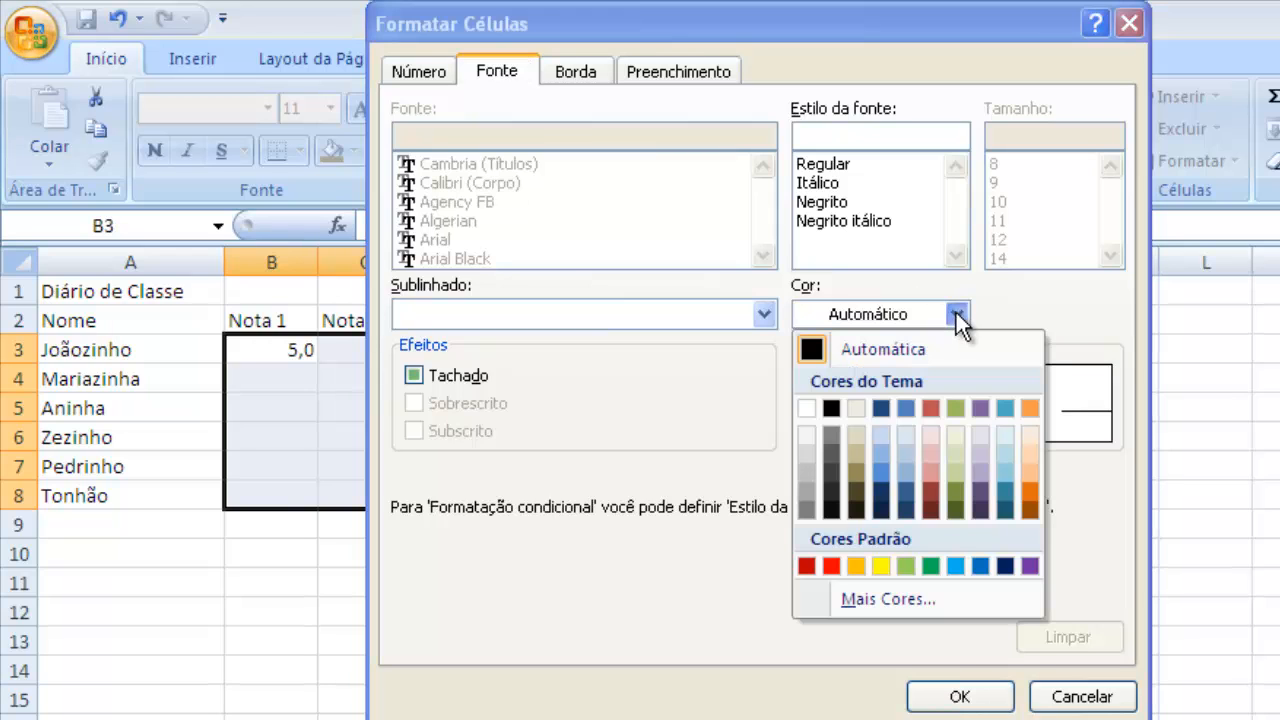
pyautogui.click(883, 409)
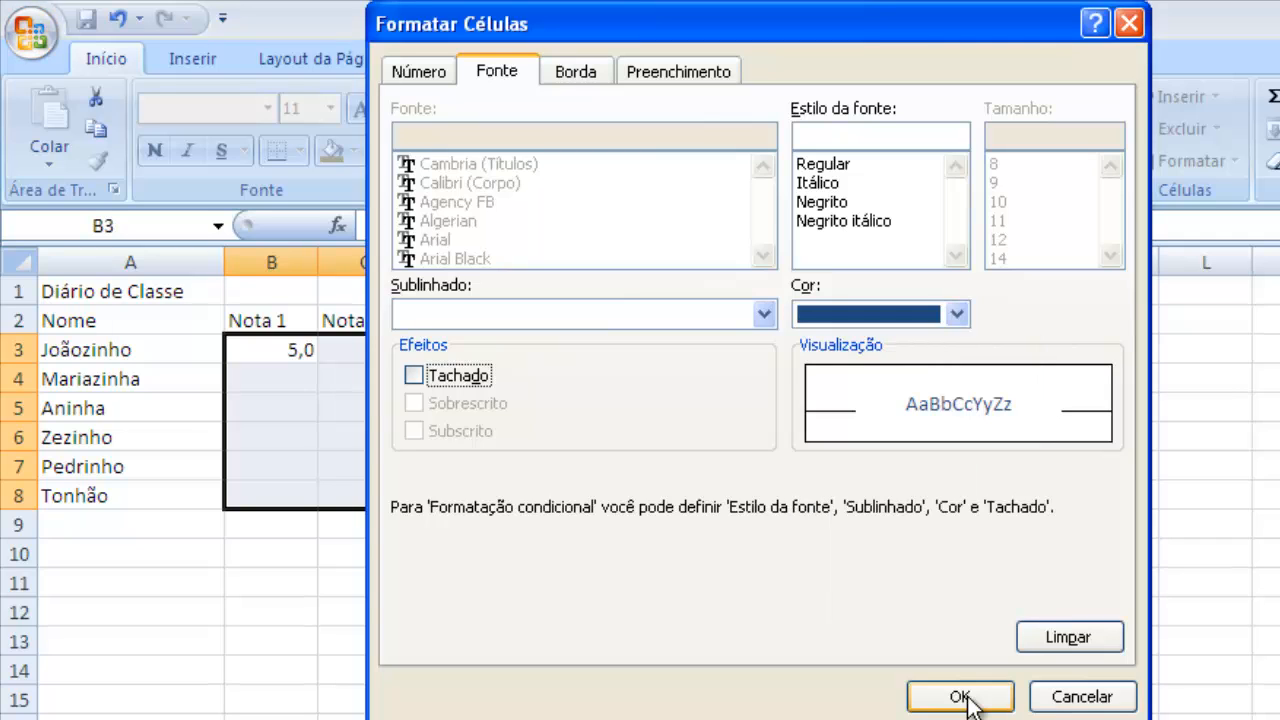
pyautogui.click(960, 697)
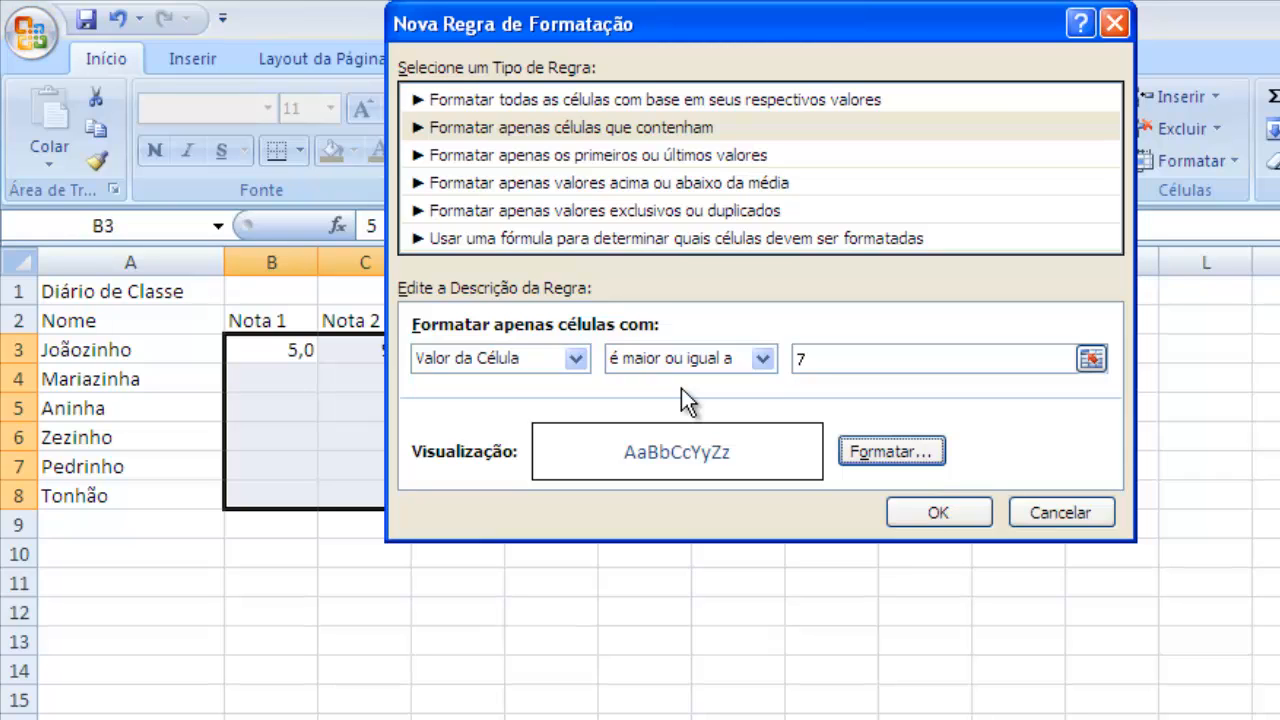
pyautogui.click(934, 513)
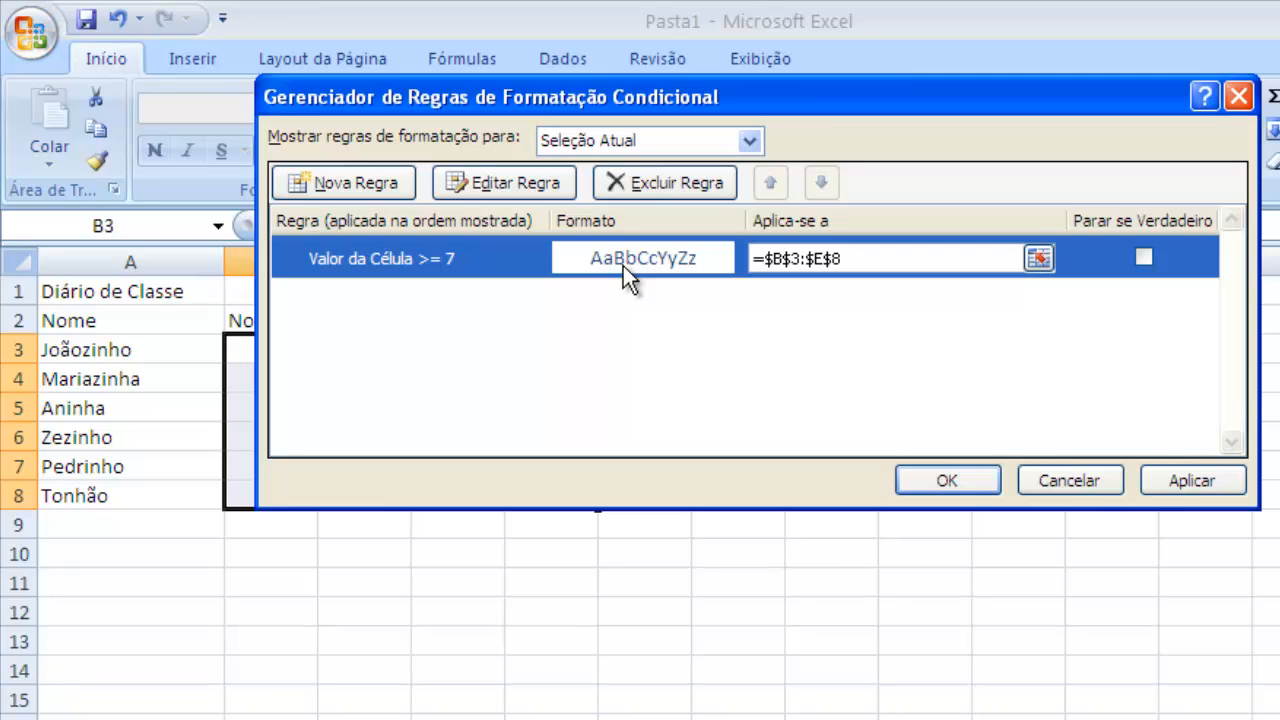
# Create a second rule of type "Formatar apenas células que contenham" with the cell value condition "é menor do que" 7
pyautogui.click(345, 180)
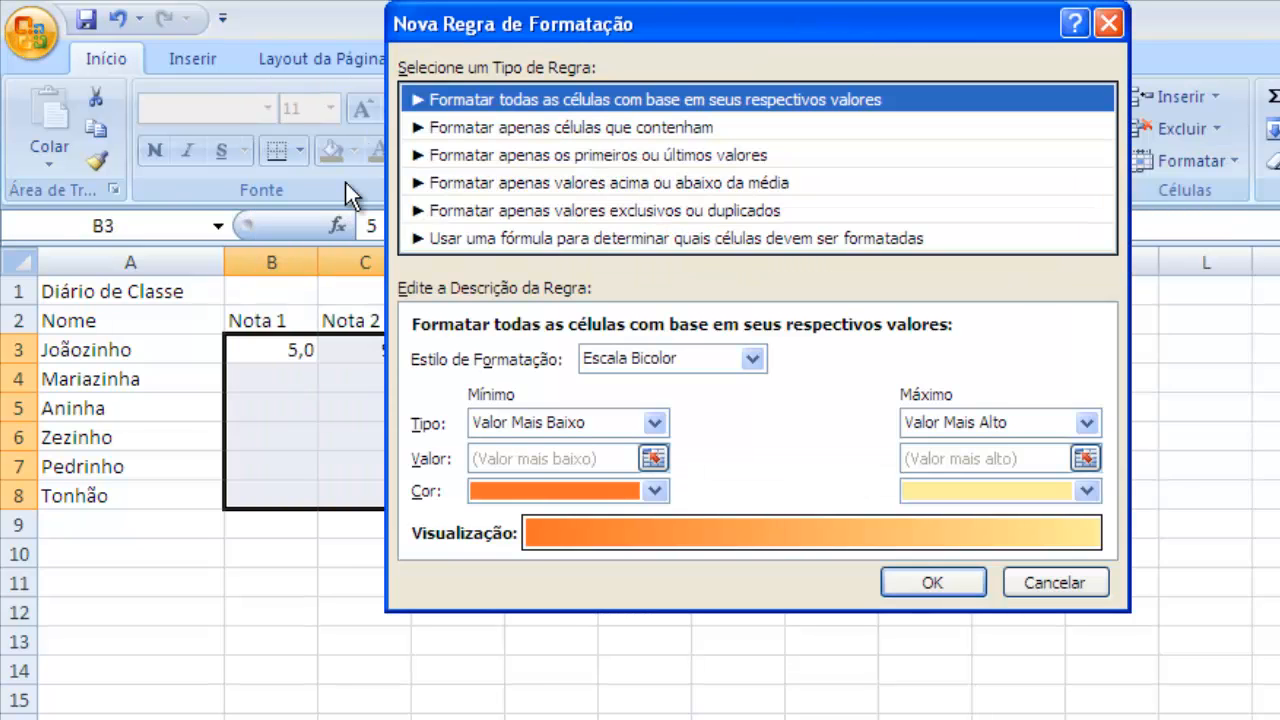
pyautogui.click(470, 130)
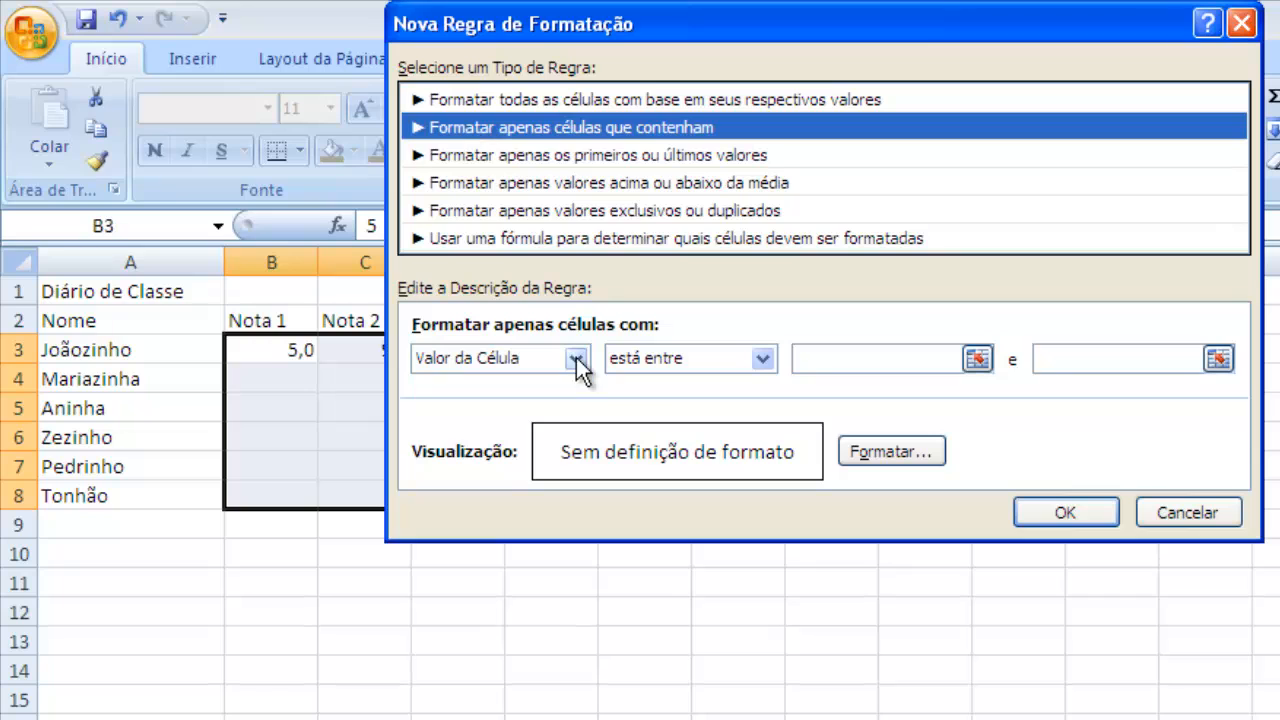
pyautogui.click(678, 351)
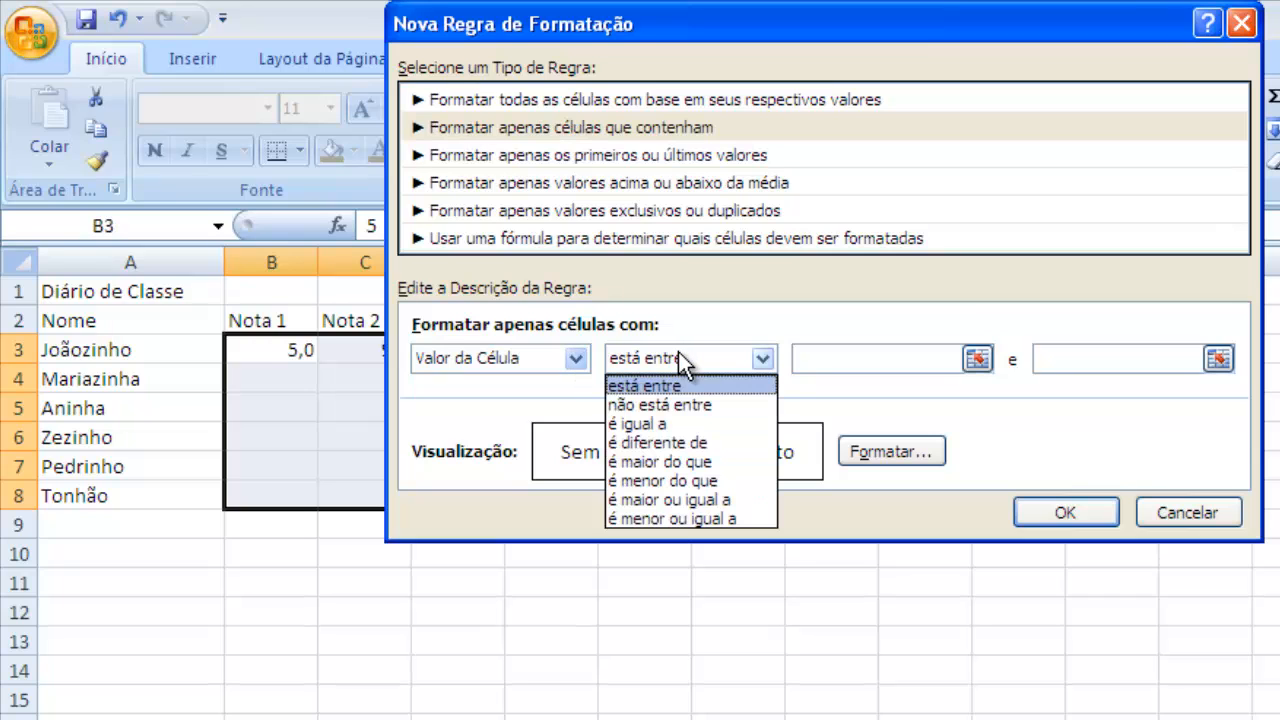
pyautogui.click(675, 481)
pyautogui.click(808, 358)
pyautogui.write('7')
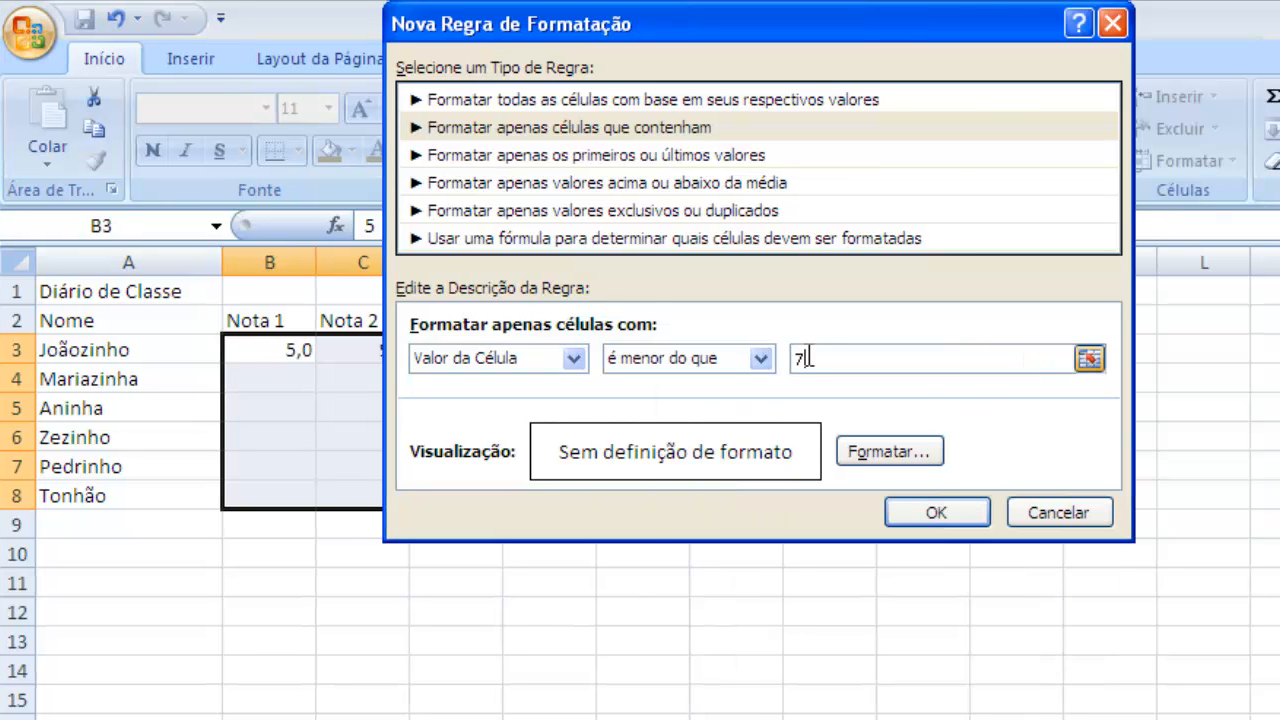
# Give the "é menor do que" 7 rule the red theme font colour and apply both rules to B3:E8
pyautogui.click(890, 451)
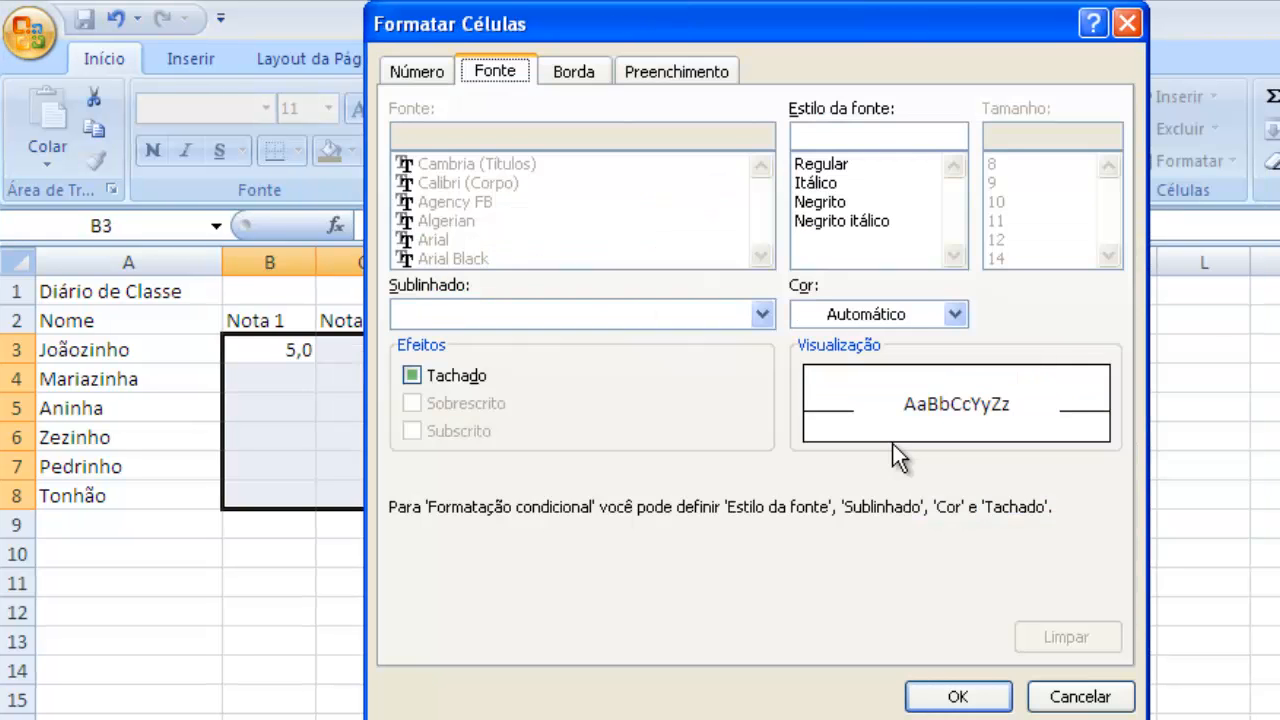
pyautogui.click(917, 318)
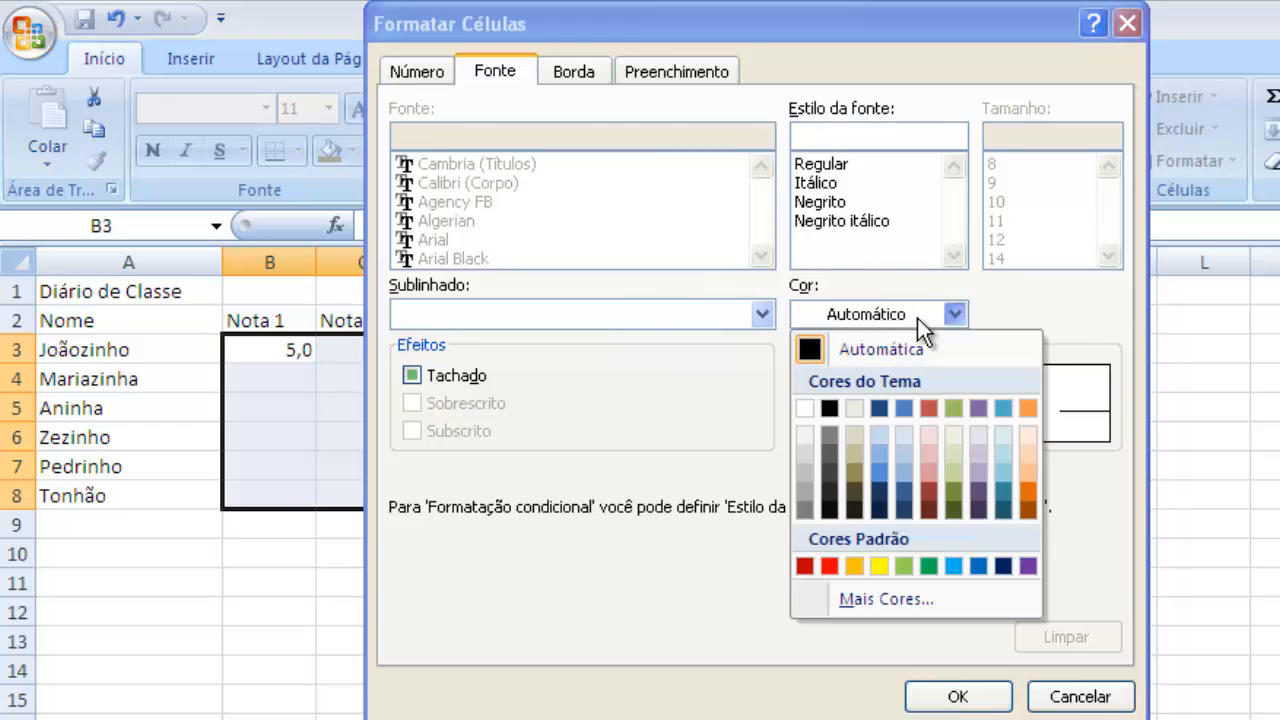
pyautogui.click(928, 407)
pyautogui.click(958, 698)
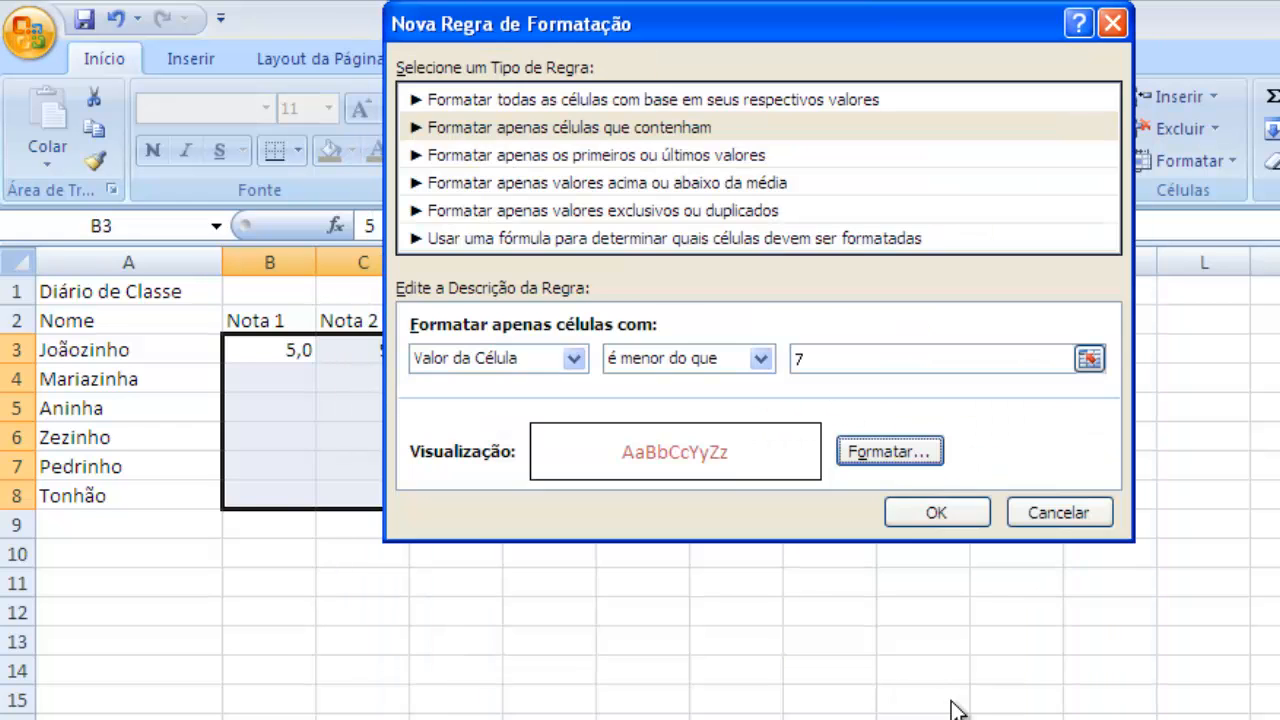
pyautogui.click(937, 512)
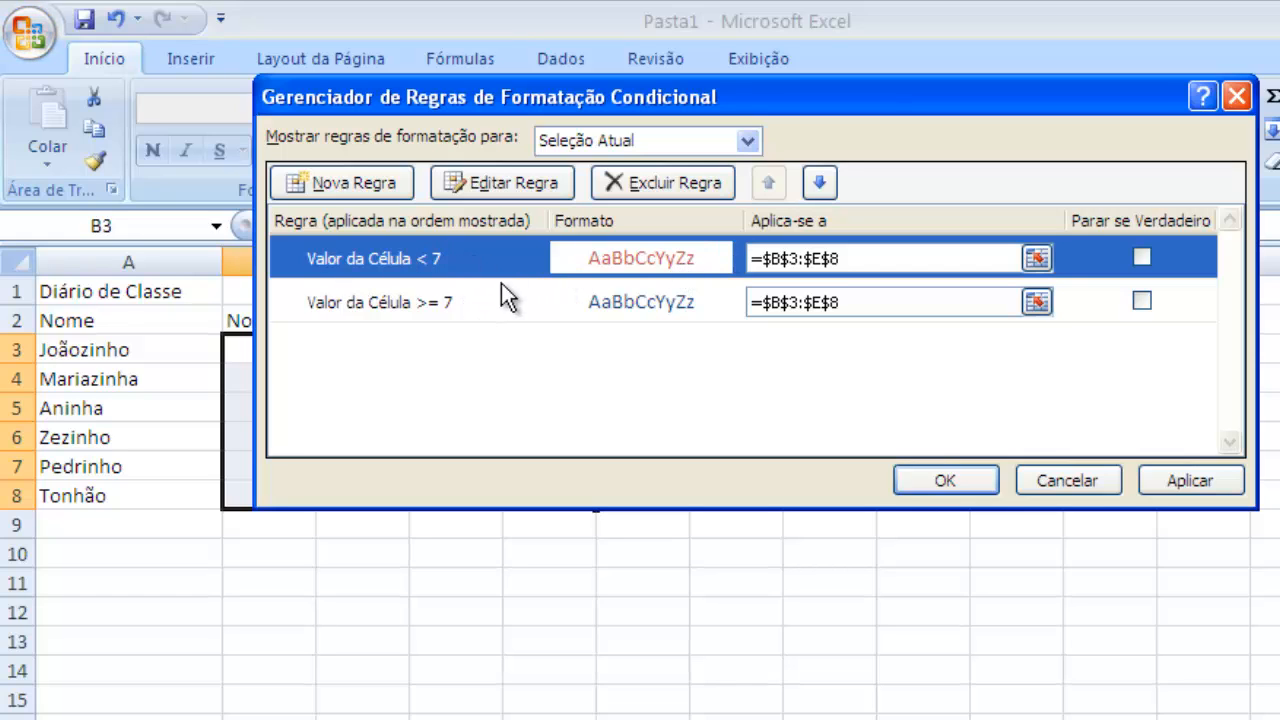
pyautogui.click(920, 482)
pyautogui.click(807, 513)
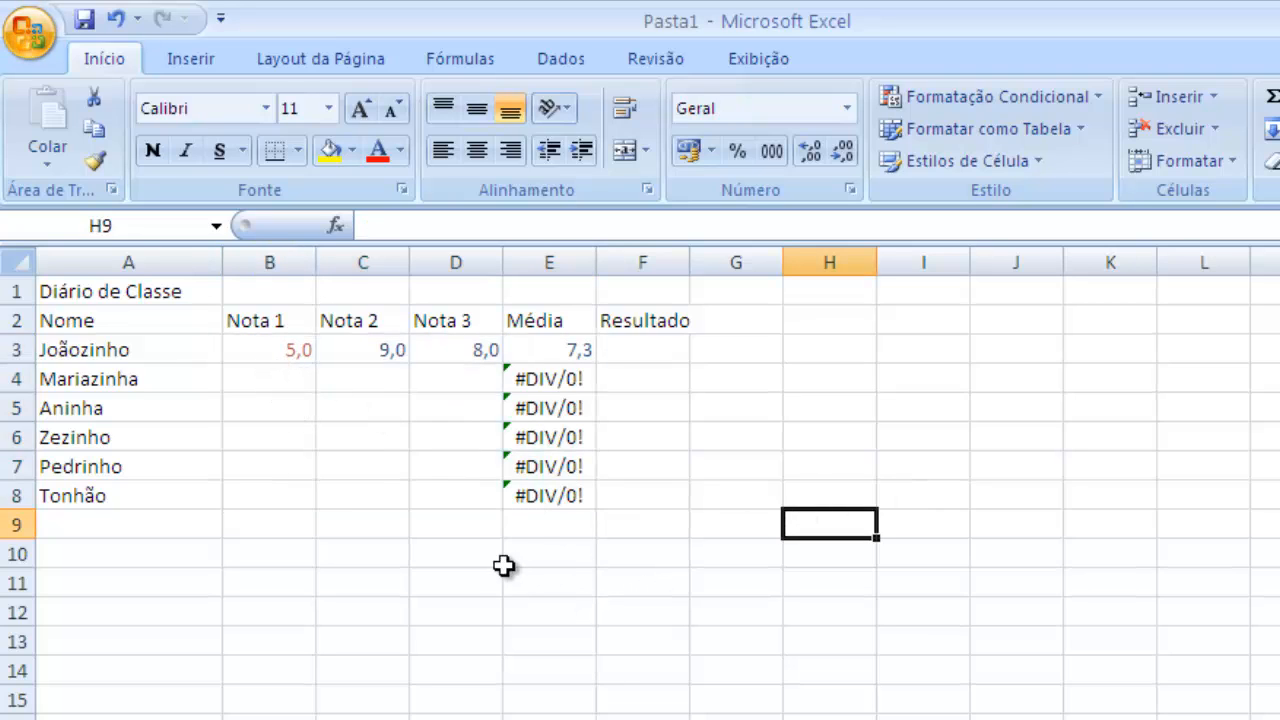
# Enter the grades 6,5 / 7,5 / 8 in B4:D4 and 9 / 4 / 2 in B5:D5
pyautogui.click(288, 370)
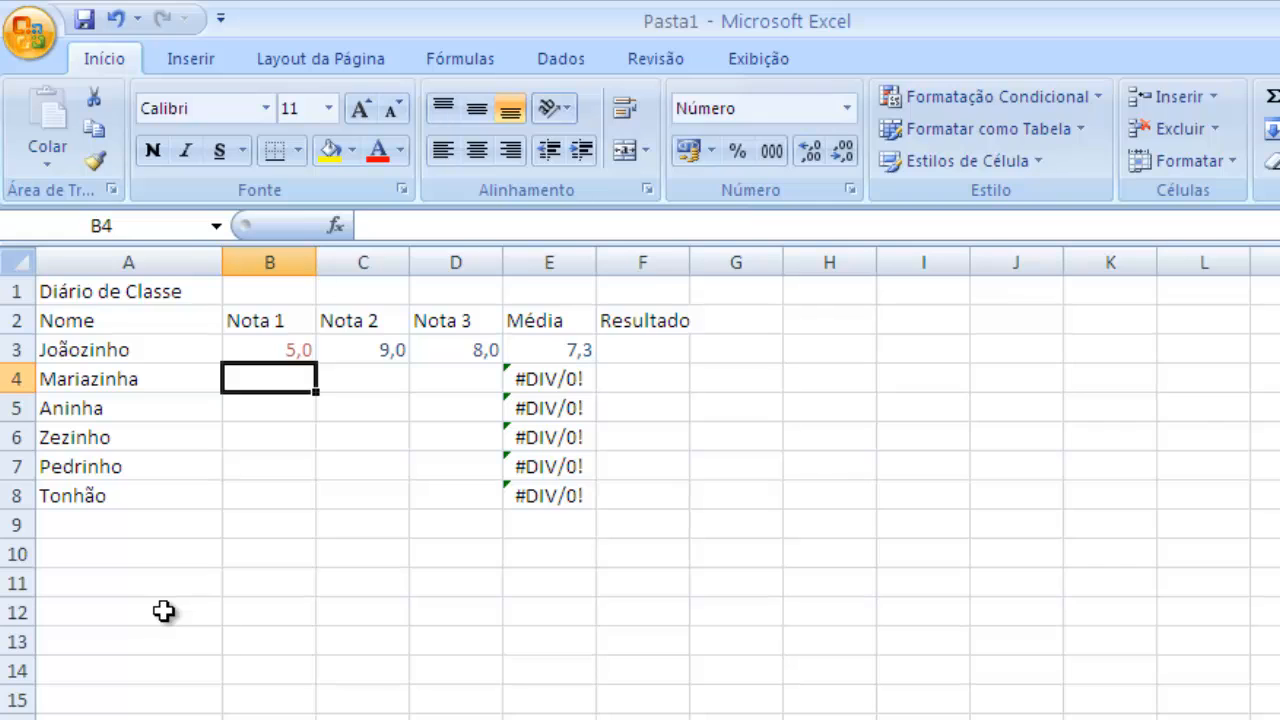
pyautogui.write('6,5')
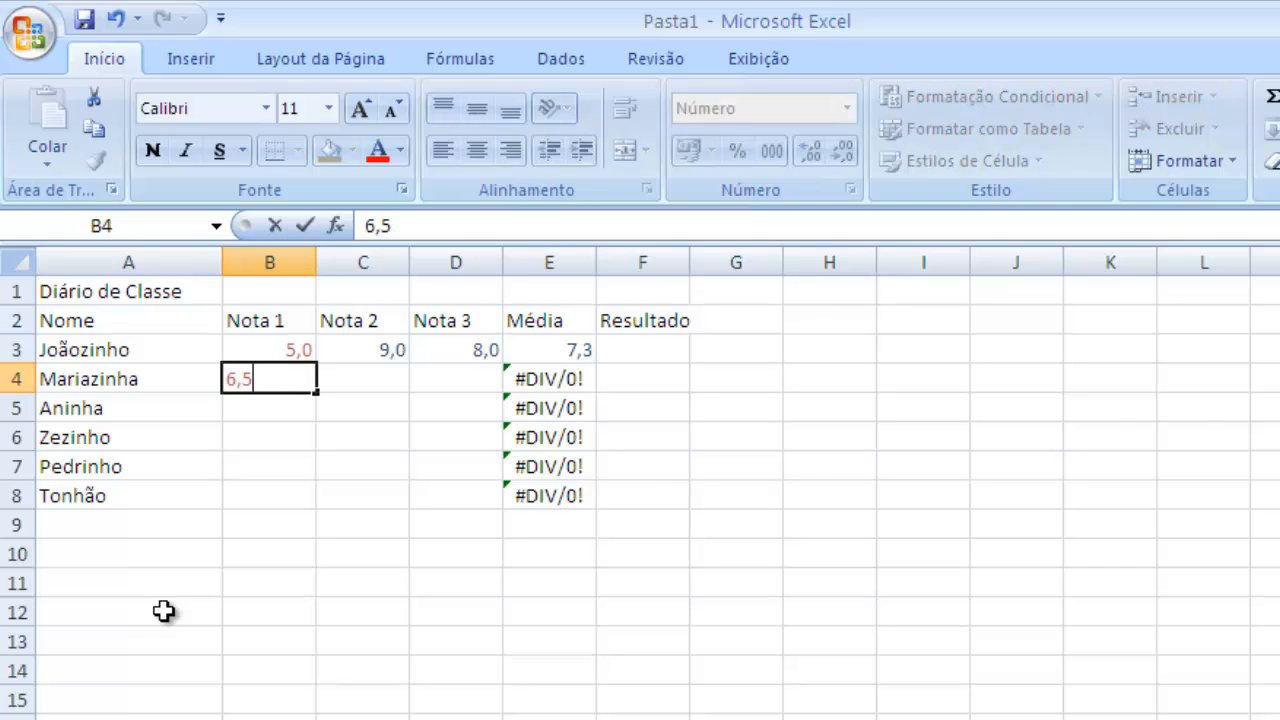
pyautogui.press('Tab')
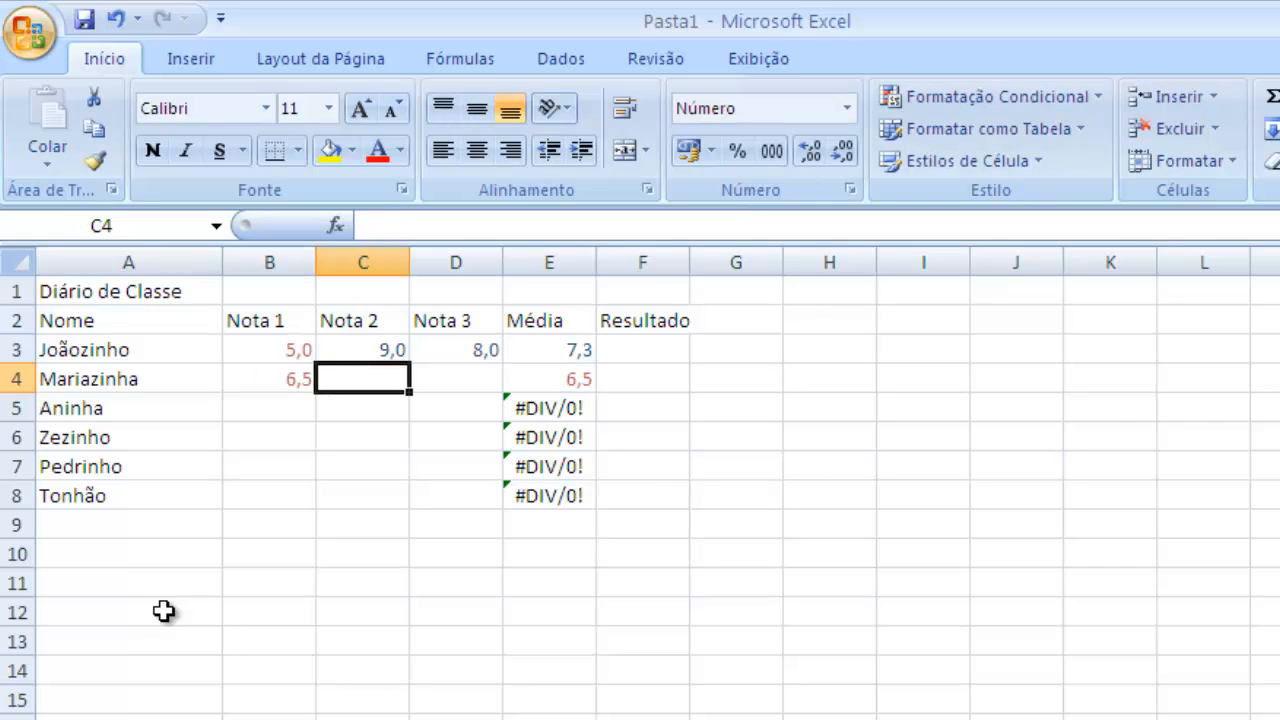
pyautogui.write('7,5')
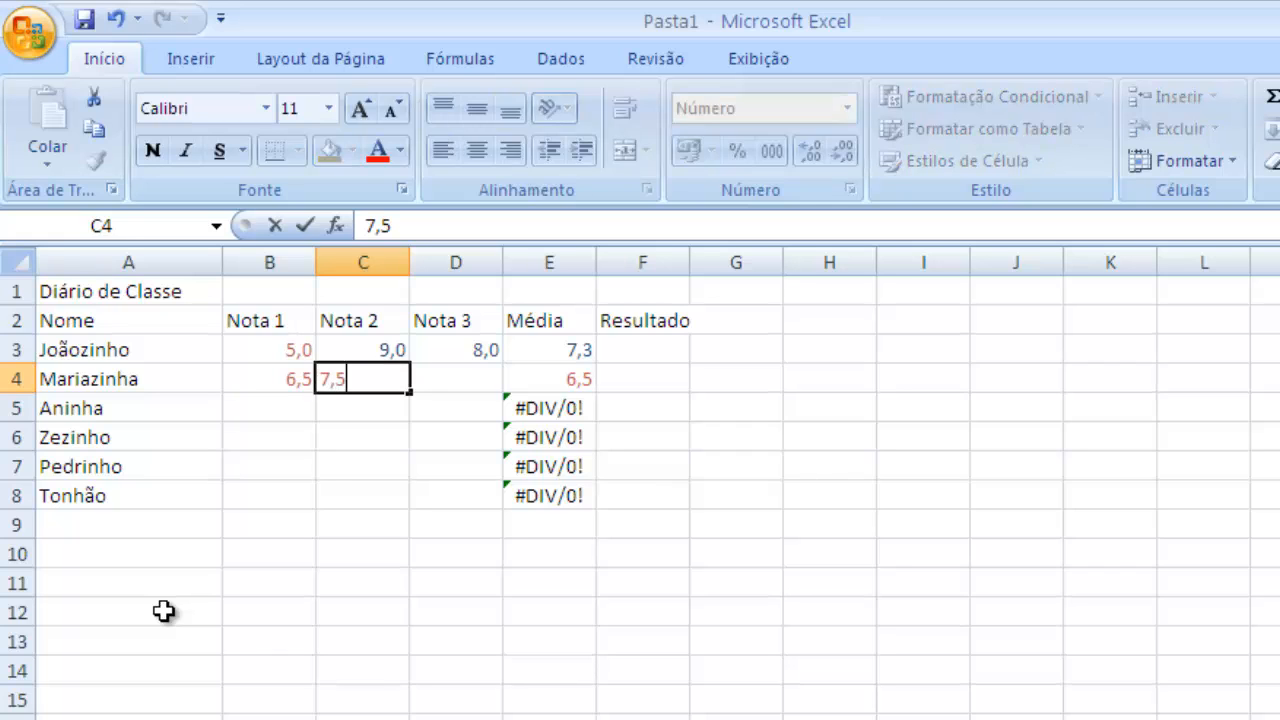
pyautogui.press('Tab')
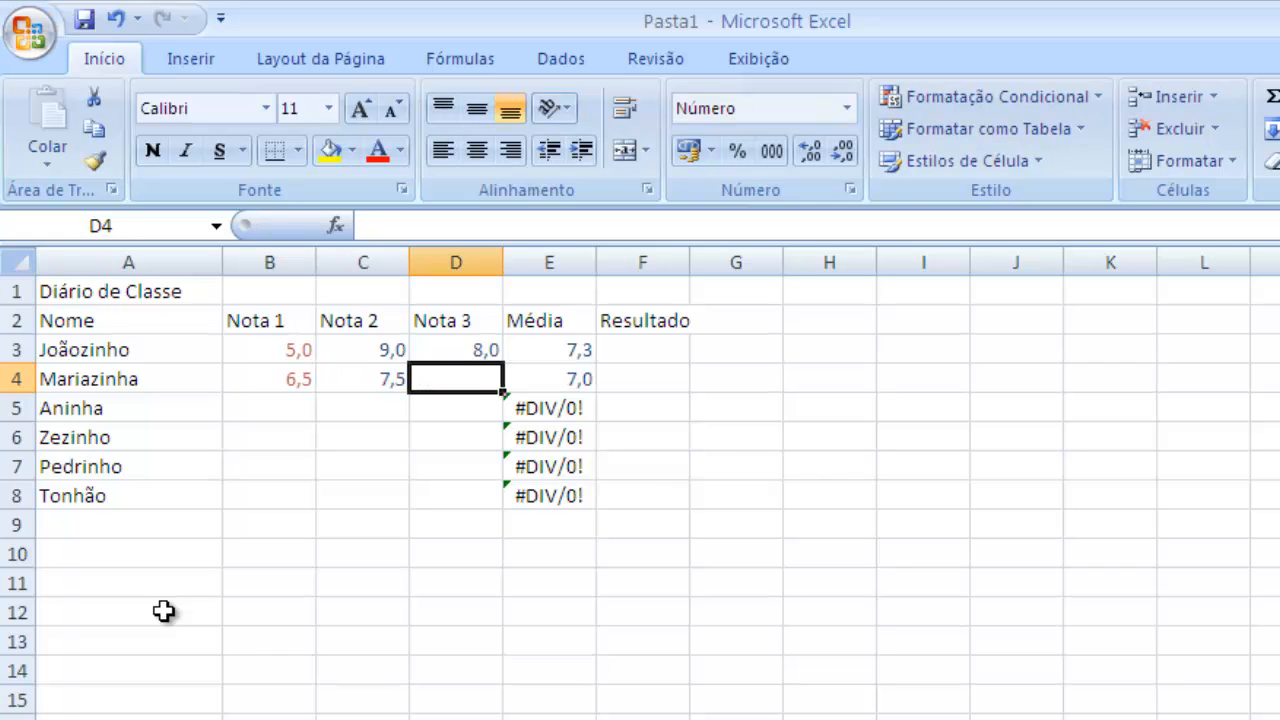
pyautogui.write('8')
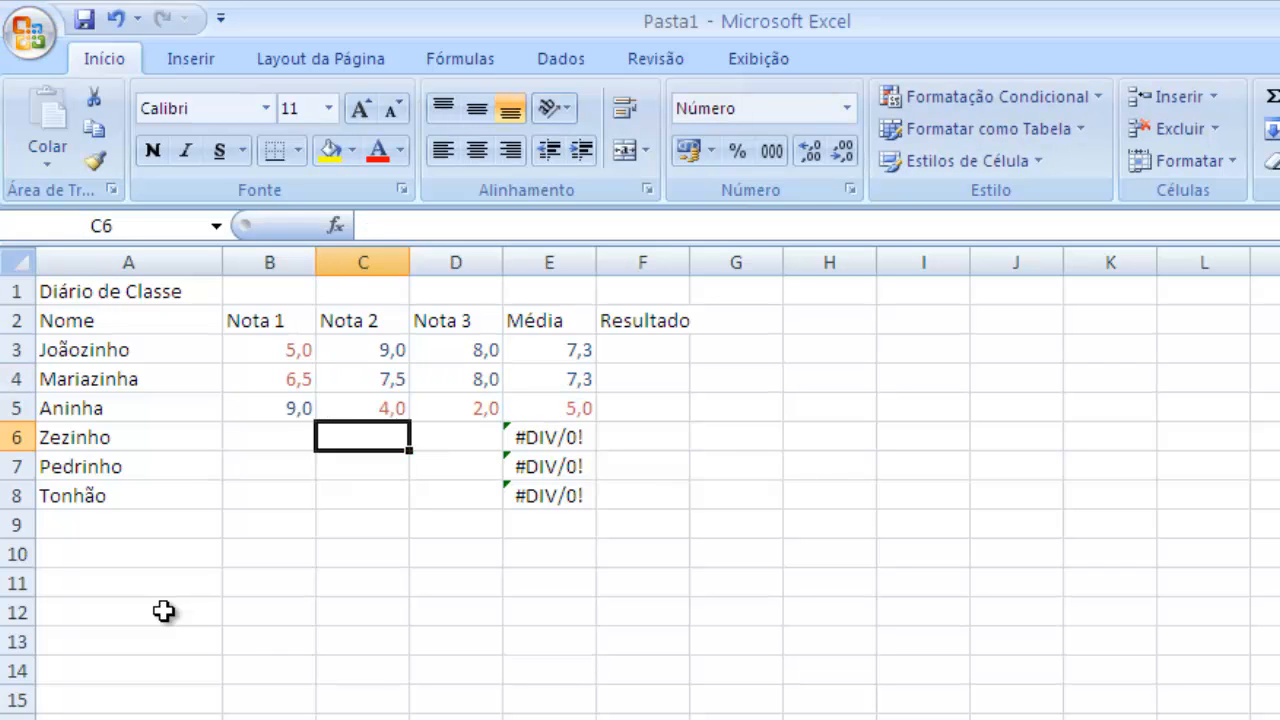
# Enter the grades 4 / 2 / 3 in B6:D6, 7 / 8 / 9 in B7:D7 and 6 / 6,9 / 8 in B8:D8
pyautogui.press('Left')
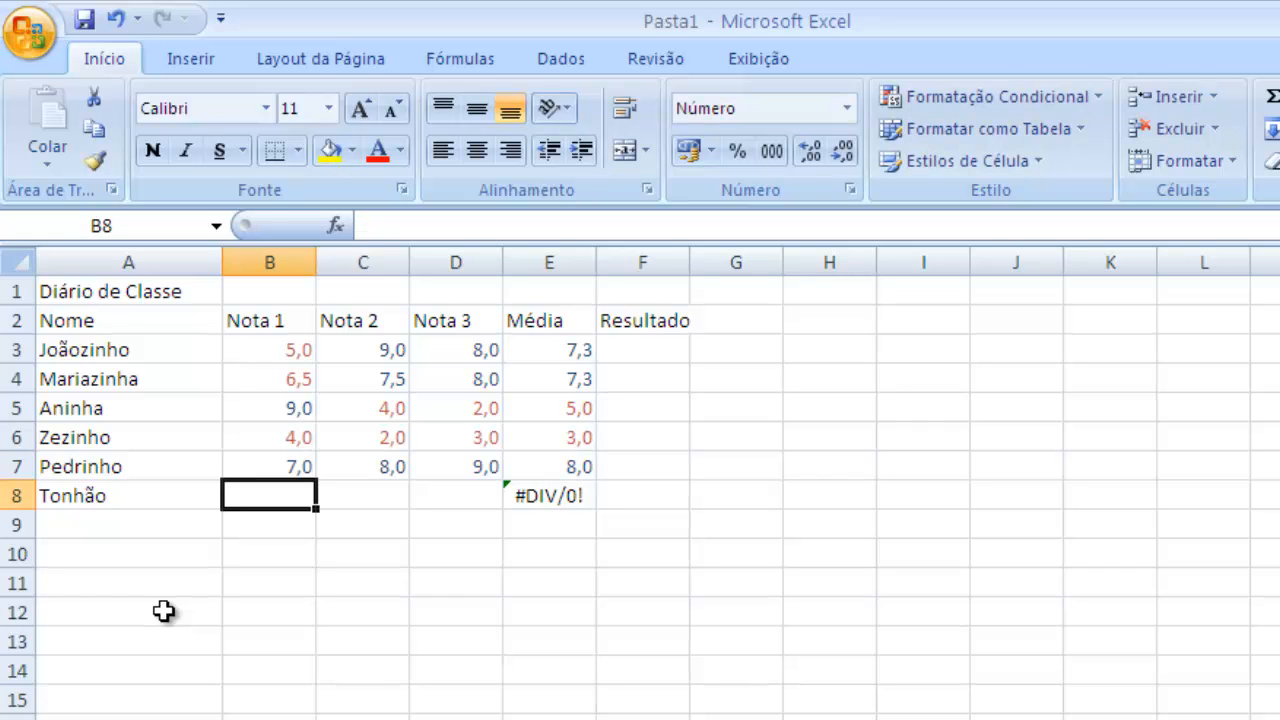
pyautogui.write('6')
pyautogui.press('Tab')
pyautogui.write('7')
pyautogui.press('Tab')
pyautogui.write('8')
pyautogui.press('Left')
pyautogui.write('7,')
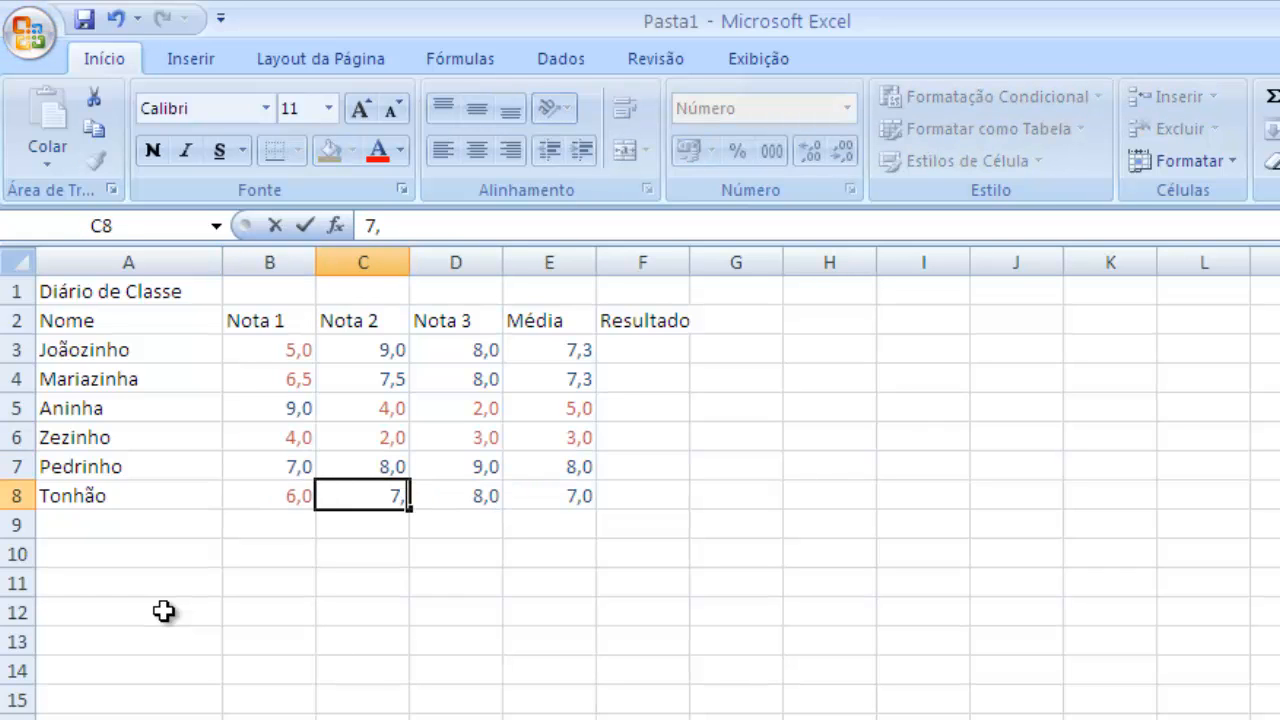
pyautogui.write('9')
pyautogui.press('Up')
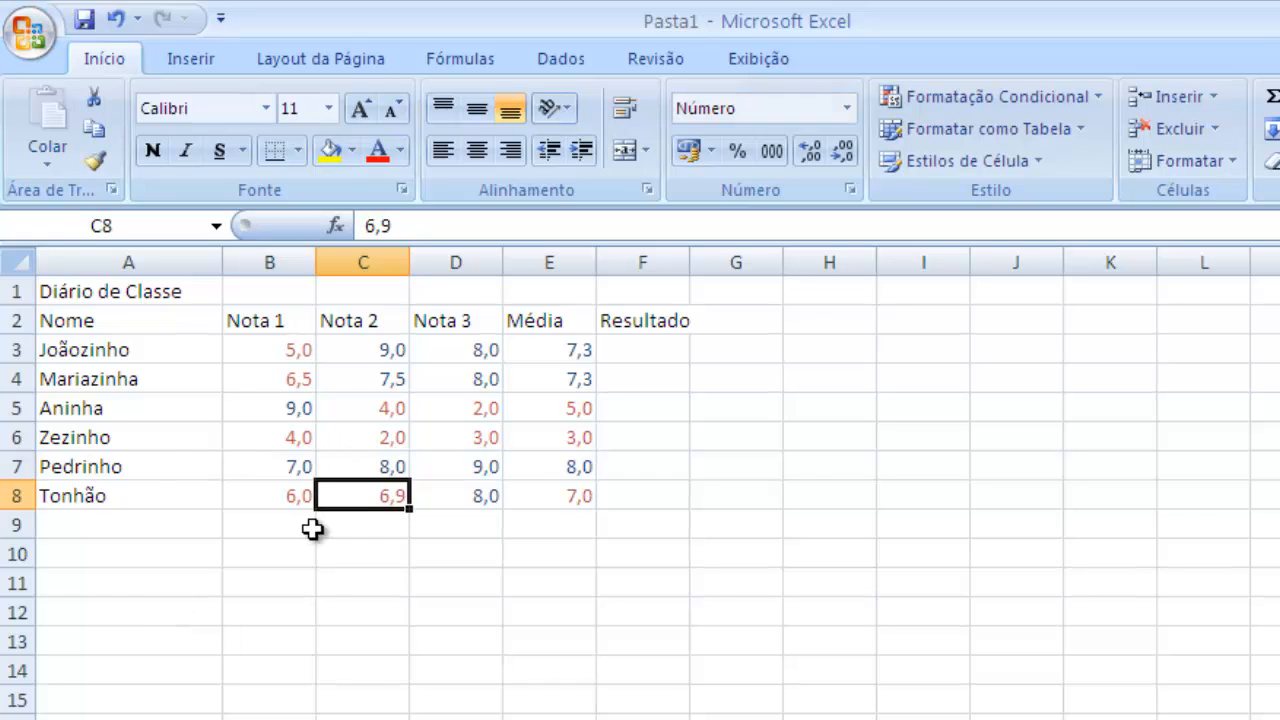
pyautogui.click(311, 528)
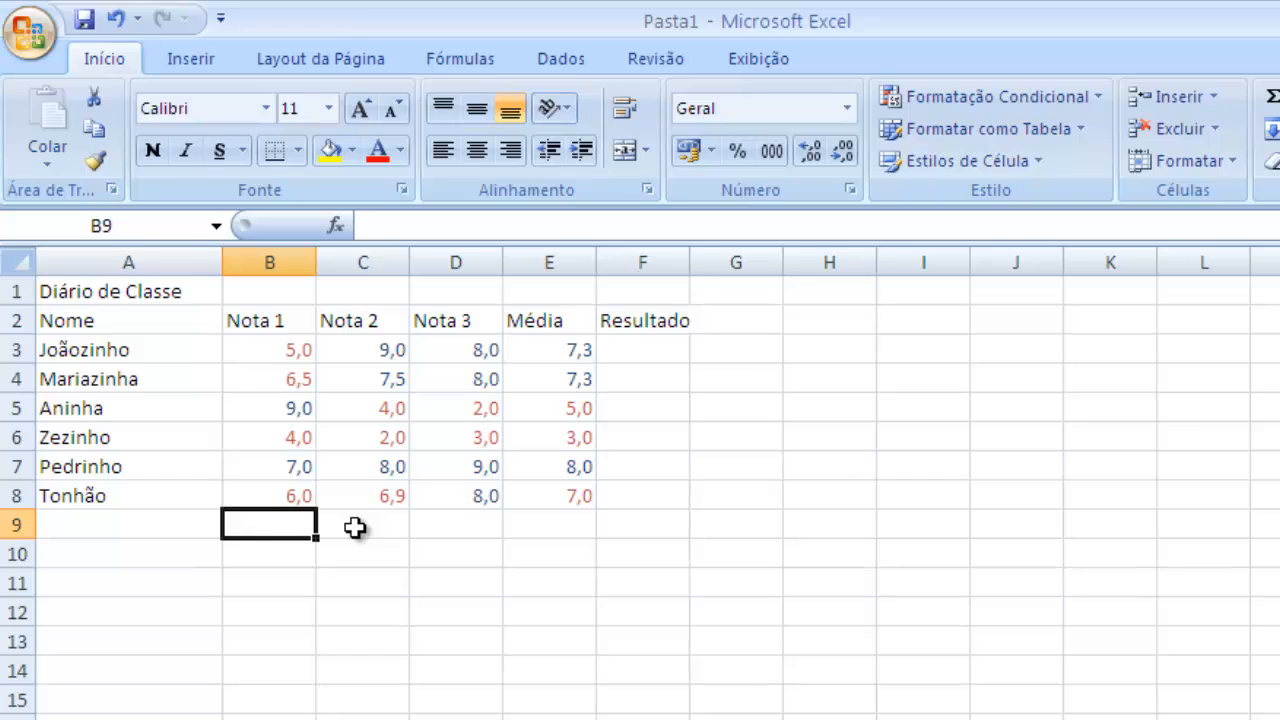
# Display the average in E8 with two decimal places to check it, and return it to one decimal place
pyautogui.click(560, 496)
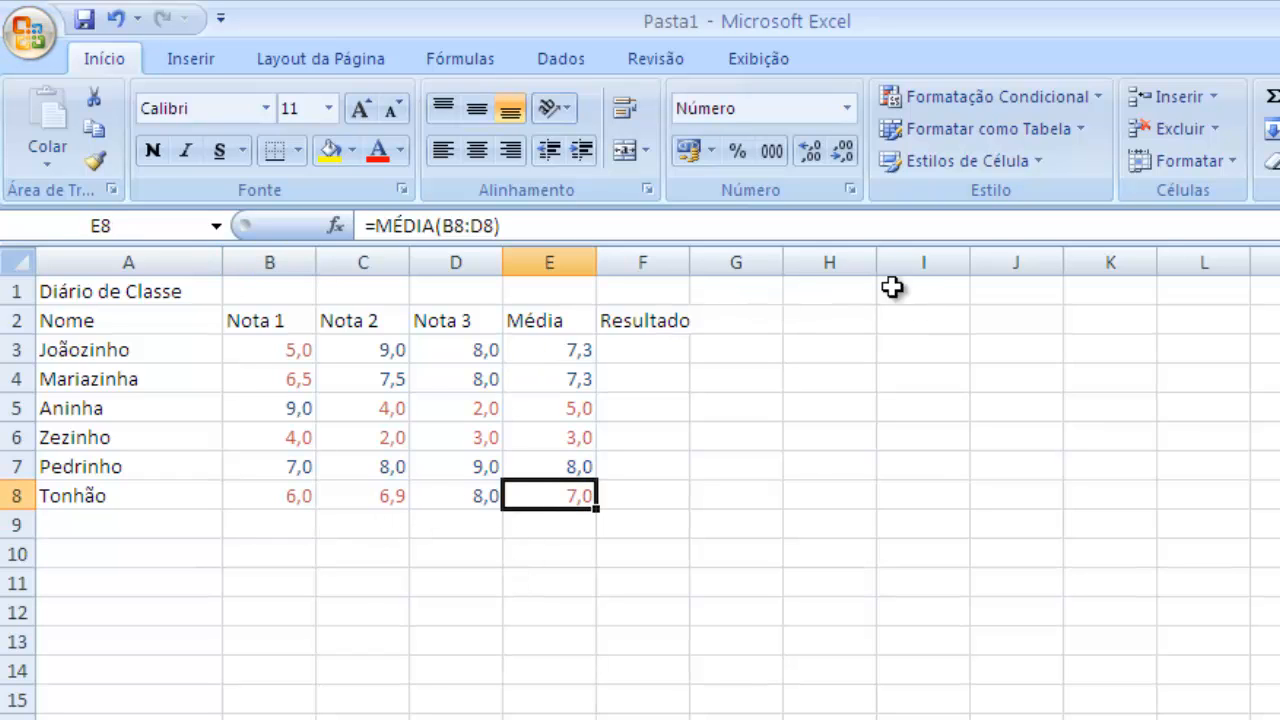
pyautogui.click(810, 149)
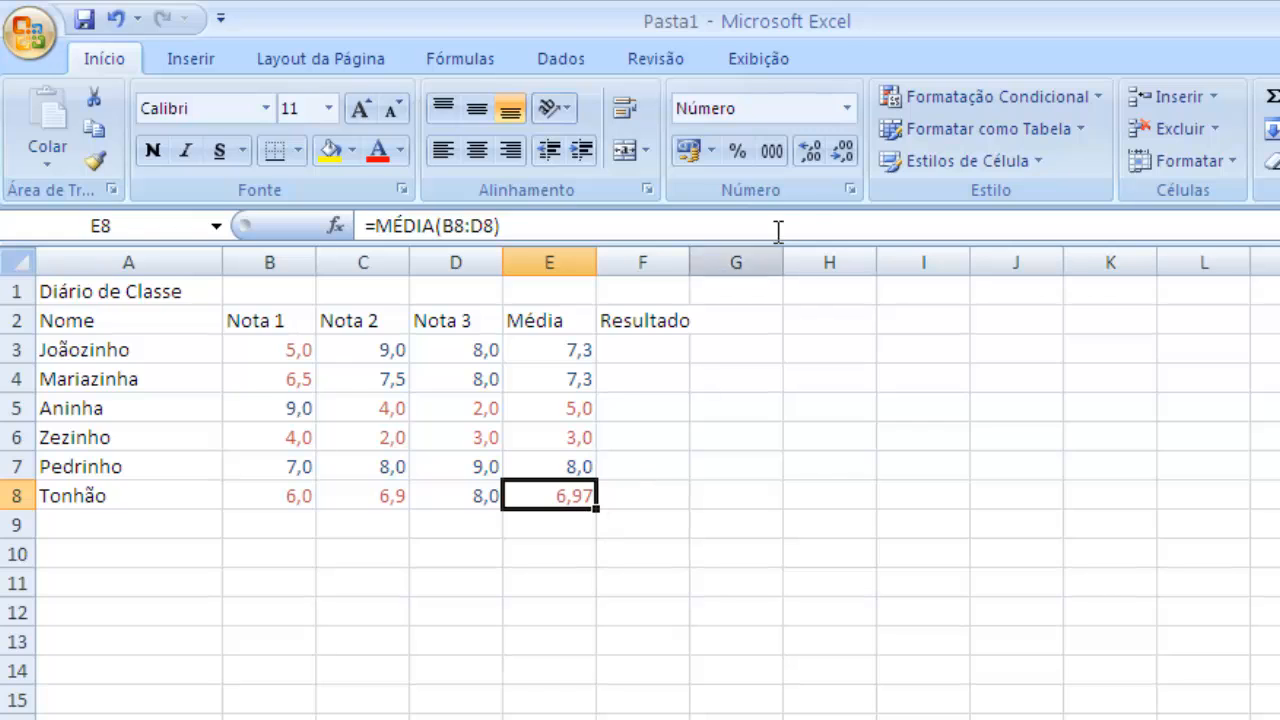
pyautogui.click(839, 153)
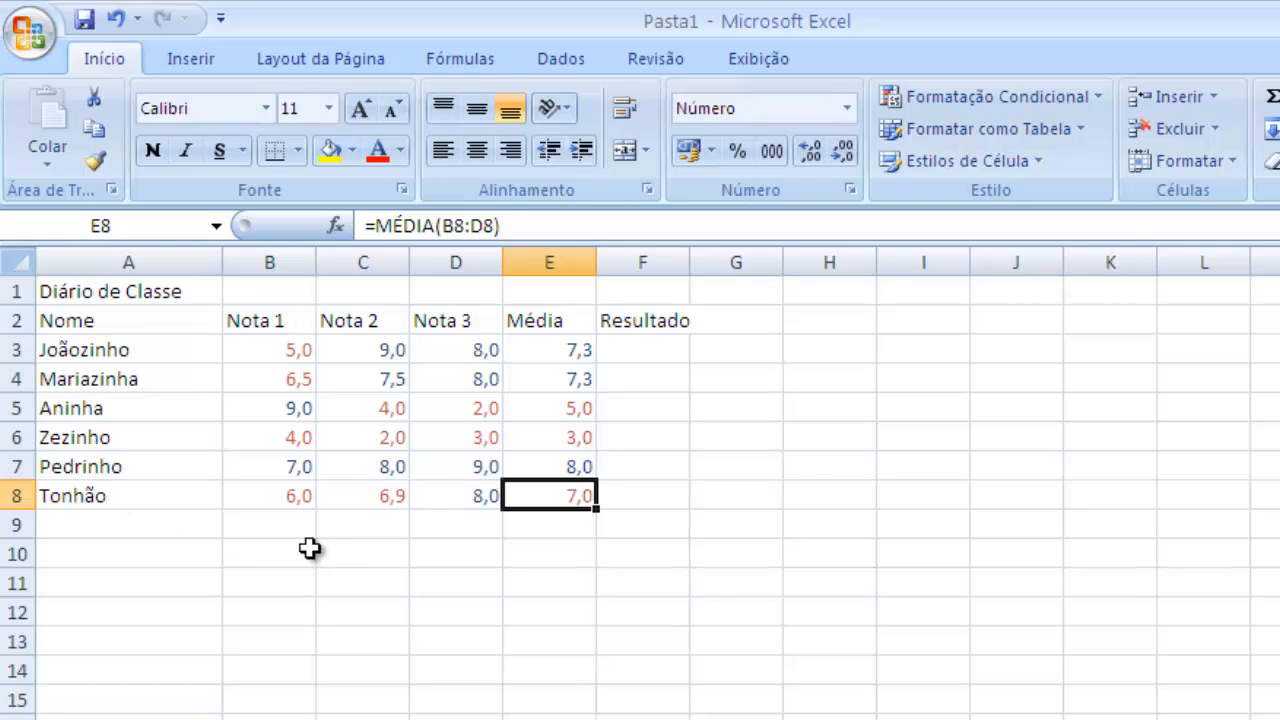
# Begin an SE formula in F3 that tests E3>=7 and returns "Aprovado" when true
pyautogui.click(663, 349)
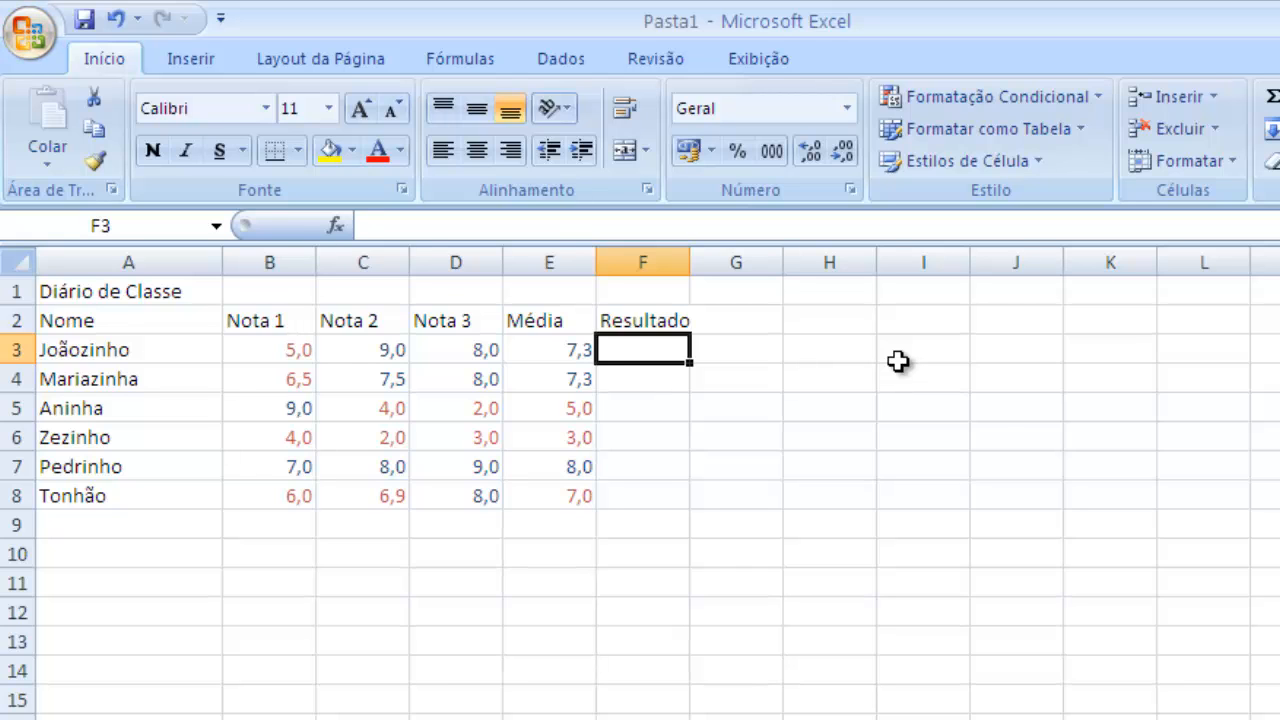
pyautogui.write('=SE')
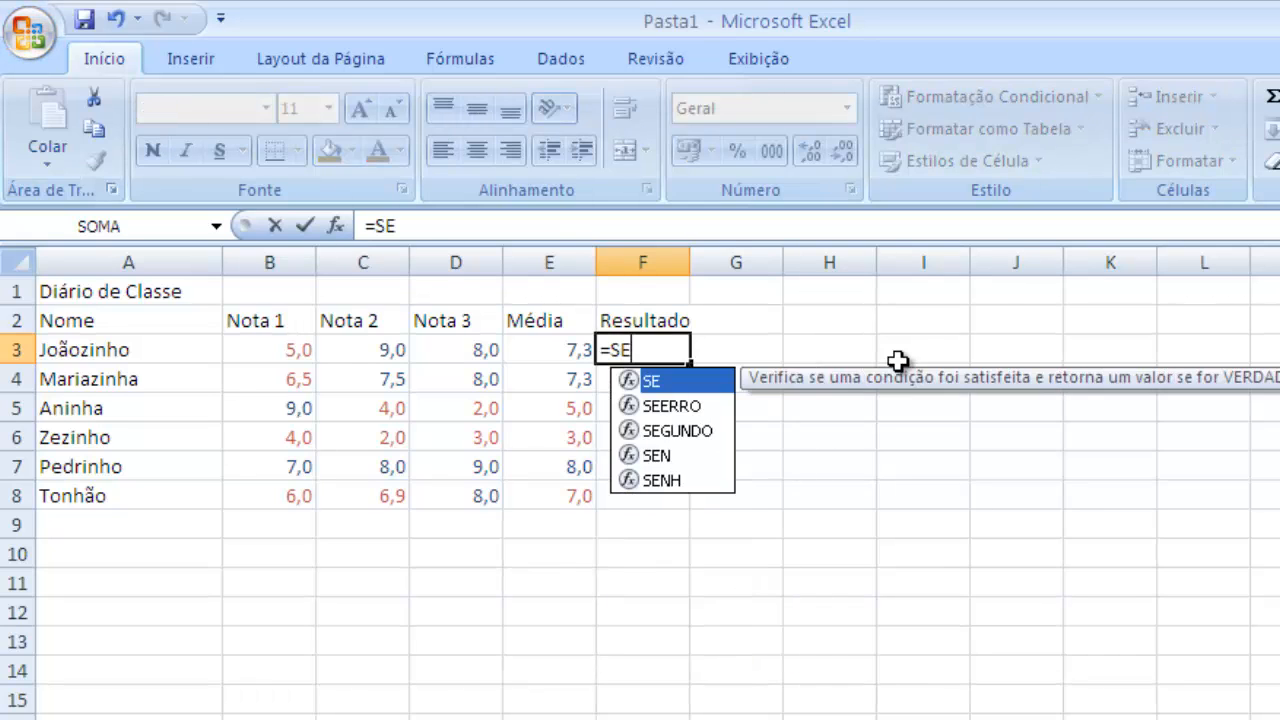
pyautogui.write('(')
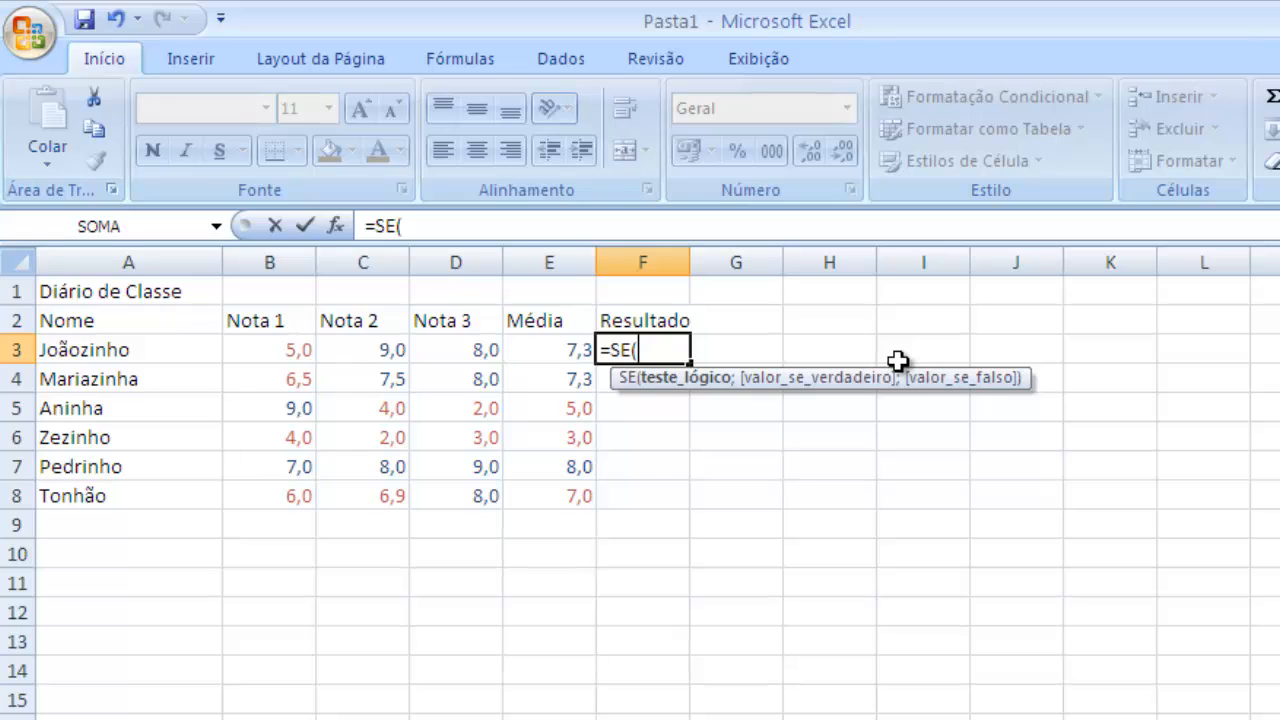
pyautogui.write('E3')
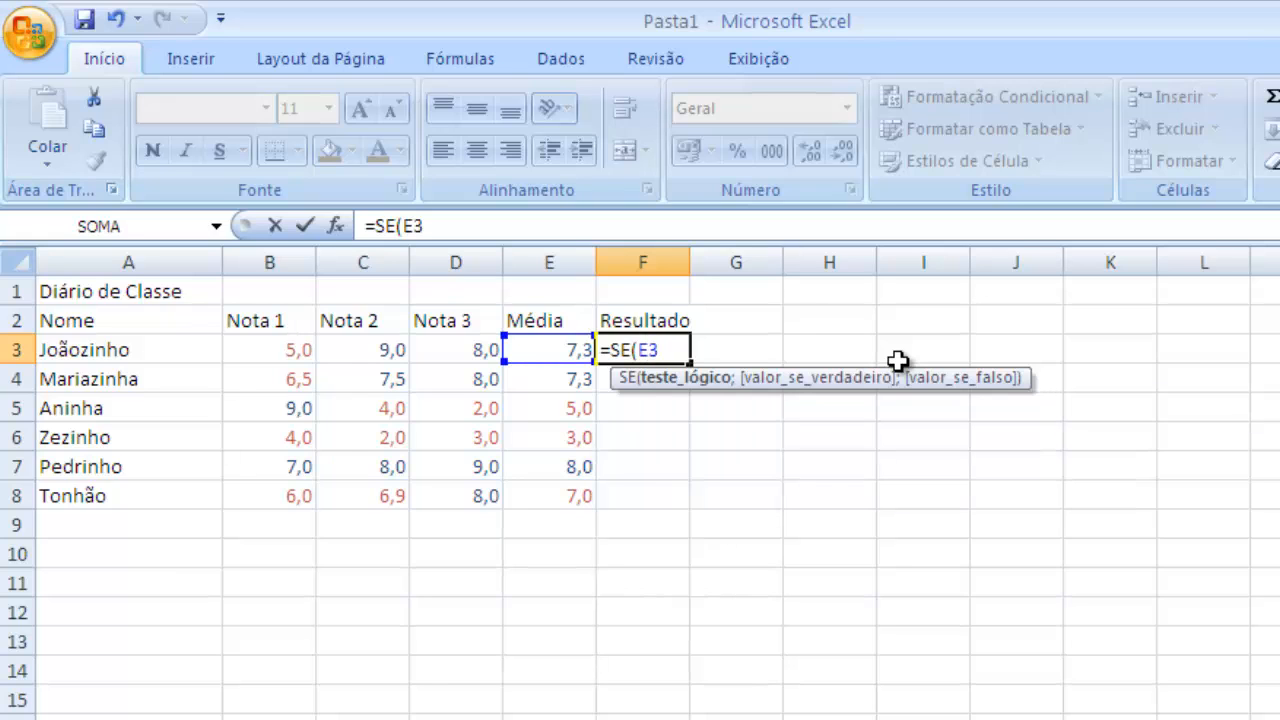
pyautogui.write('>')
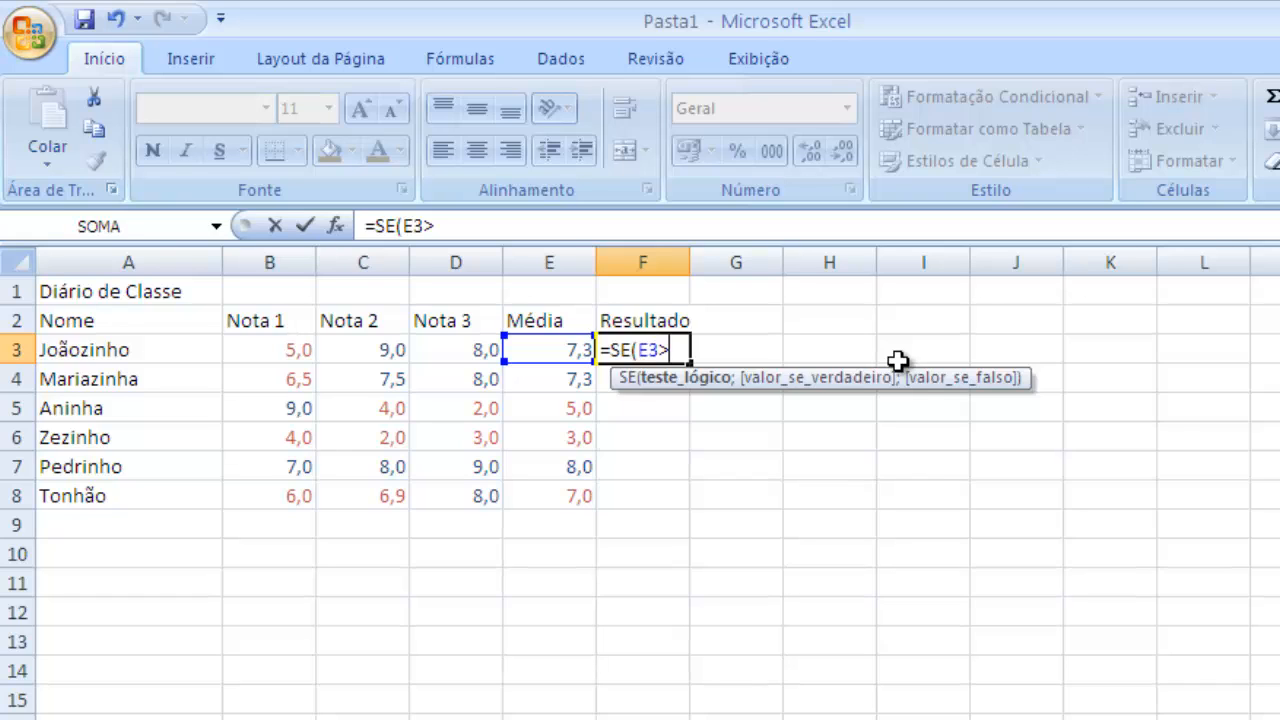
pyautogui.write('=7')
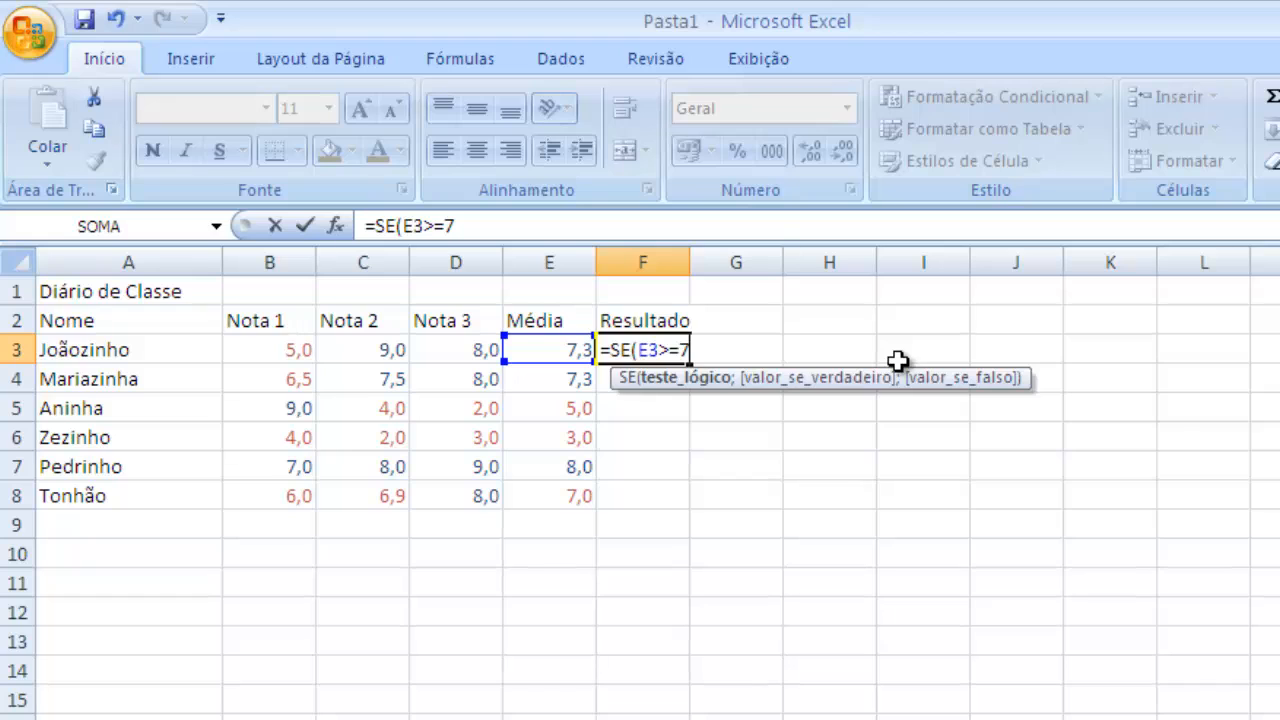
pyautogui.write(';')
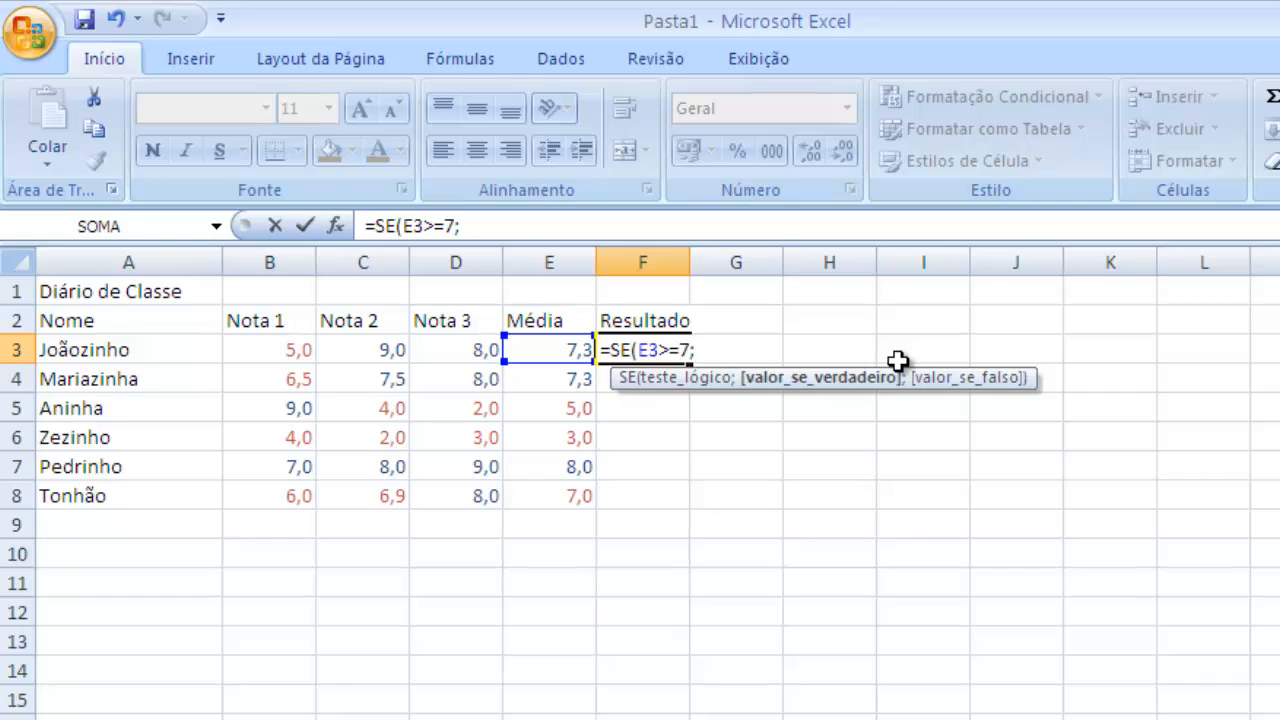
pyautogui.write('"A')
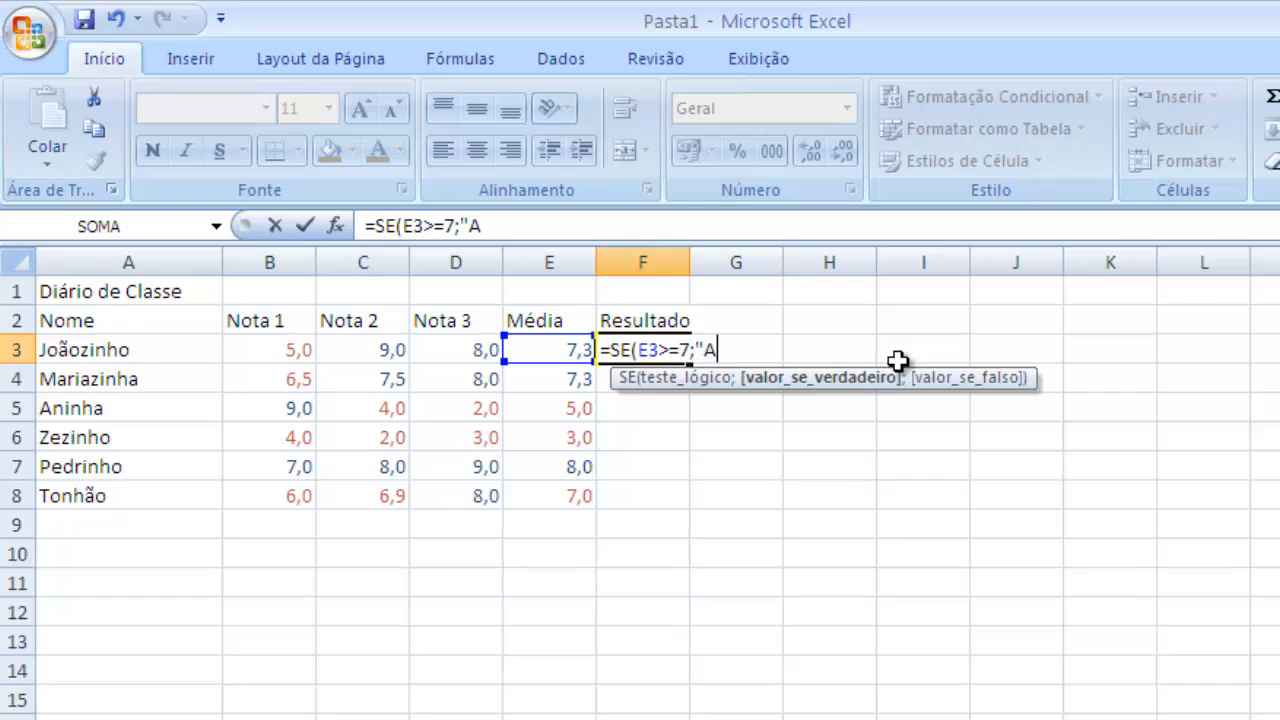
pyautogui.write('provado')
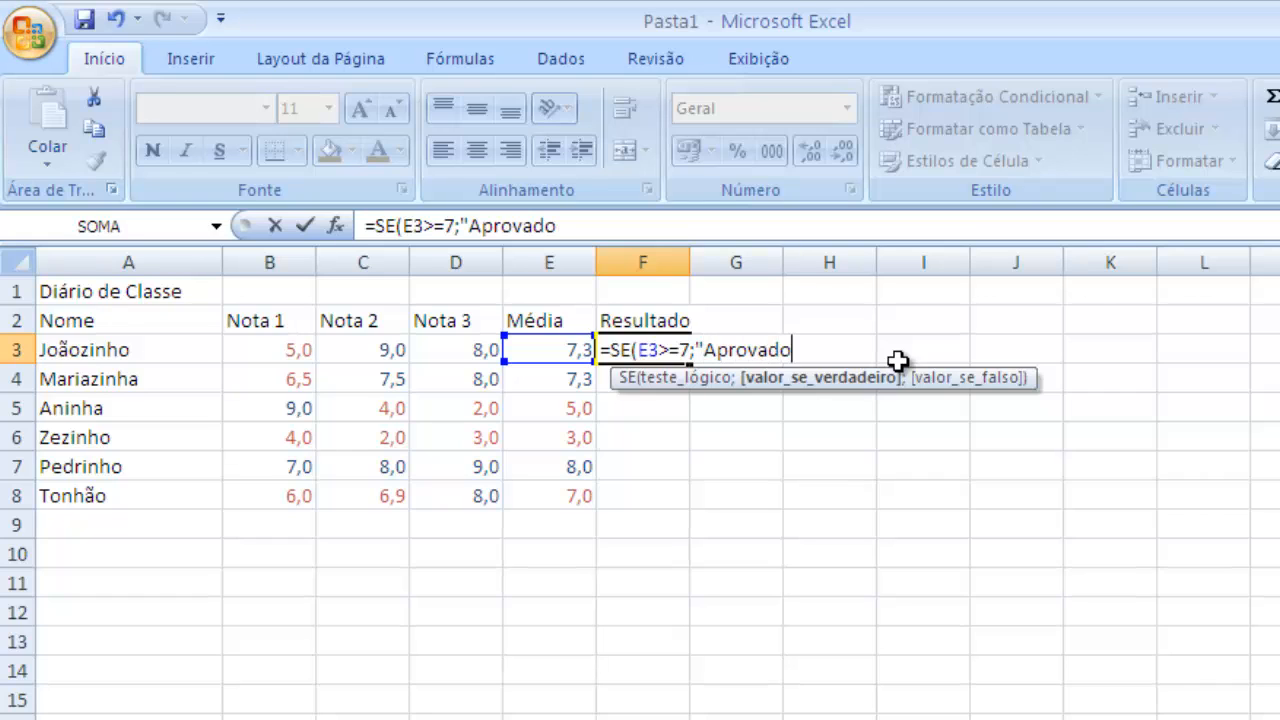
pyautogui.write('"')
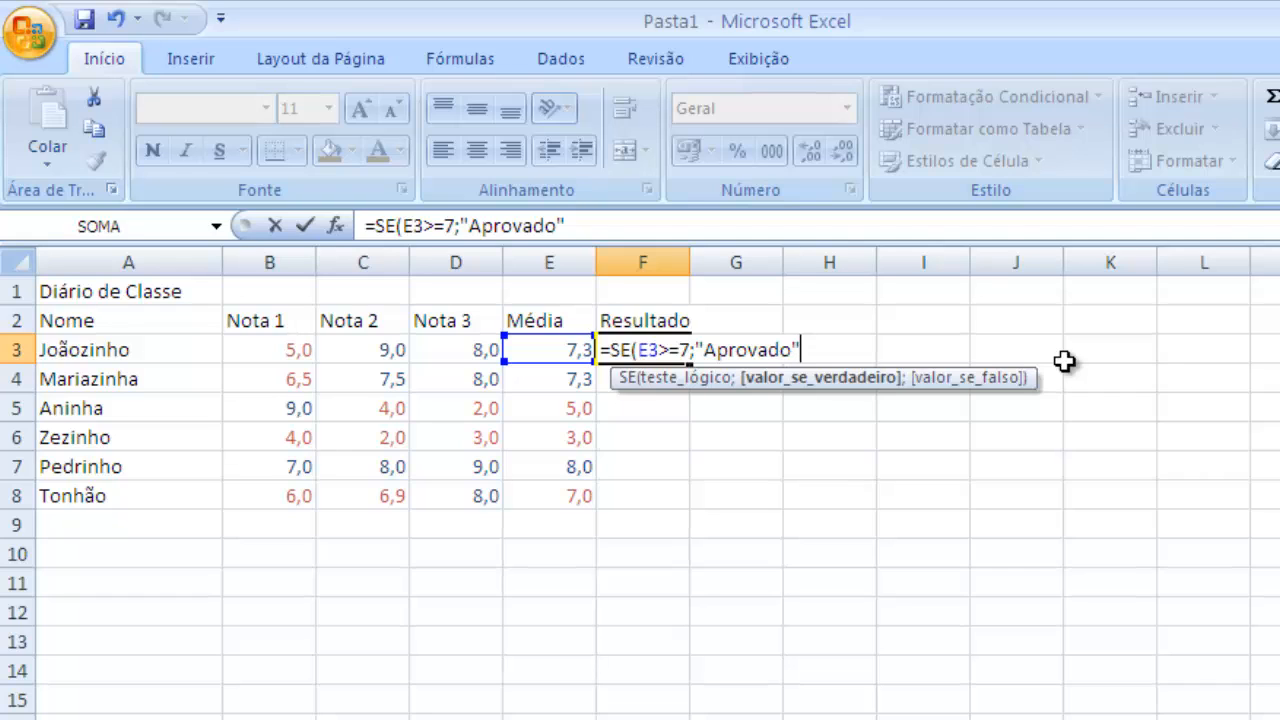
pyautogui.write(';')
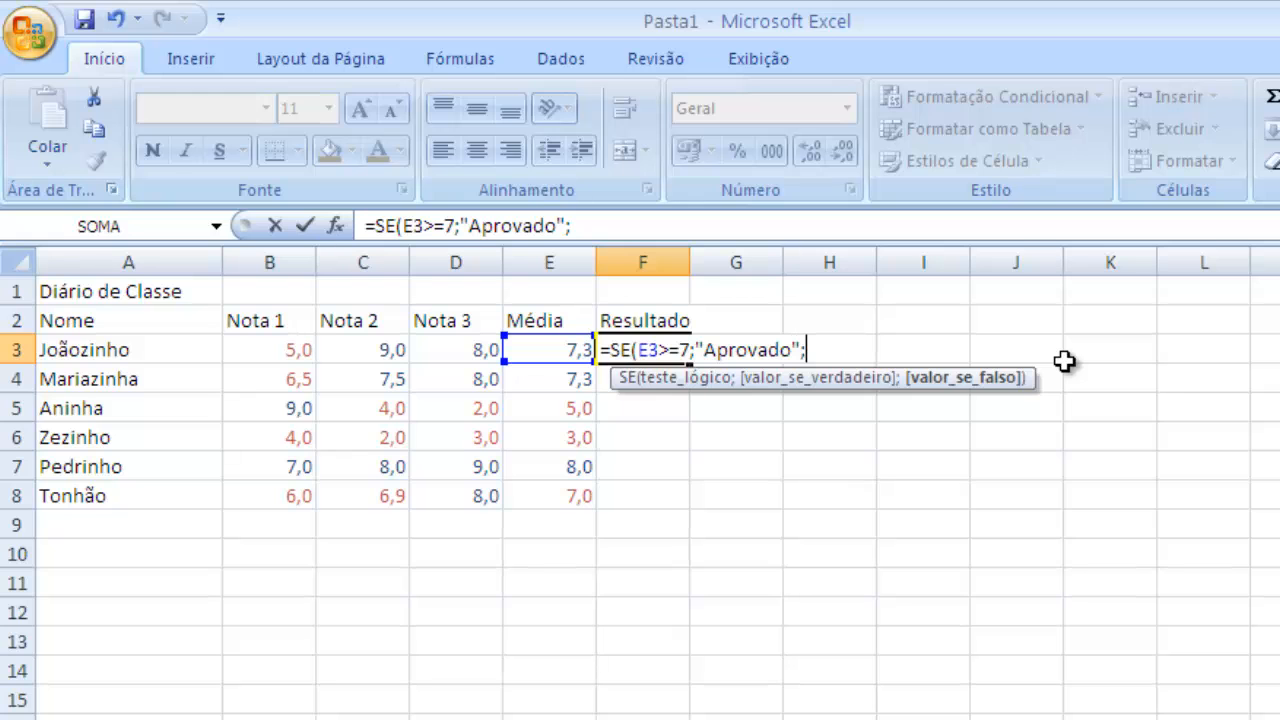
# Nest a second SE as the false value of the F3 formula, with the test E3>=4
pyautogui.write('se')
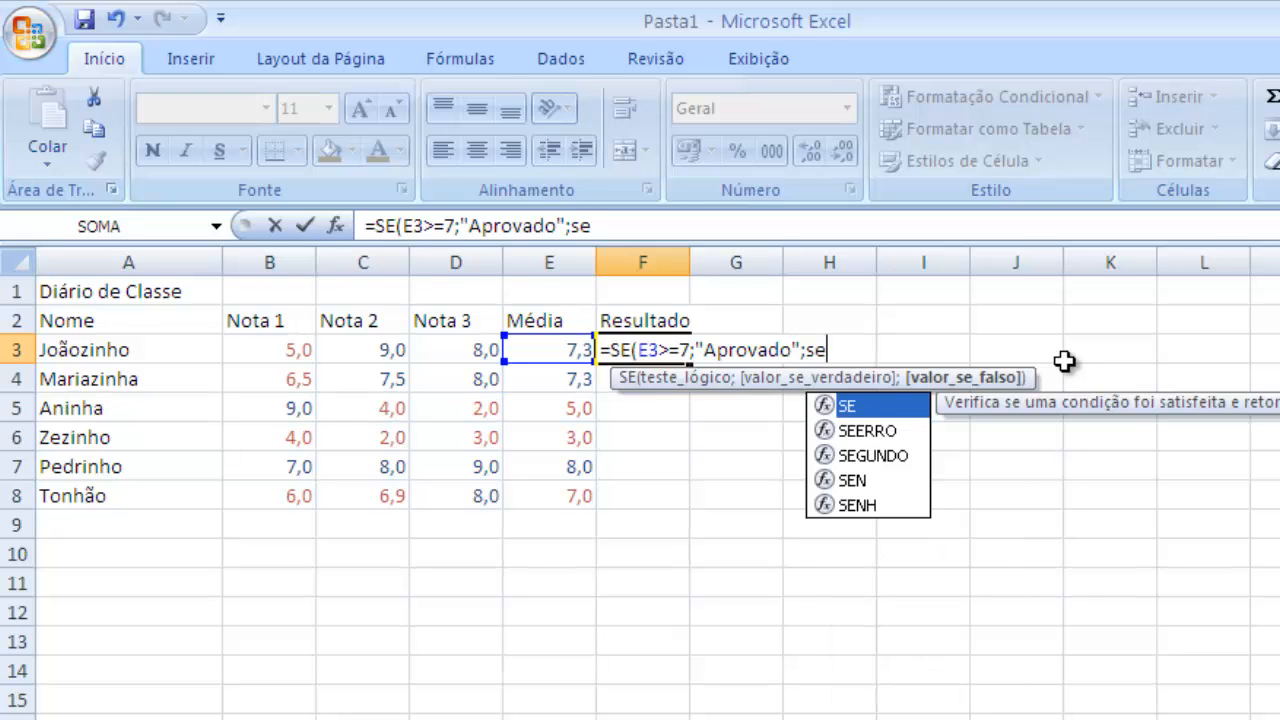
pyautogui.press('BackSpace')
pyautogui.press('BackSpace')
pyautogui.write('SE(')
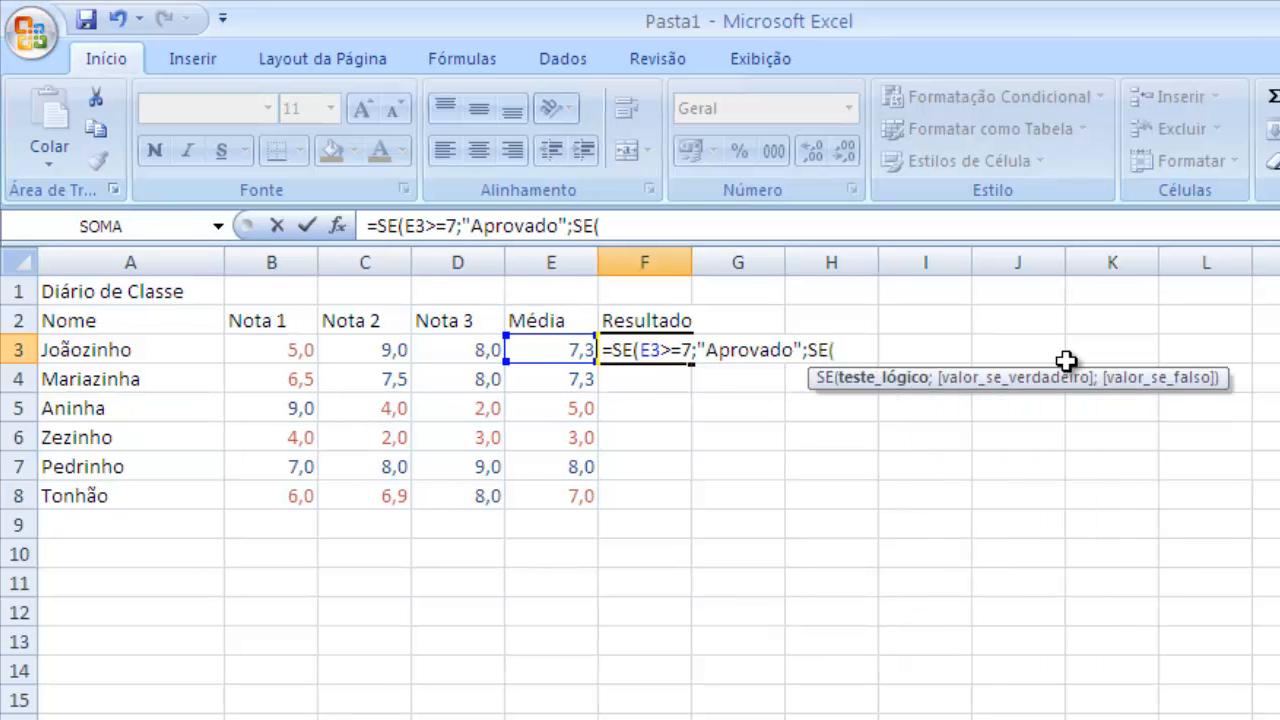
pyautogui.write('E')
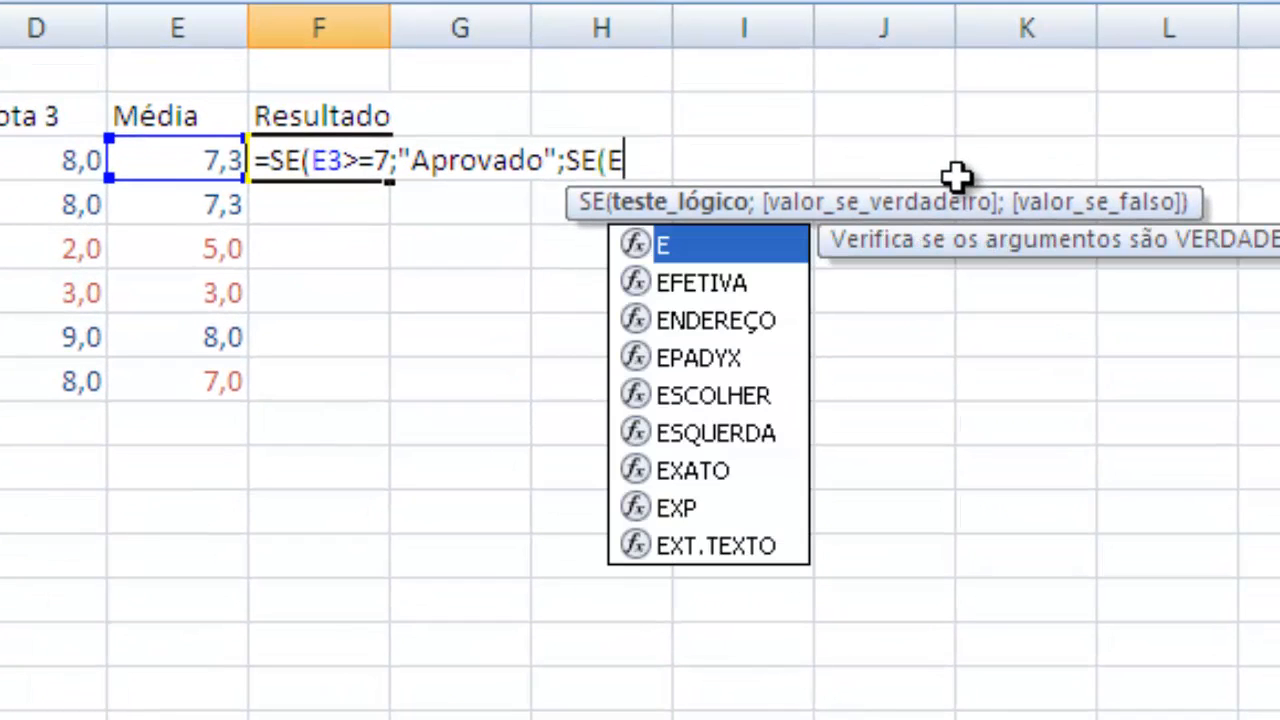
pyautogui.write('3')
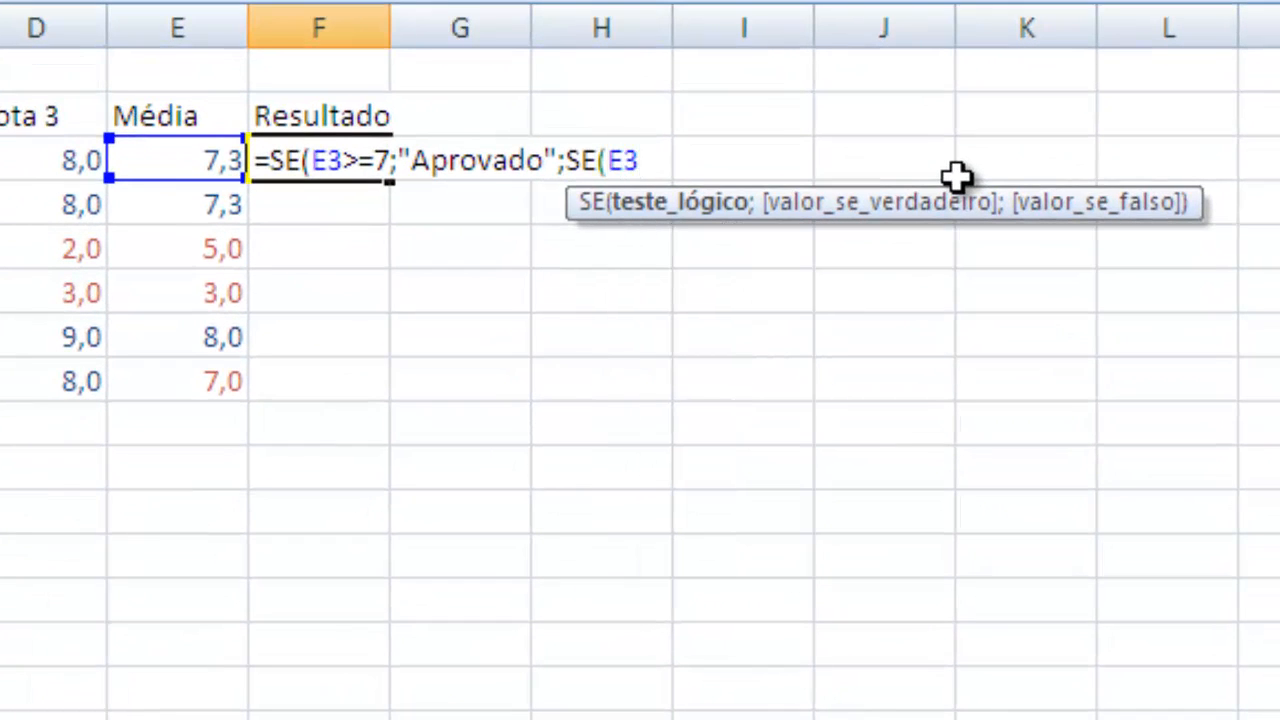
pyautogui.write('>=4')
pyautogui.write(';')
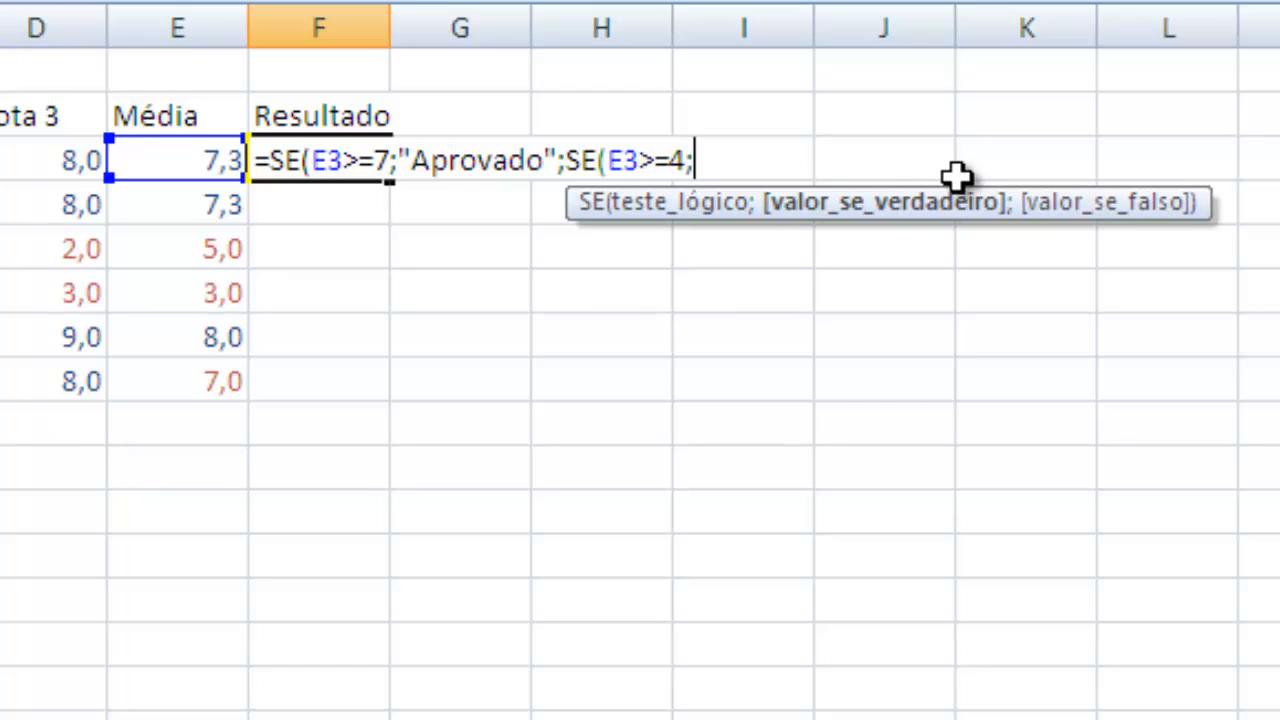
# Give the nested SE the true value "Prova Final", followed by a semicolon separator
pyautogui.write('"PROV')
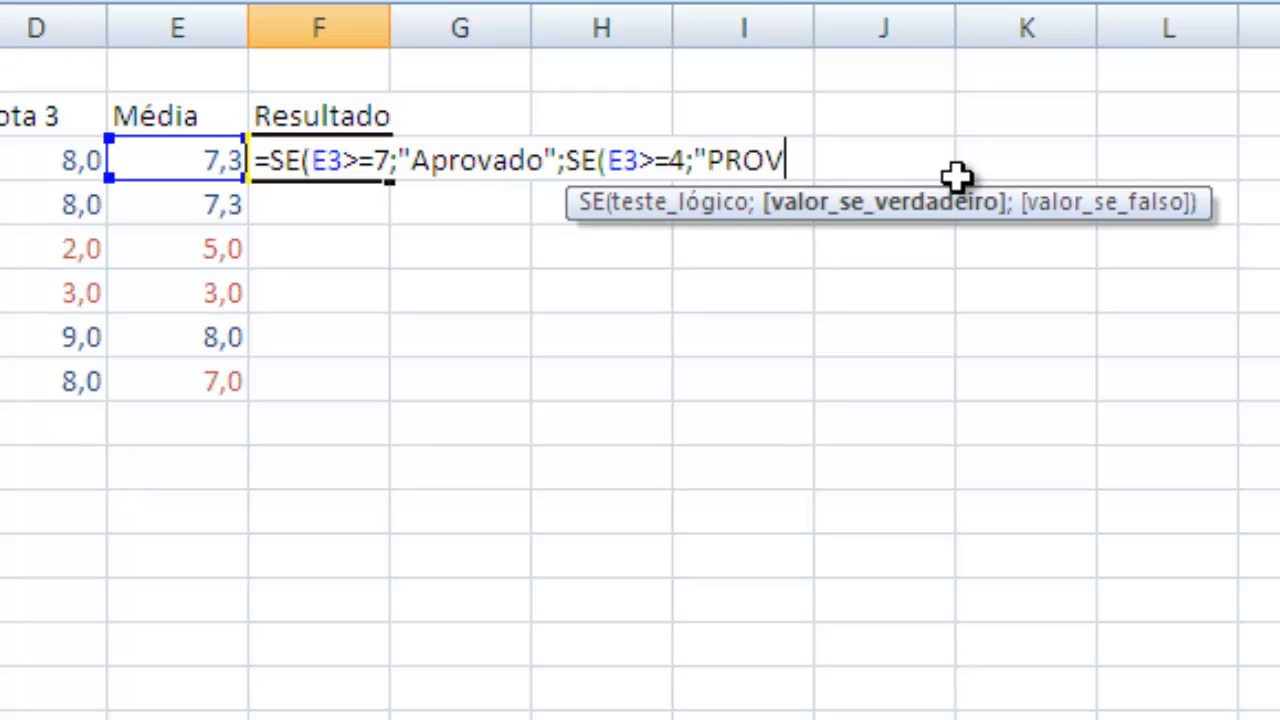
pyautogui.press('BackSpace')
pyautogui.press('BackSpace')
pyautogui.press('BackSpace')
pyautogui.write('rov')
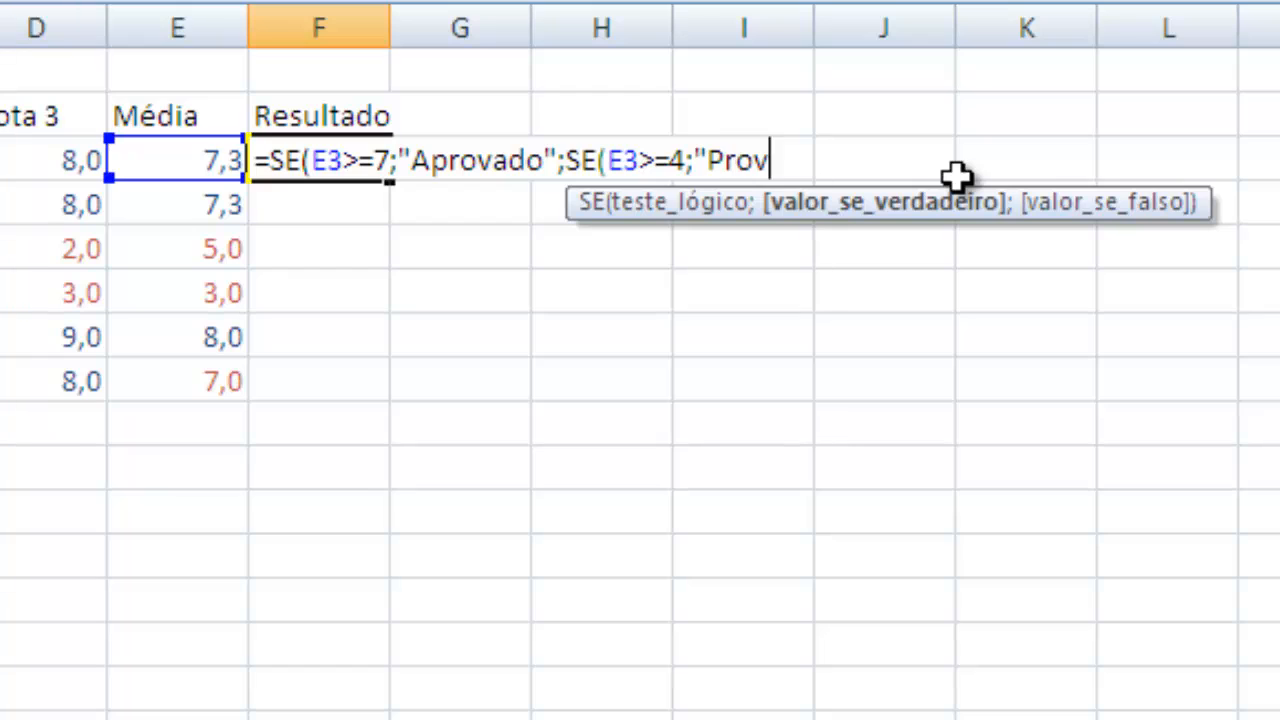
pyautogui.write('a Final')
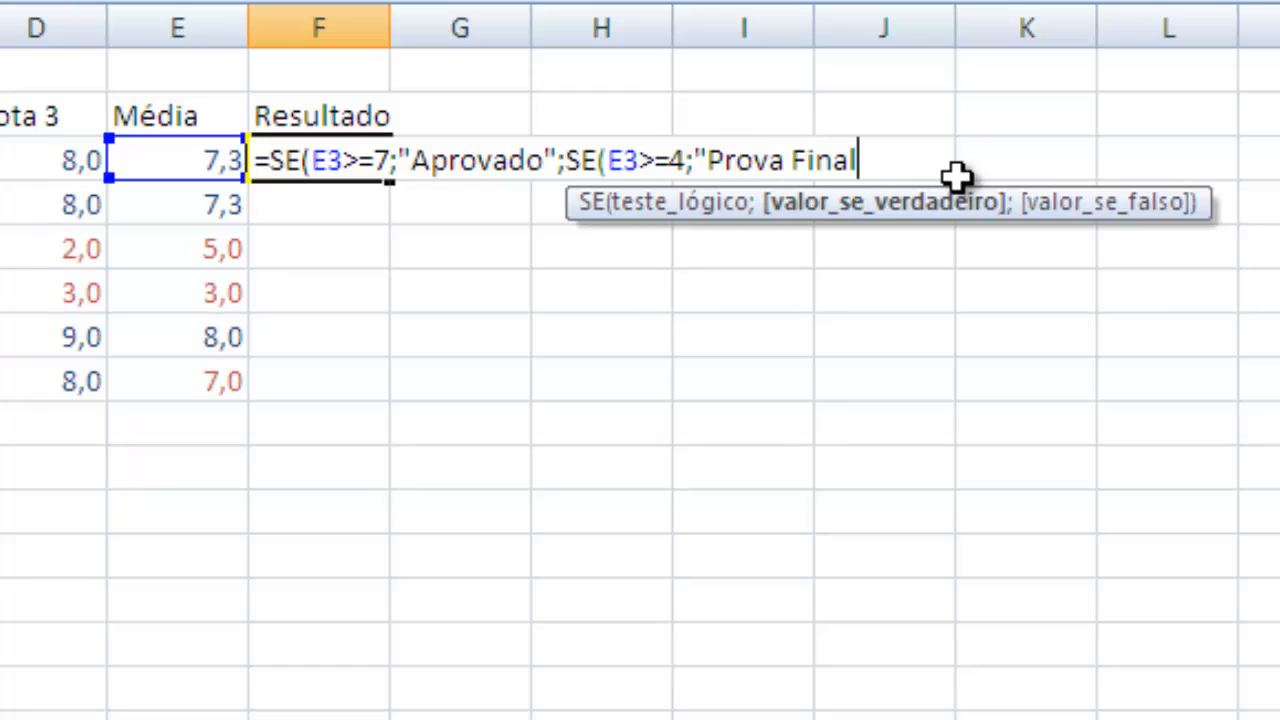
pyautogui.write('"')
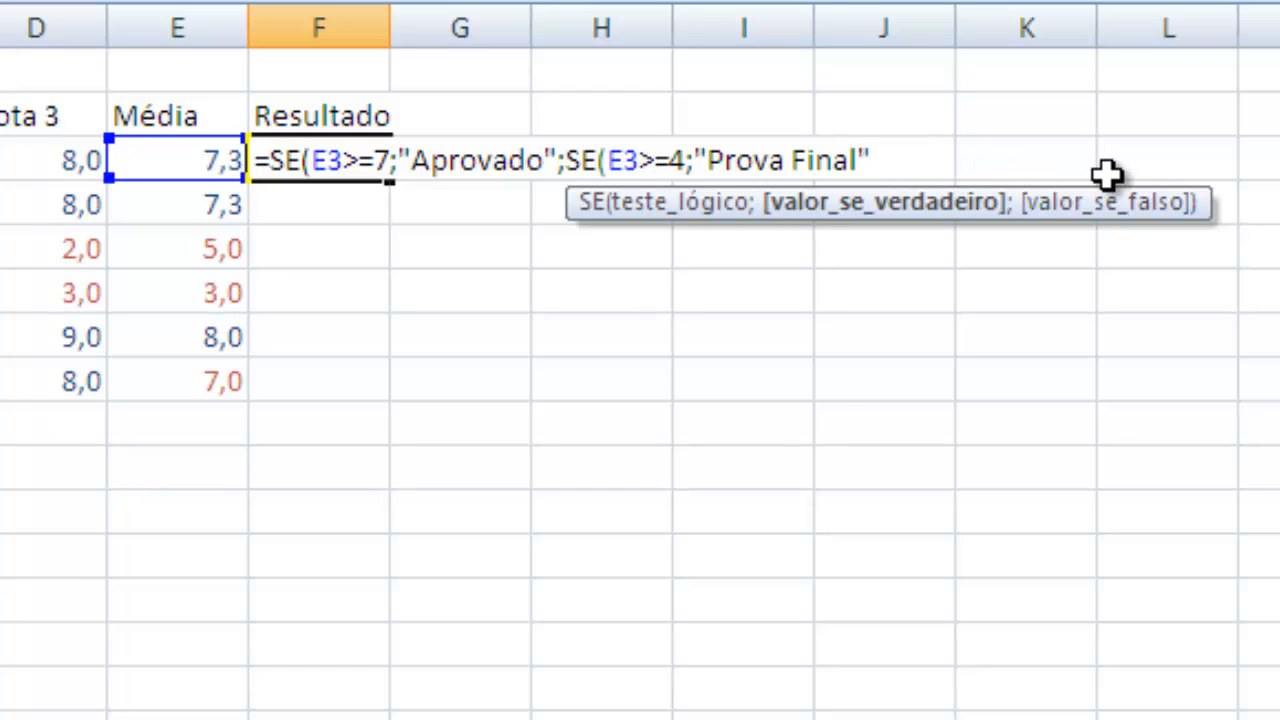
pyautogui.write(';')
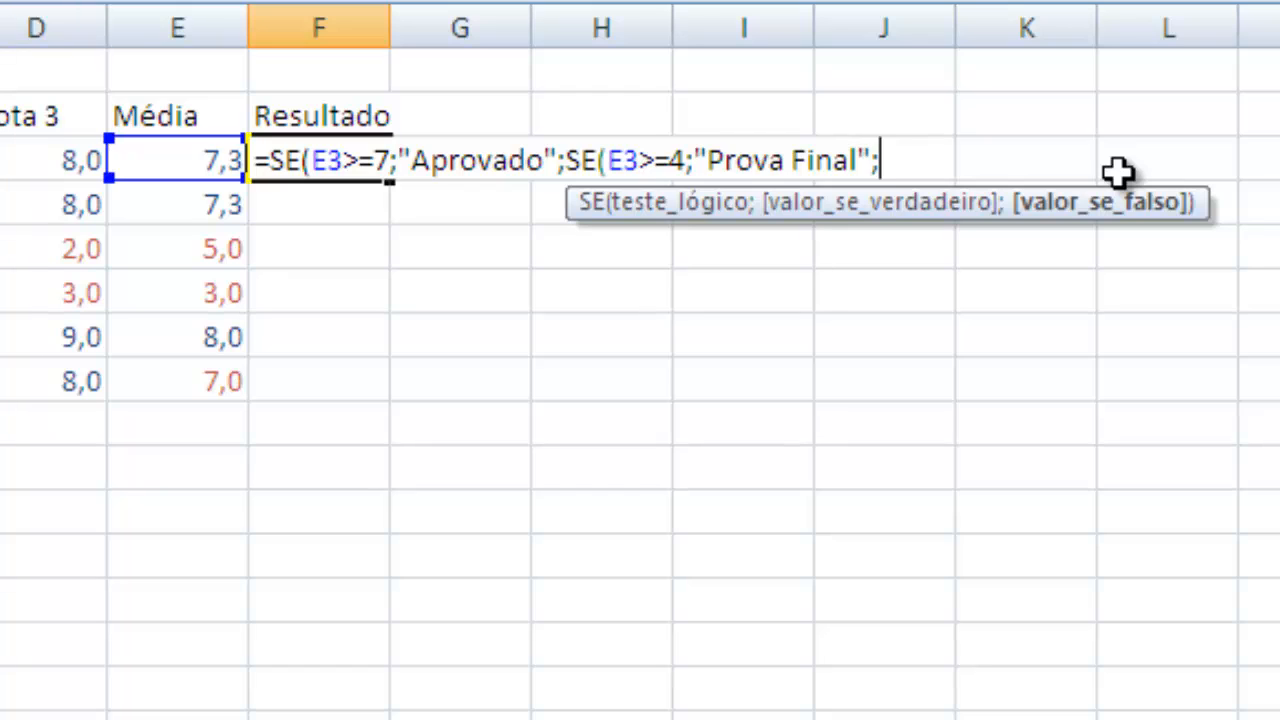
# Give the nested SE the false value "Reprovado", close both SE functions and enter the formula in F3
pyautogui.write('"Re')
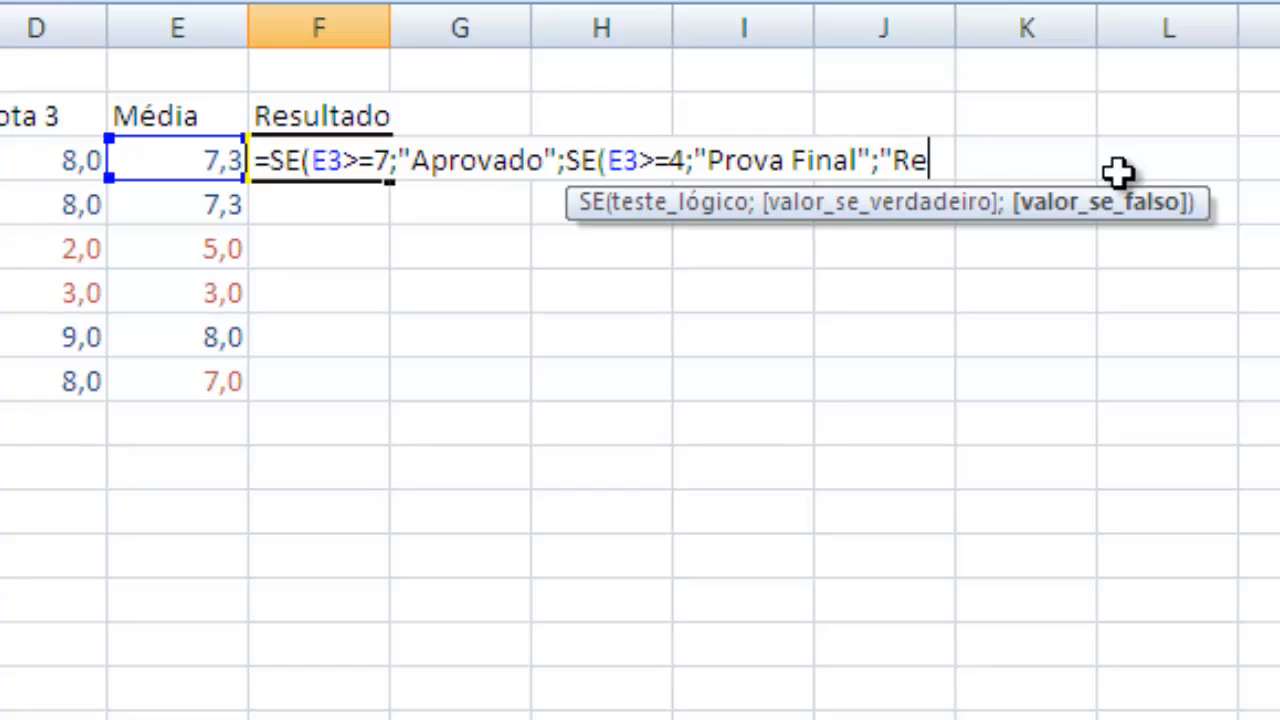
pyautogui.write('provado')
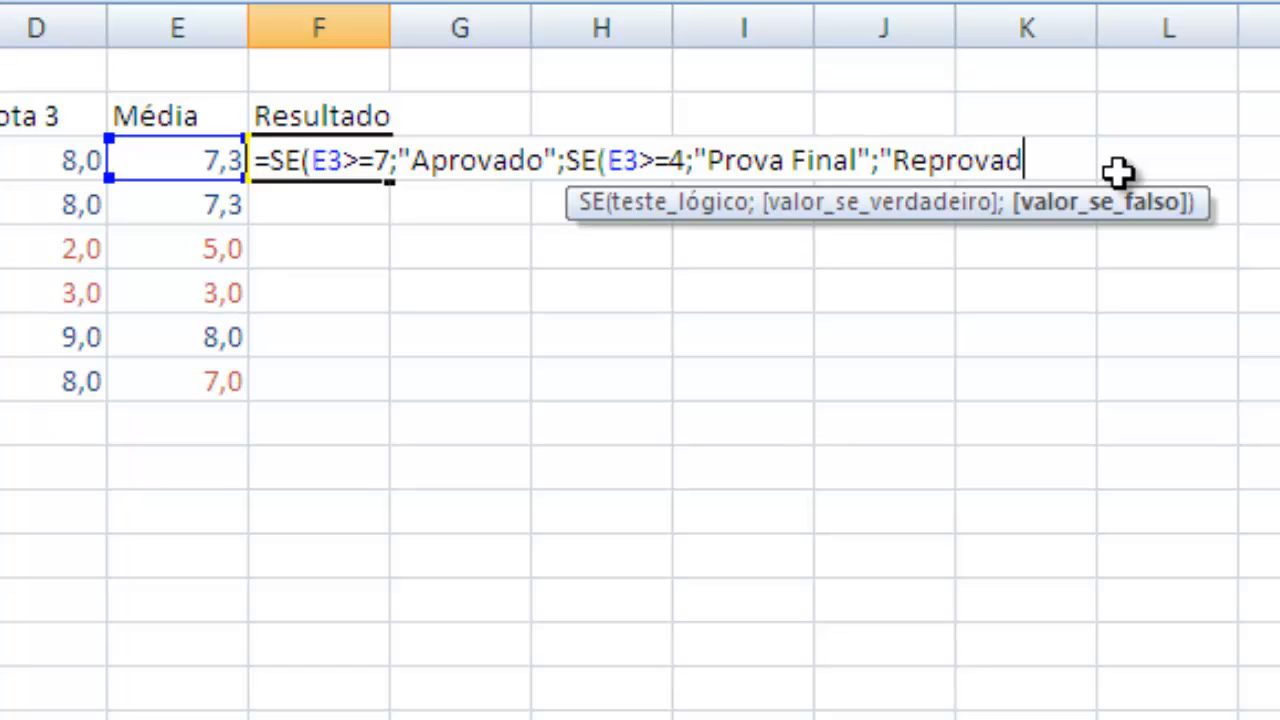
pyautogui.write('"')
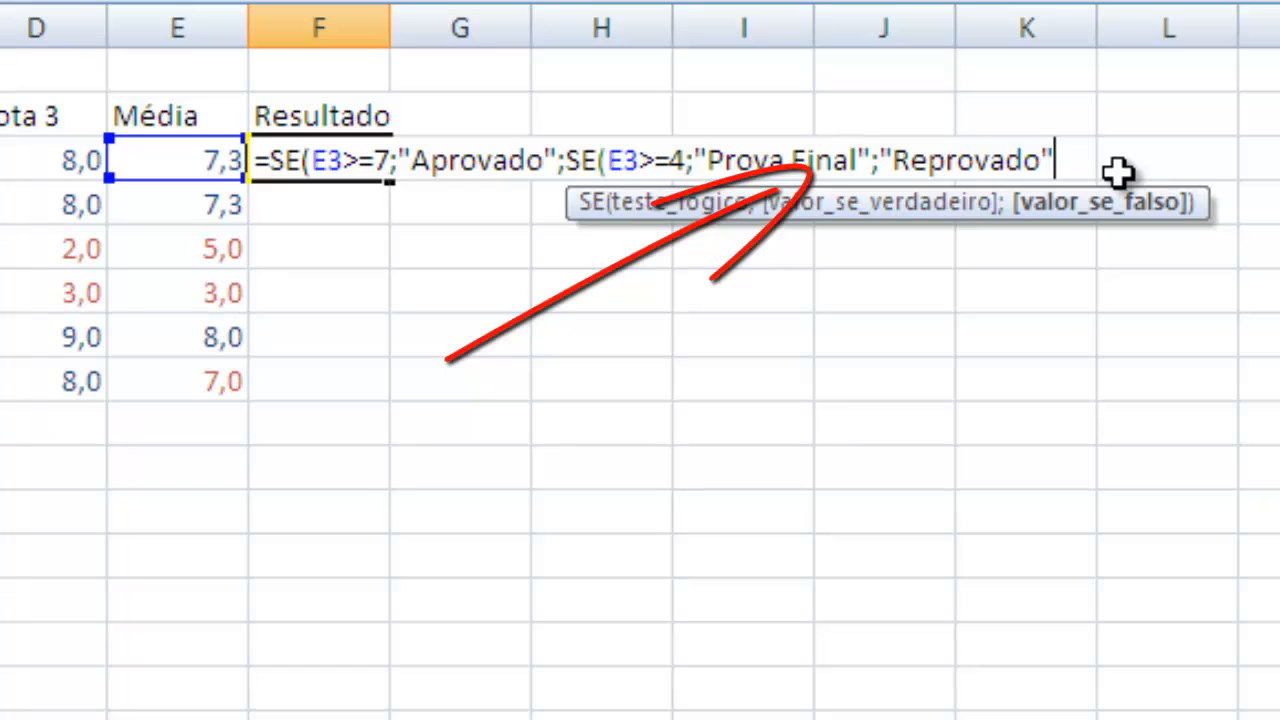
pyautogui.write(')')
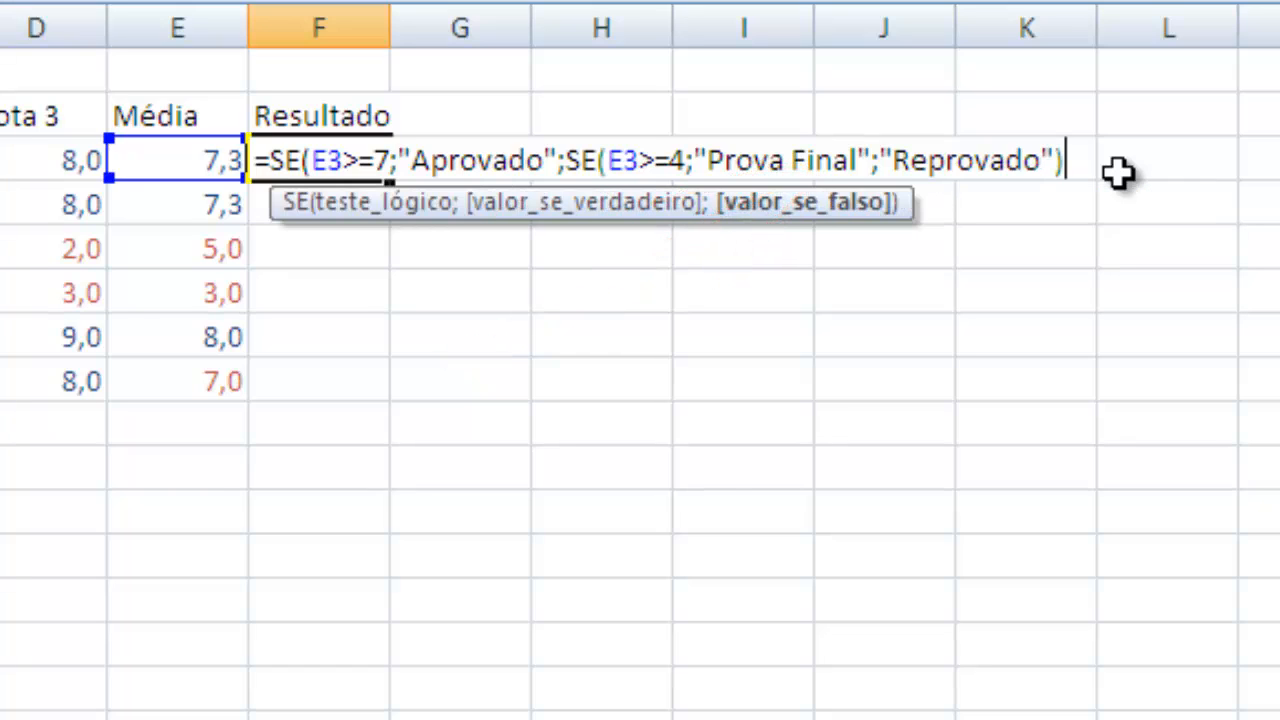
pyautogui.write(')')
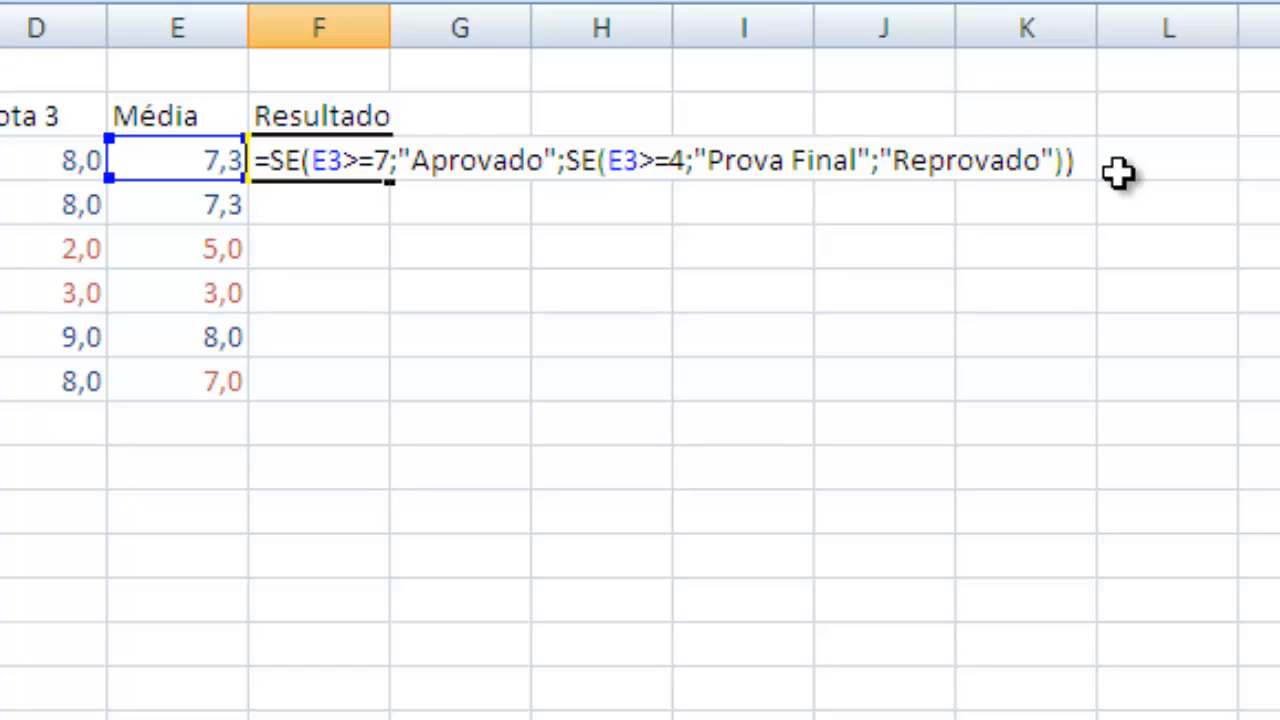
pyautogui.press('Return')
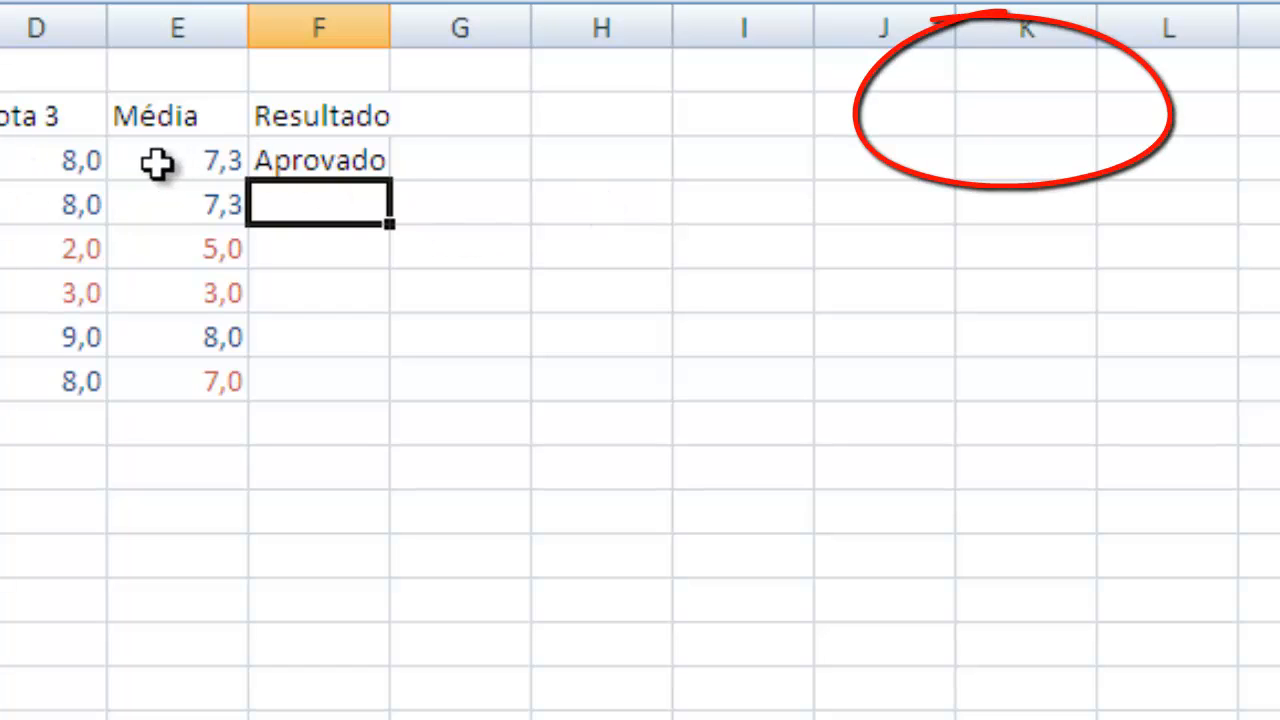
# Copy the F3 formula to the other students' rows down to F8 and widen column F to fit the results
pyautogui.click(307, 166)
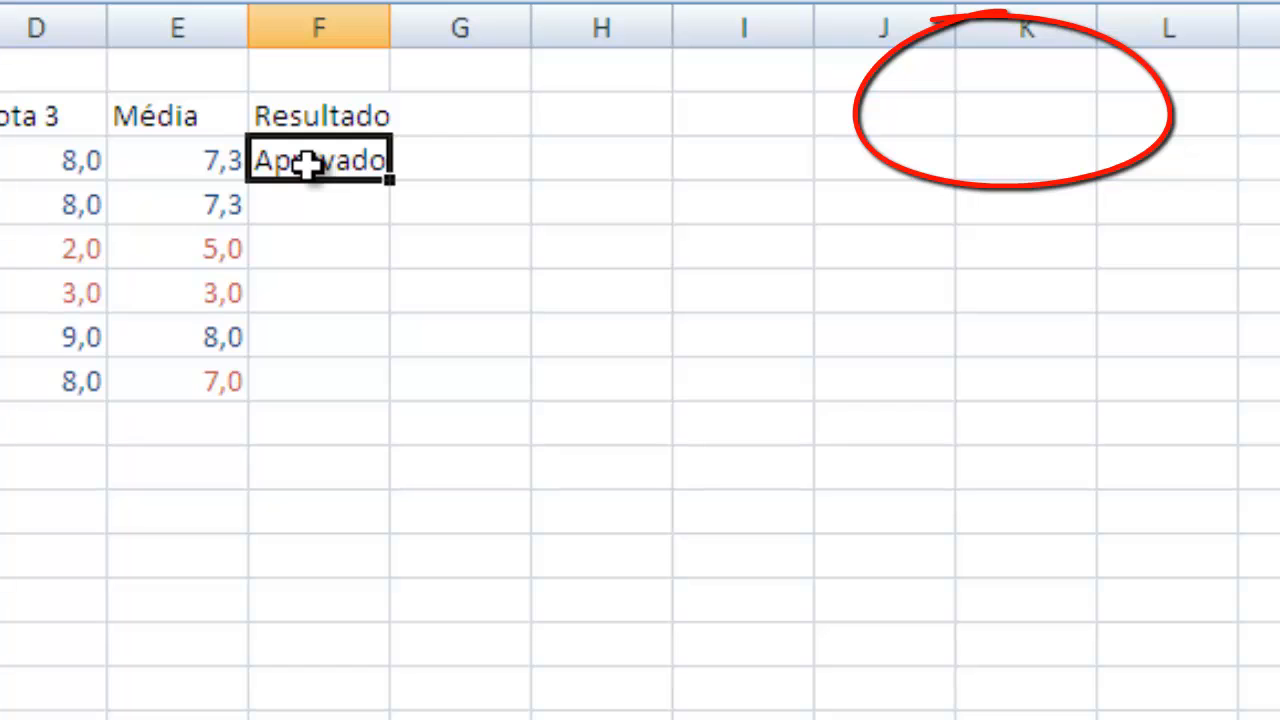
pyautogui.hotkey('ctrl', 'c')
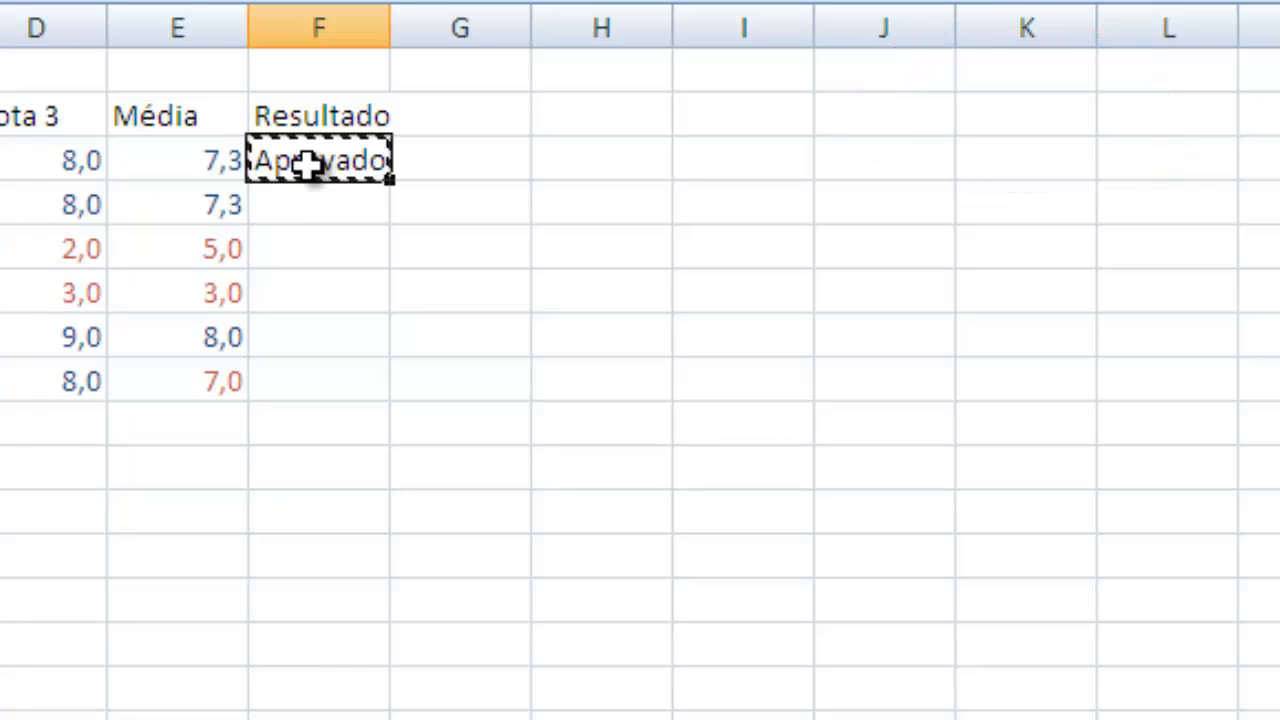
pyautogui.moveTo(307, 166); pyautogui.dragTo(312, 362)
pyautogui.hotkey('ctrl', 'v')
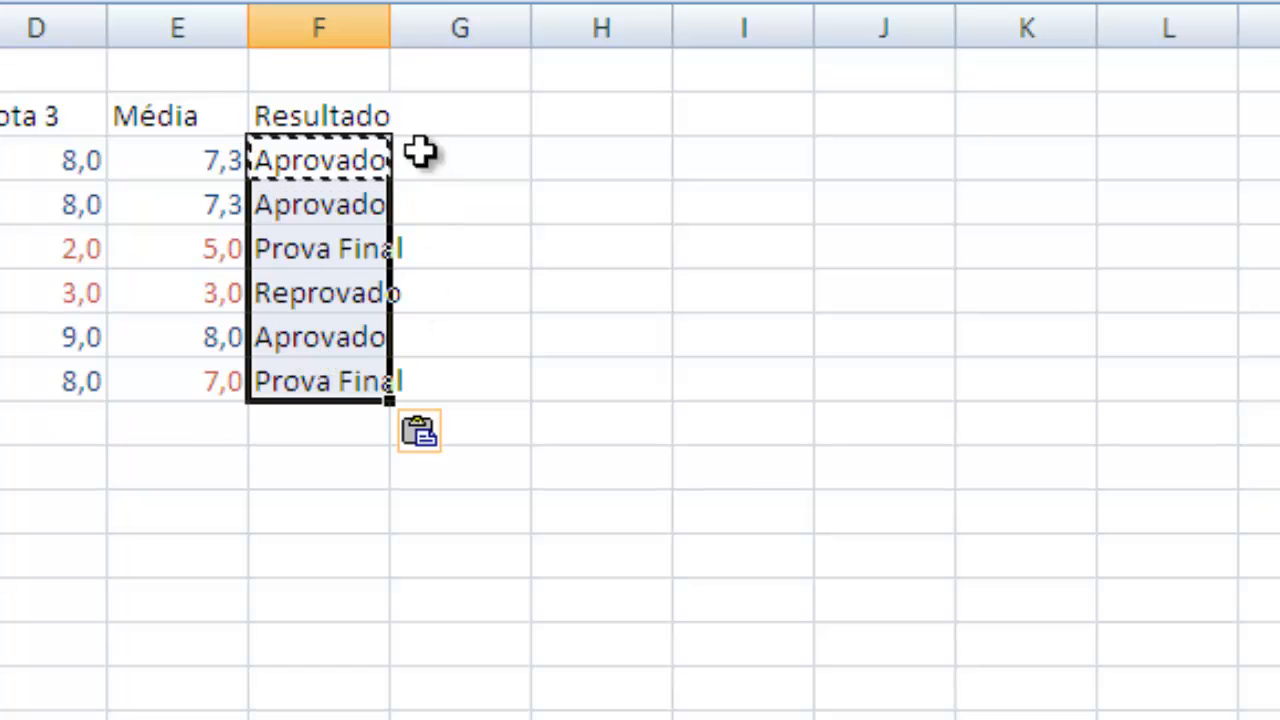
pyautogui.moveTo(394, 37); pyautogui.dragTo(428, 35)
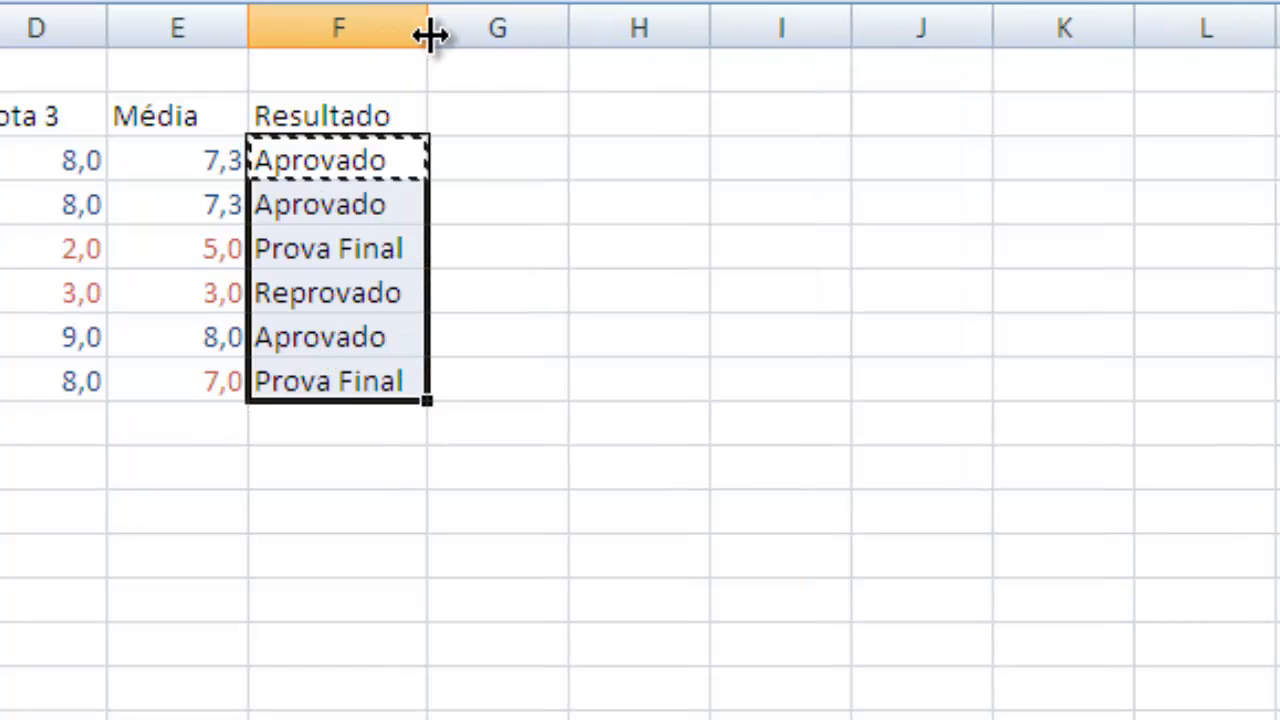
pyautogui.click(532, 278)
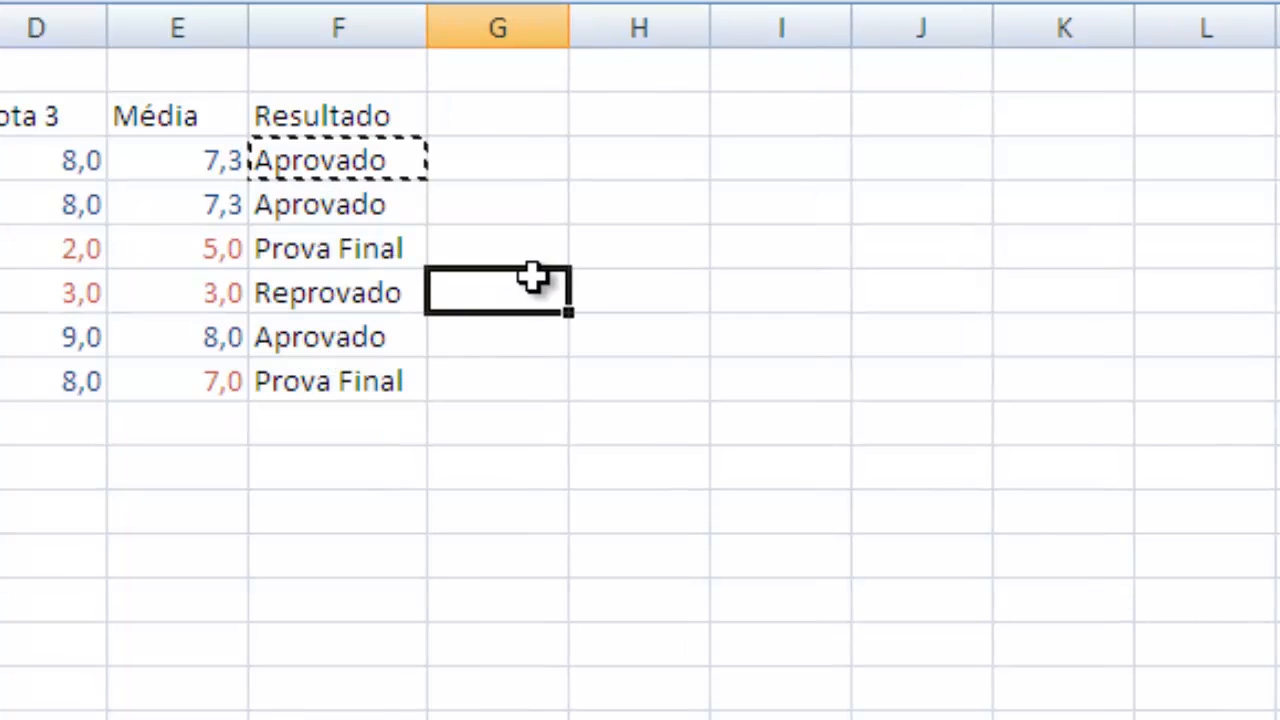
# Go through the Resultado cells from F3 down to F6 to check each result against its average
pyautogui.click(320, 158)
pyautogui.press('Down')
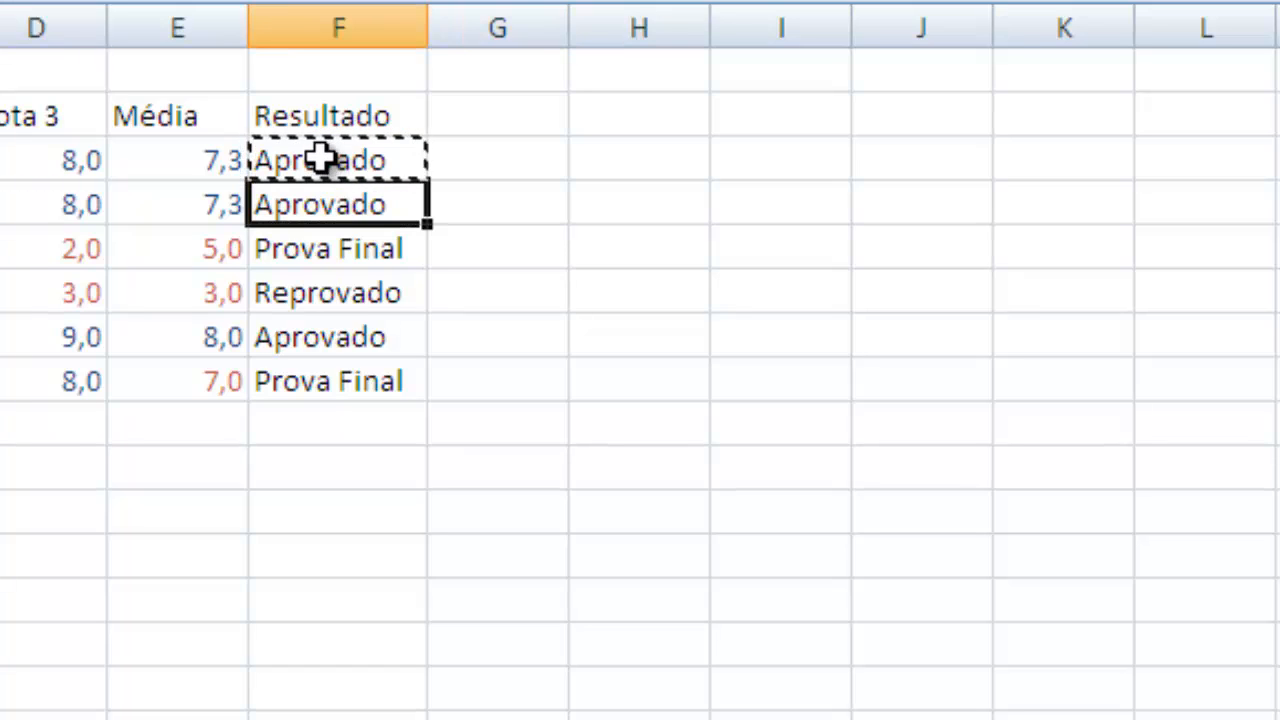
pyautogui.press('Down')
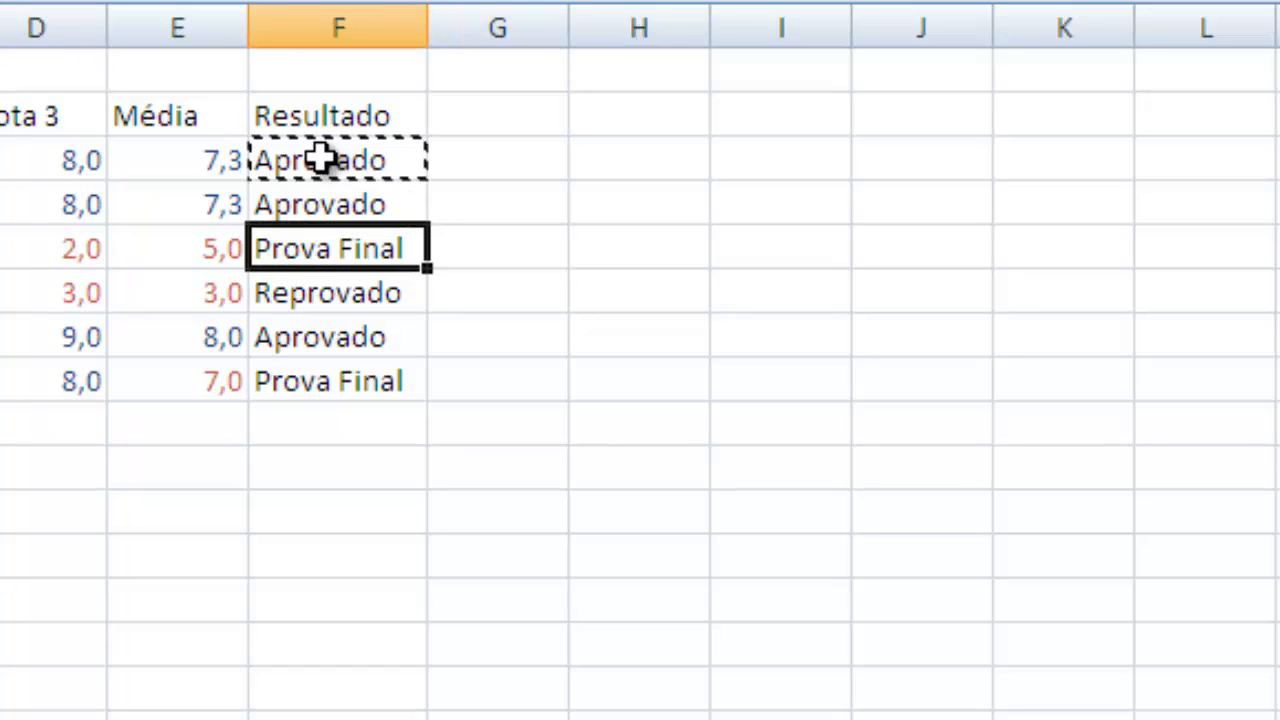
pyautogui.press('Down')
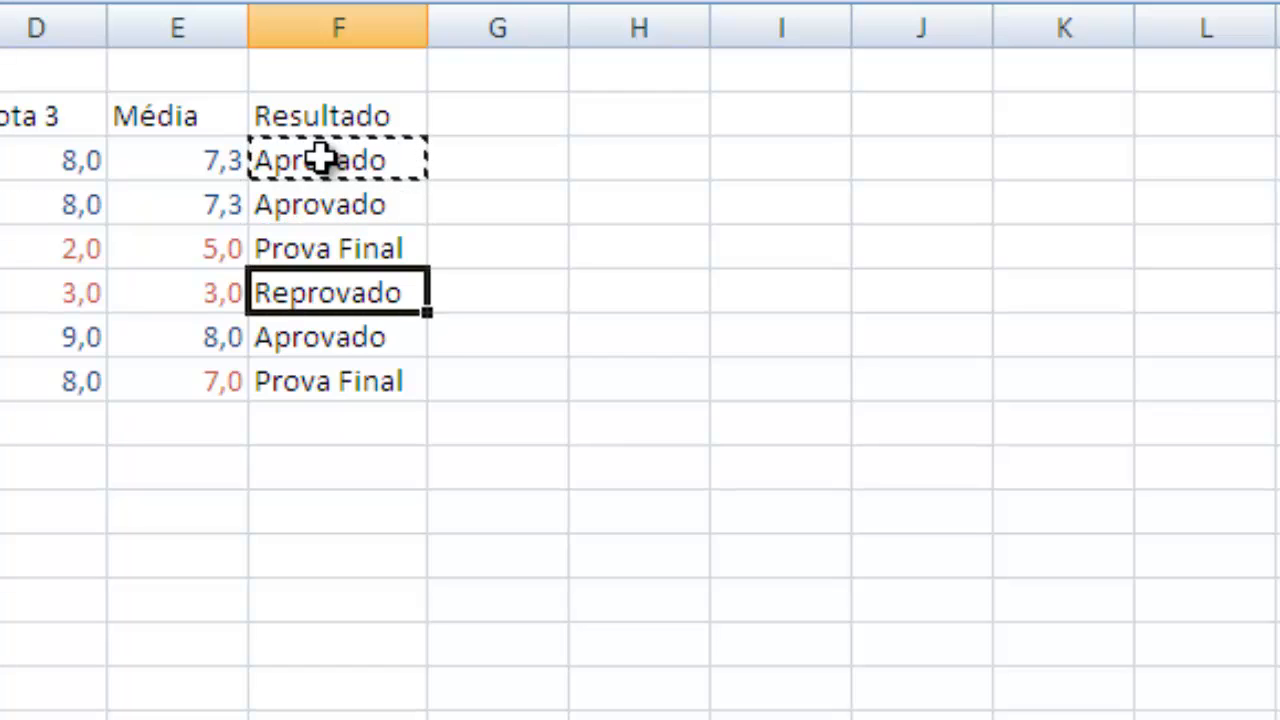
# Check the average in E8 behind the last student's result by adding one decimal place, and undo the extra decimal
pyautogui.press('Down')
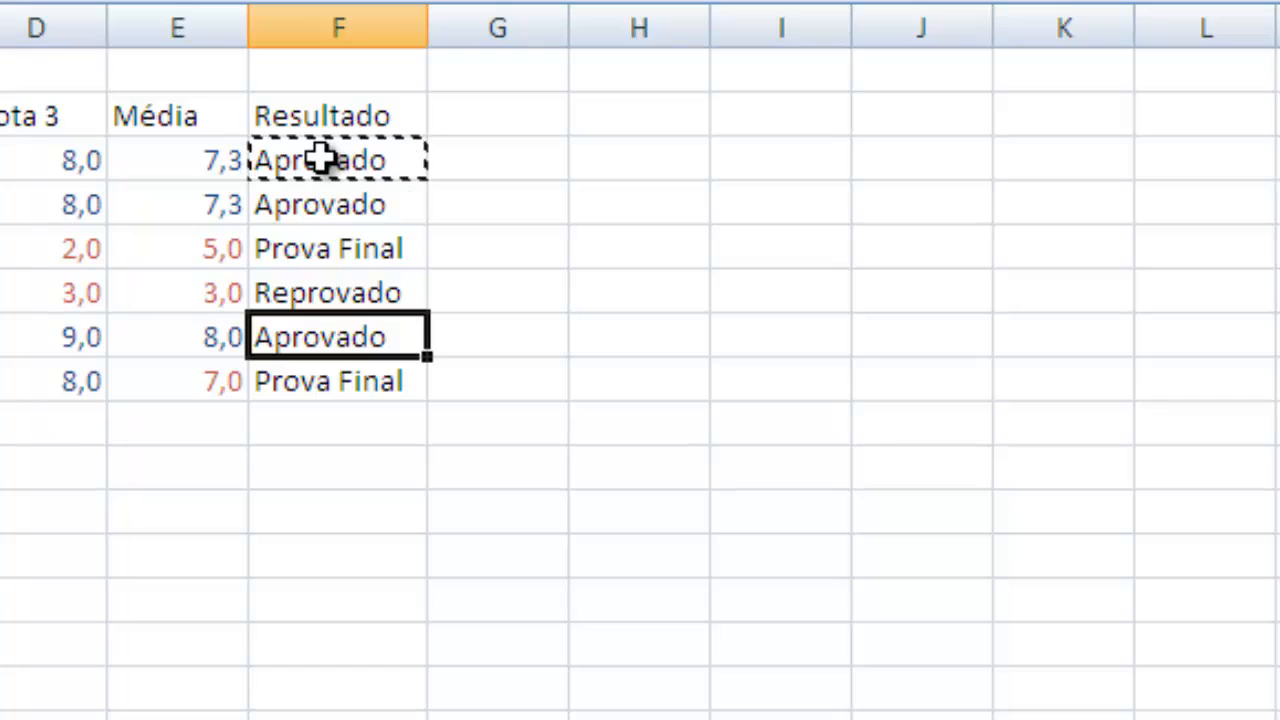
pyautogui.press('Down')
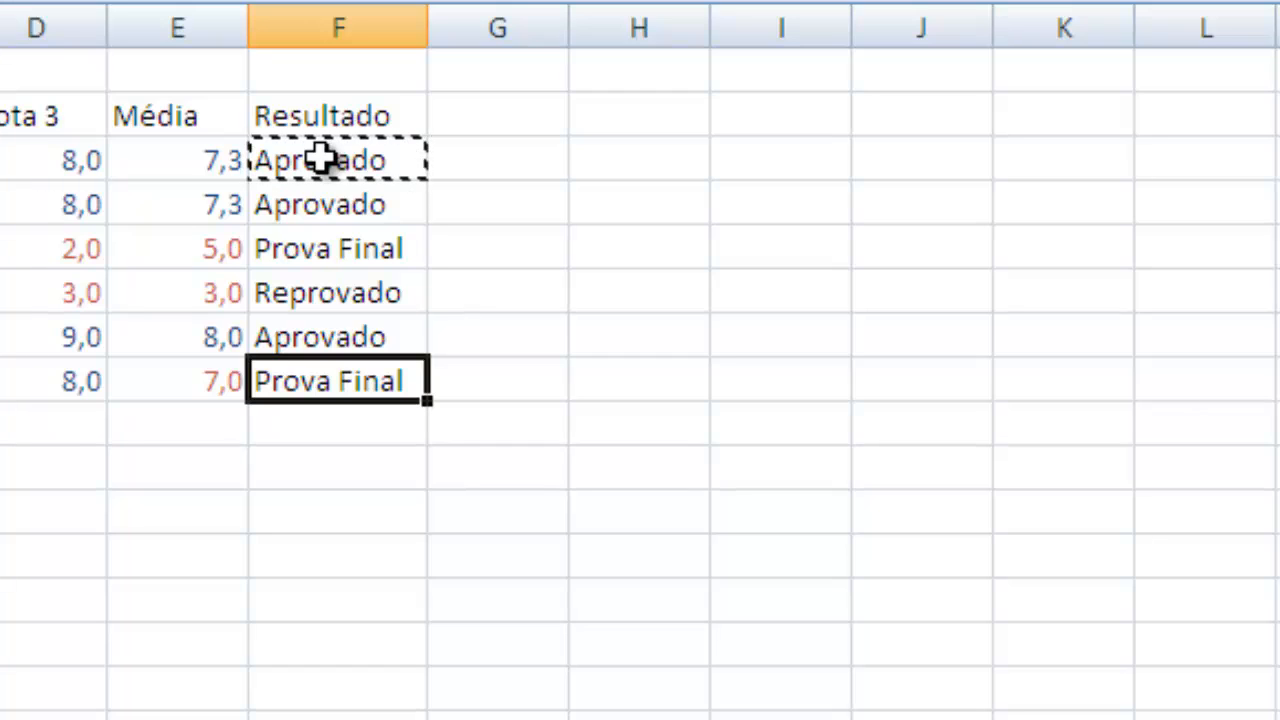
pyautogui.click(179, 381)
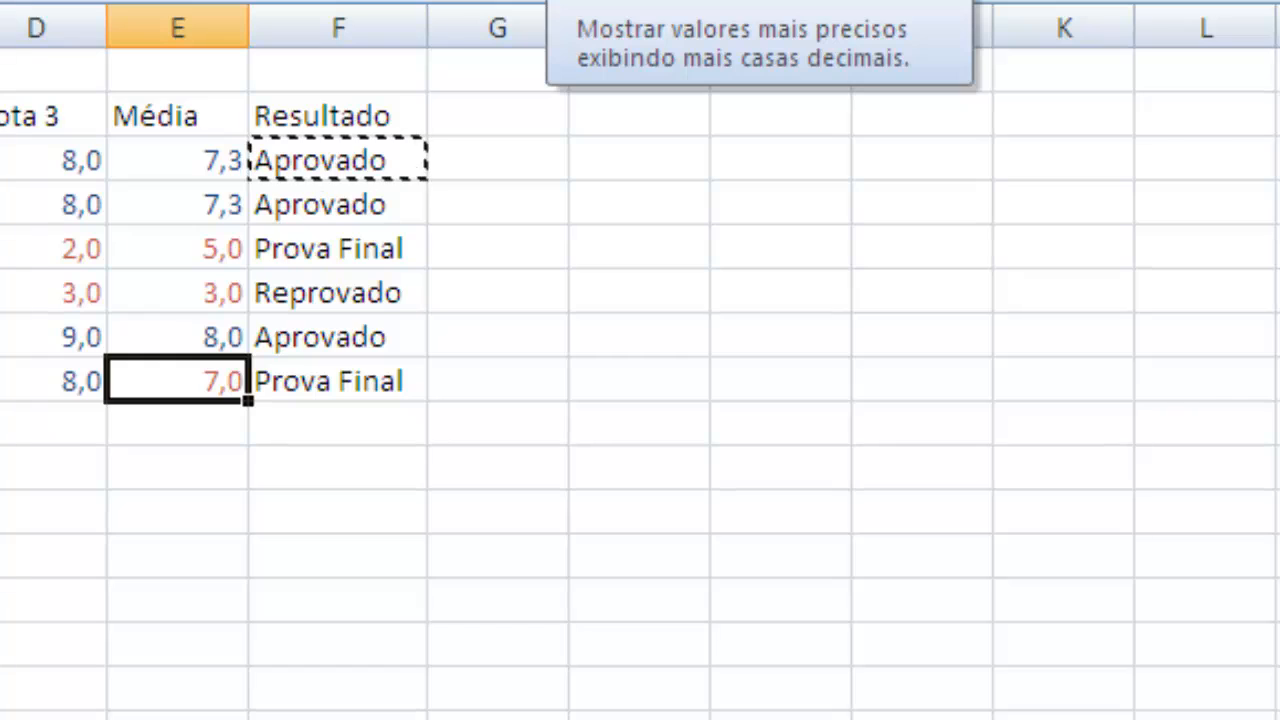
pyautogui.click(570, 0)
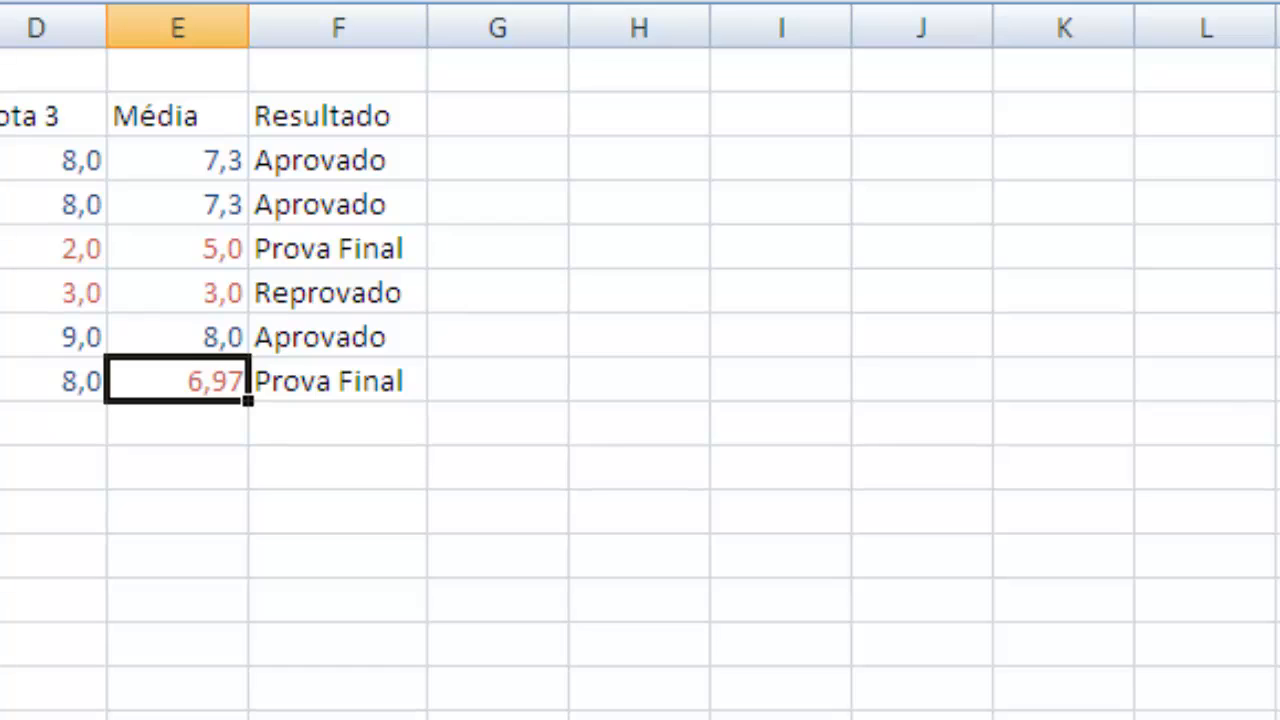
pyautogui.hotkey('ctrl', 'z')
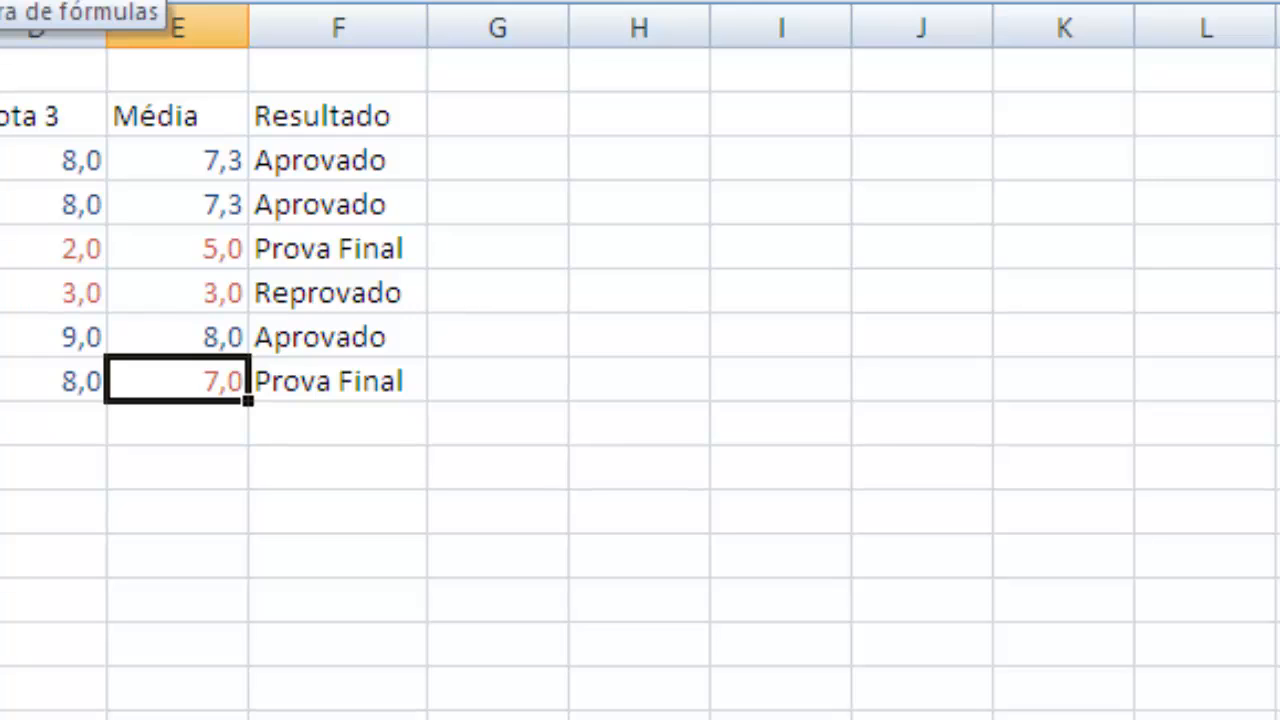
# Wrap the average formula in E8 in the ARRED function with 1 digit, giving =ARRED(MÉDIA(B8:D8);1)
pyautogui.click(2, 2)
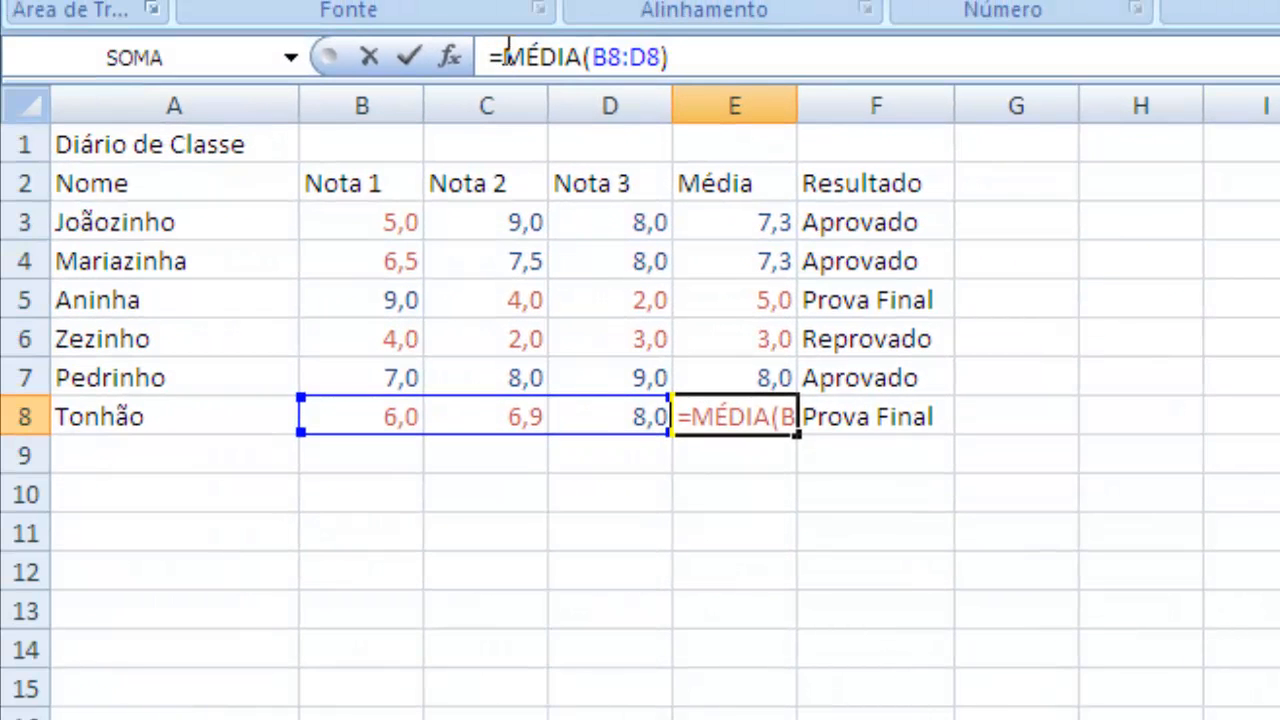
pyautogui.write('arre')
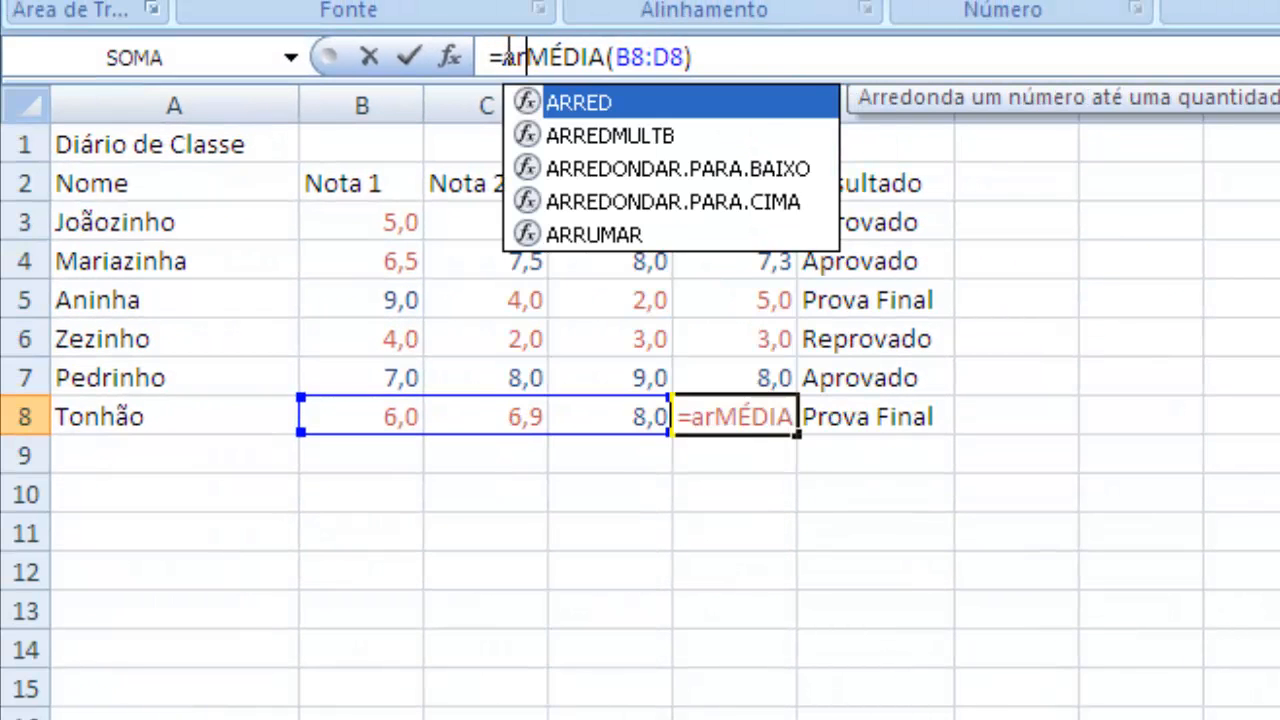
pyautogui.write('d')
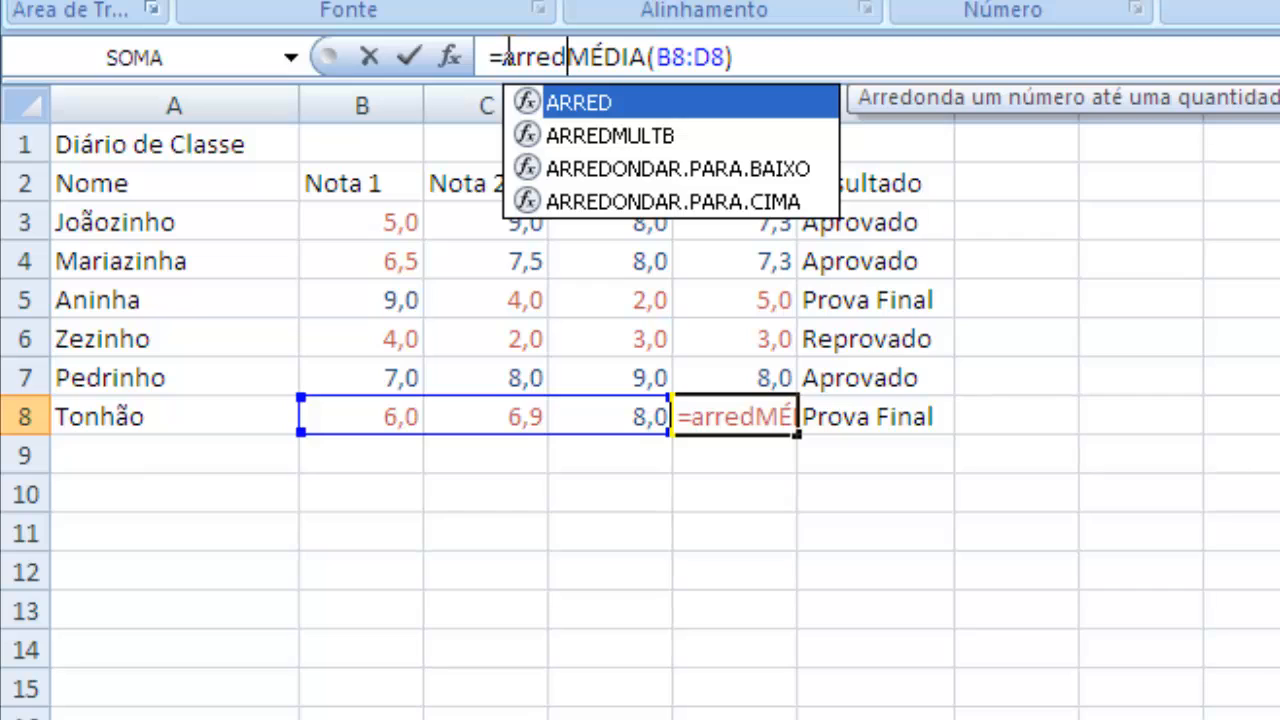
pyautogui.write('(')
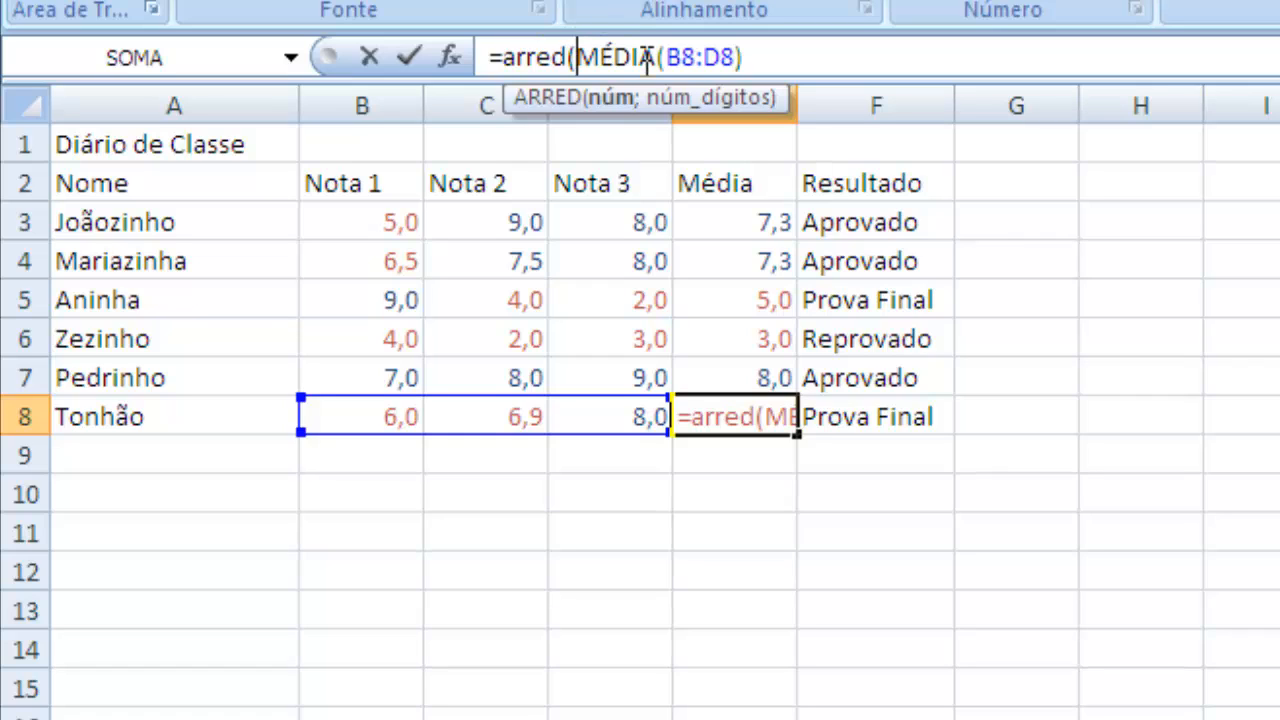
pyautogui.click(747, 58)
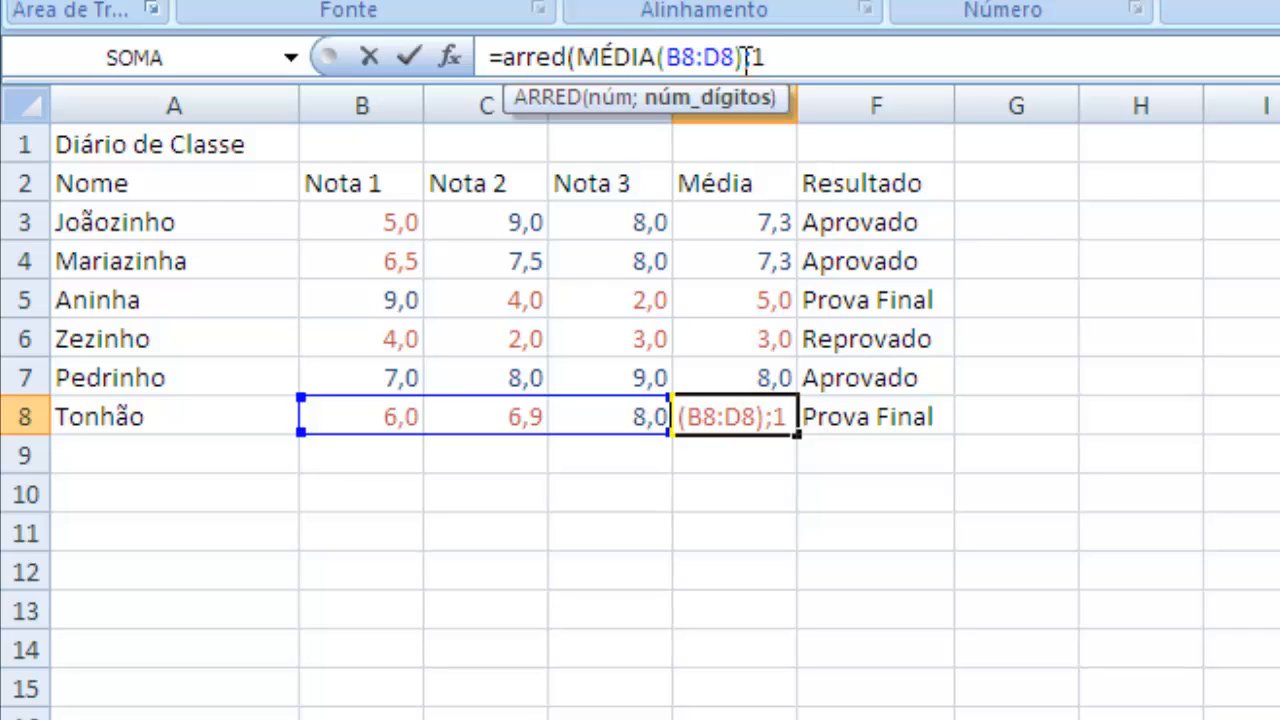
pyautogui.write(')')
pyautogui.press('Return')
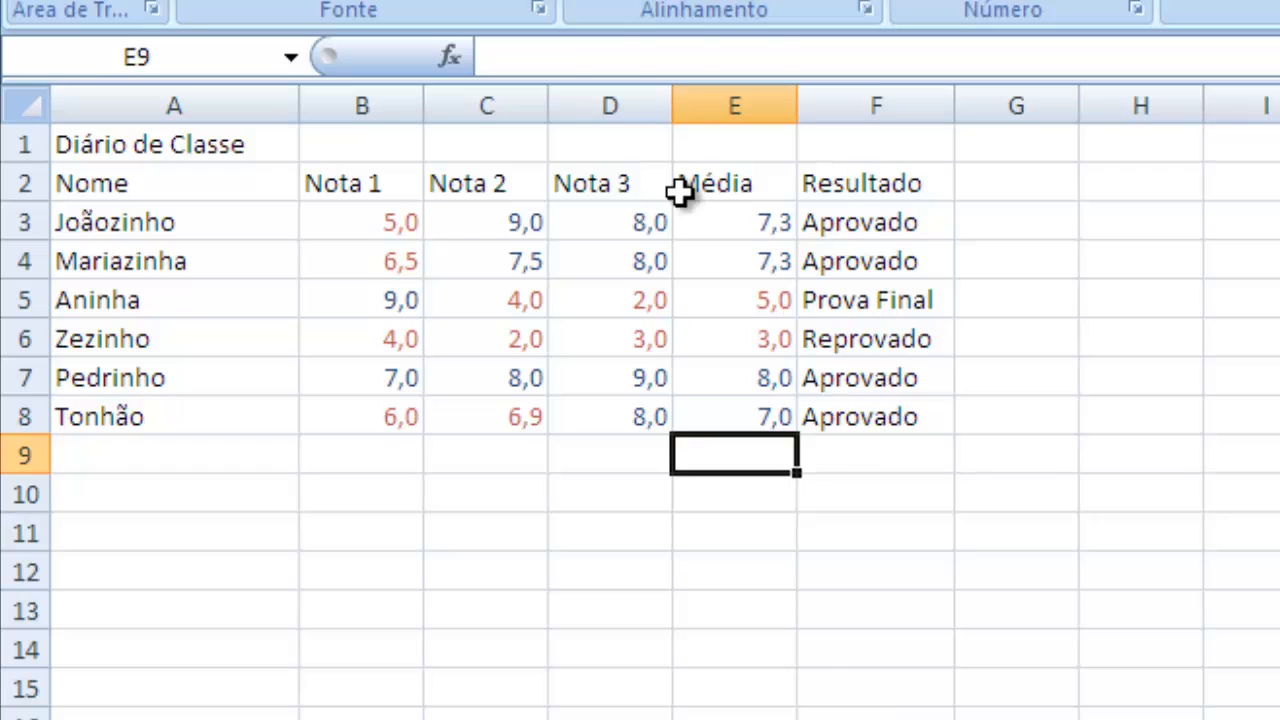
# Copy the rounded average formula from E8 upward through the other students' rows to E3
pyautogui.click(760, 420)
pyautogui.moveTo(799, 438); pyautogui.dragTo(788, 218)
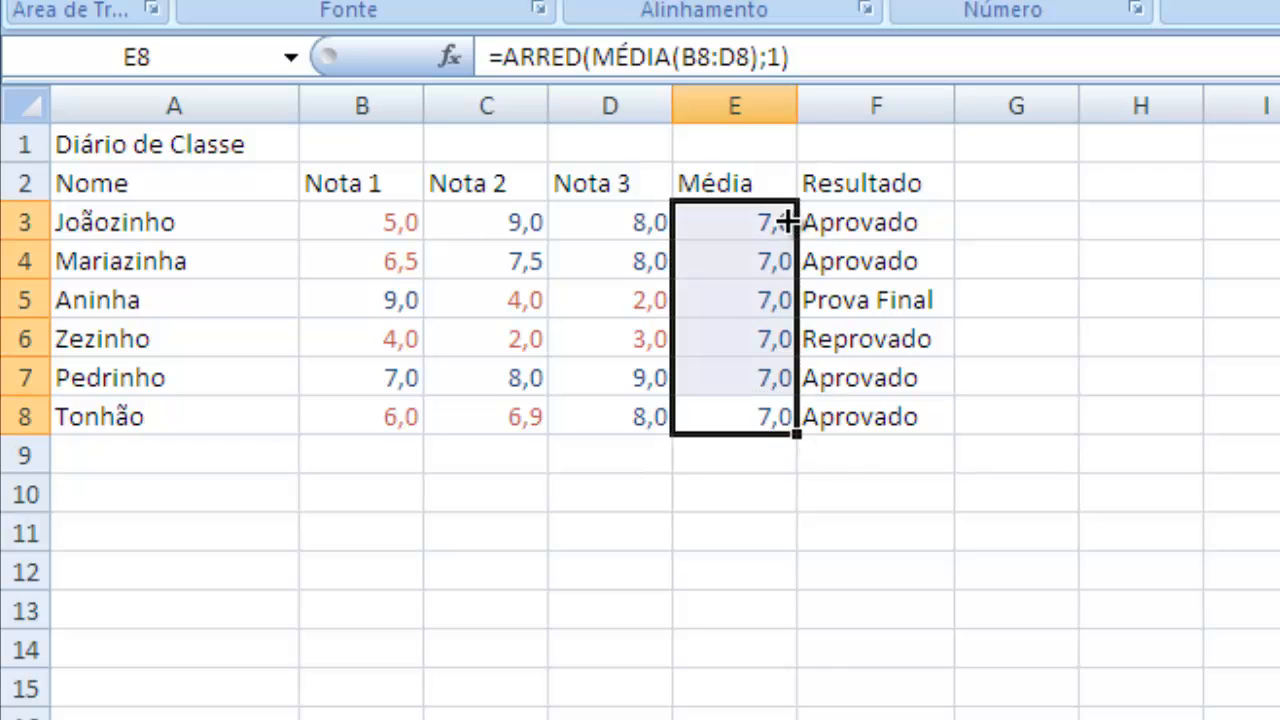
pyautogui.click(756, 375)
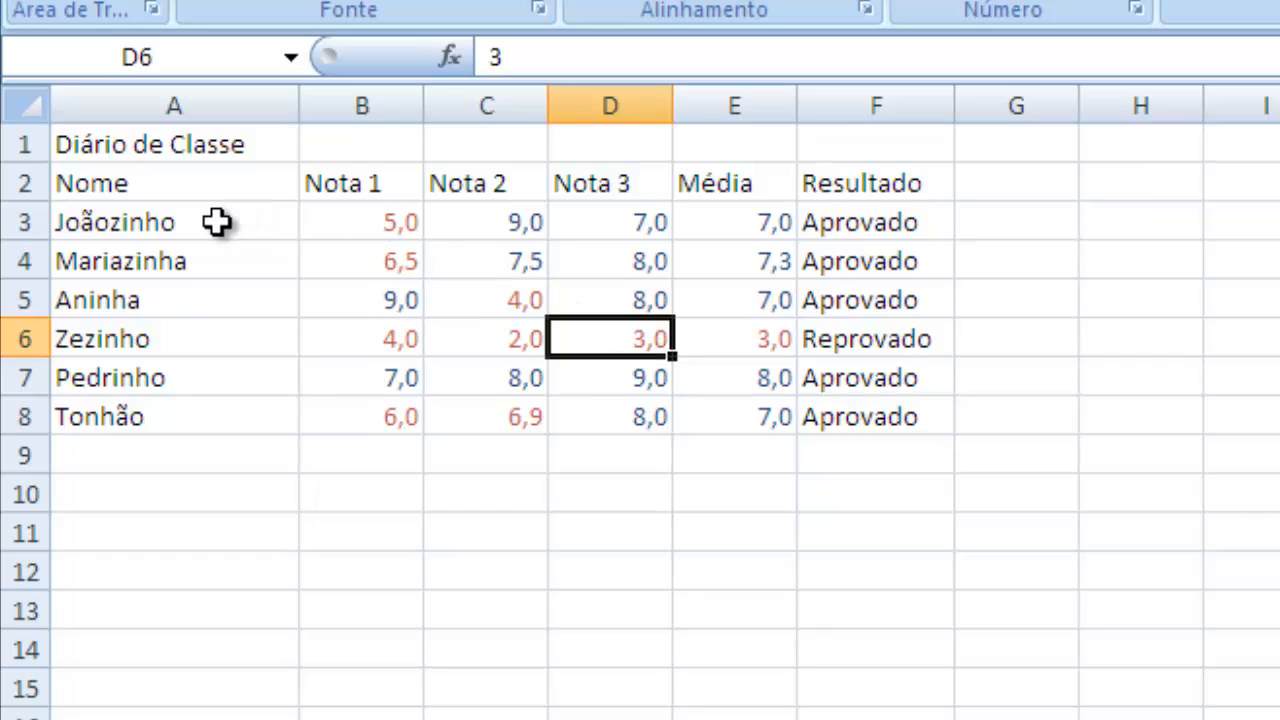
# Insert a 3D column chart with series in depth from the student names, grades and averages in A3:E8
pyautogui.moveTo(217, 222); pyautogui.dragTo(733, 404)
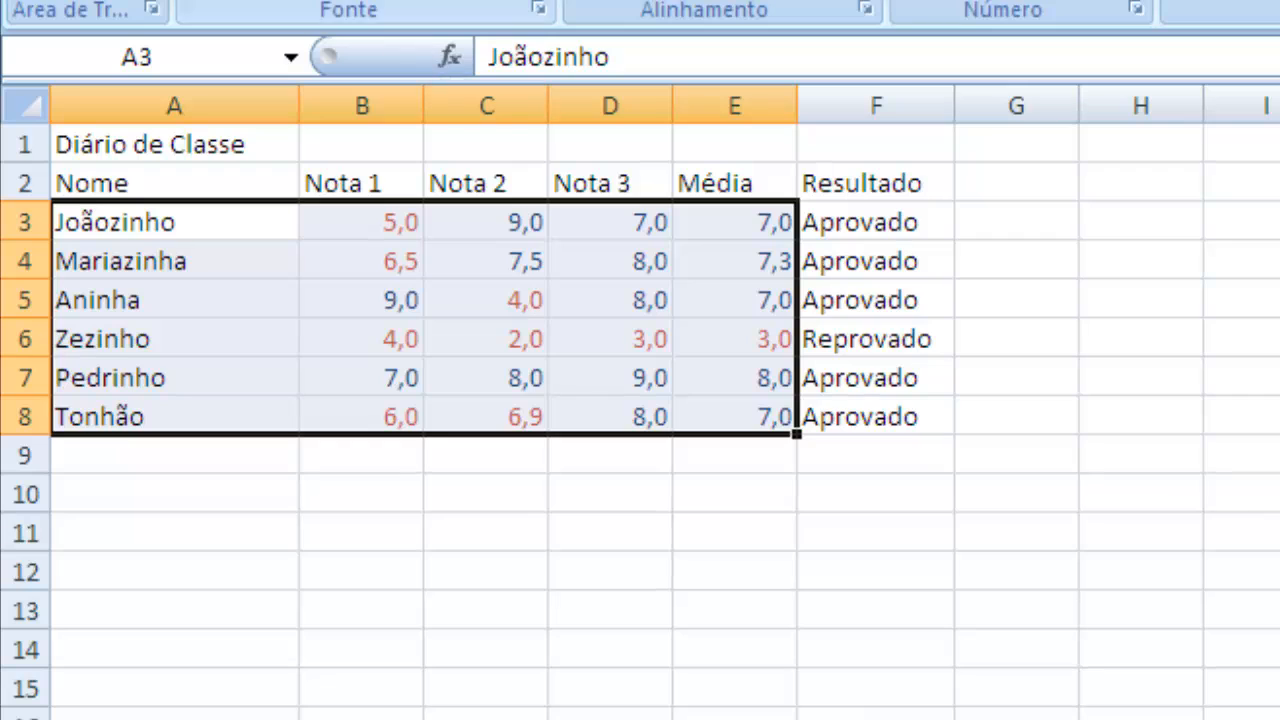
pyautogui.click(230, 0)
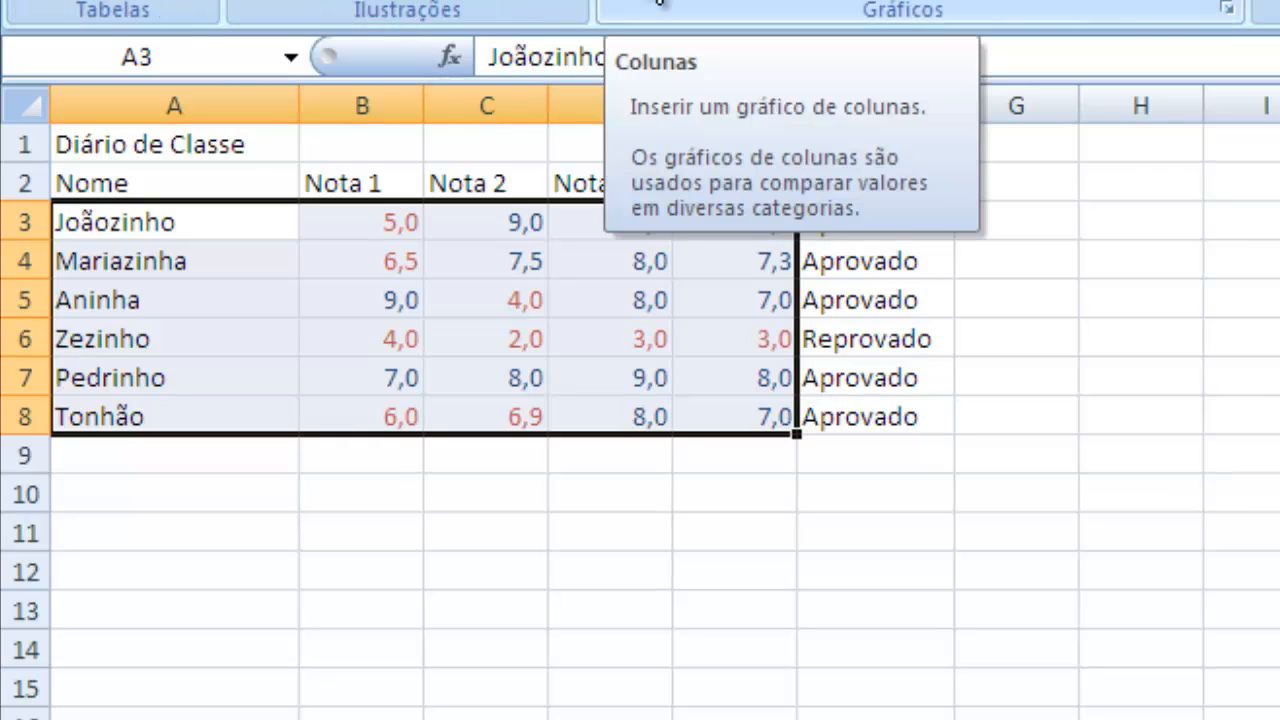
pyautogui.click(661, 3)
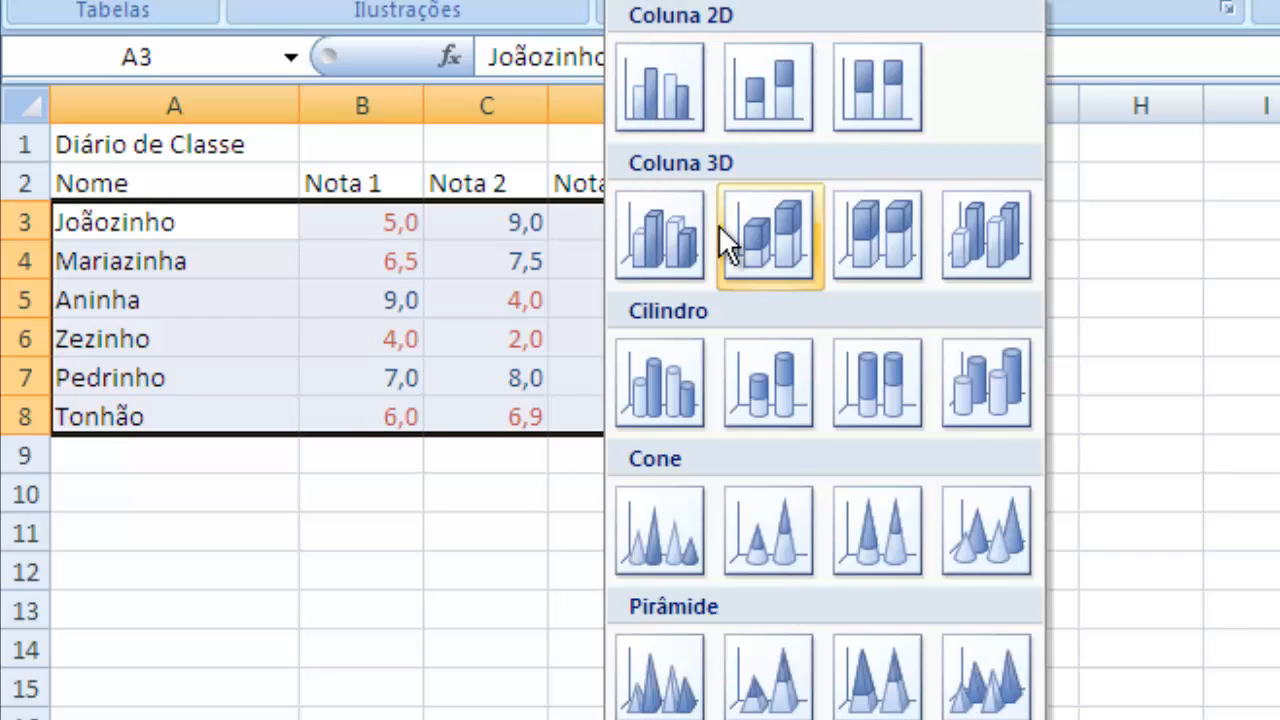
pyautogui.click(969, 228)
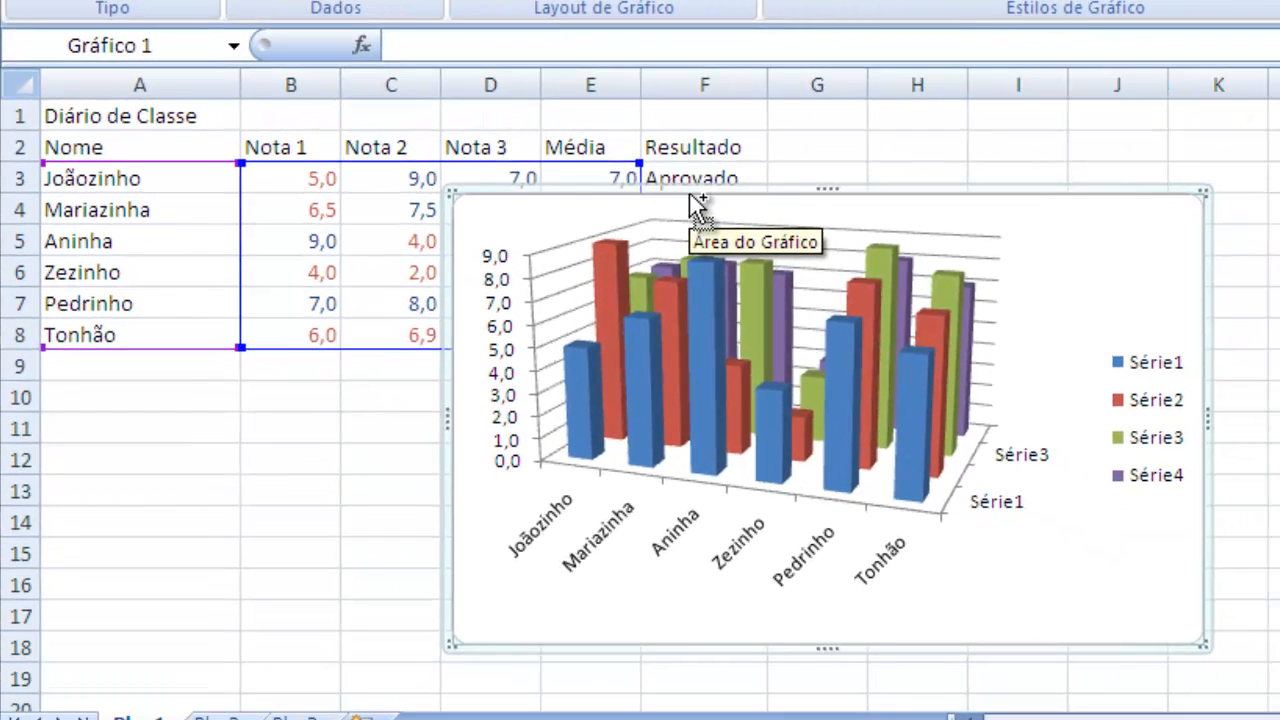
# Enlarge the chart, move it down below the first student rows and delete it
pyautogui.moveTo(1117, 561); pyautogui.dragTo(1277, 591)
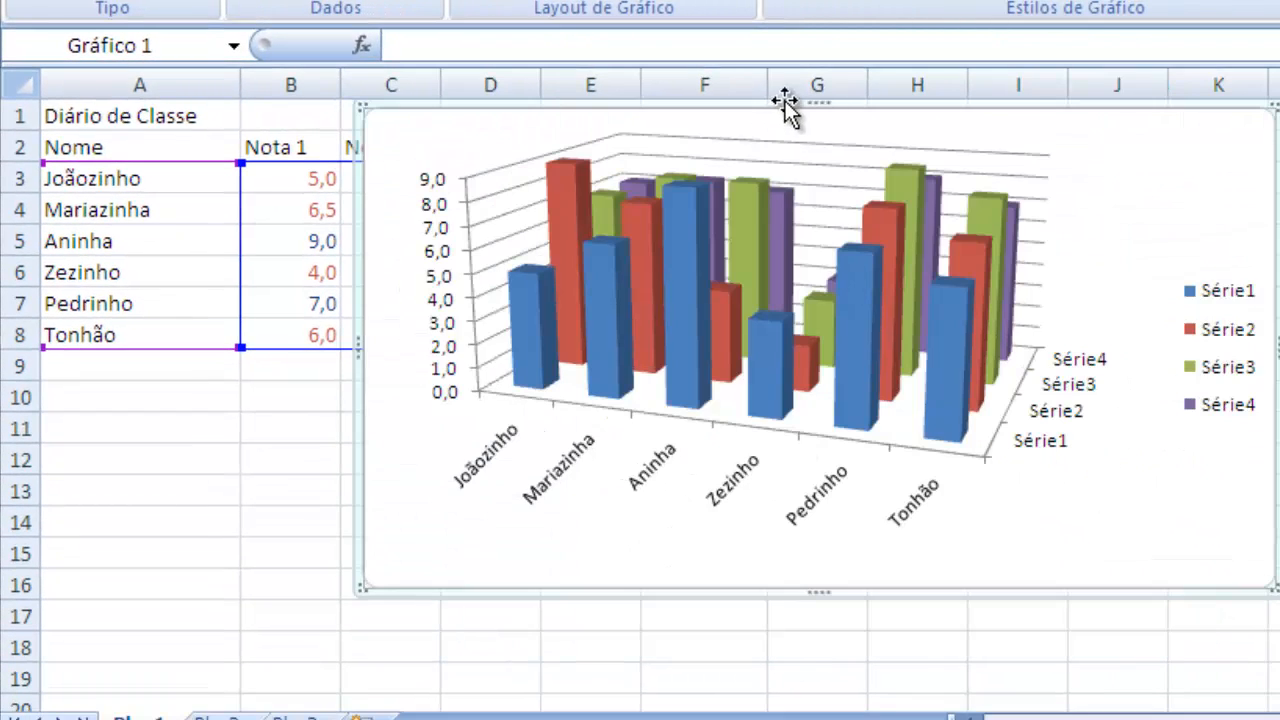
pyautogui.moveTo(803, 112); pyautogui.dragTo(806, 230)
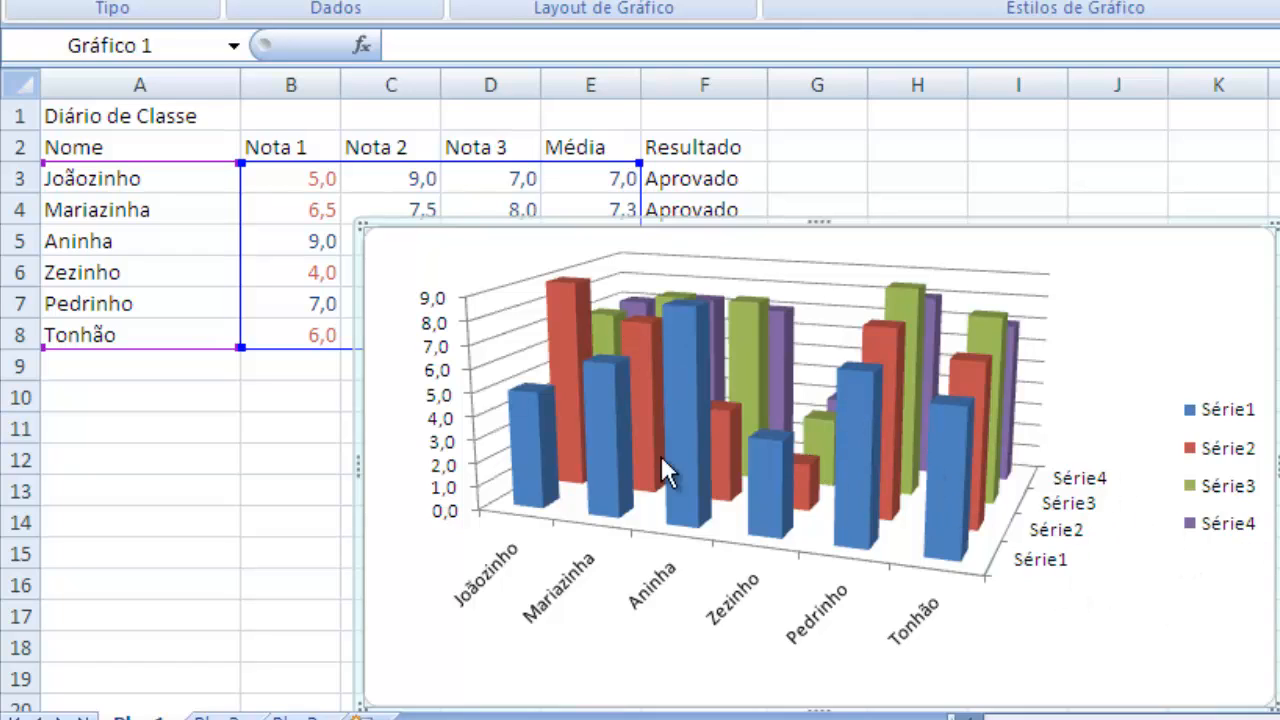
pyautogui.press('Delete')
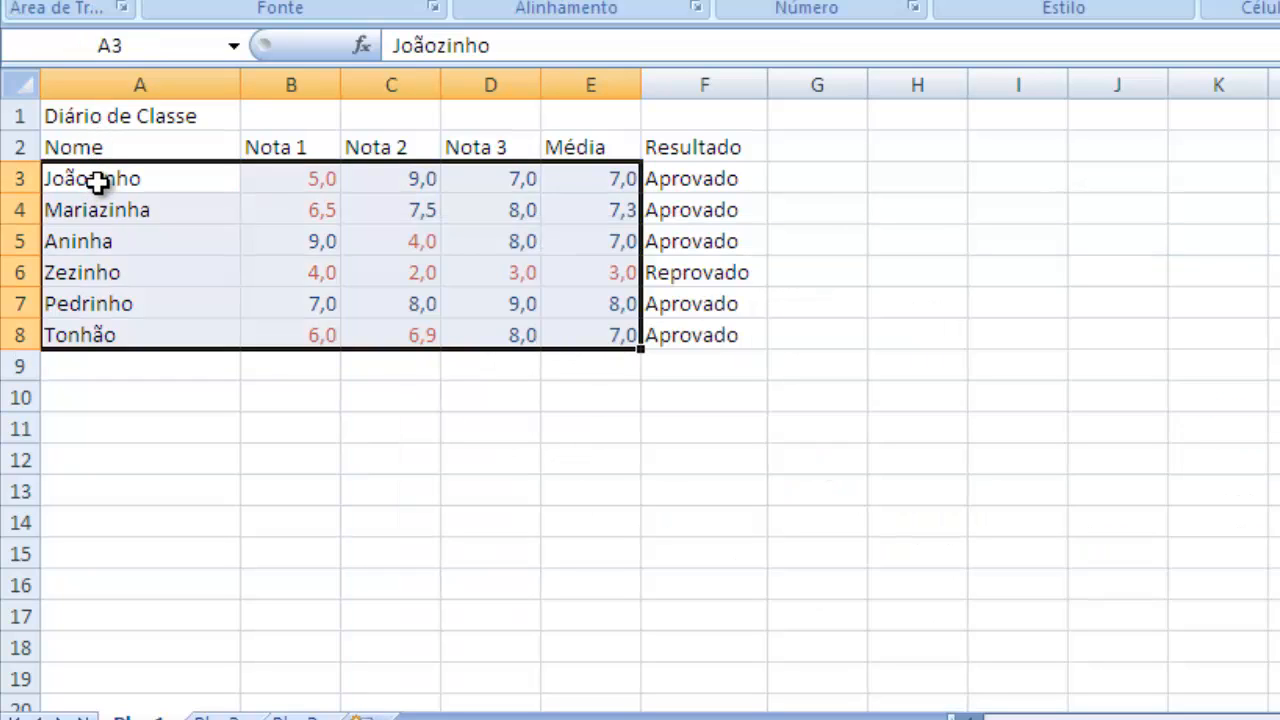
# Insert a 3D column chart with series in depth from A2:E8, including the header row, and enlarge it
pyautogui.moveTo(97, 149); pyautogui.dragTo(584, 334)
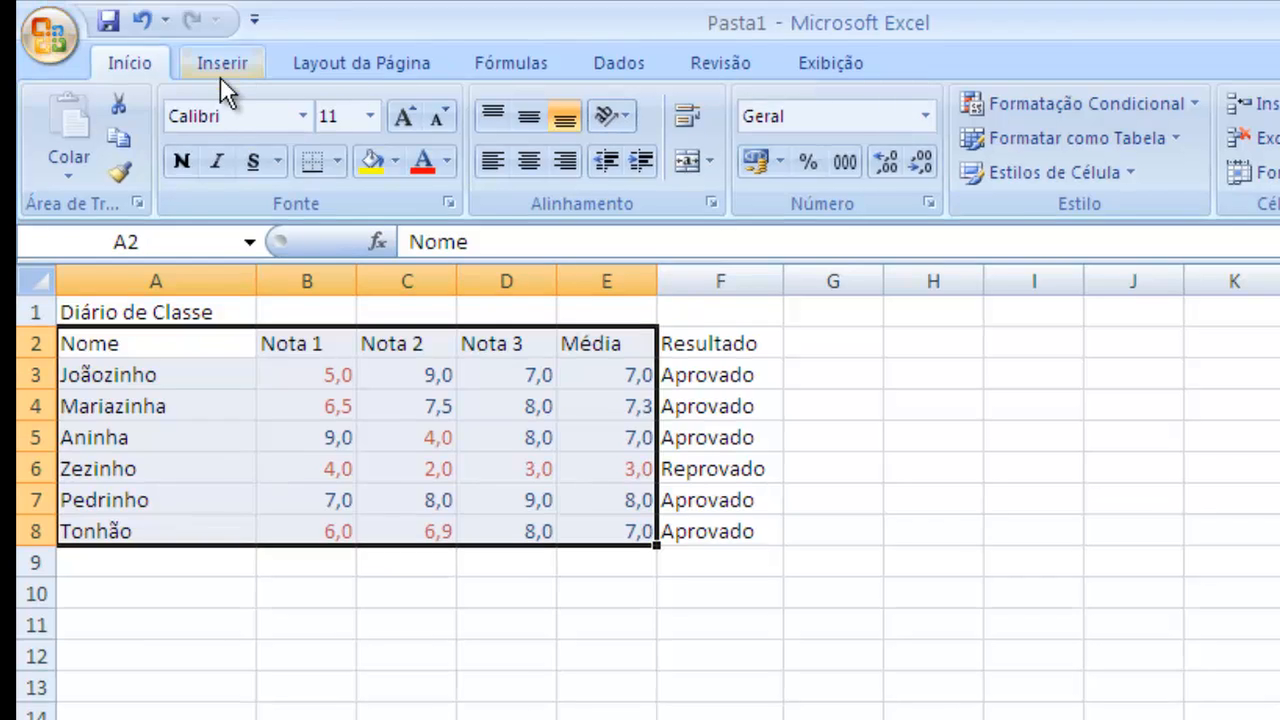
pyautogui.click(220, 65)
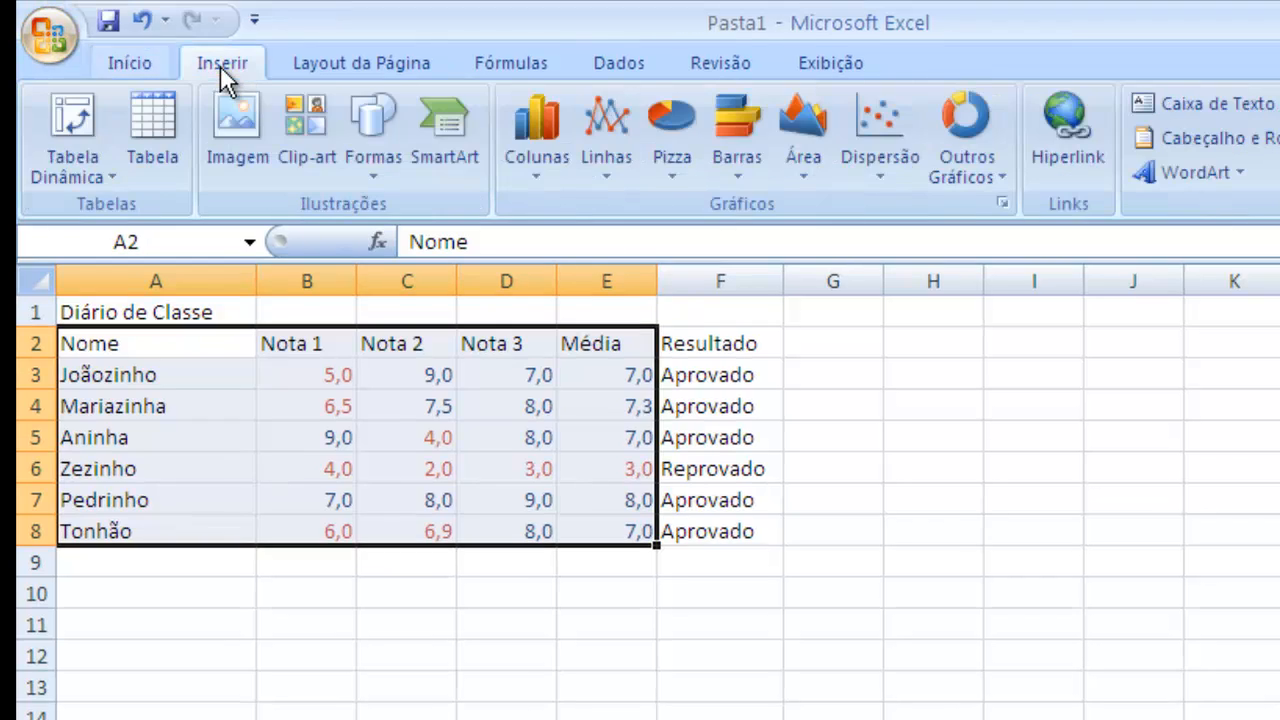
pyautogui.click(550, 160)
pyautogui.click(818, 385)
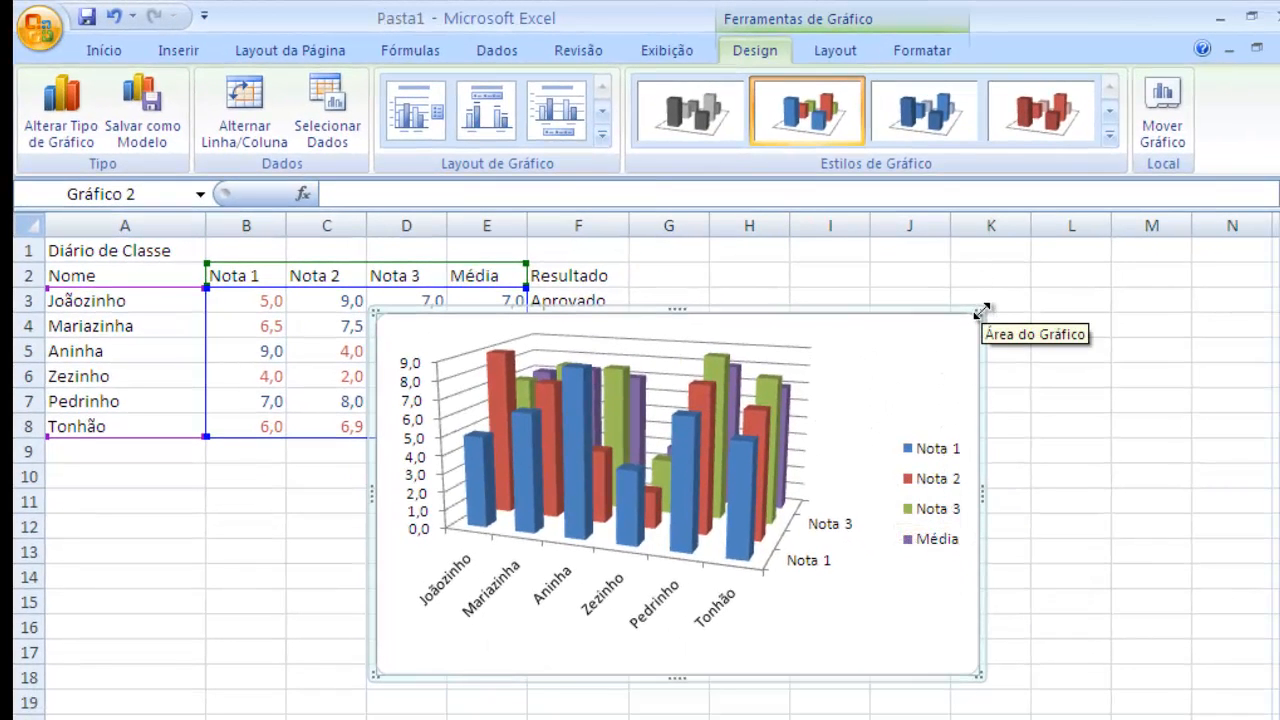
pyautogui.moveTo(980, 314); pyautogui.dragTo(1078, 224)
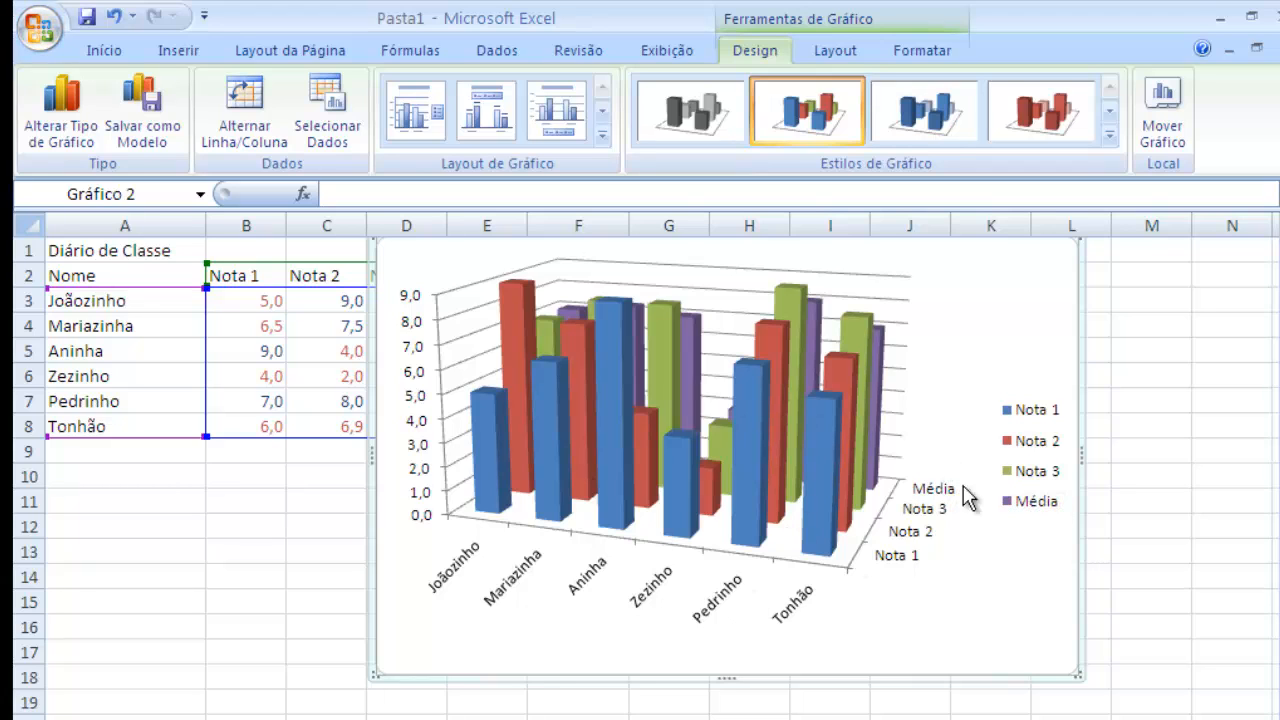
# Examine the chart's Nota 3 series, gridlines and plot area, and look through the available chart styles
pyautogui.click(862, 442)
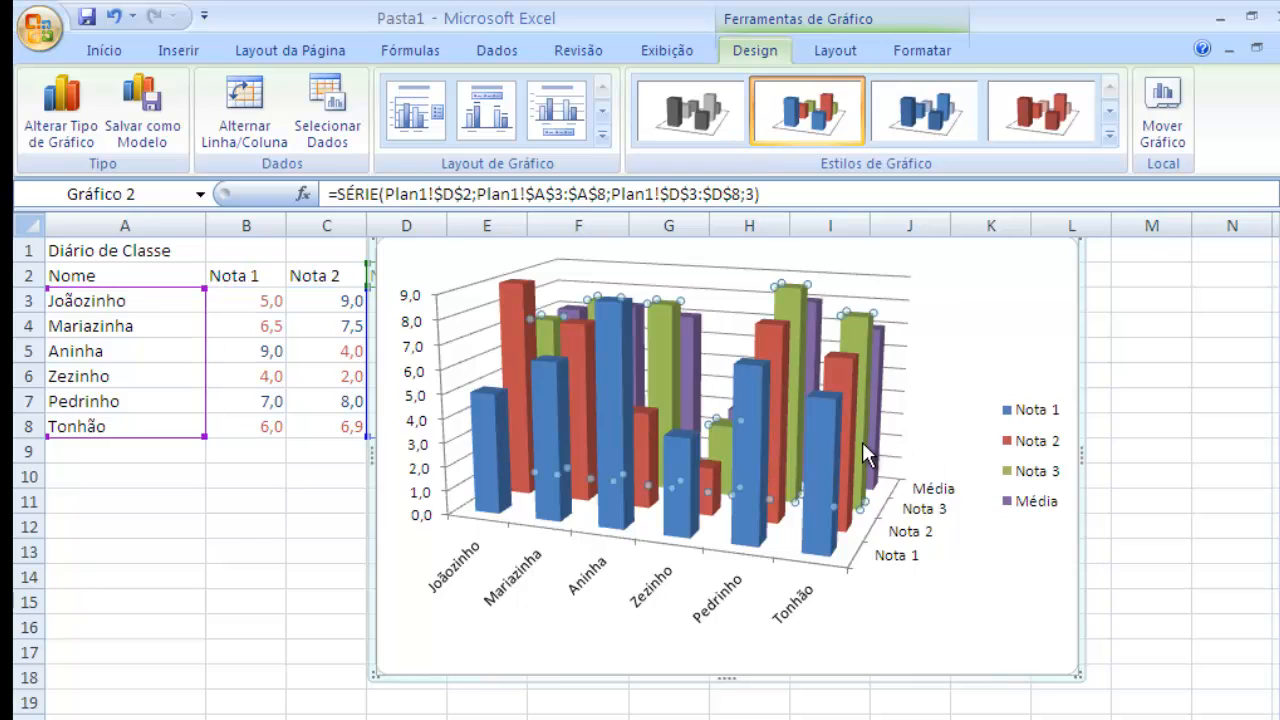
pyautogui.click(897, 337)
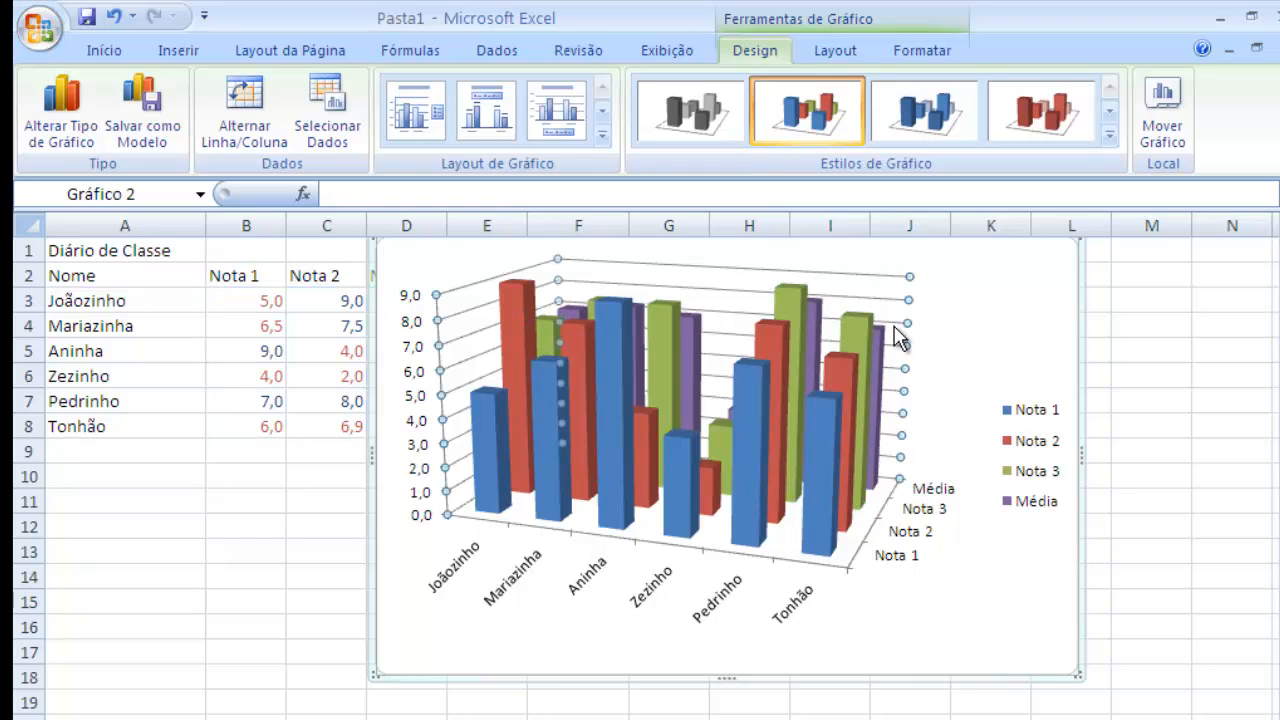
pyautogui.click(850, 570)
pyautogui.click(845, 597)
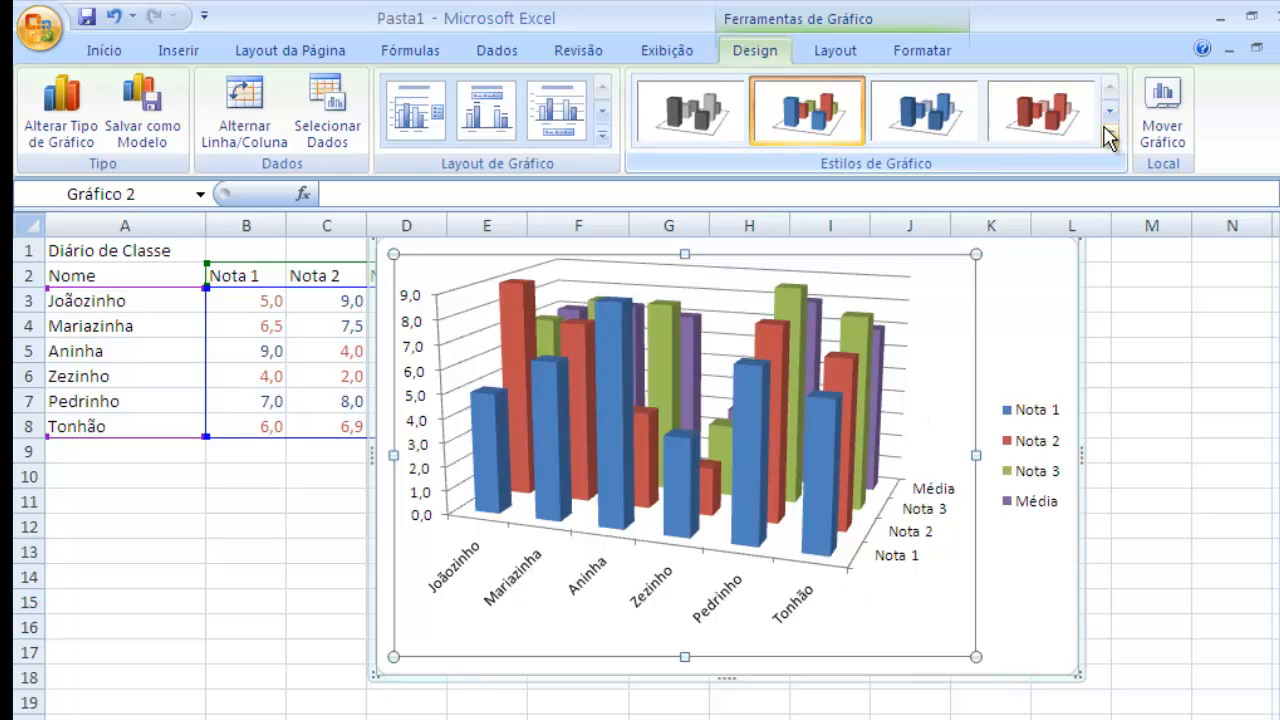
pyautogui.click(1109, 134)
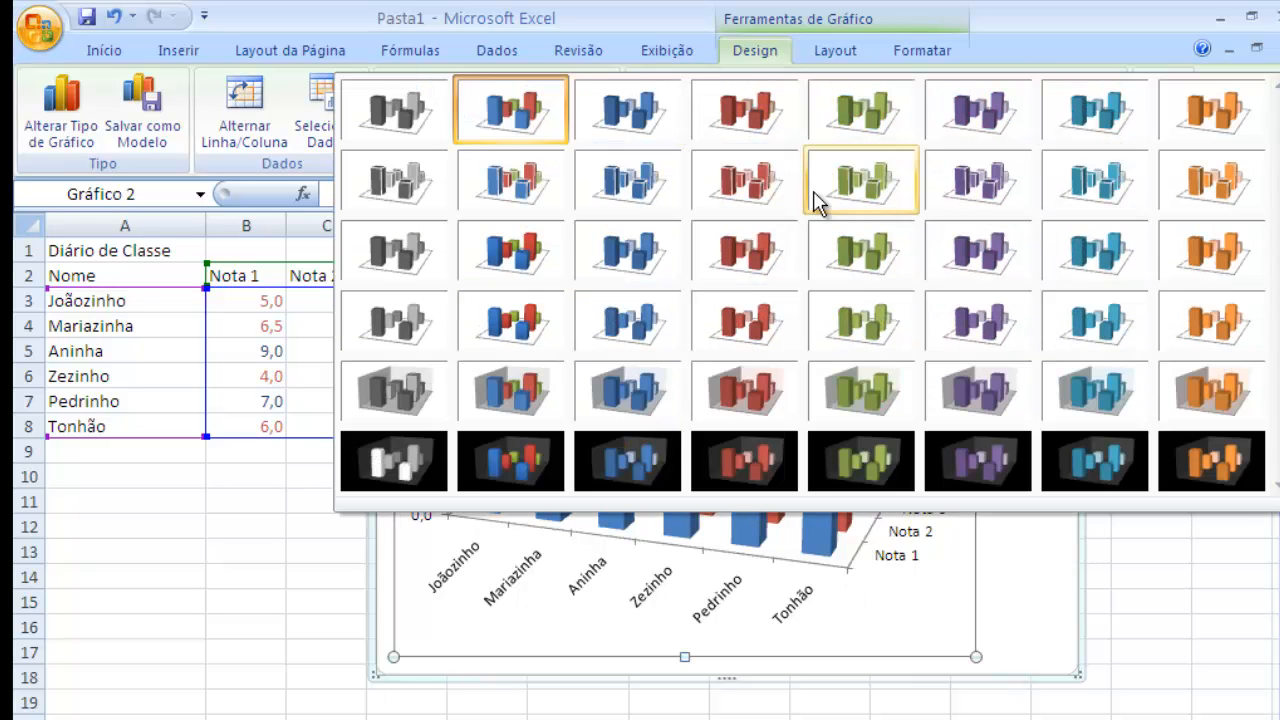
pyautogui.click(610, 615)
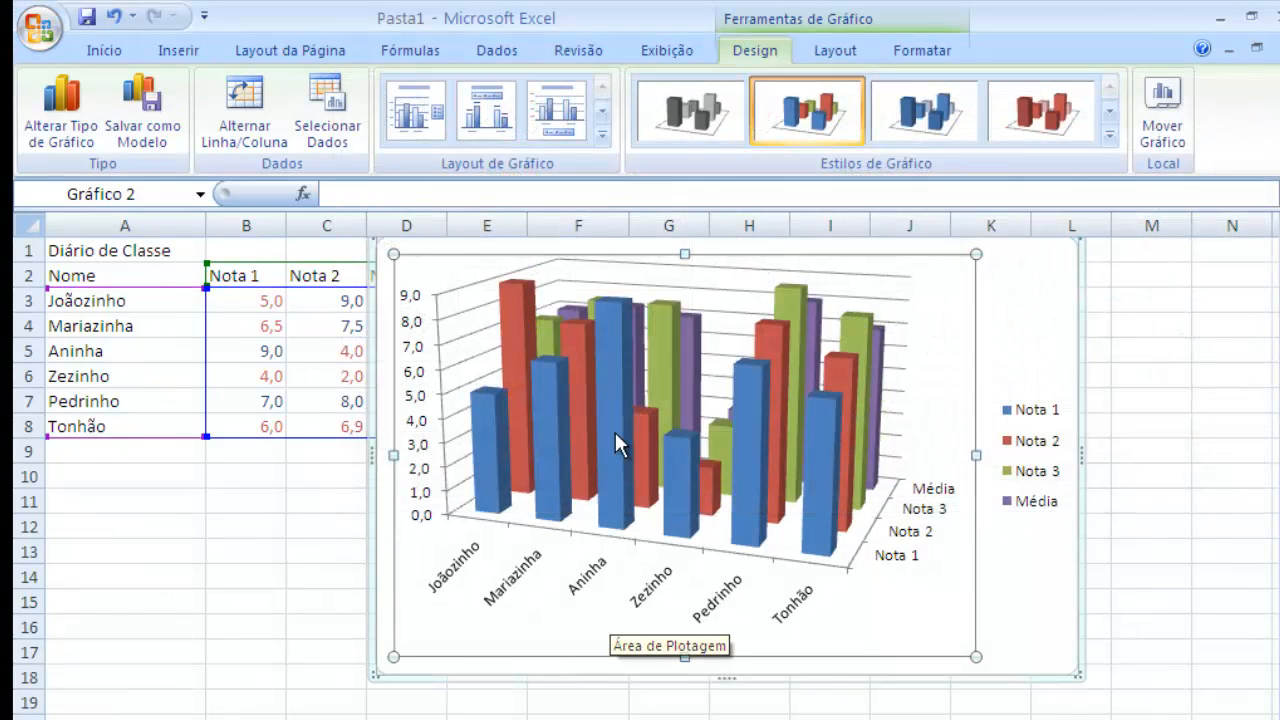
# Change the chart type to the 100% stacked cone
pyautogui.moveTo(616, 436)
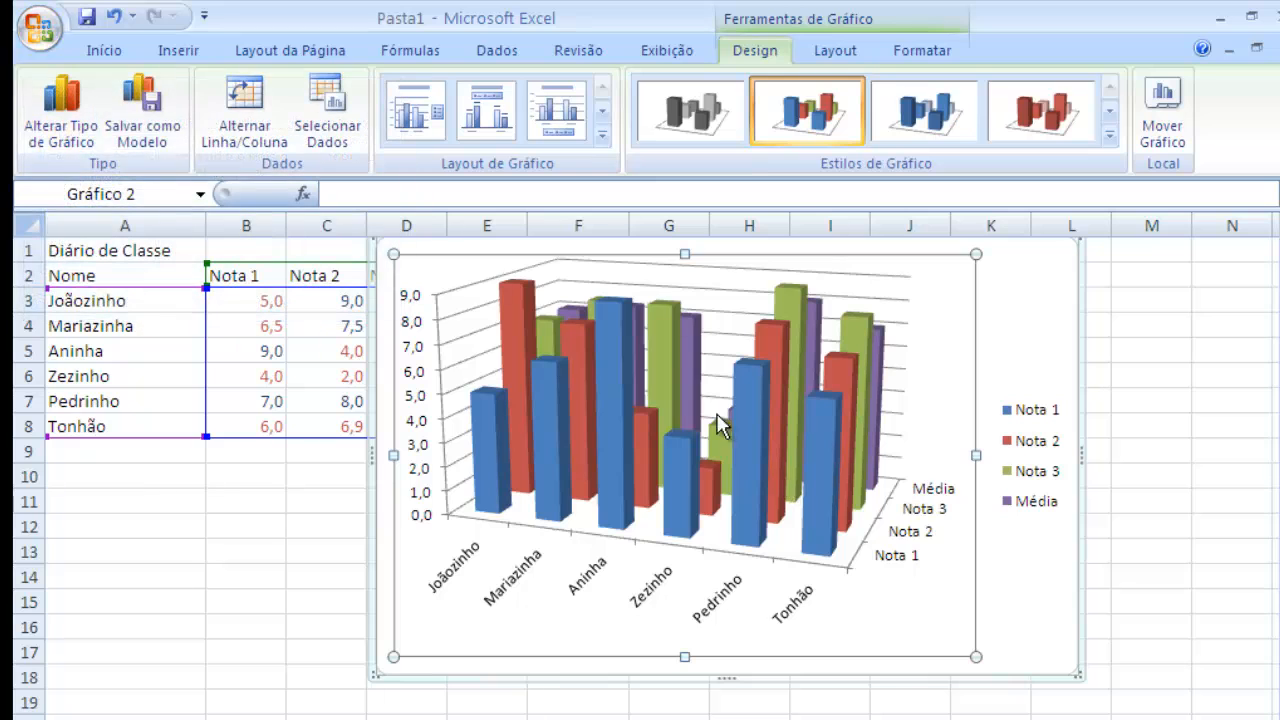
pyautogui.click(88, 119)
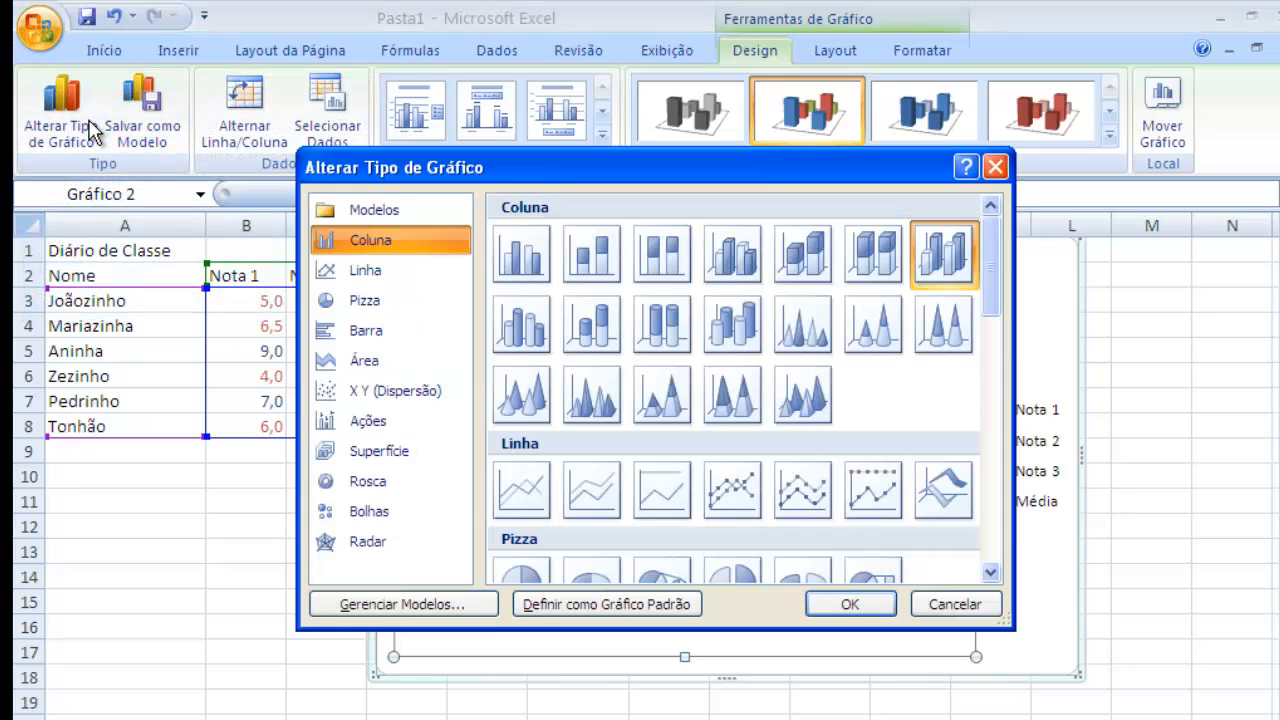
pyautogui.click(941, 324)
pyautogui.click(858, 604)
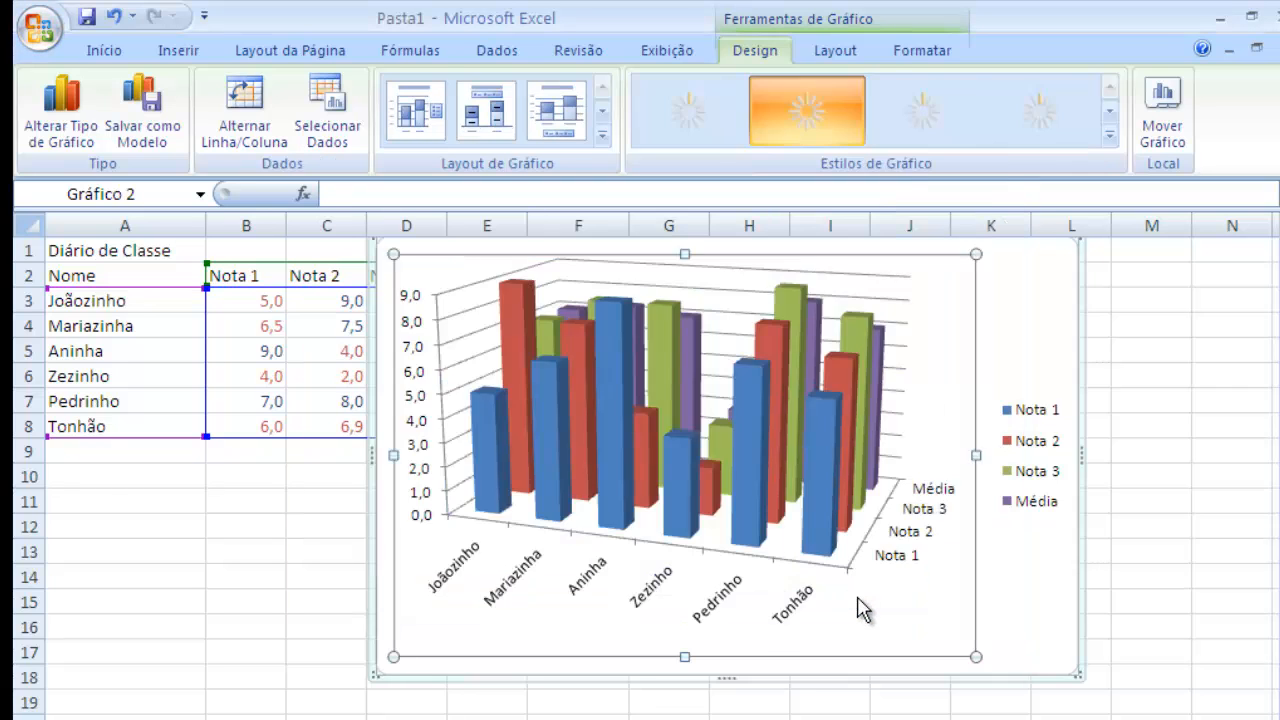
# Change the chart type to the 100% stacked line with markers
pyautogui.click(76, 128)
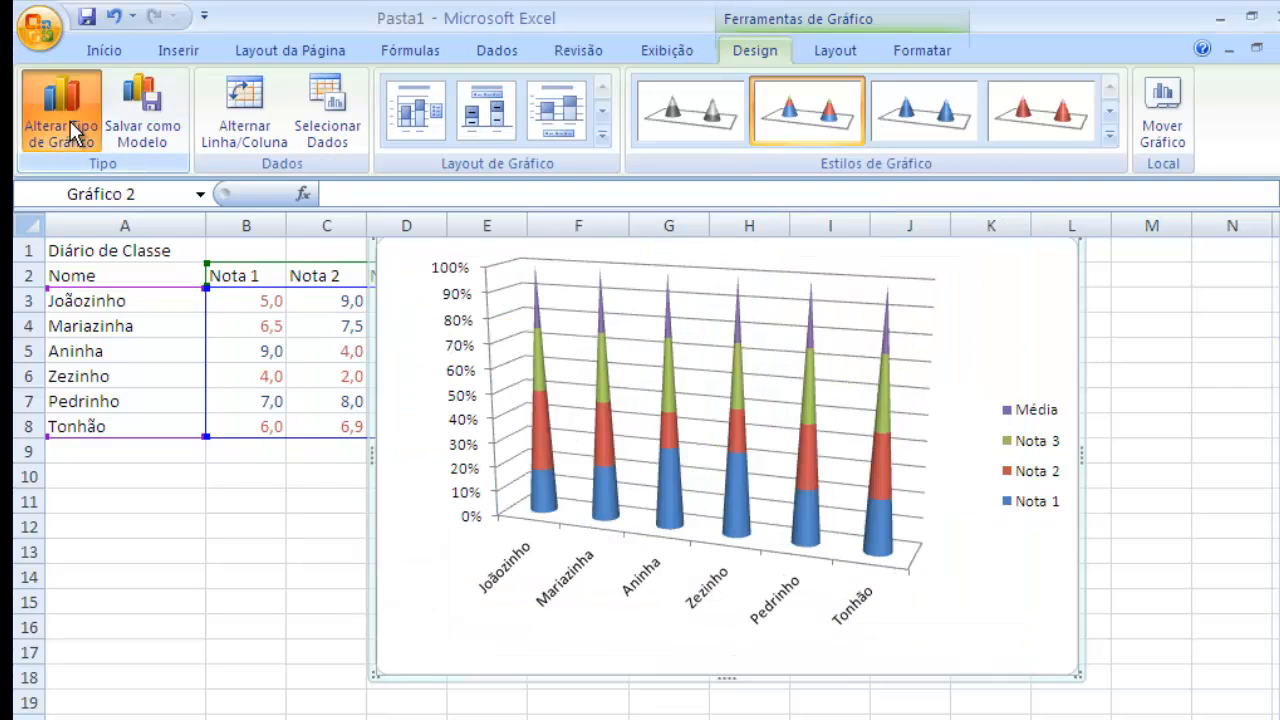
pyautogui.click(873, 492)
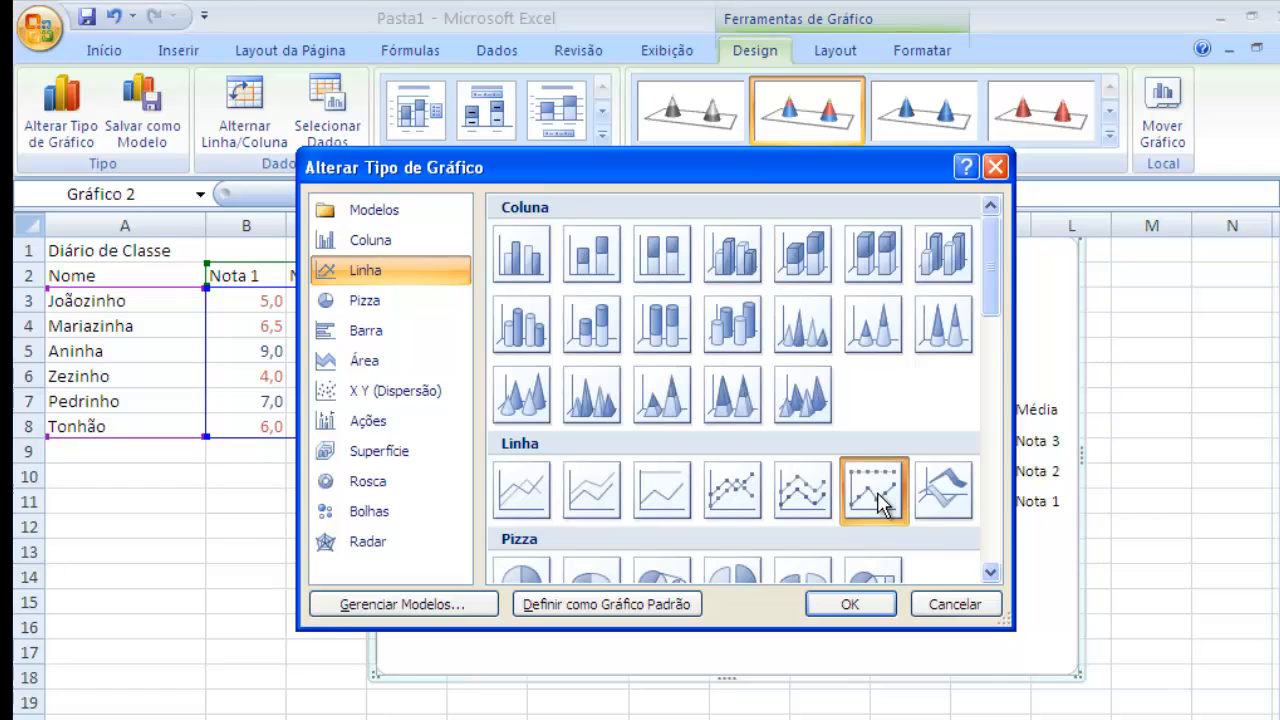
pyautogui.click(852, 604)
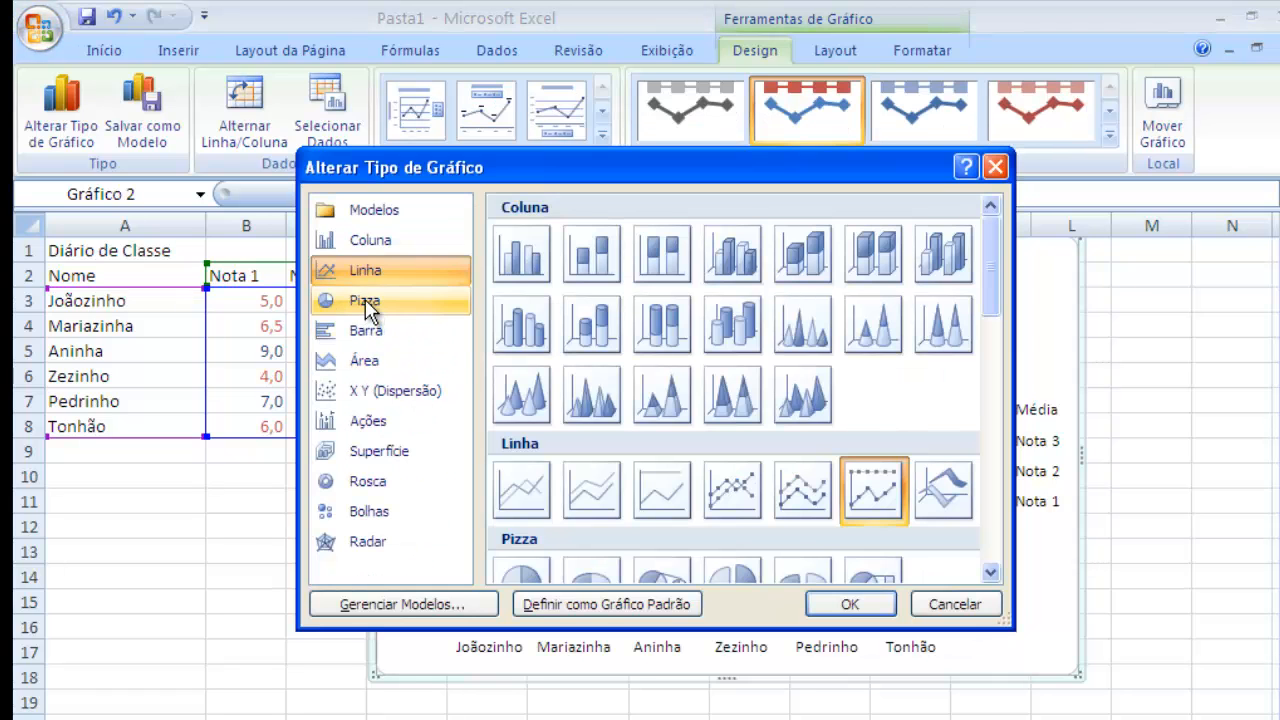
# Change the chart type to the exploded 3D pie and move the chart down to start near row 3
pyautogui.click(365, 300)
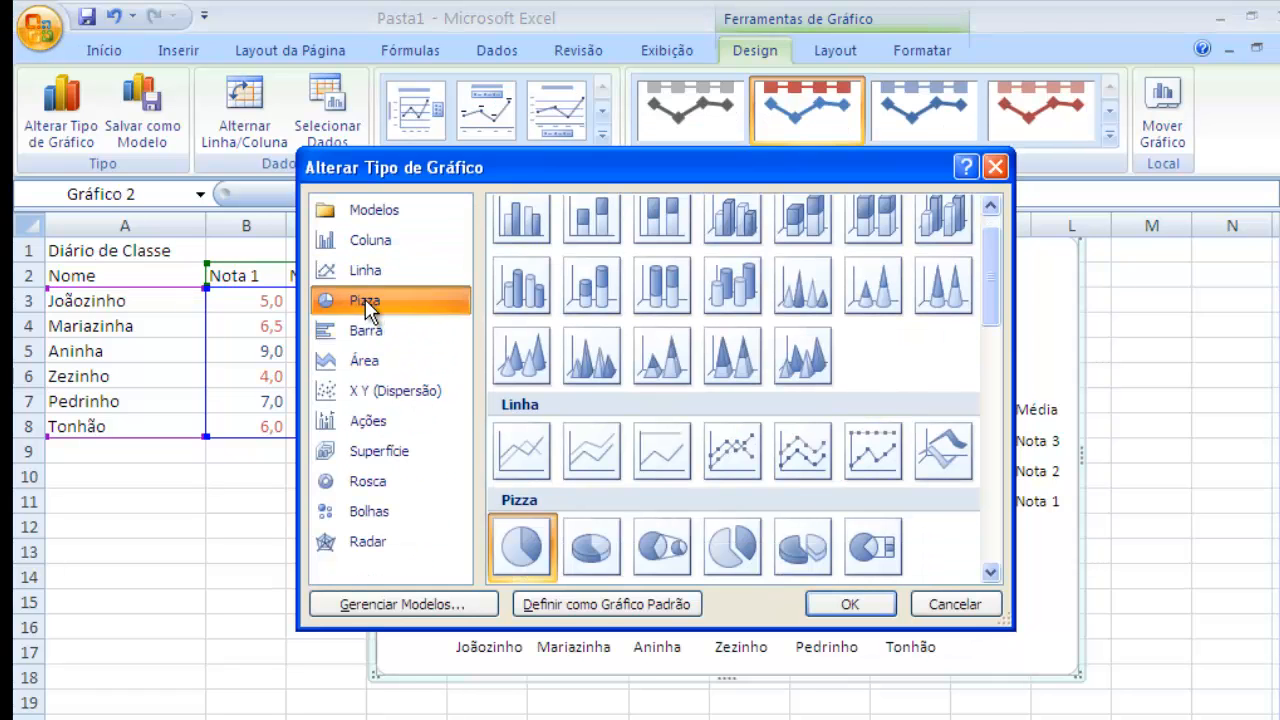
pyautogui.click(810, 540)
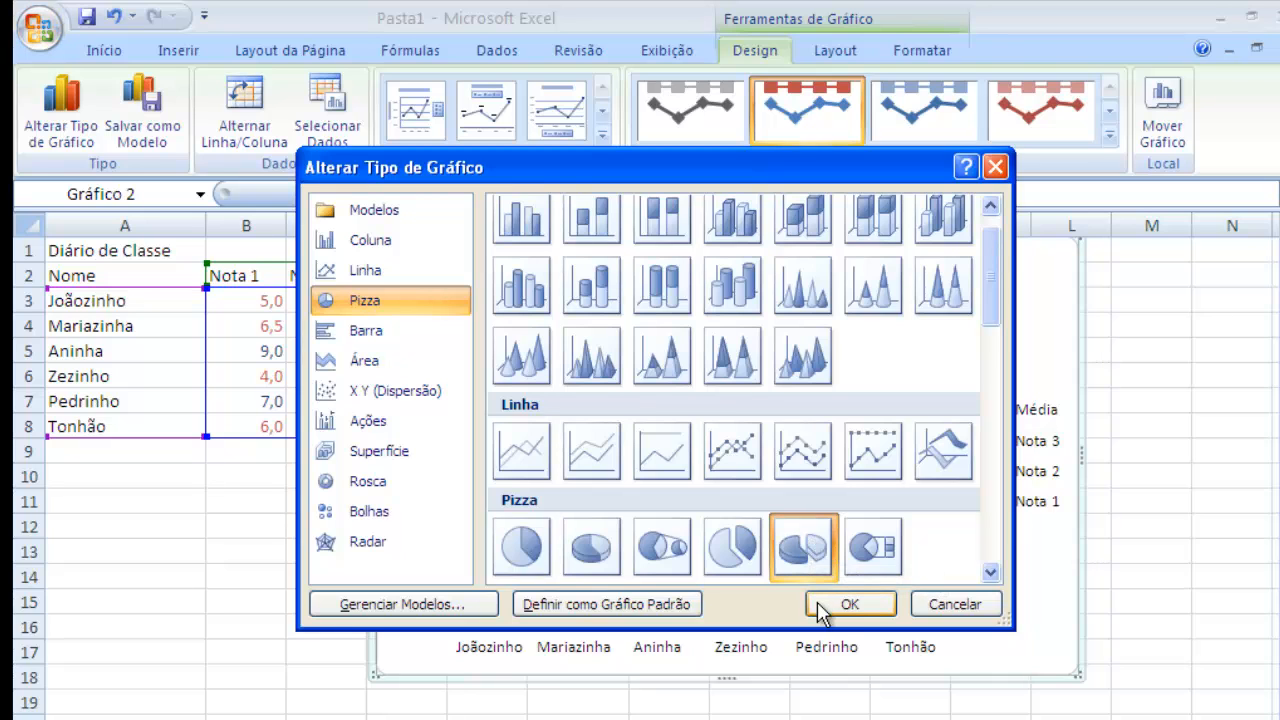
pyautogui.click(845, 605)
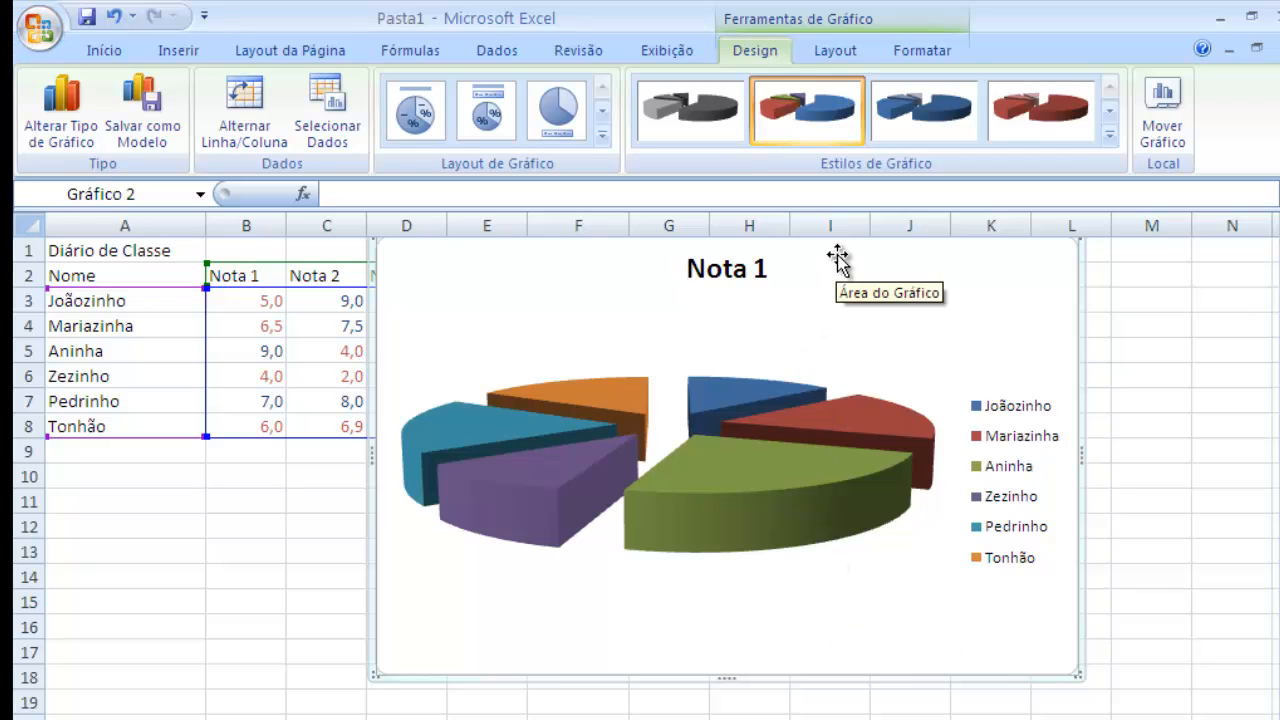
pyautogui.moveTo(834, 252); pyautogui.dragTo(763, 318)
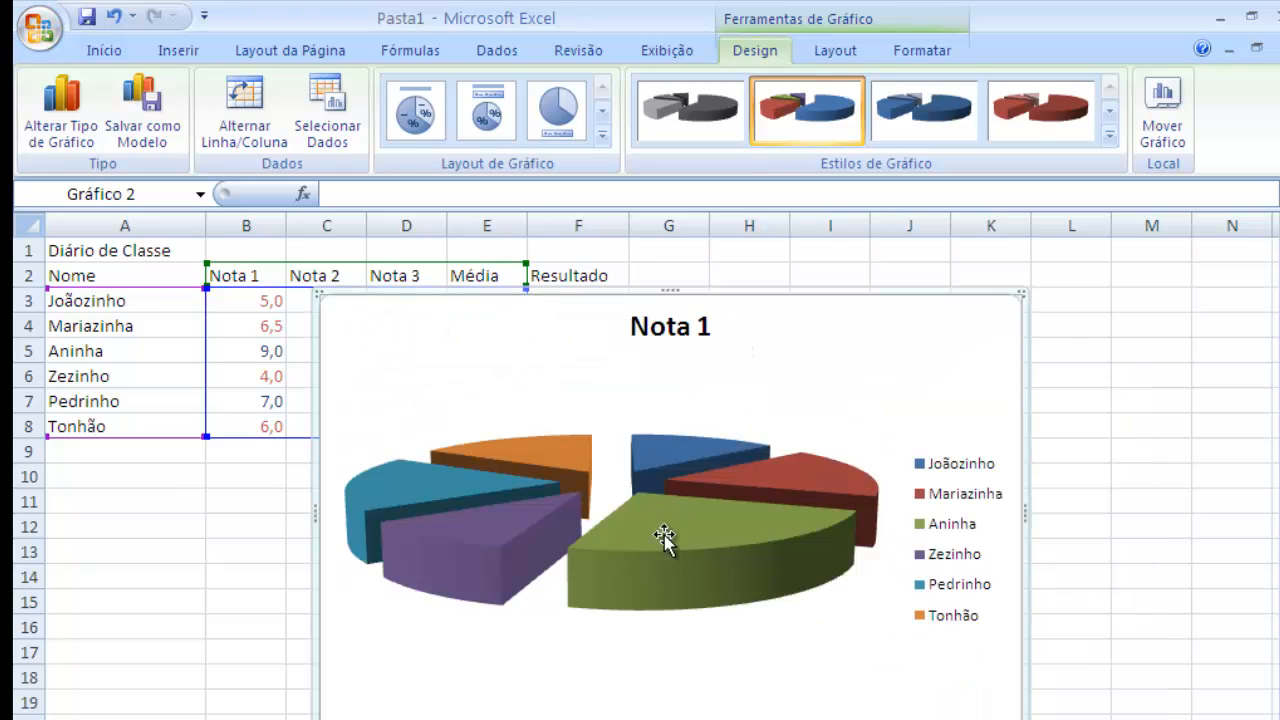
# Close up the exploded pie slices, pulling the green slice out on its own and fitting it back into the pie
pyautogui.click(687, 567)
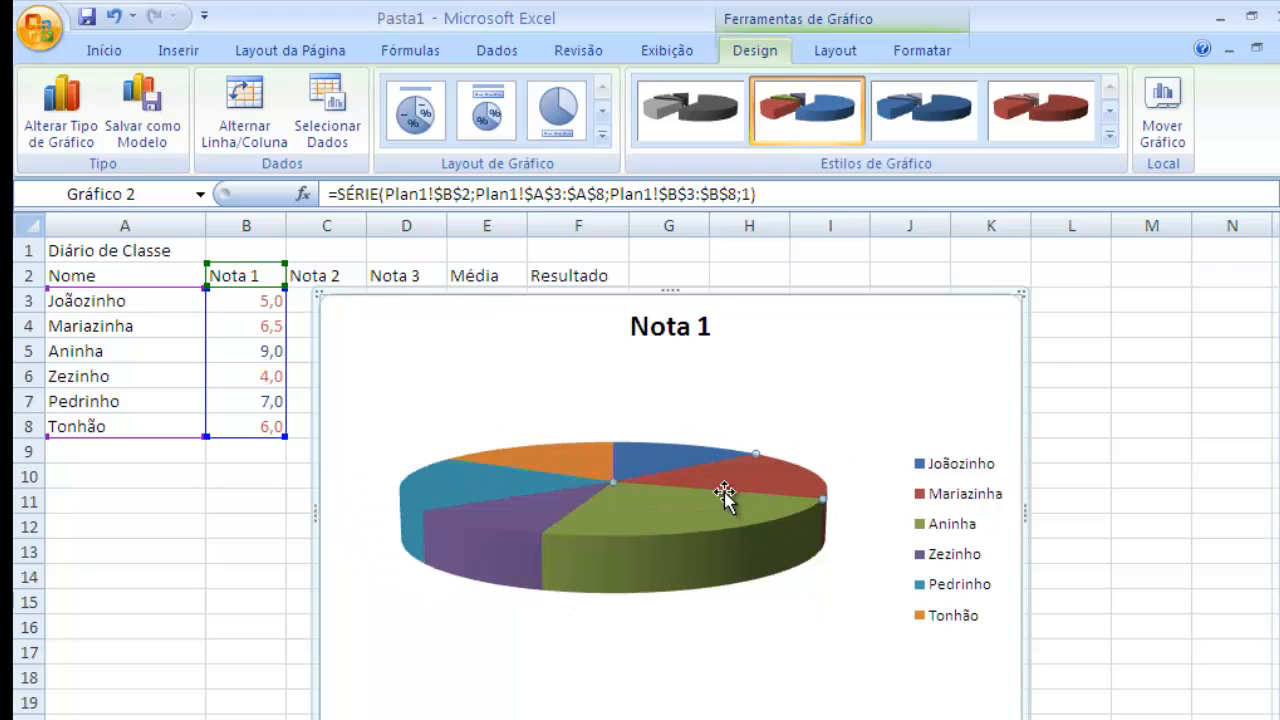
pyautogui.rightClick(676, 545)
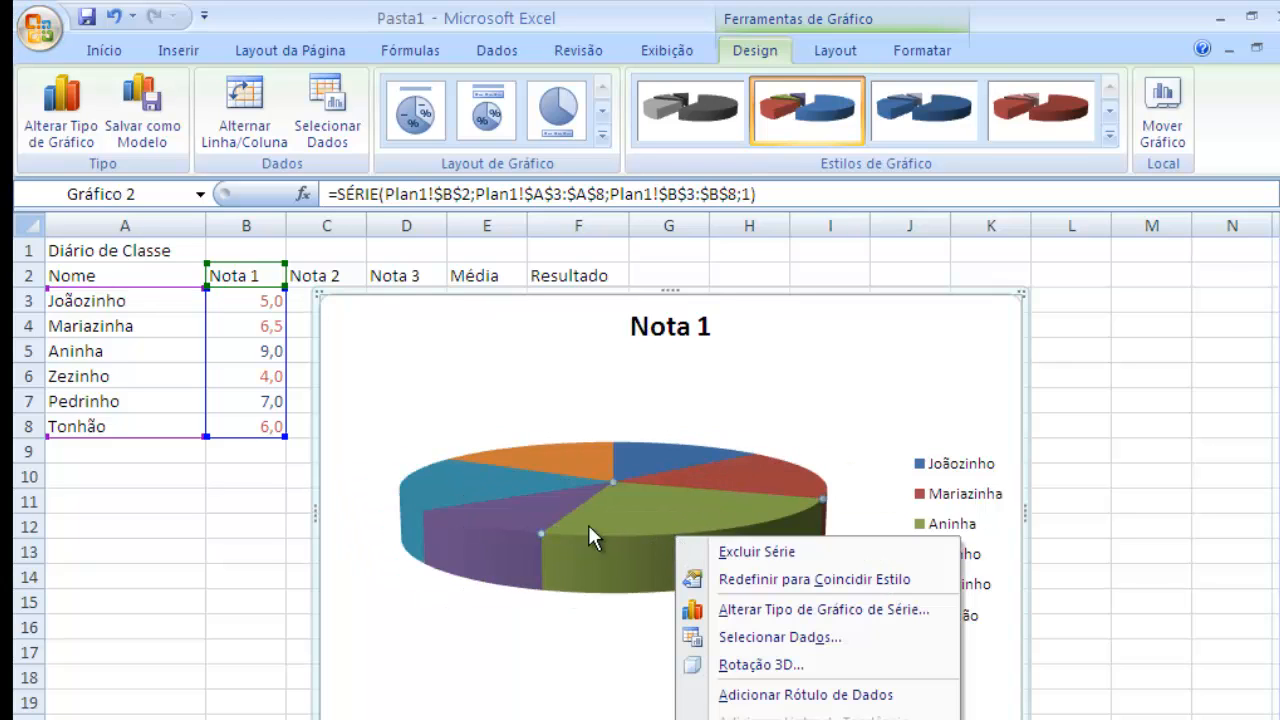
pyautogui.moveTo(590, 550); pyautogui.dragTo(608, 642)
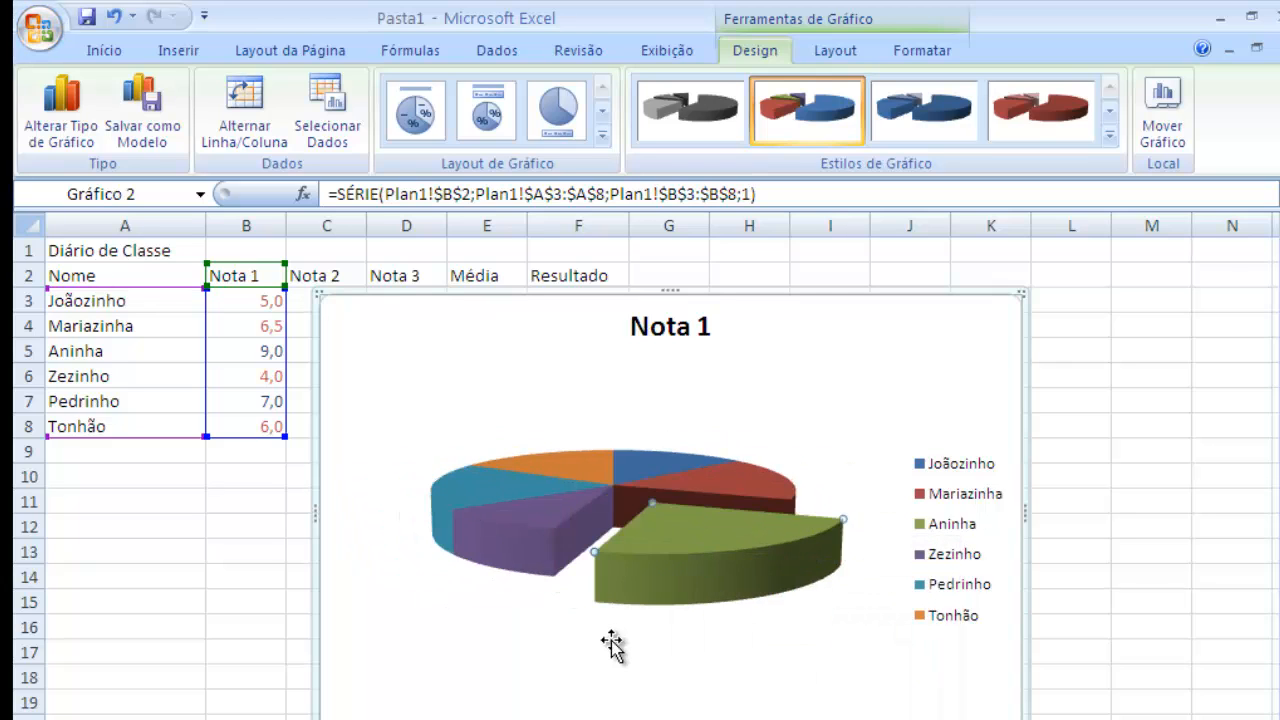
pyautogui.moveTo(534, 543)
pyautogui.mouseDown()
pyautogui.moveTo(497, 577)
pyautogui.moveTo(530, 550)
pyautogui.mouseUp()
pyautogui.moveTo(660, 563); pyautogui.dragTo(700, 551)
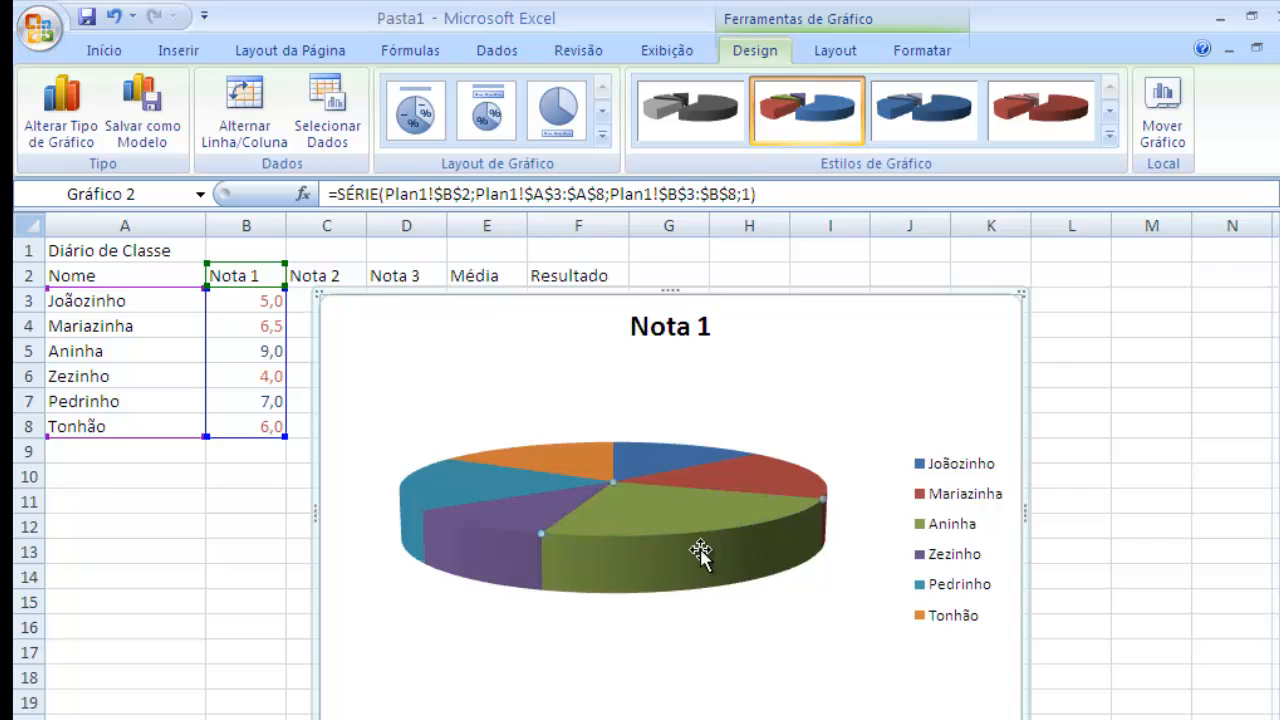
# Move the chart back up to row 1 and shift the pie slightly down within the chart area
pyautogui.moveTo(537, 280); pyautogui.dragTo(525, 232)
pyautogui.moveTo(651, 503)
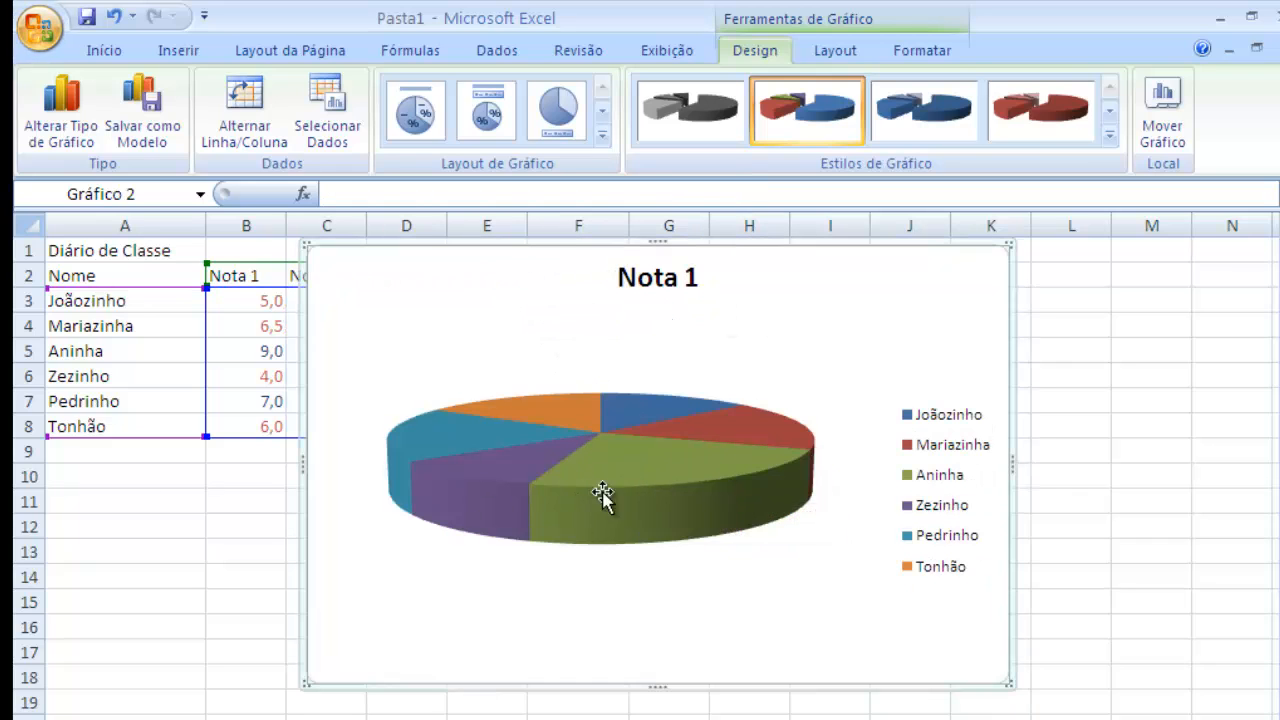
pyautogui.click(632, 487)
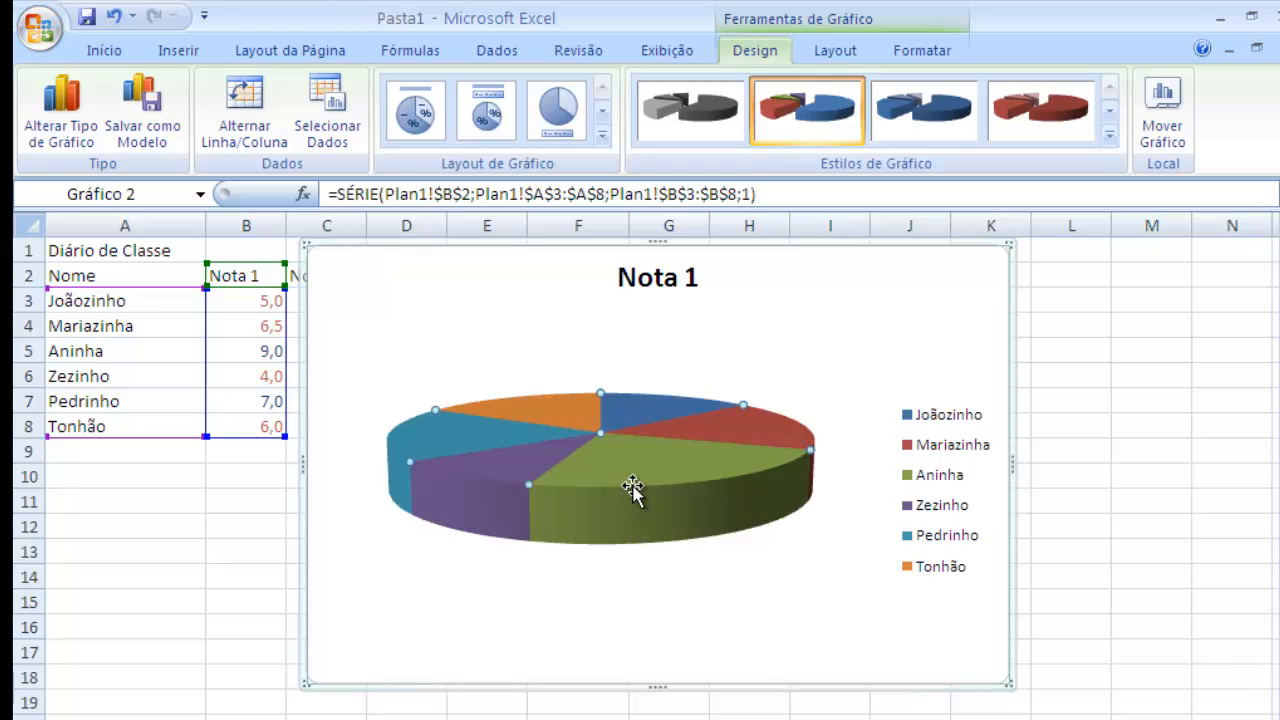
pyautogui.click(405, 287)
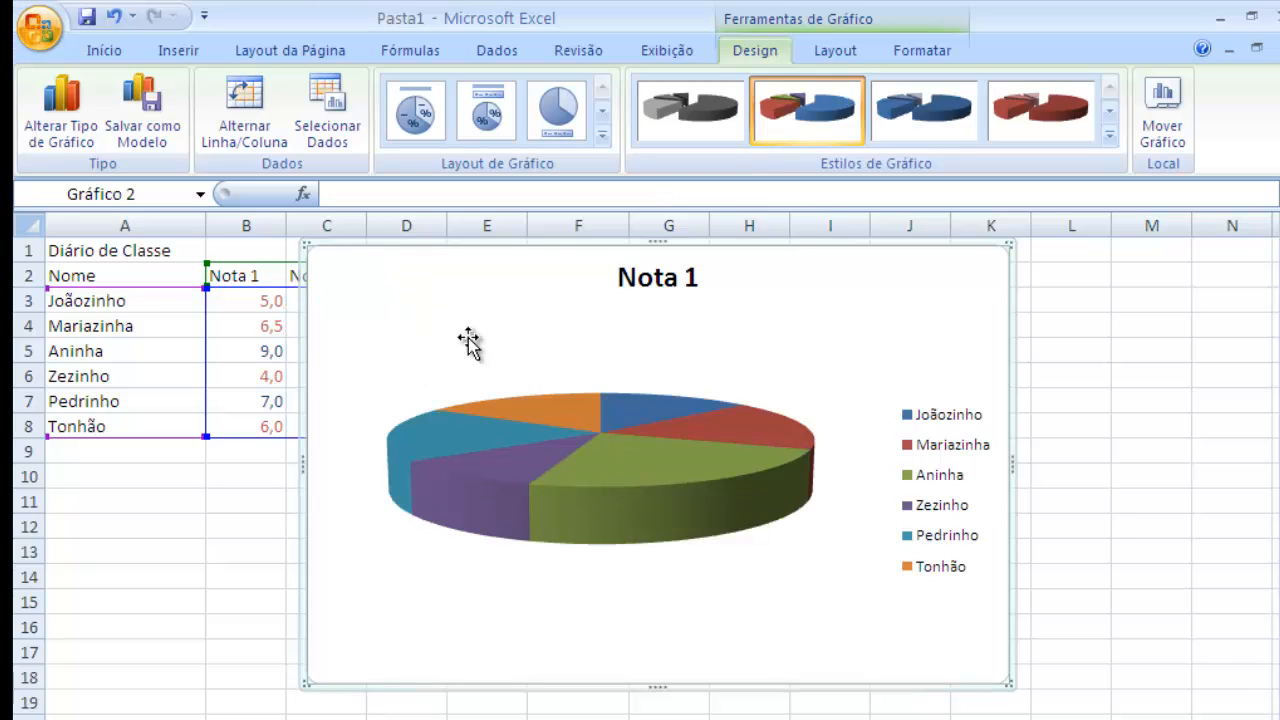
pyautogui.moveTo(625, 491)
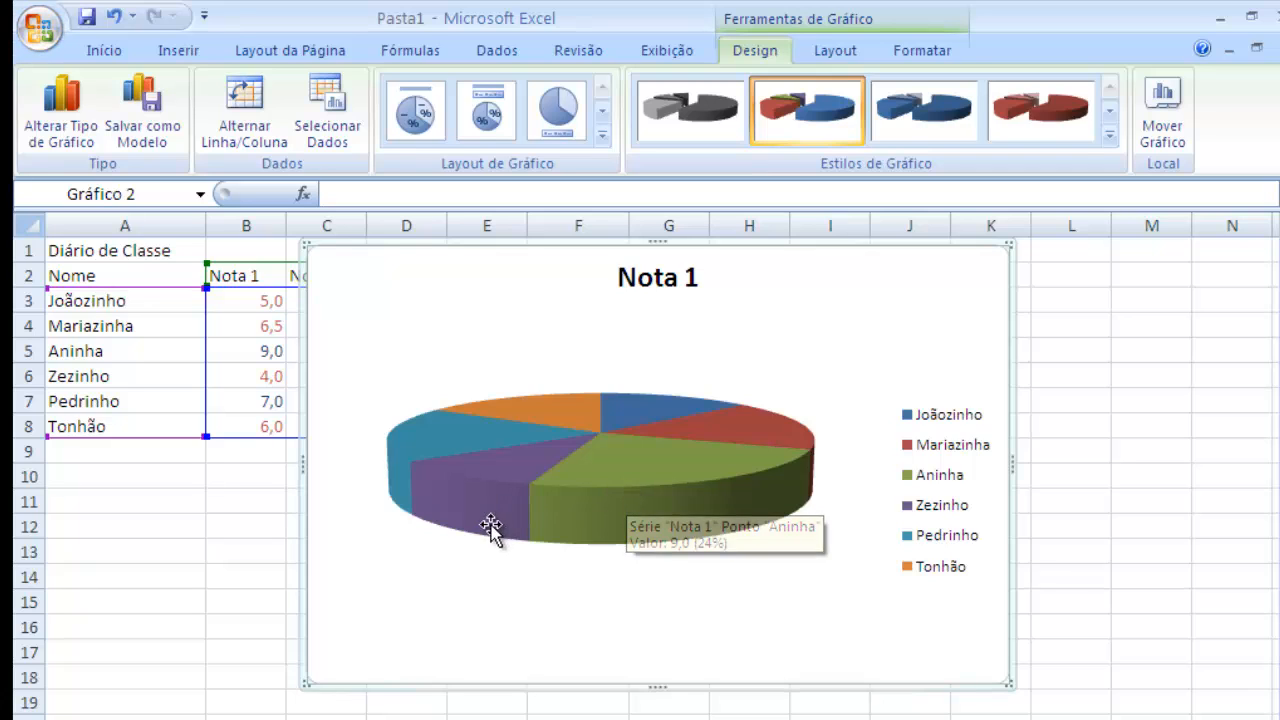
pyautogui.click(478, 548)
pyautogui.click(480, 487)
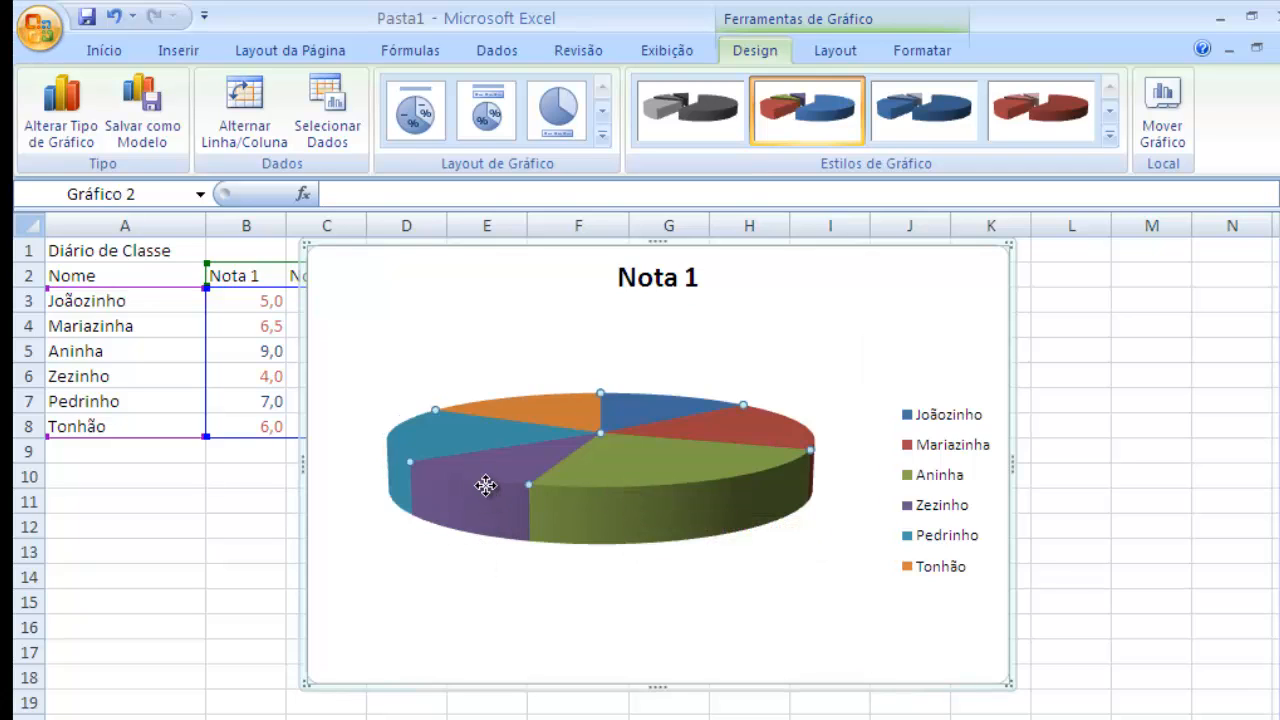
pyautogui.moveTo(420, 530); pyautogui.dragTo(445, 551)
# Open the 3D rotation settings for the pie and set the X rotation to 100°
pyautogui.rightClick(528, 543)
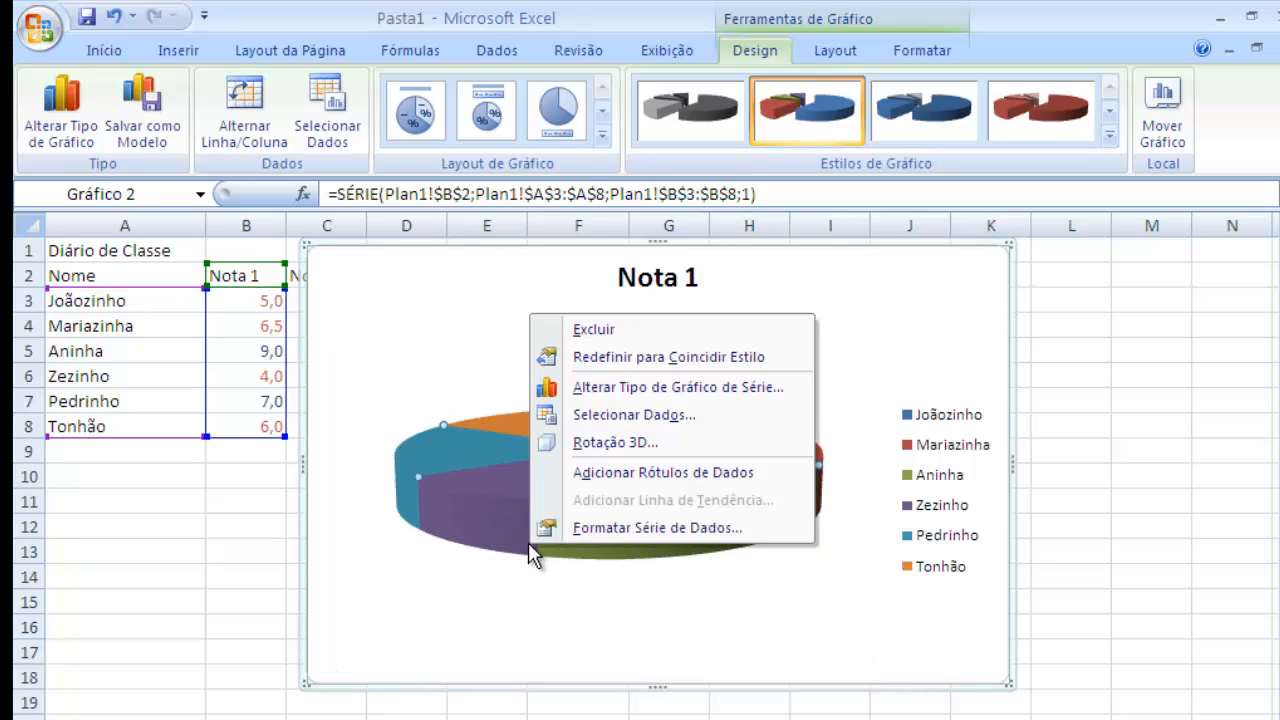
pyautogui.rightClick(471, 523)
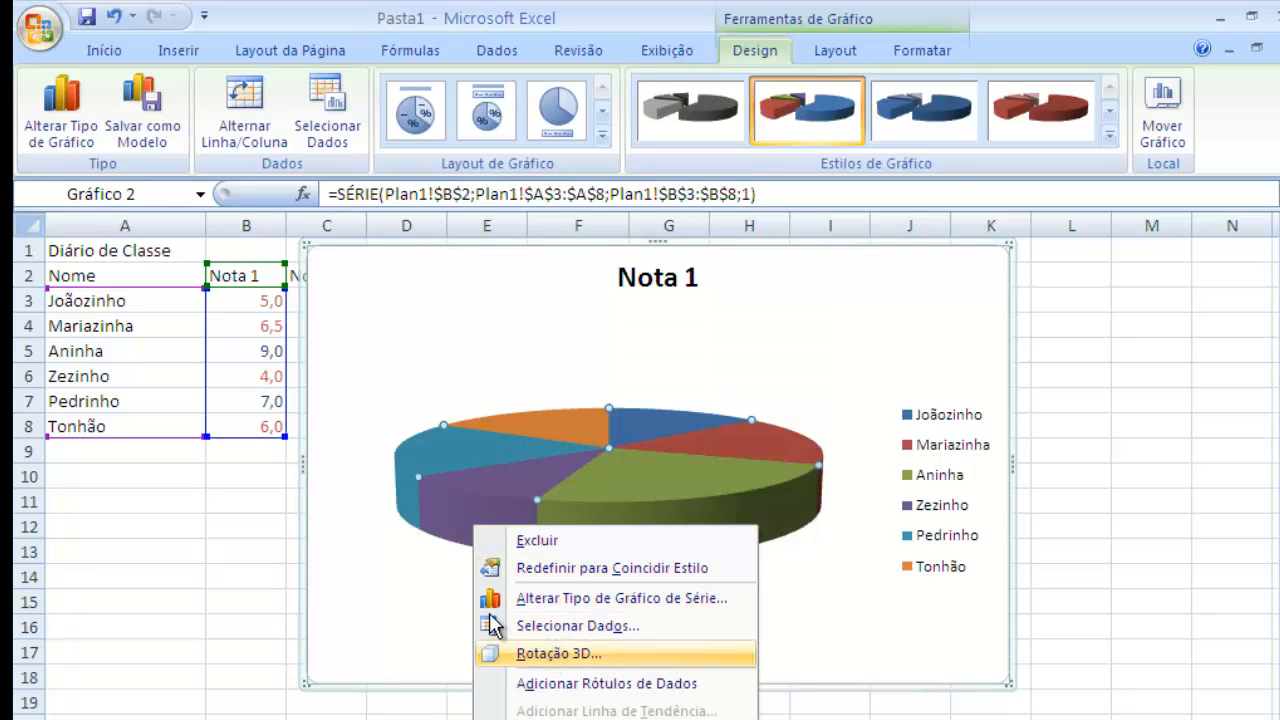
pyautogui.click(553, 650)
pyautogui.moveTo(586, 84); pyautogui.dragTo(898, 53)
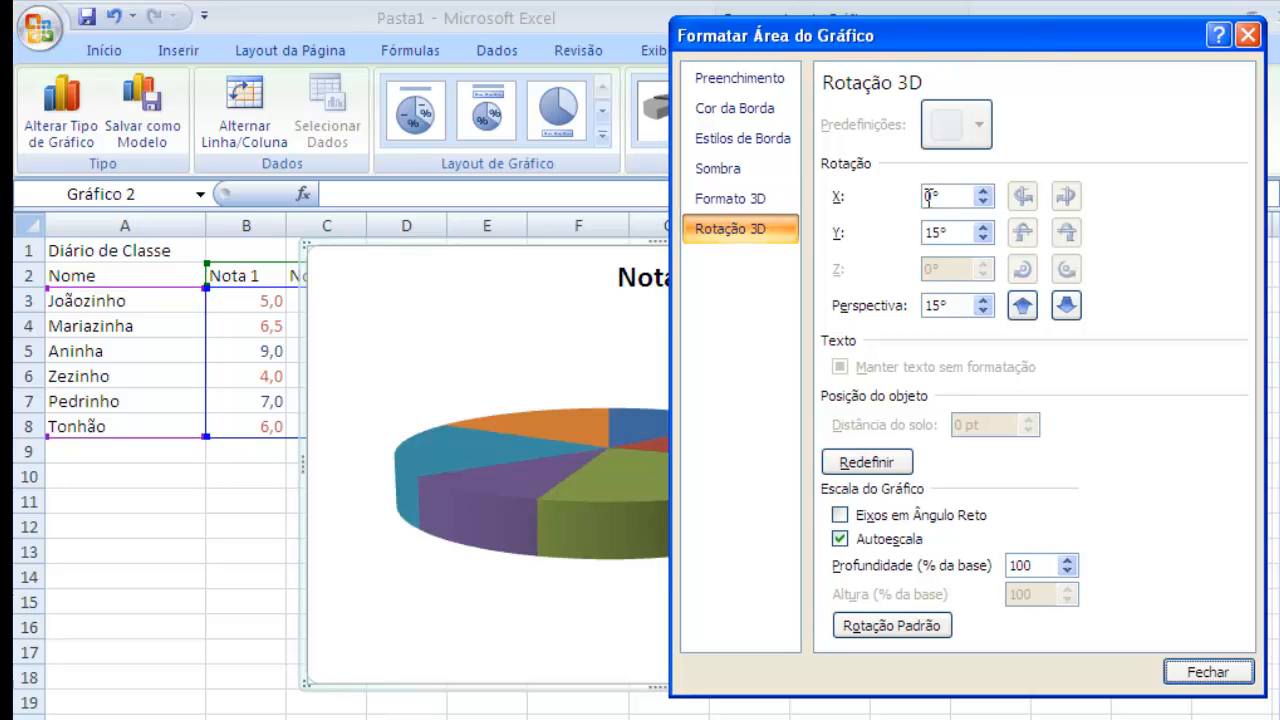
pyautogui.click(983, 191)
pyautogui.click(983, 191)
pyautogui.click(983, 191)
pyautogui.click(983, 191)
pyautogui.click(983, 191)
pyautogui.click(983, 191)
pyautogui.click(984, 191)
pyautogui.click(984, 191)
pyautogui.click(984, 191)
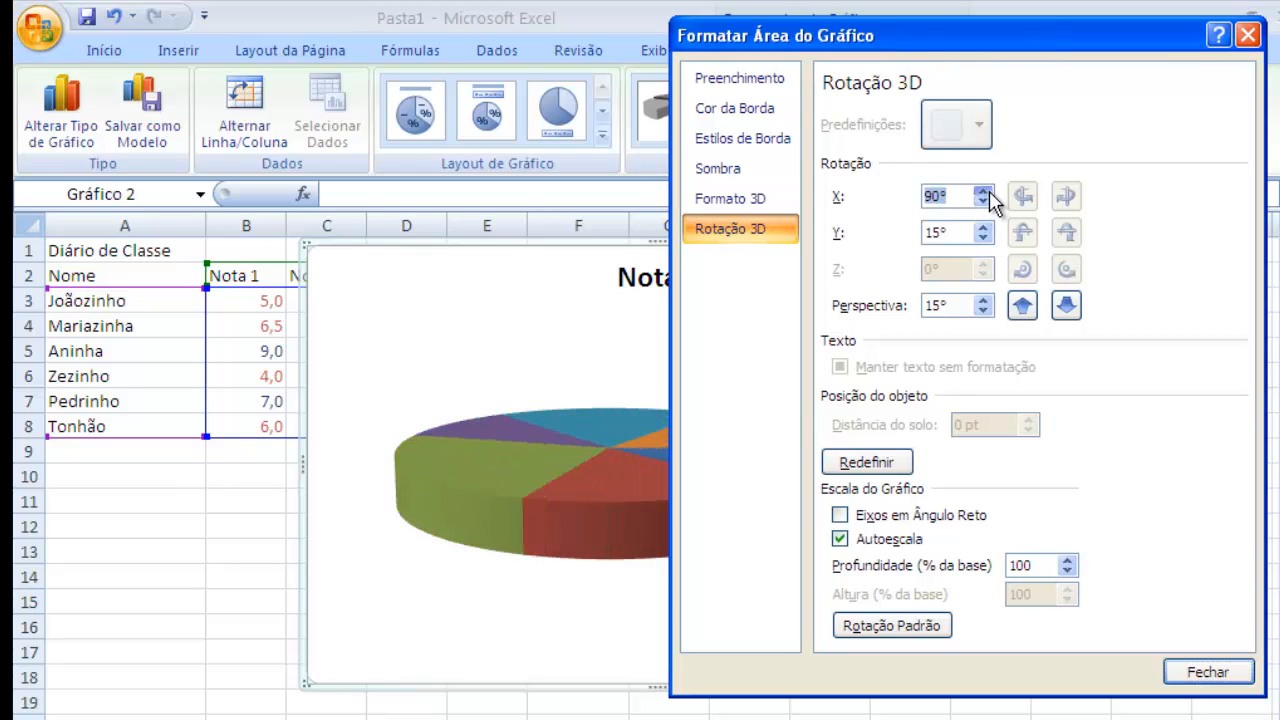
pyautogui.click(984, 192)
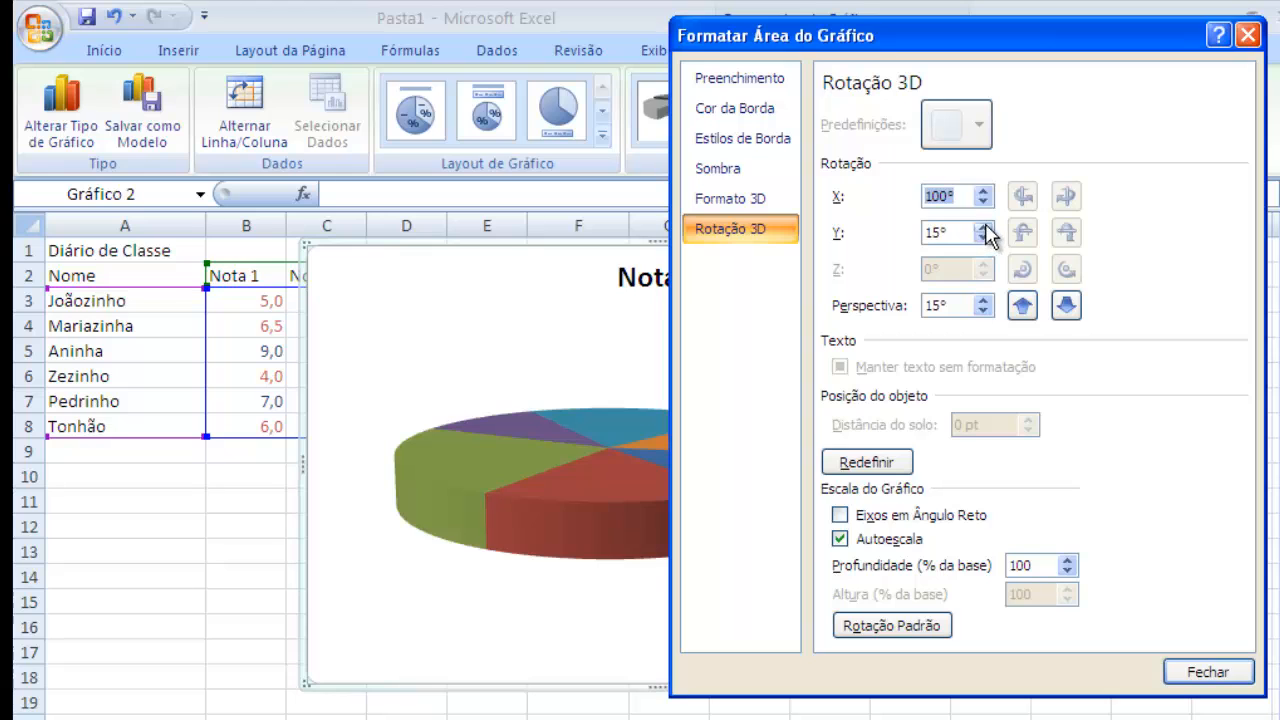
# Set the pie's Y rotation to 20°, trying a perspective of 30° and restoring it to 15°
pyautogui.click(986, 229)
pyautogui.click(986, 229)
pyautogui.click(986, 238)
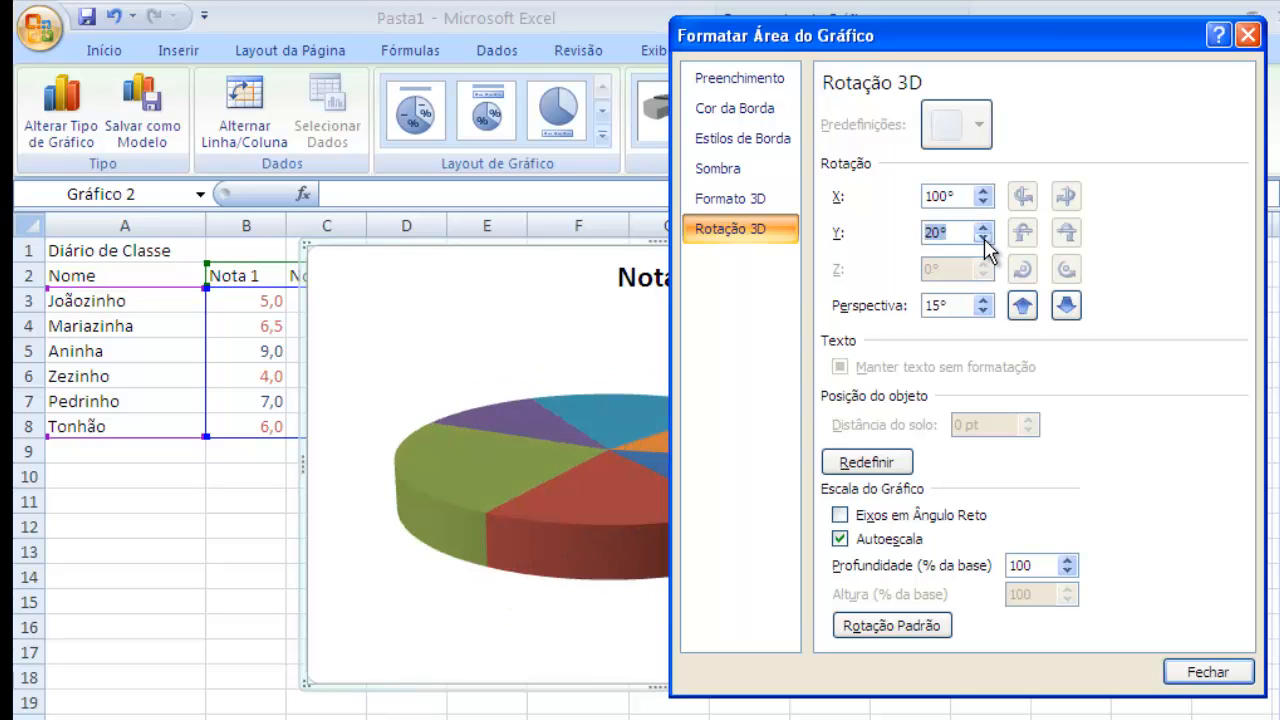
pyautogui.click(986, 301)
pyautogui.click(986, 301)
pyautogui.click(986, 301)
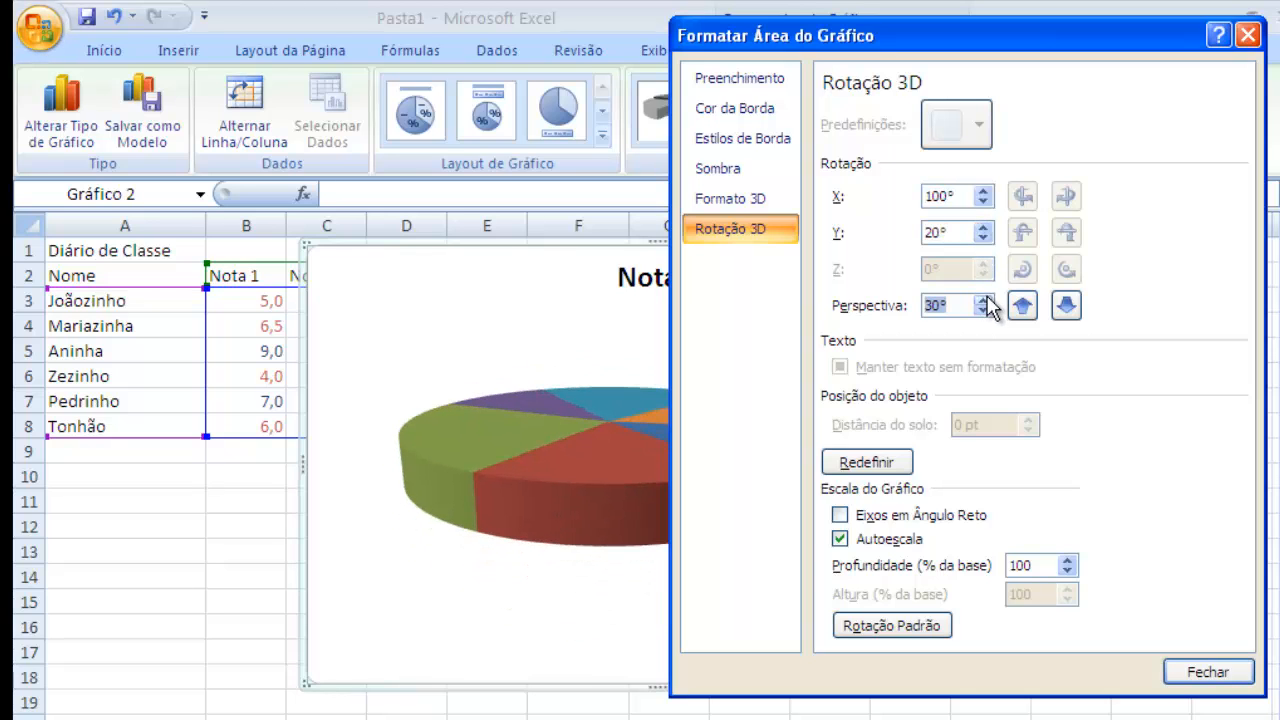
pyautogui.click(984, 312)
pyautogui.click(984, 312)
pyautogui.click(984, 312)
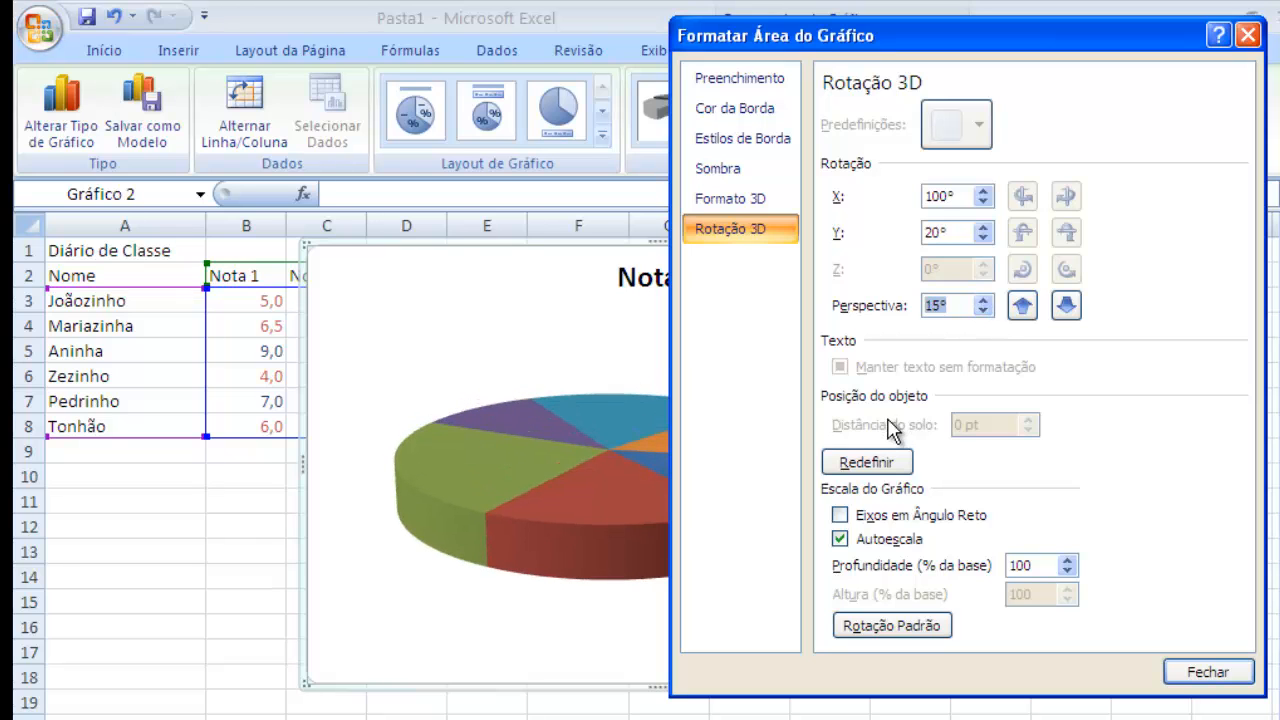
# View the chart area's 3D format options and move the chart sideways so it overlaps column A
pyautogui.click(762, 203)
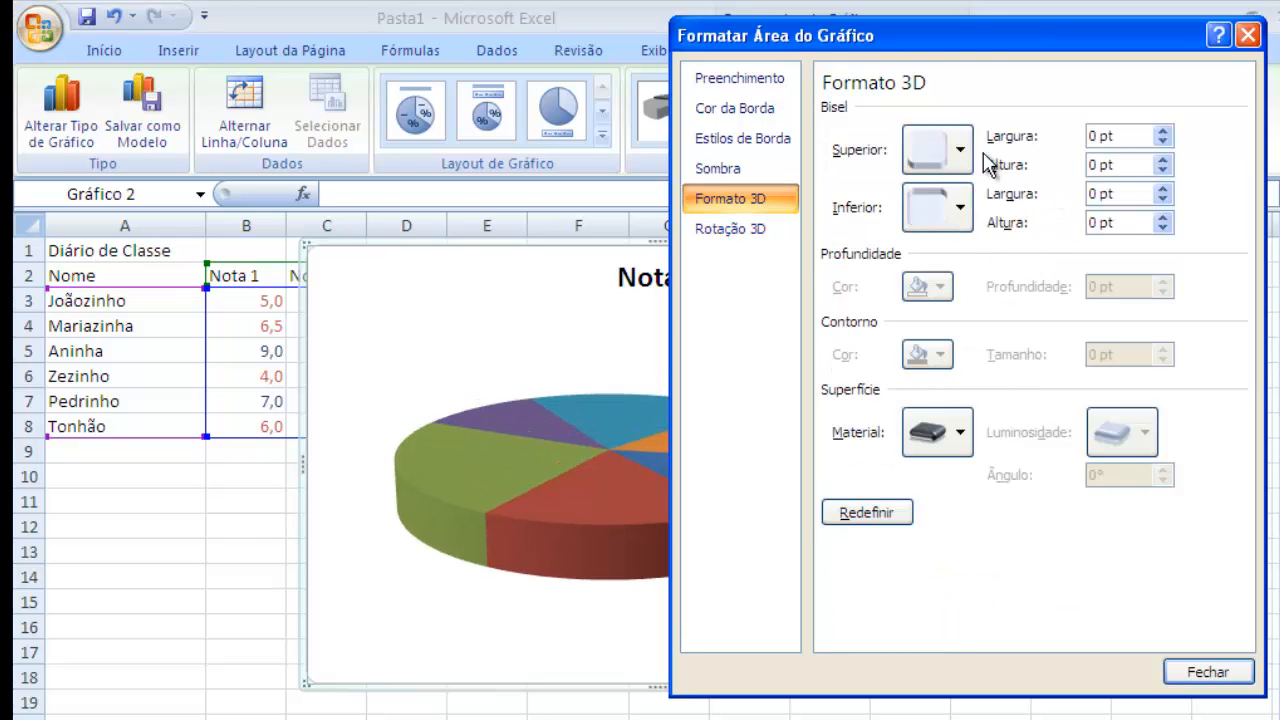
pyautogui.moveTo(950, 52); pyautogui.dragTo(1057, 9)
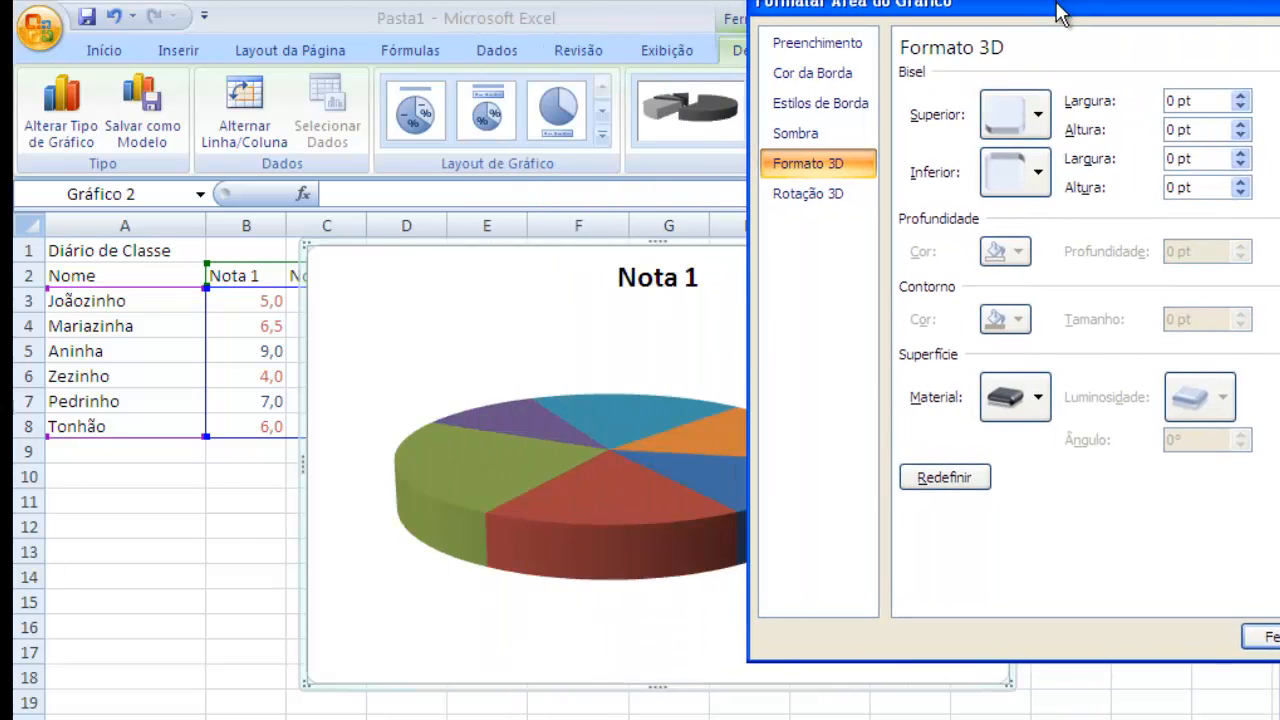
pyautogui.moveTo(604, 252); pyautogui.dragTo(444, 252)
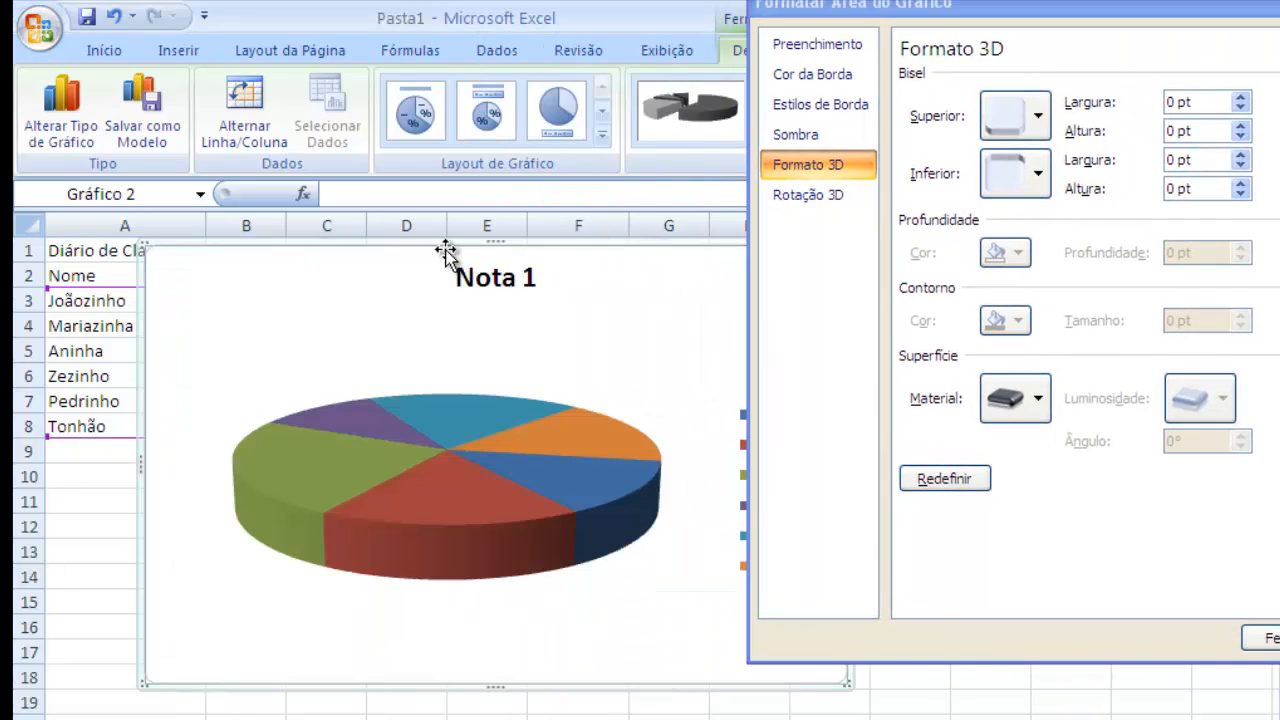
pyautogui.moveTo(968, 16); pyautogui.dragTo(643, 48)
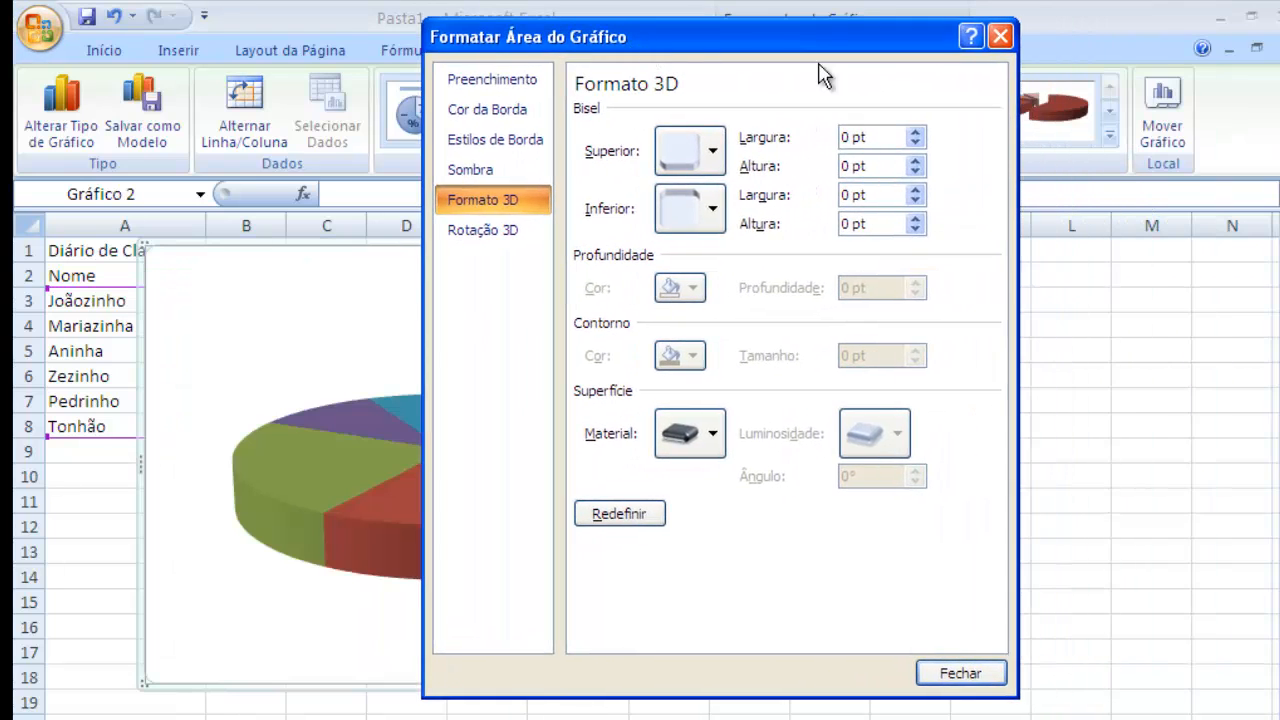
pyautogui.click(999, 36)
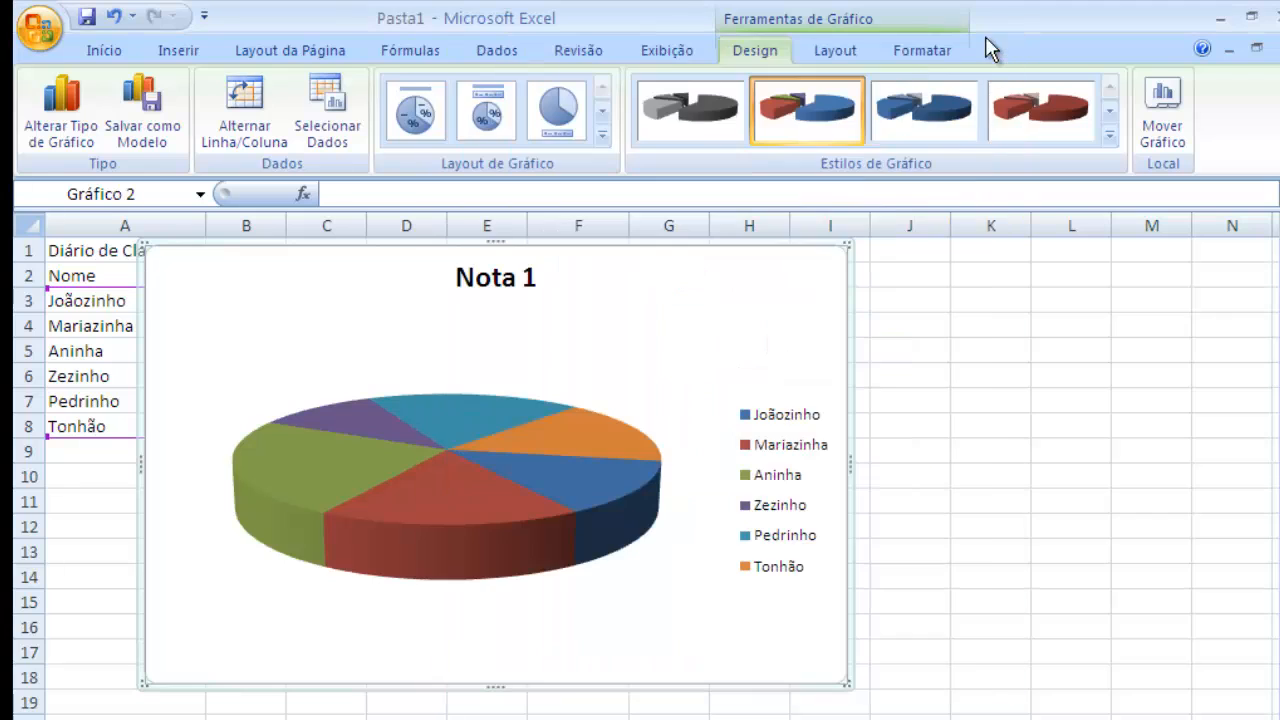
# Add a data label to the red slice of the Nota 1 pie only
pyautogui.rightClick(505, 386)
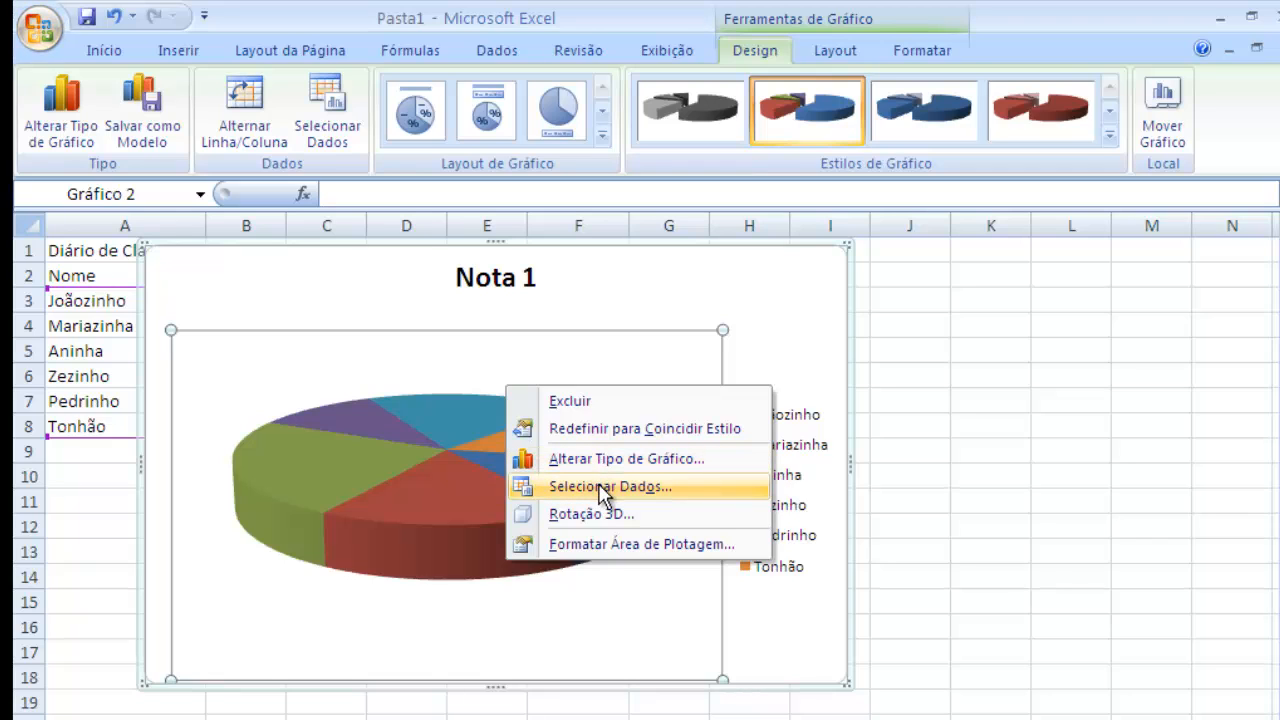
pyautogui.click(750, 349)
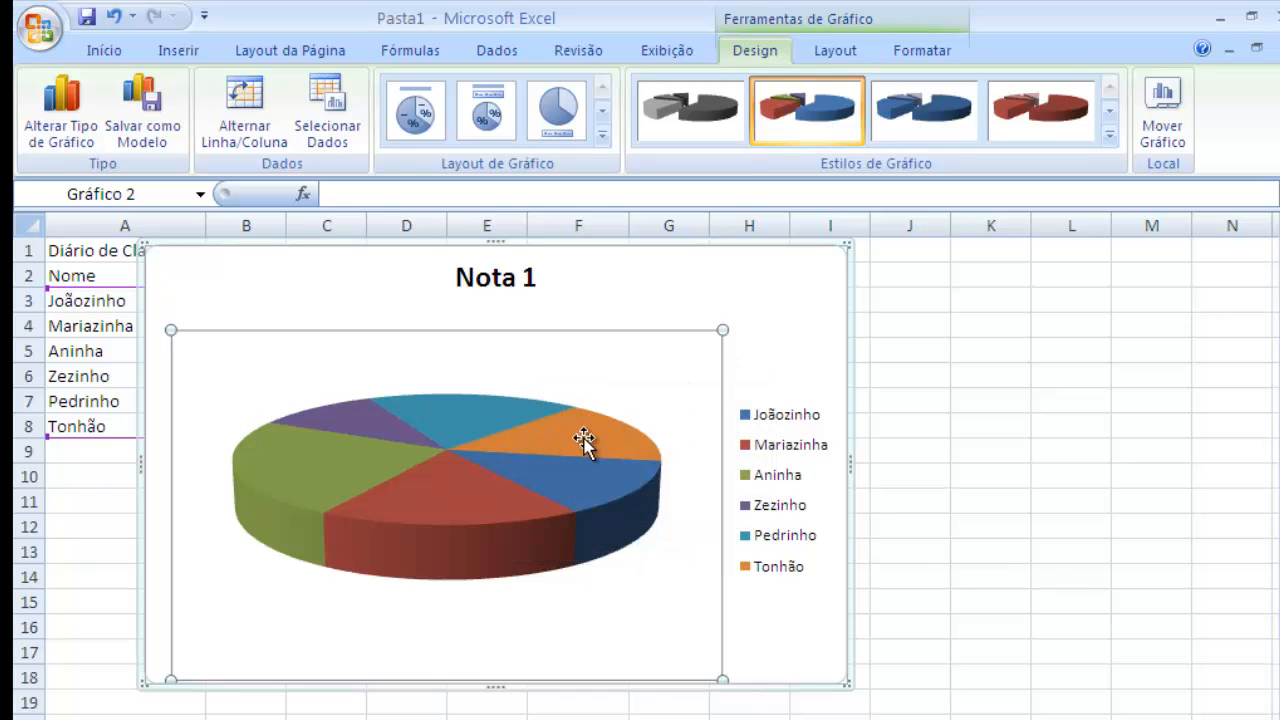
pyautogui.click(583, 437)
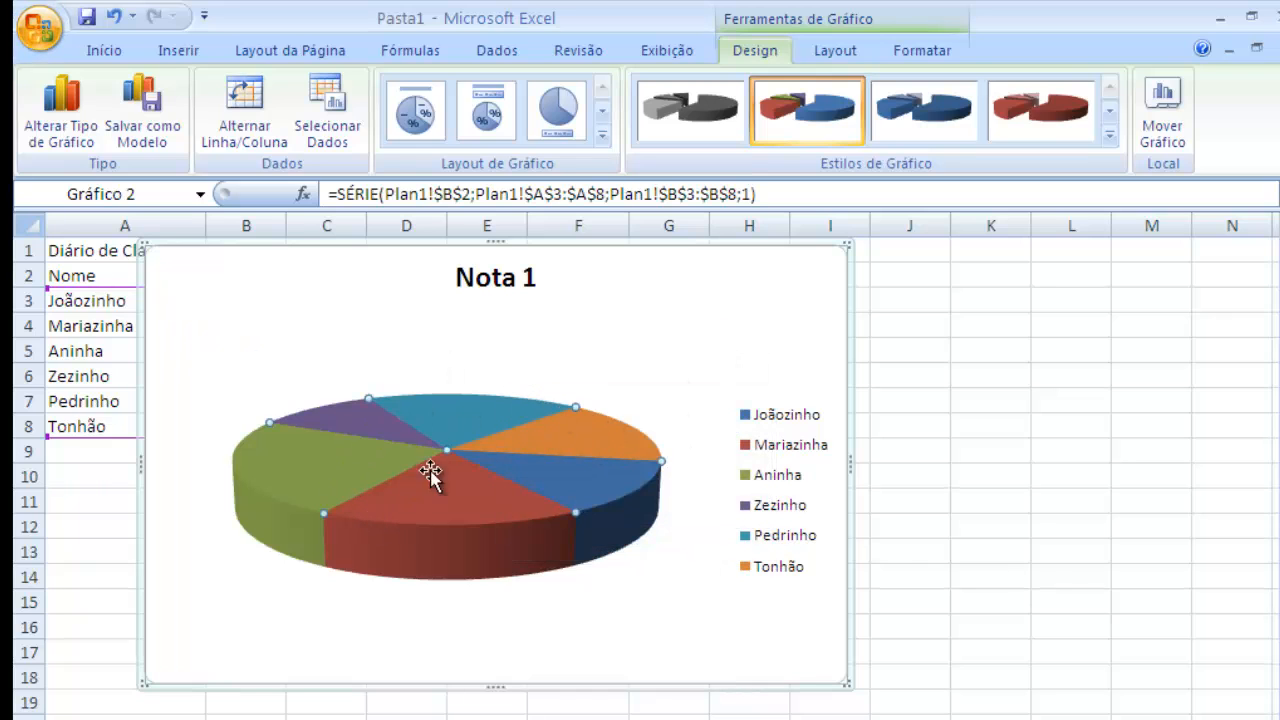
pyautogui.rightClick(606, 418)
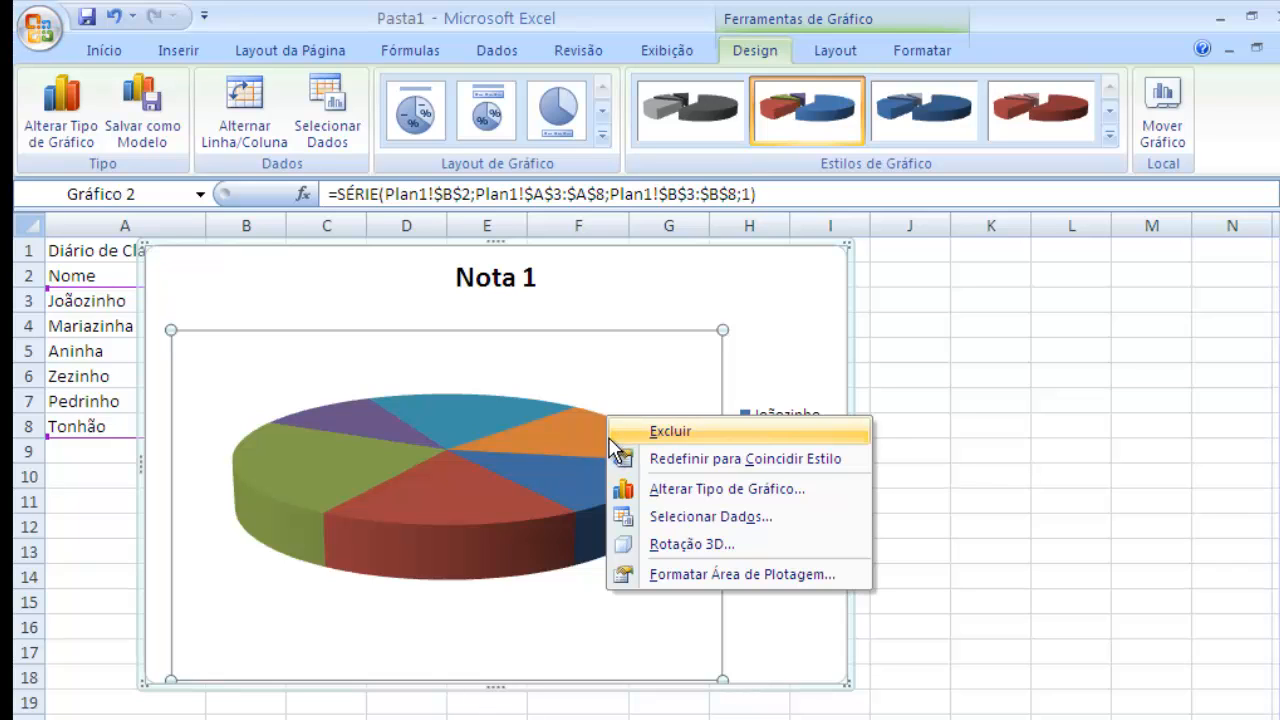
pyautogui.click(483, 517)
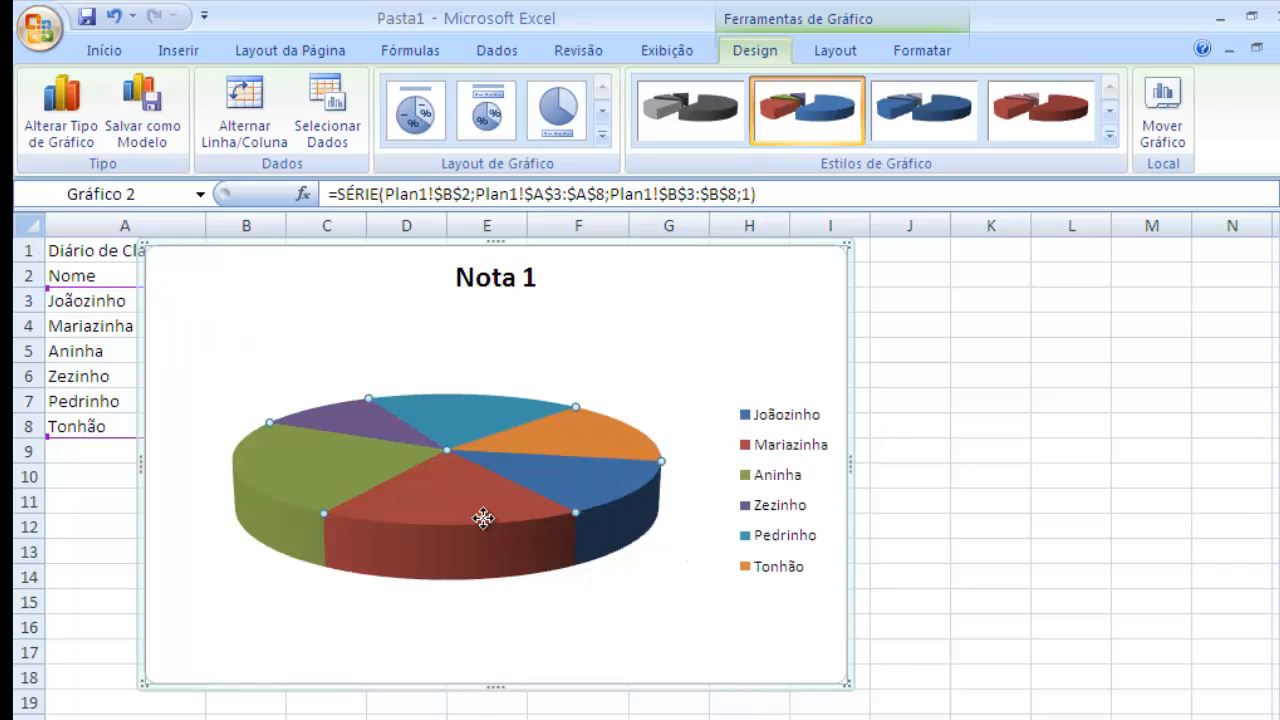
pyautogui.rightClick(484, 519)
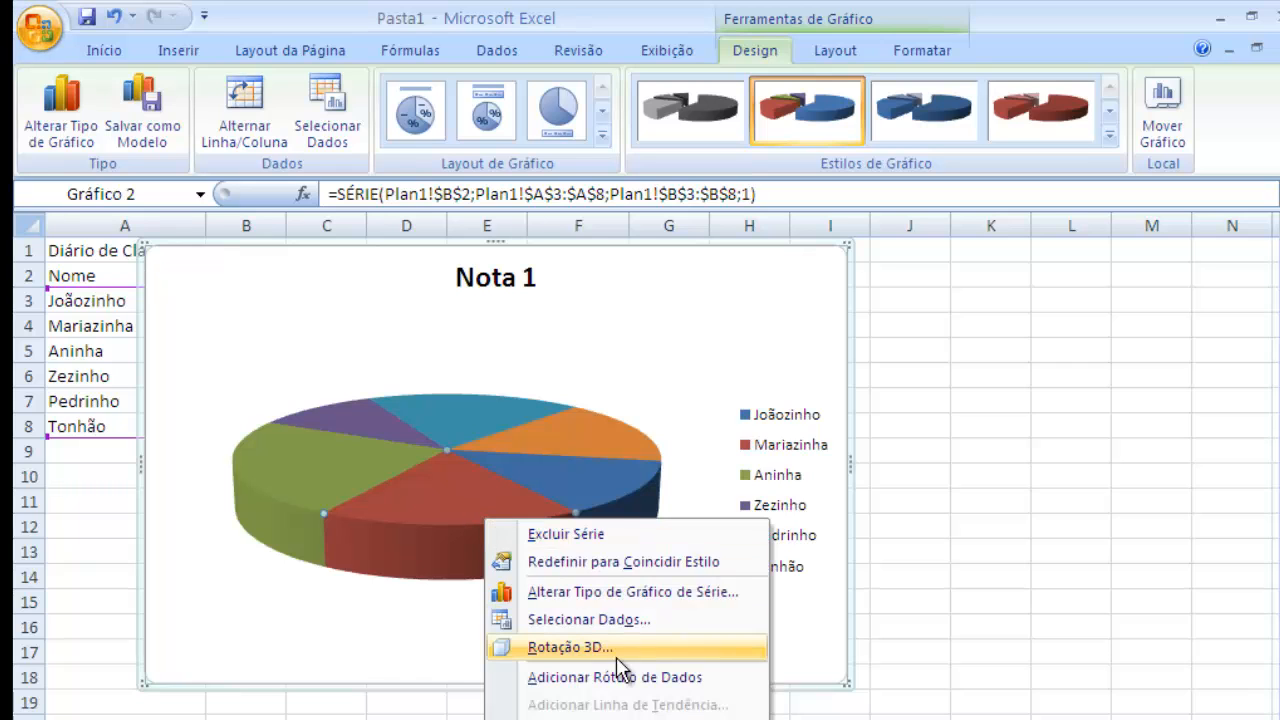
pyautogui.click(434, 504)
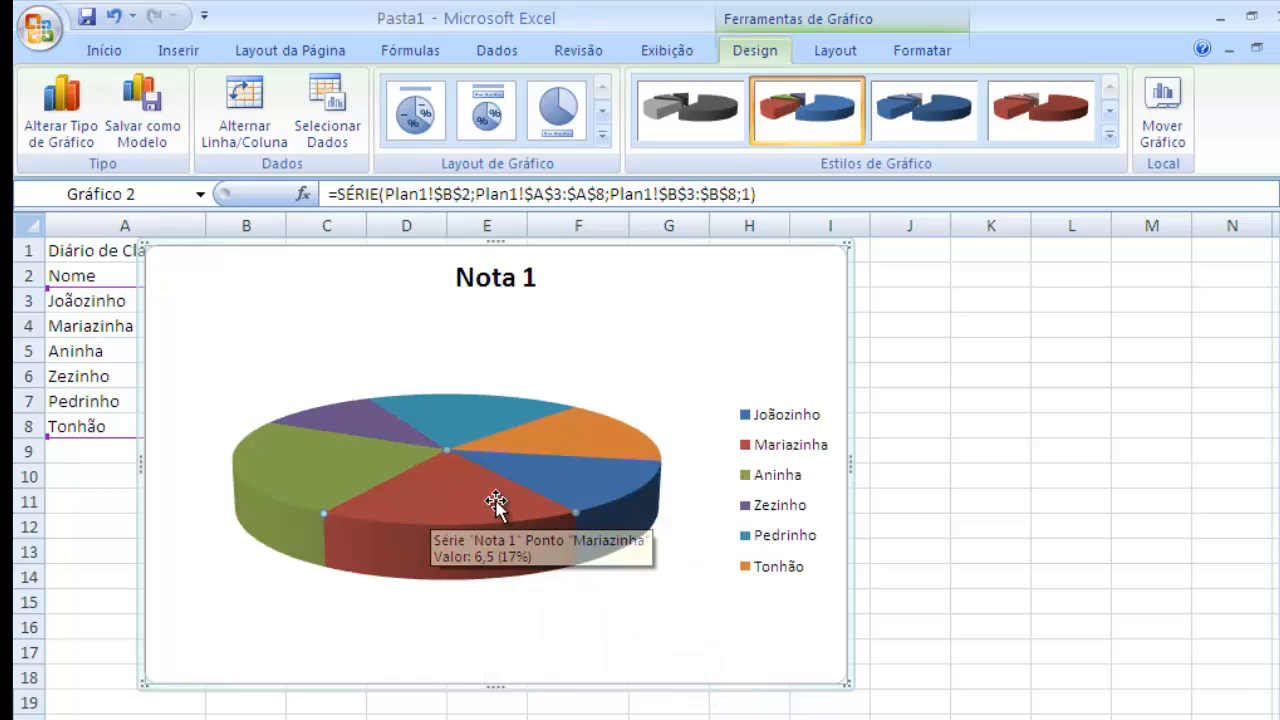
pyautogui.rightClick(448, 512)
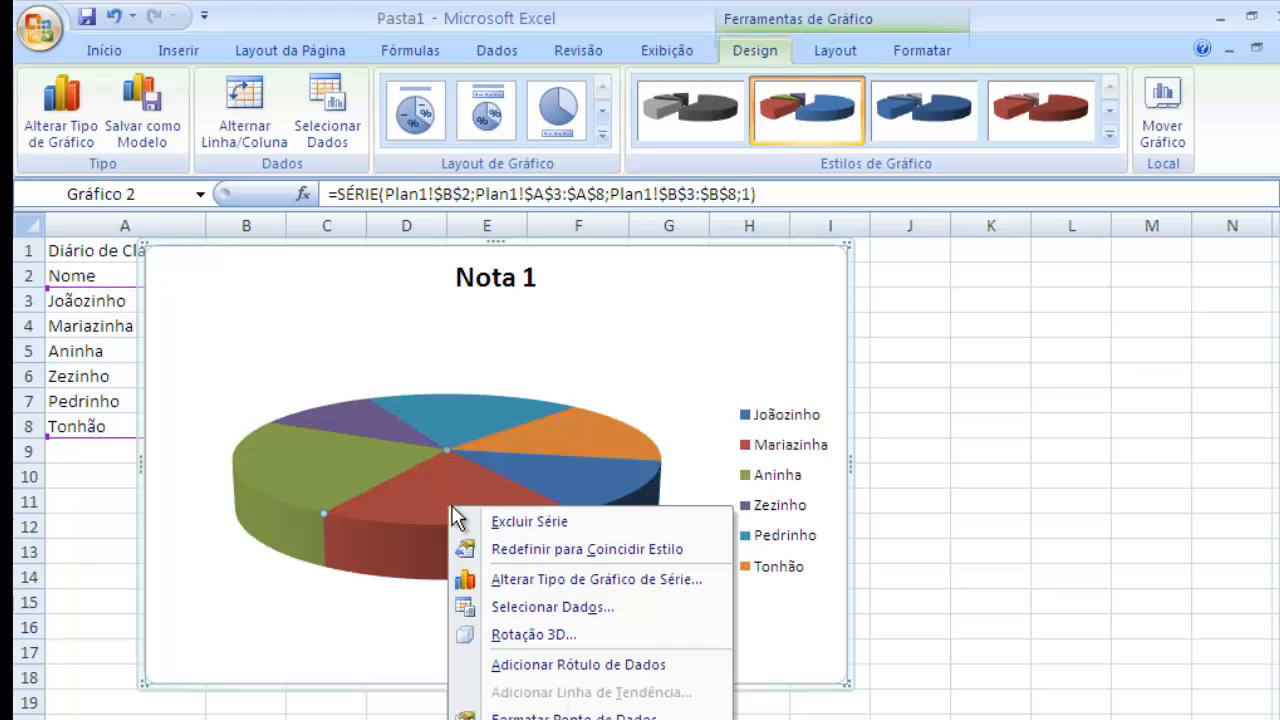
pyautogui.click(630, 665)
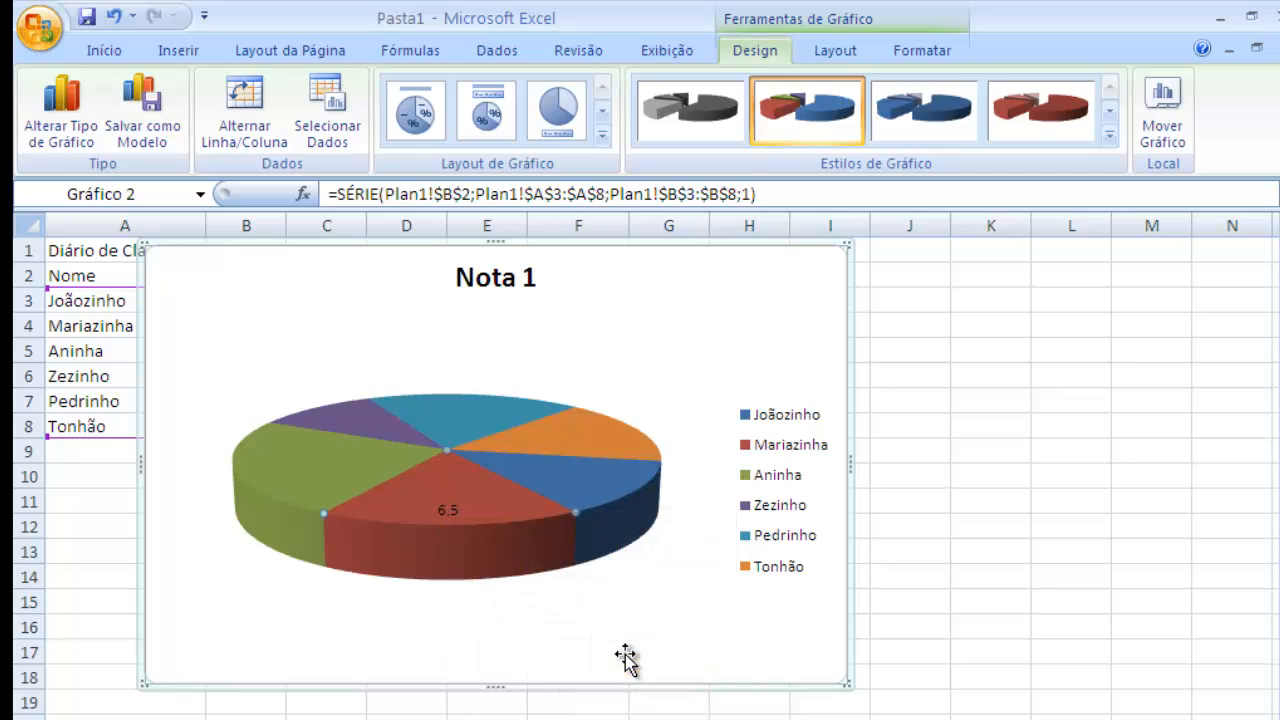
# Move the red slice's data label out of the Nota 1 pie to the empty space just below it
pyautogui.click(450, 512)
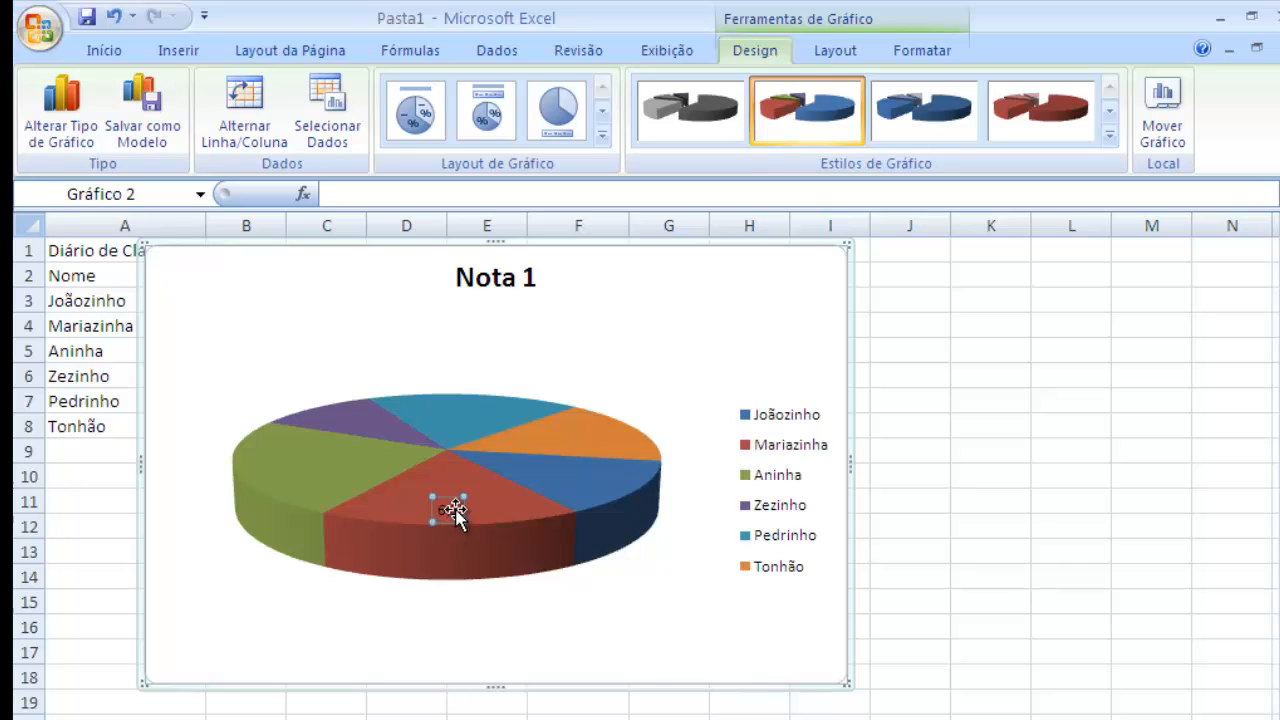
pyautogui.moveTo(451, 510); pyautogui.dragTo(458, 620)
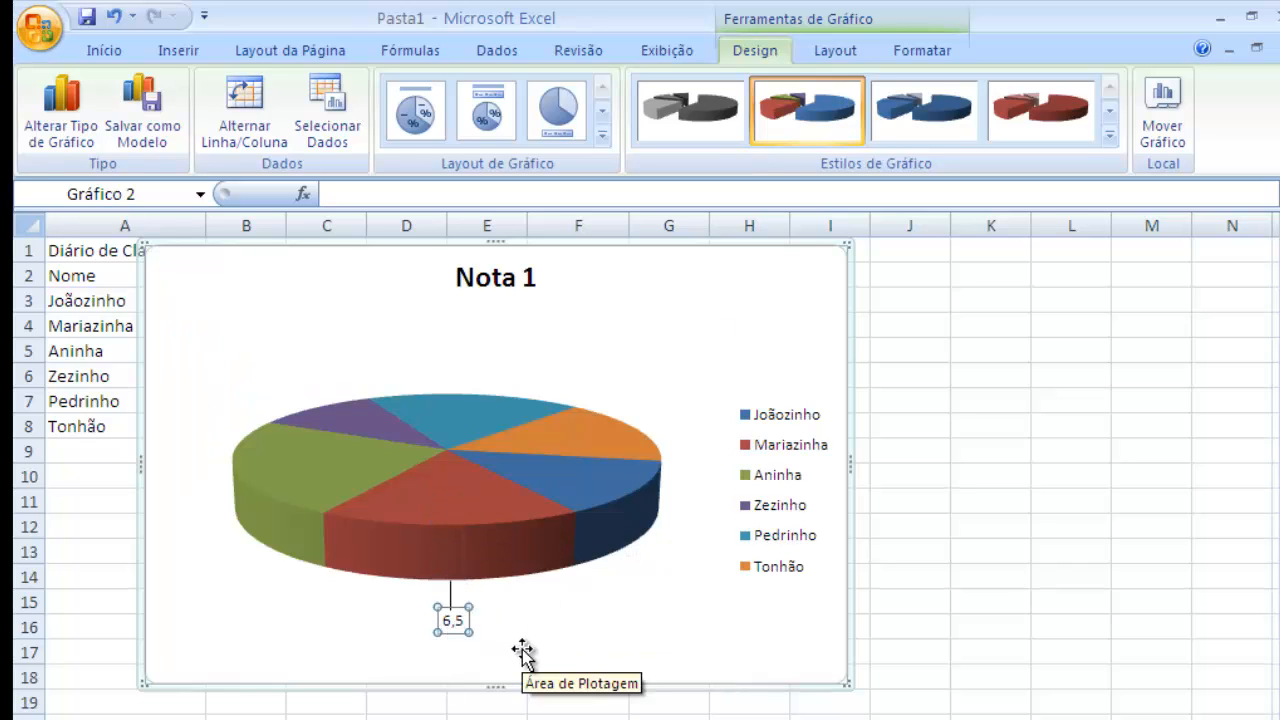
pyautogui.moveTo(420, 251); pyautogui.dragTo(609, 222)
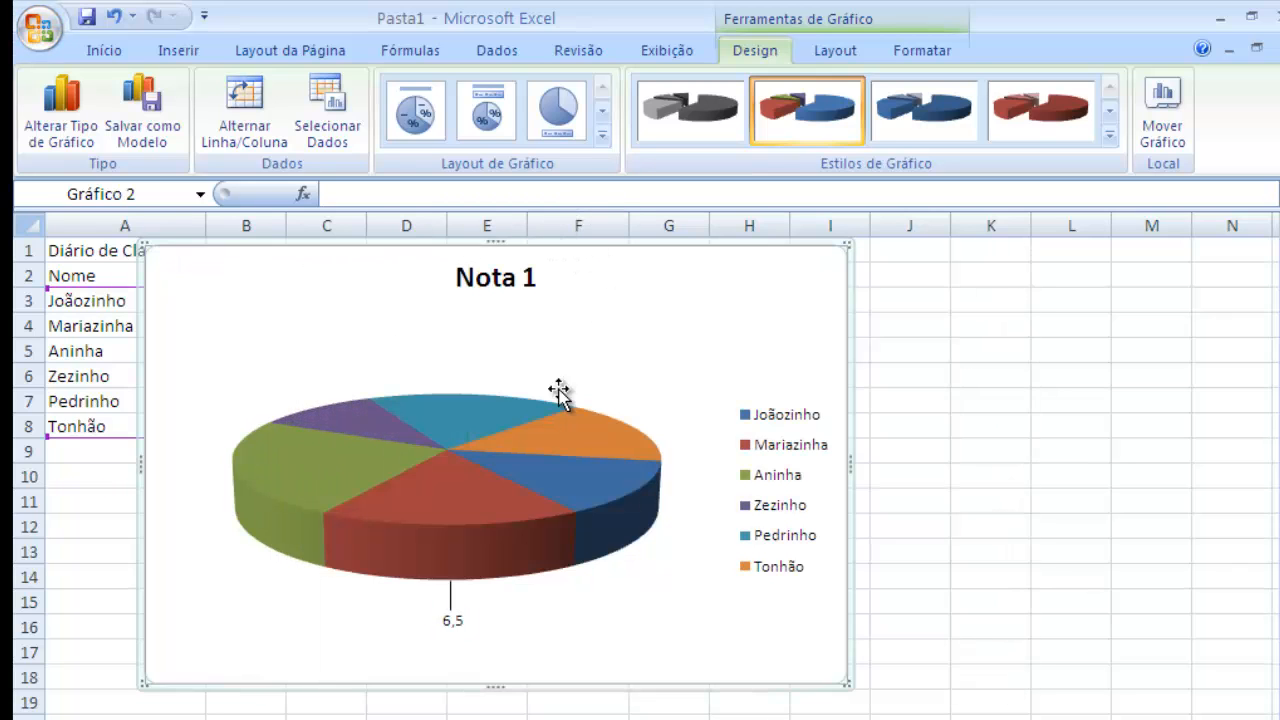
# Move the Nota 1 pie chart off columns A and B and delete it from the sheet
pyautogui.moveTo(145, 304); pyautogui.dragTo(400, 308)
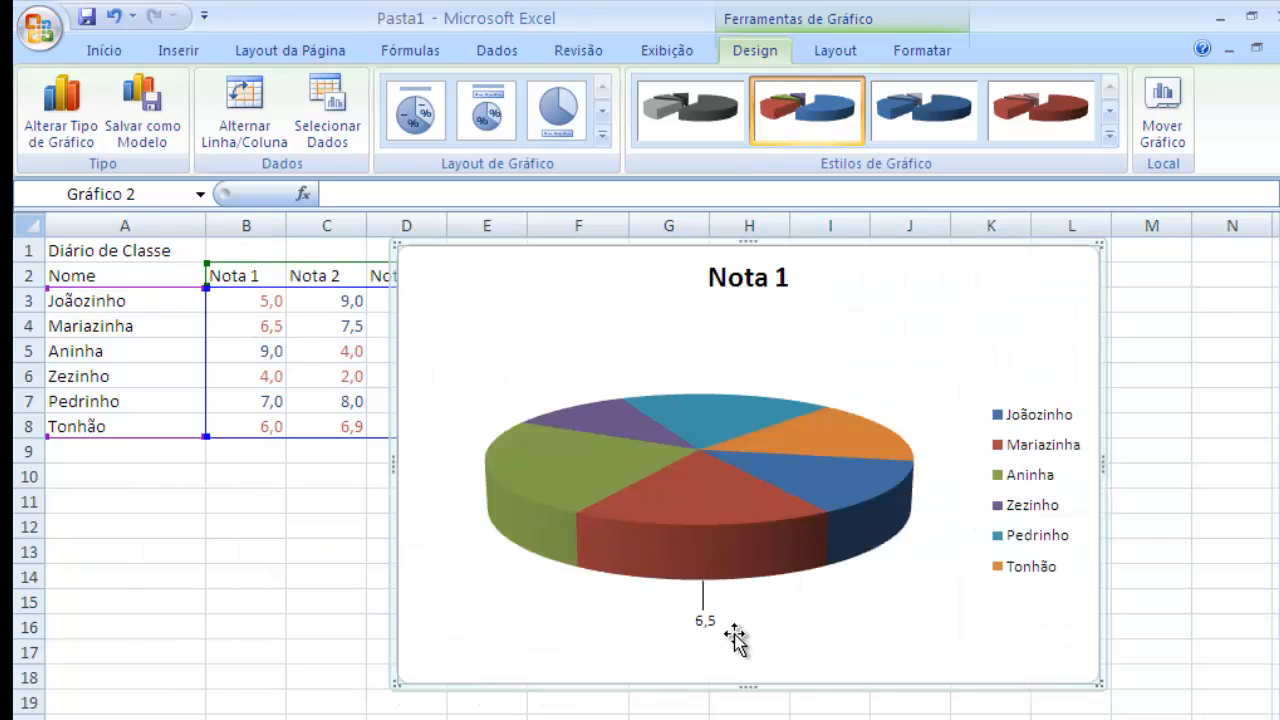
pyautogui.click(704, 620)
pyautogui.moveTo(462, 297); pyautogui.dragTo(293, 250)
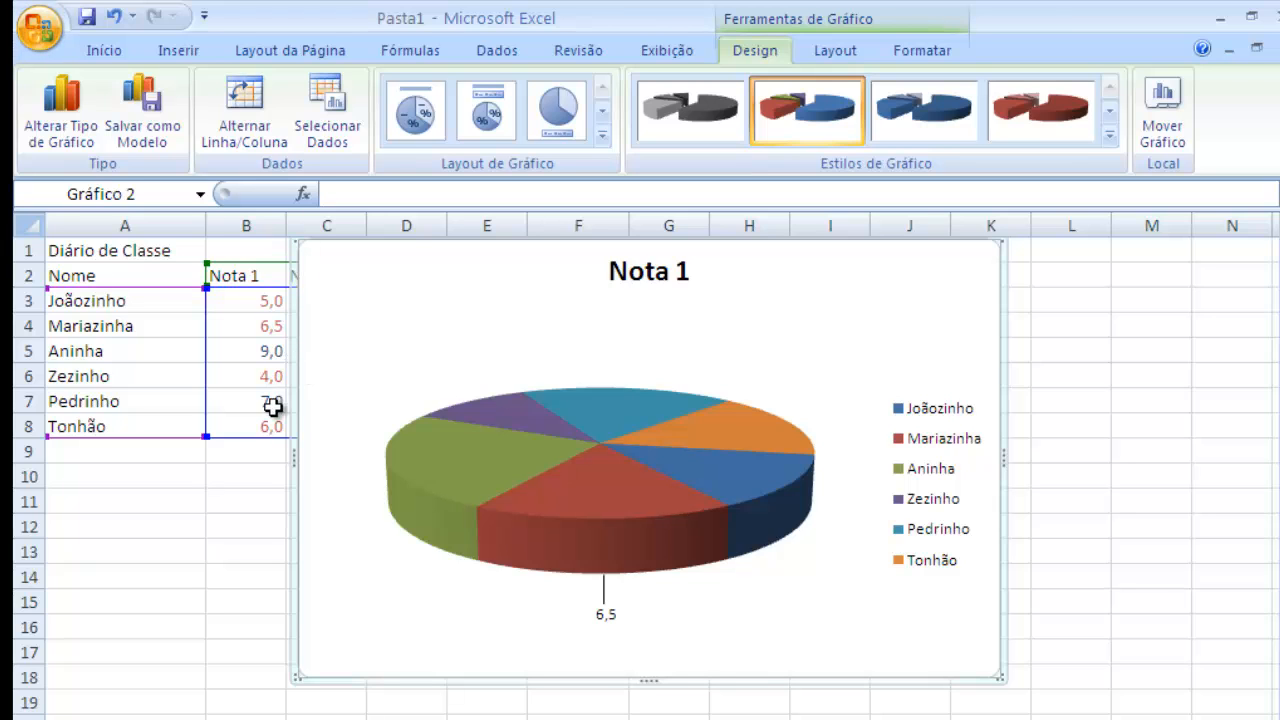
pyautogui.press('Delete')
pyautogui.click(150, 508)
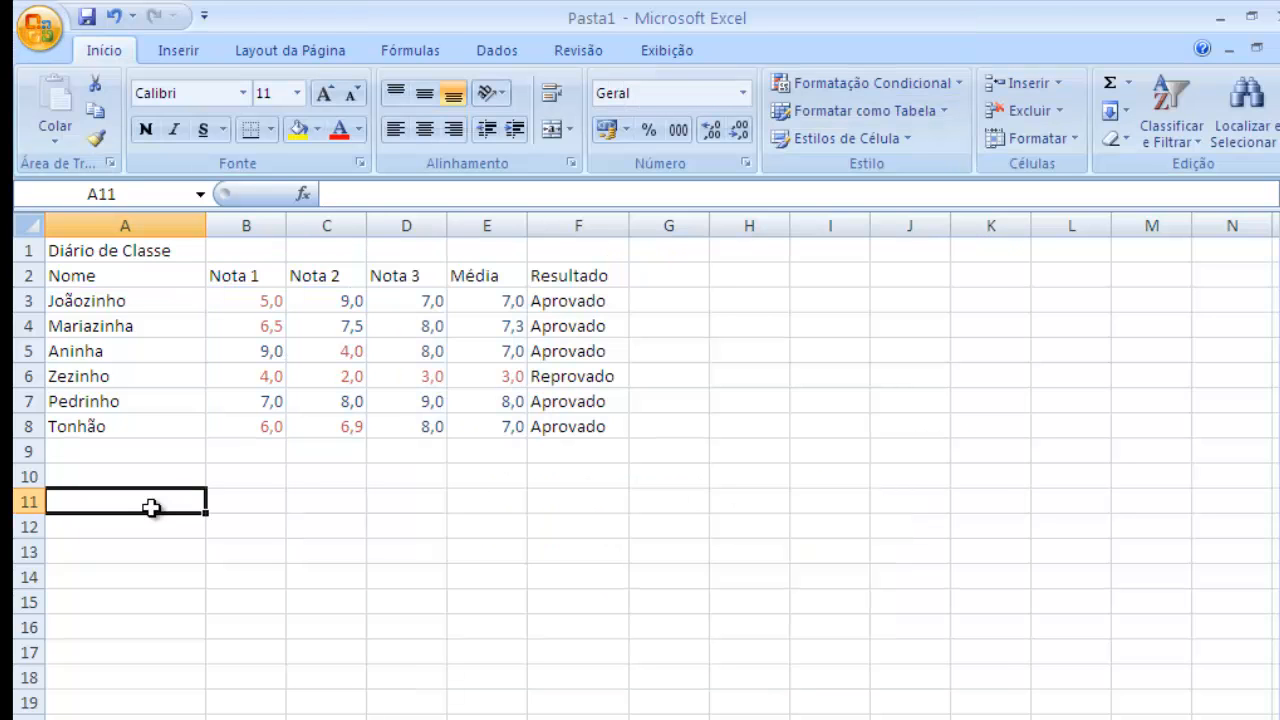
# Look over the rows below the gradebook and view the workbook's sheets Plan1, Plan2 and Plan3
pyautogui.scroll(-1, 410, 357)
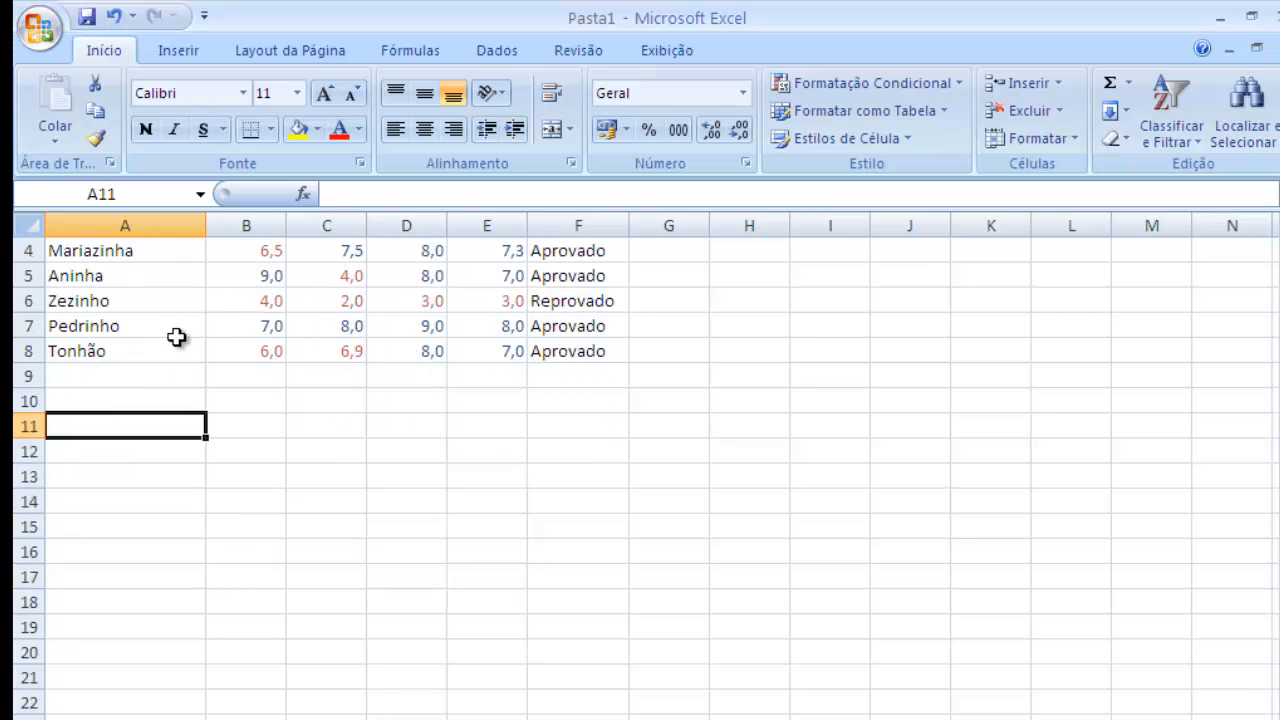
pyautogui.scroll(1, 268, 390)
pyautogui.scroll(-2, 269, 391)
pyautogui.scroll(-4, 269, 391)
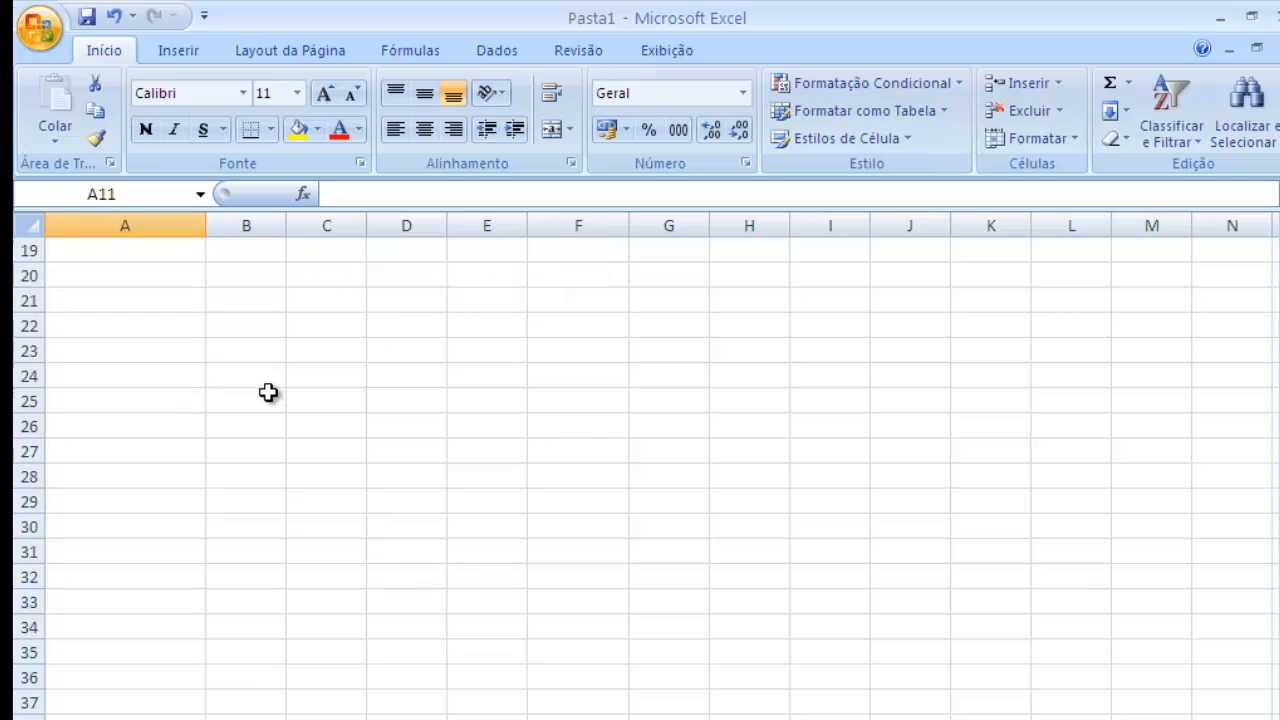
pyautogui.scroll(6, 268, 391)
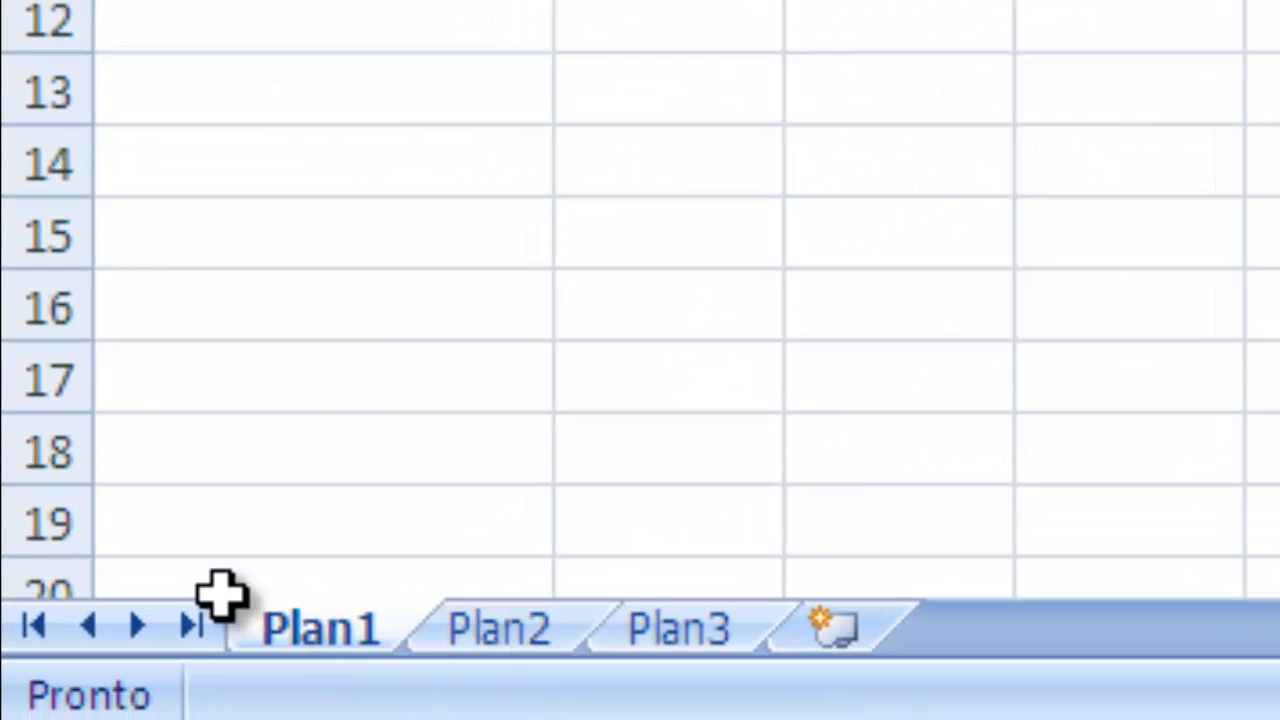
pyautogui.click(487, 630)
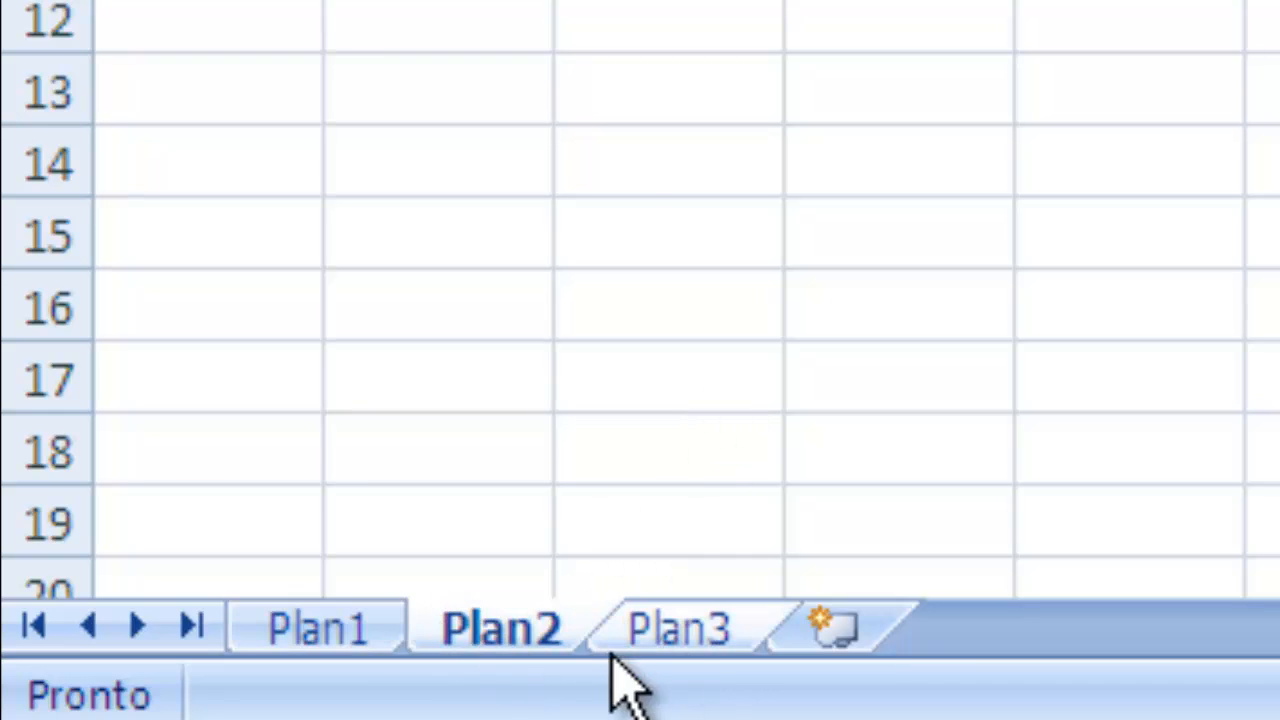
pyautogui.click(682, 624)
pyautogui.click(320, 632)
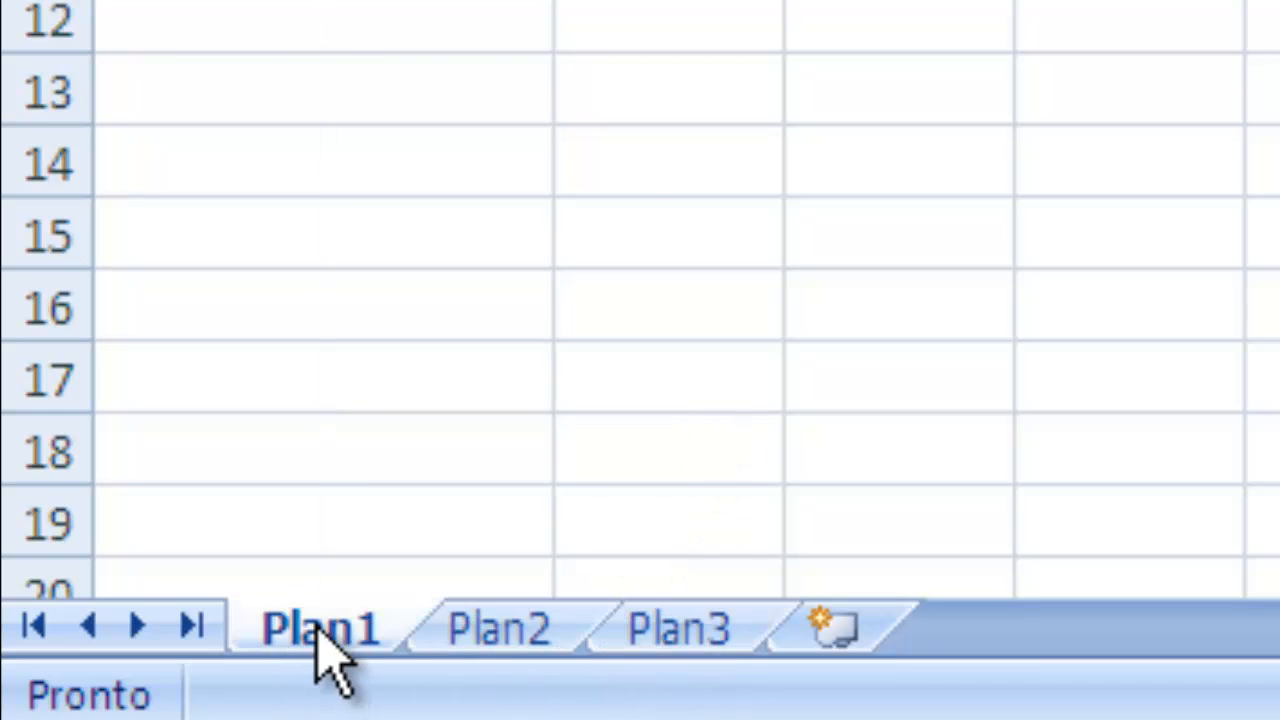
pyautogui.click(480, 626)
pyautogui.click(722, 626)
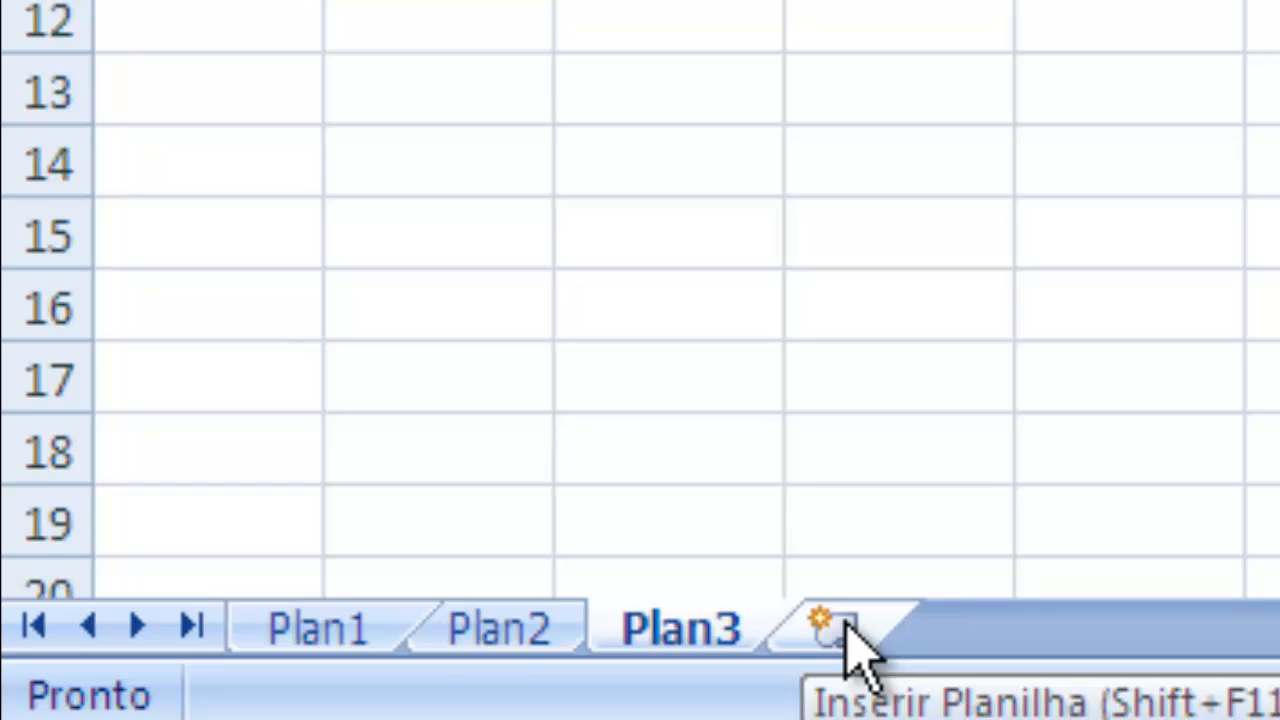
# Rename the sheet Plan1 as "Diario de Classe"
pyautogui.click(370, 625)
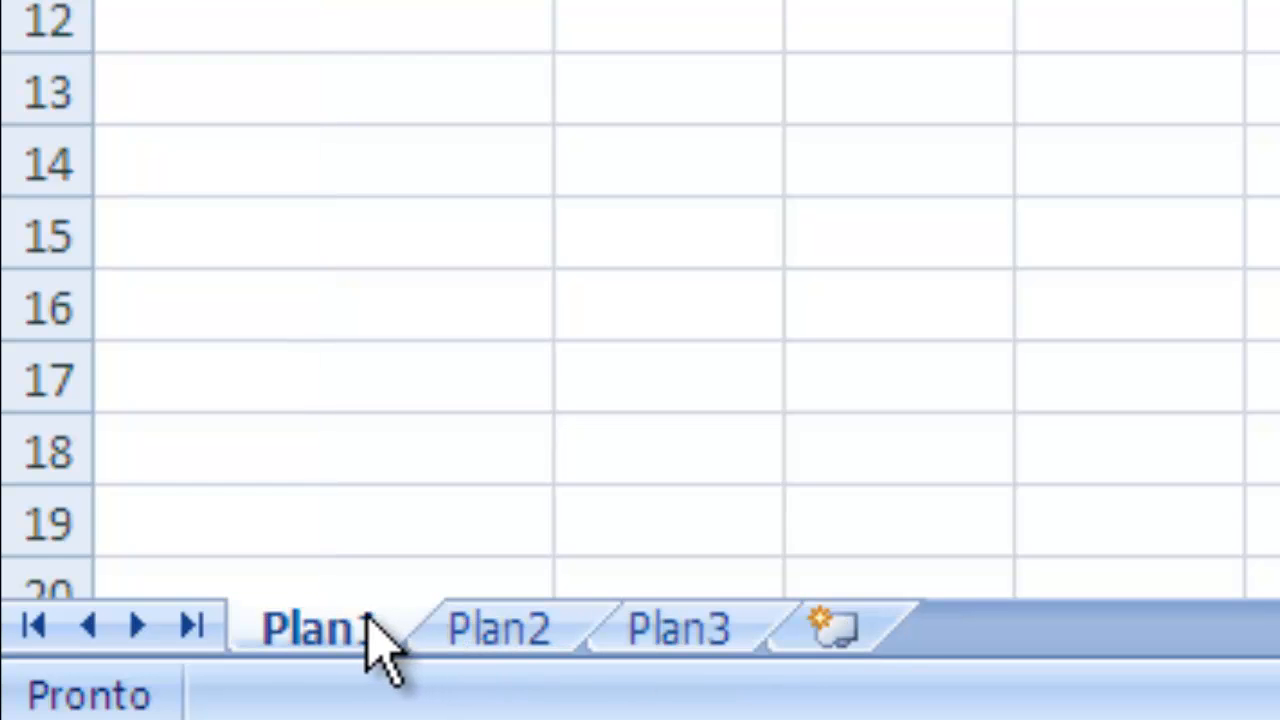
pyautogui.rightClick(345, 630)
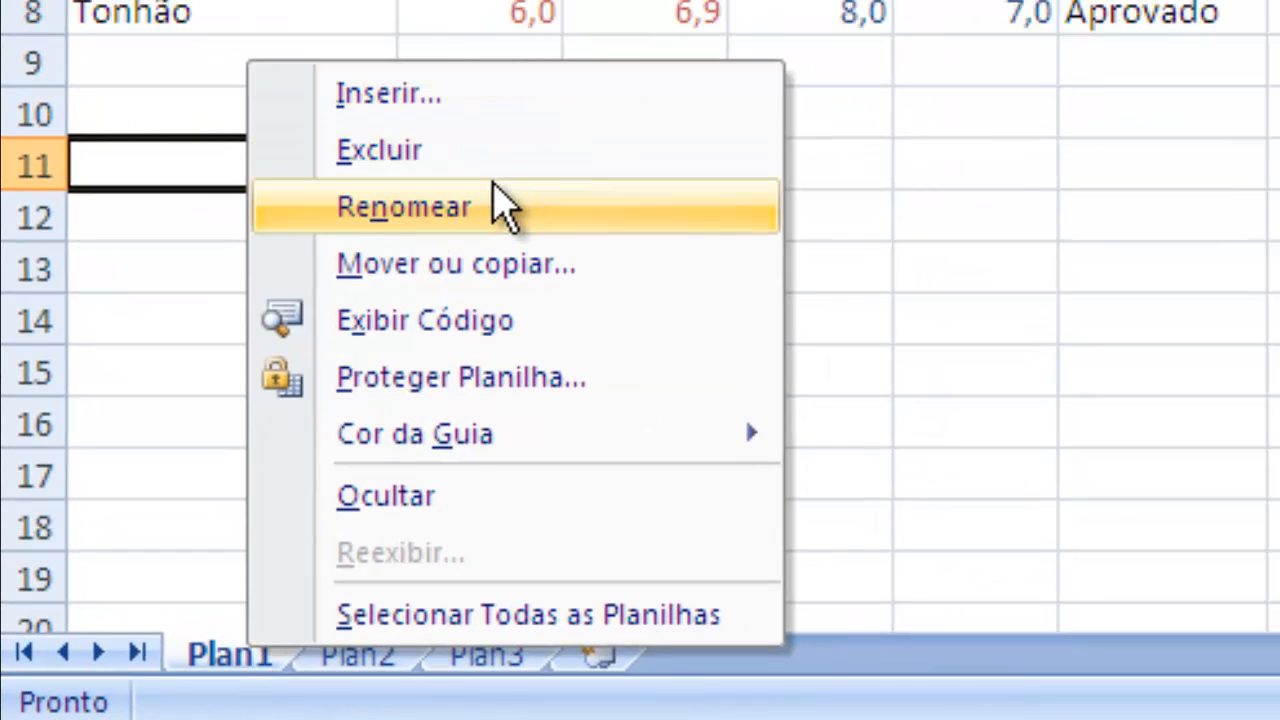
pyautogui.click(497, 208)
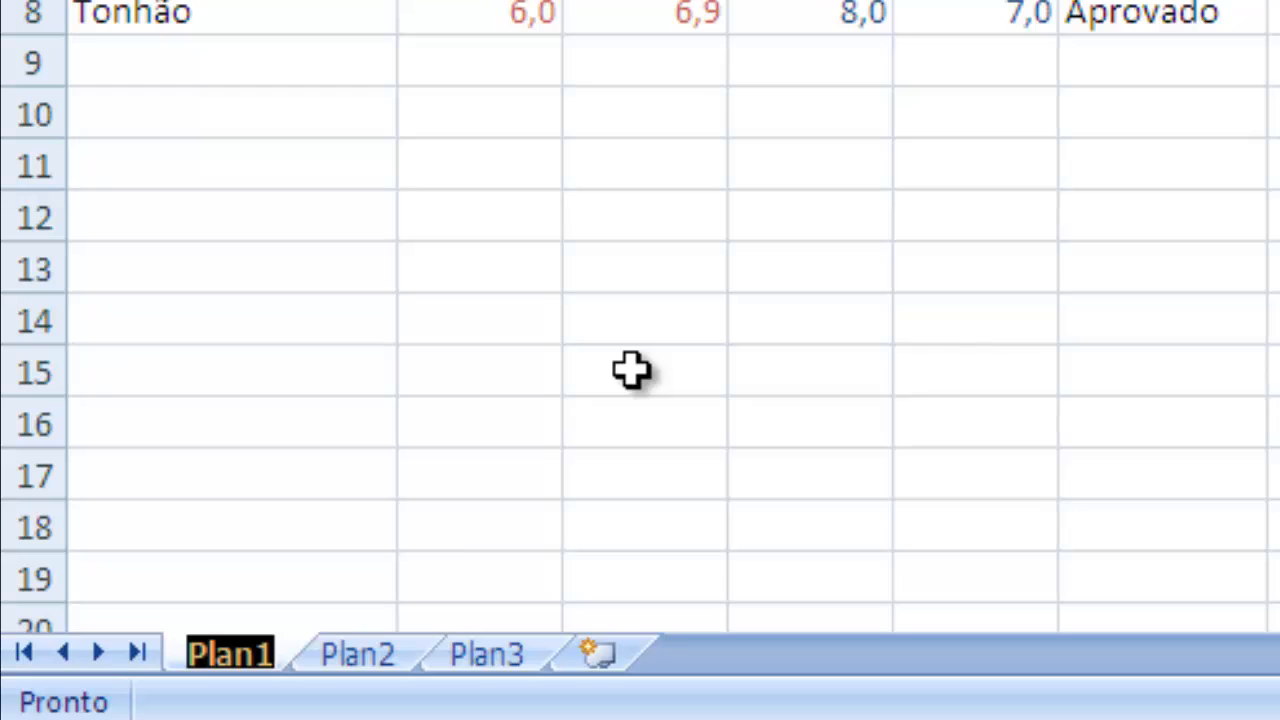
pyautogui.write('Diariode')
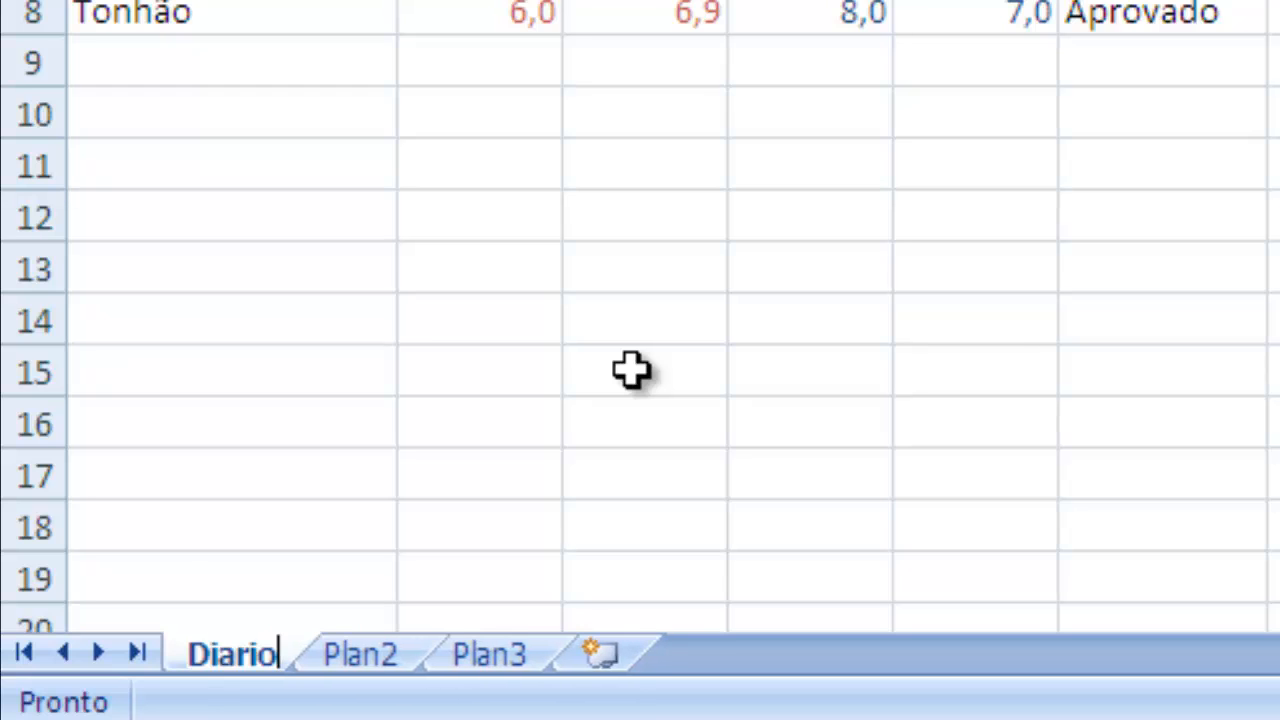
pyautogui.press('BackSpace')
pyautogui.press('BackSpace')
pyautogui.write('de')
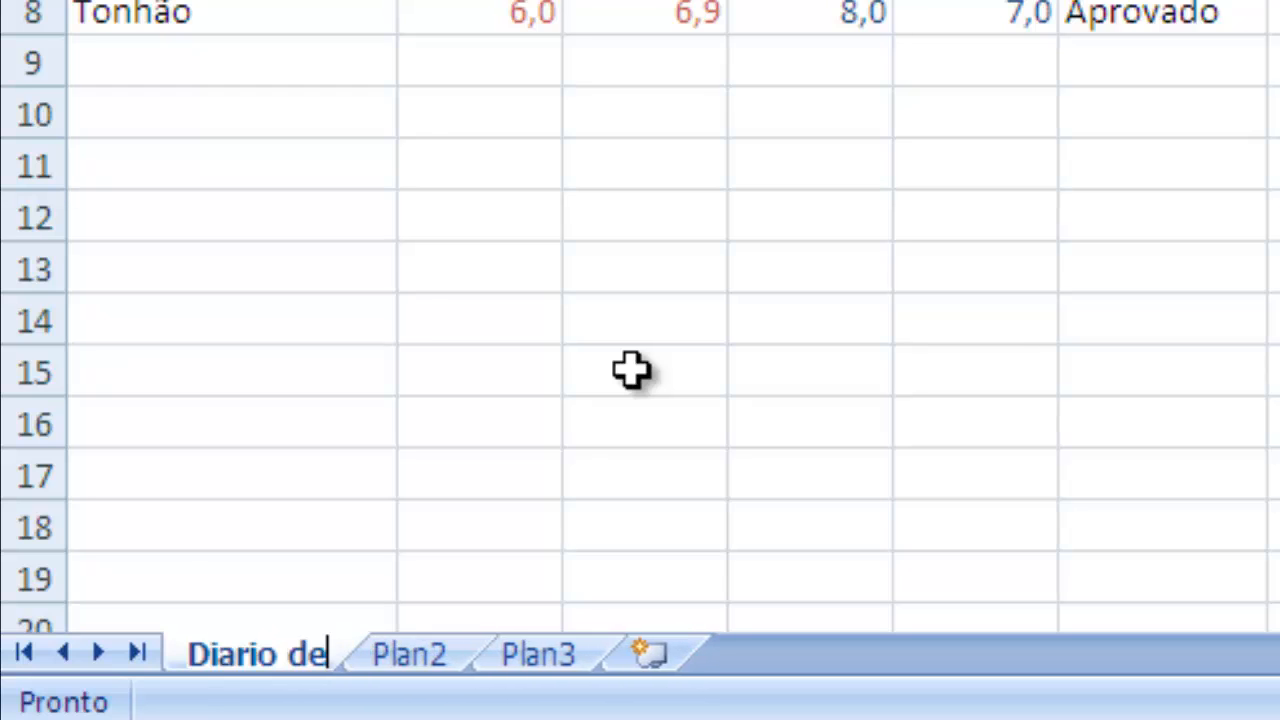
pyautogui.write(' Classe')
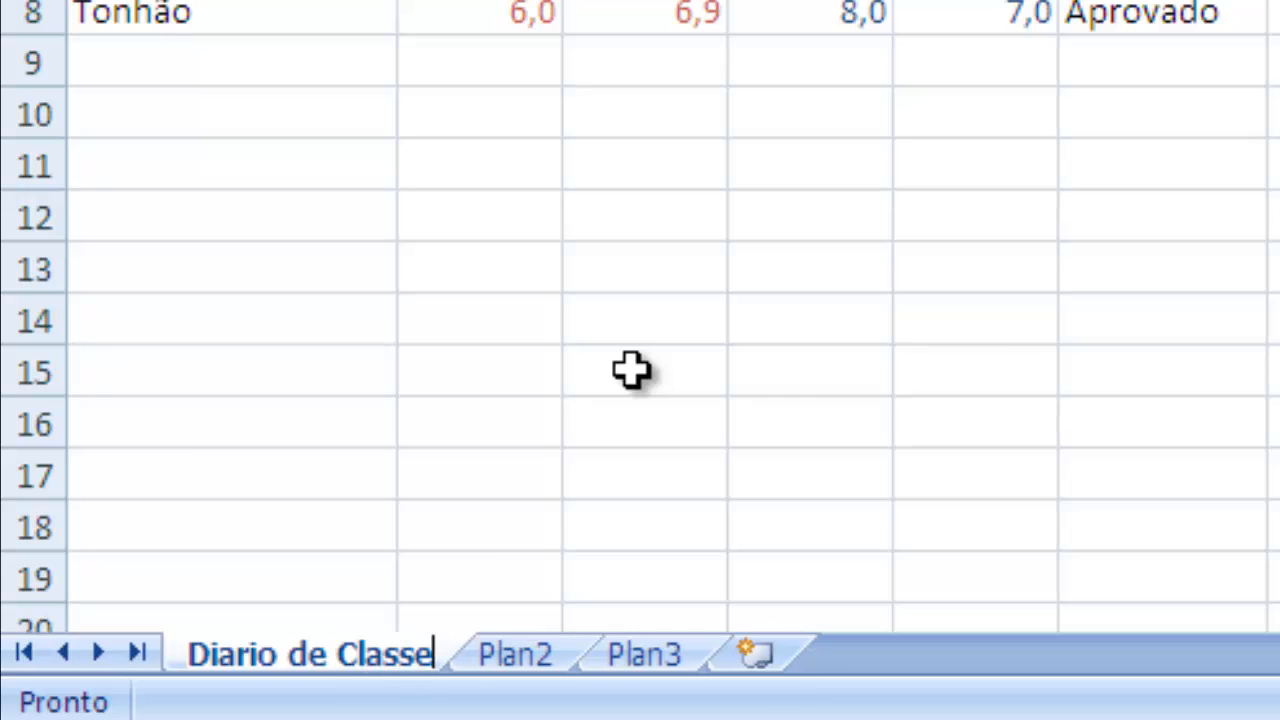
# Switch to an empty sheet and enter the title "Gastos no mês" in cell A1
pyautogui.click(440, 654)
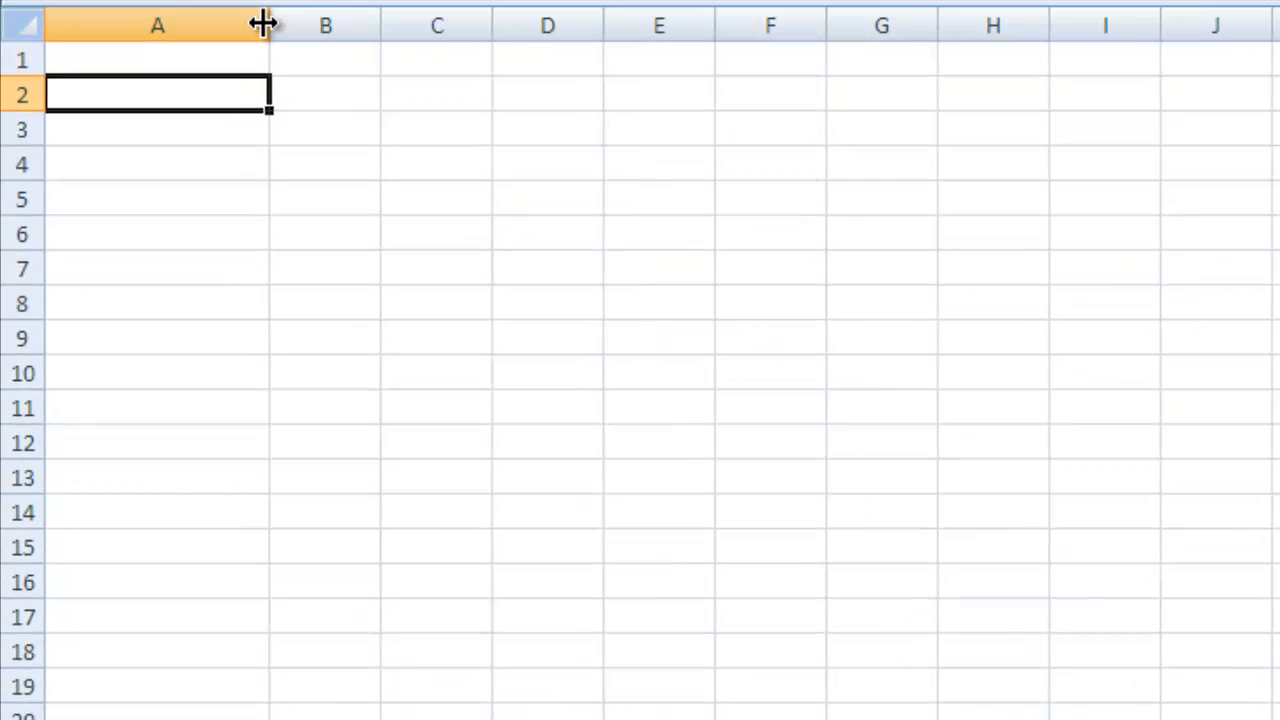
pyautogui.press('Up')
pyautogui.write('Gas')
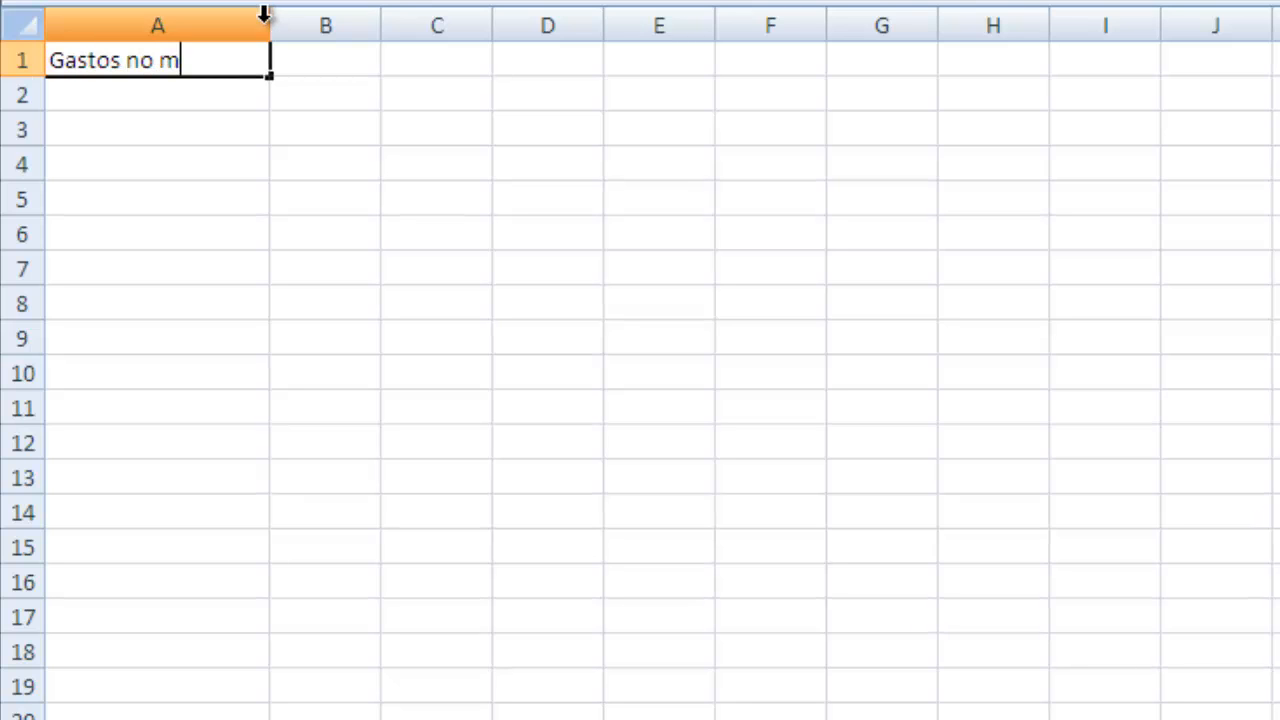
pyautogui.press('Return')
pyautogui.press('Return')
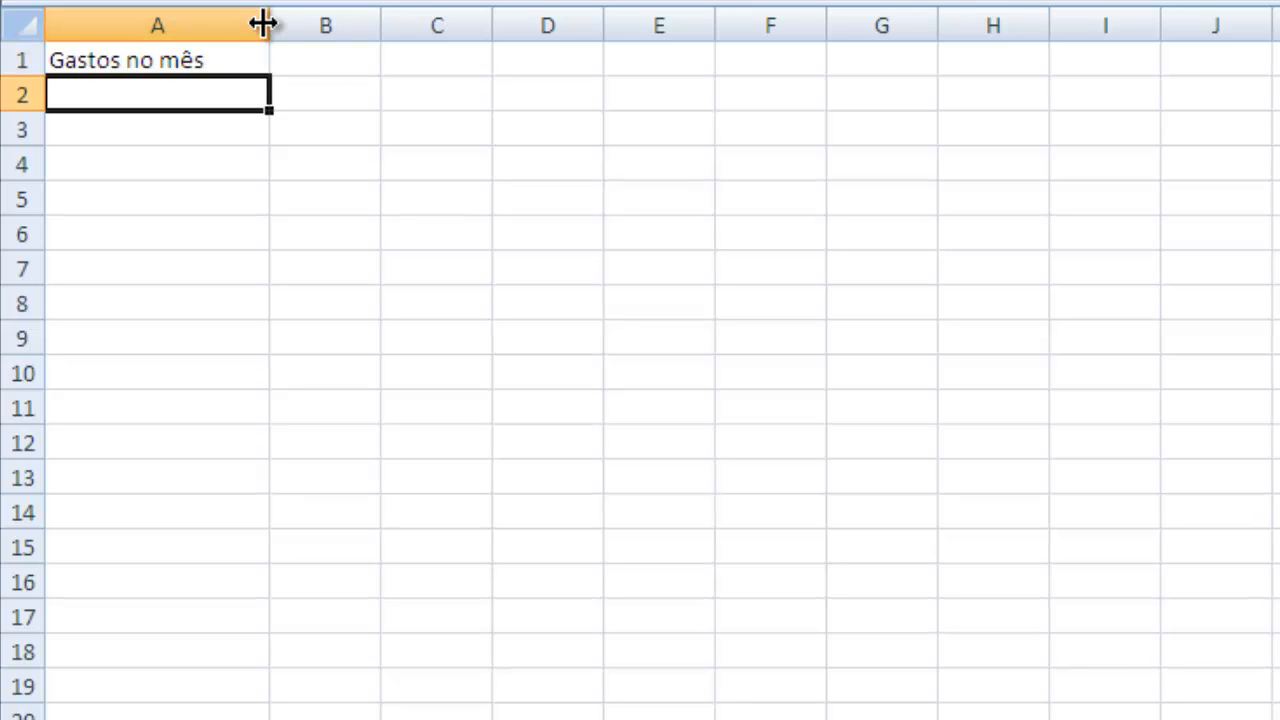
# Enter the first expense in row 3, with Supermercado in column A and 500 in column B
pyautogui.write('Supermercado')
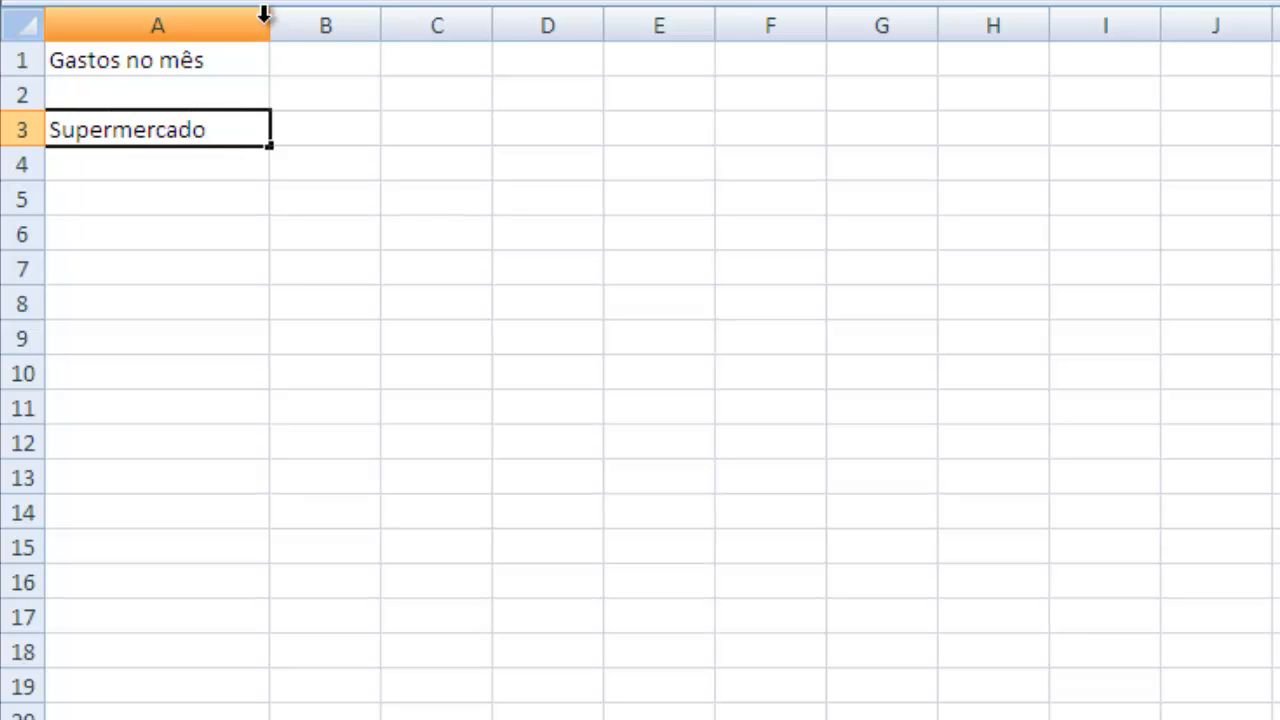
pyautogui.press('Tab')
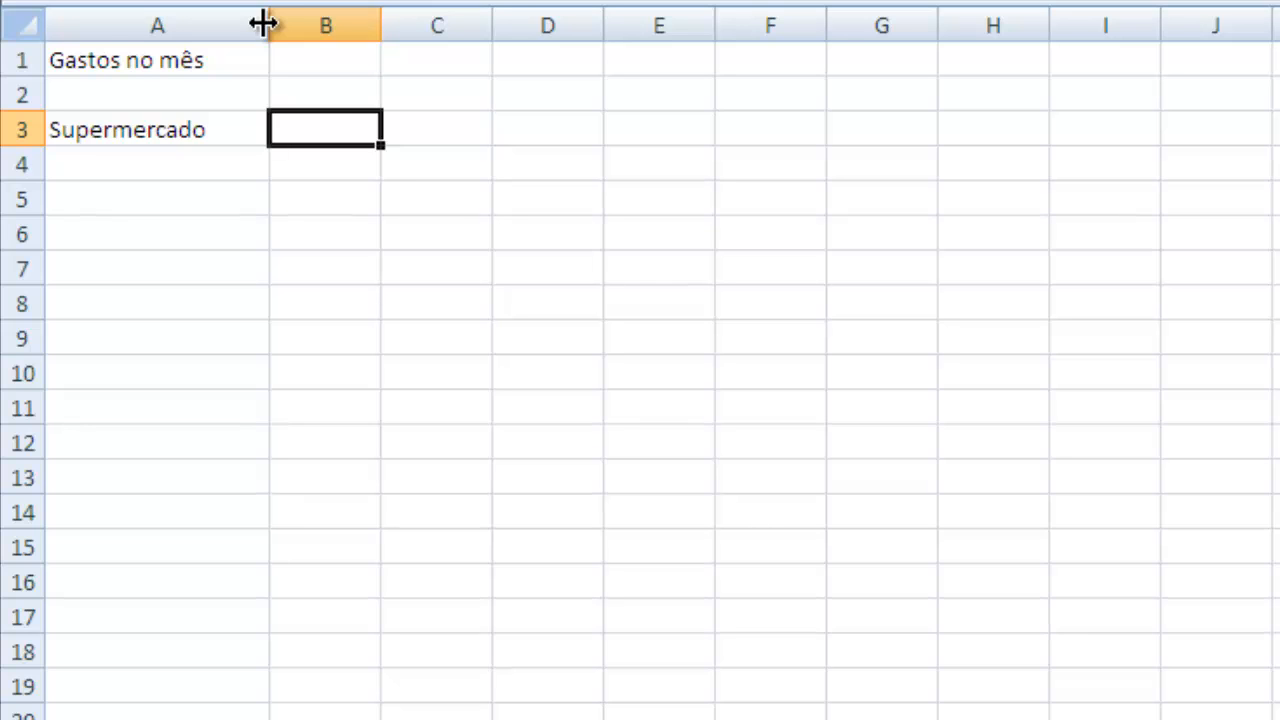
pyautogui.write('500')
pyautogui.press('Return')
pyautogui.press('Left')
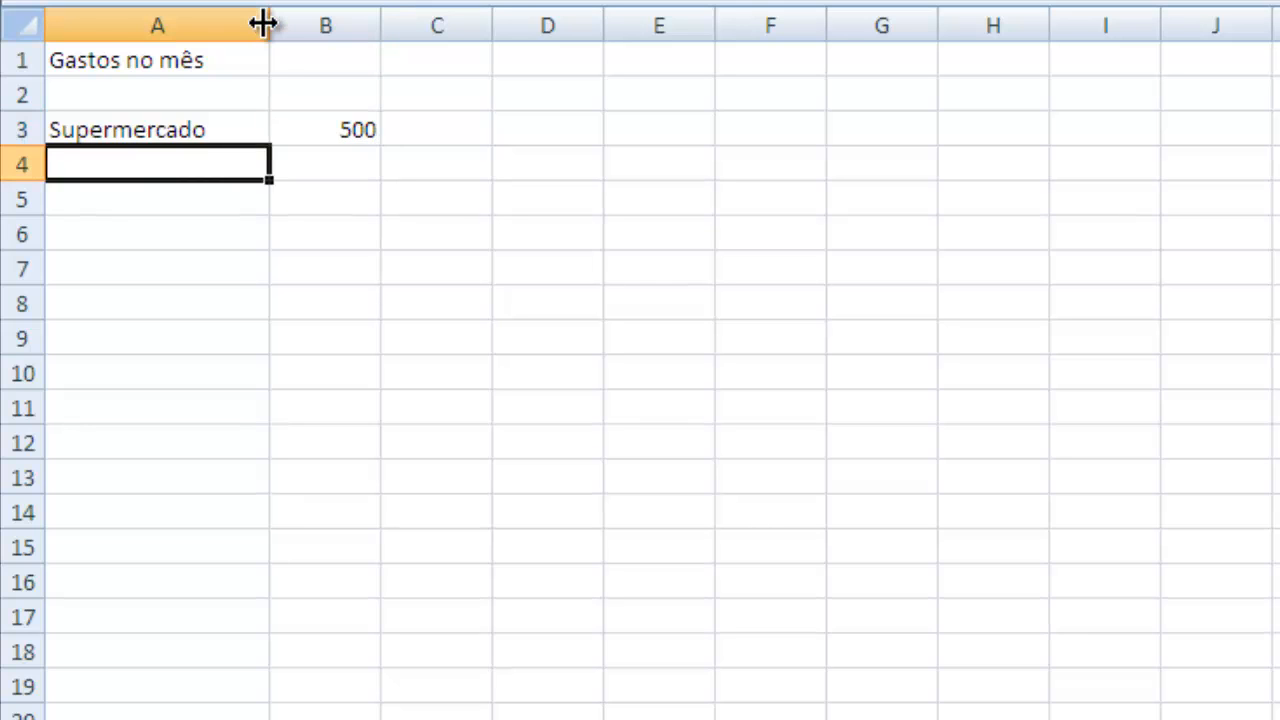
# Add the expenses Farmácia 50, Transporte 15 and Alimentação 100 in rows 4 to 6
pyautogui.write('Farm')
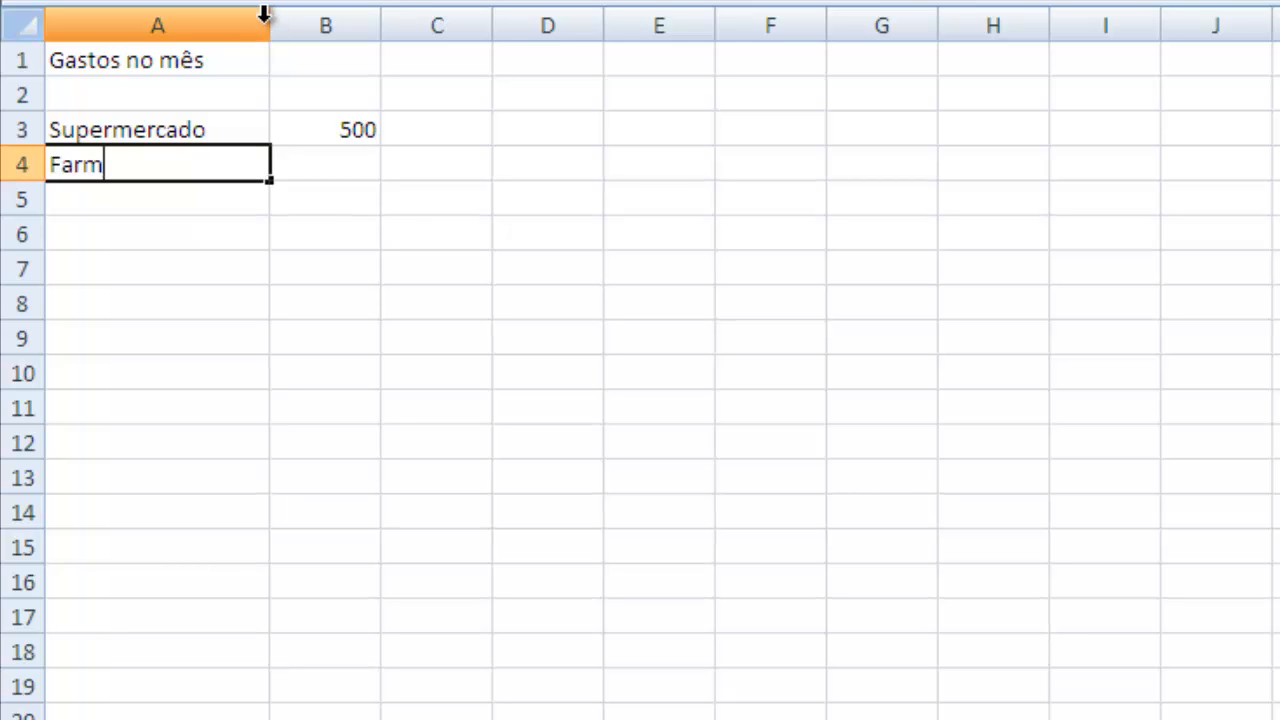
pyautogui.write('ácia')
pyautogui.press('Tab')
pyautogui.write('50')
pyautogui.press('Return')
pyautogui.write('Trans')
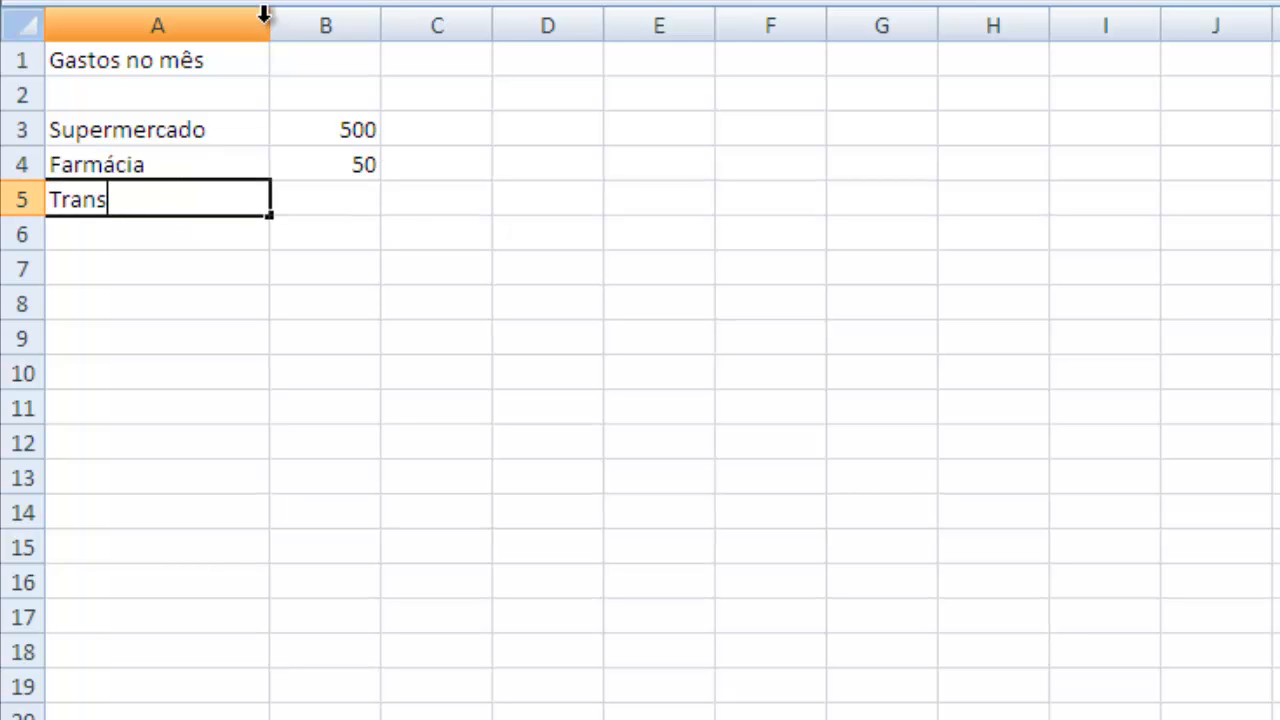
pyautogui.write('po')
pyautogui.write('rte')
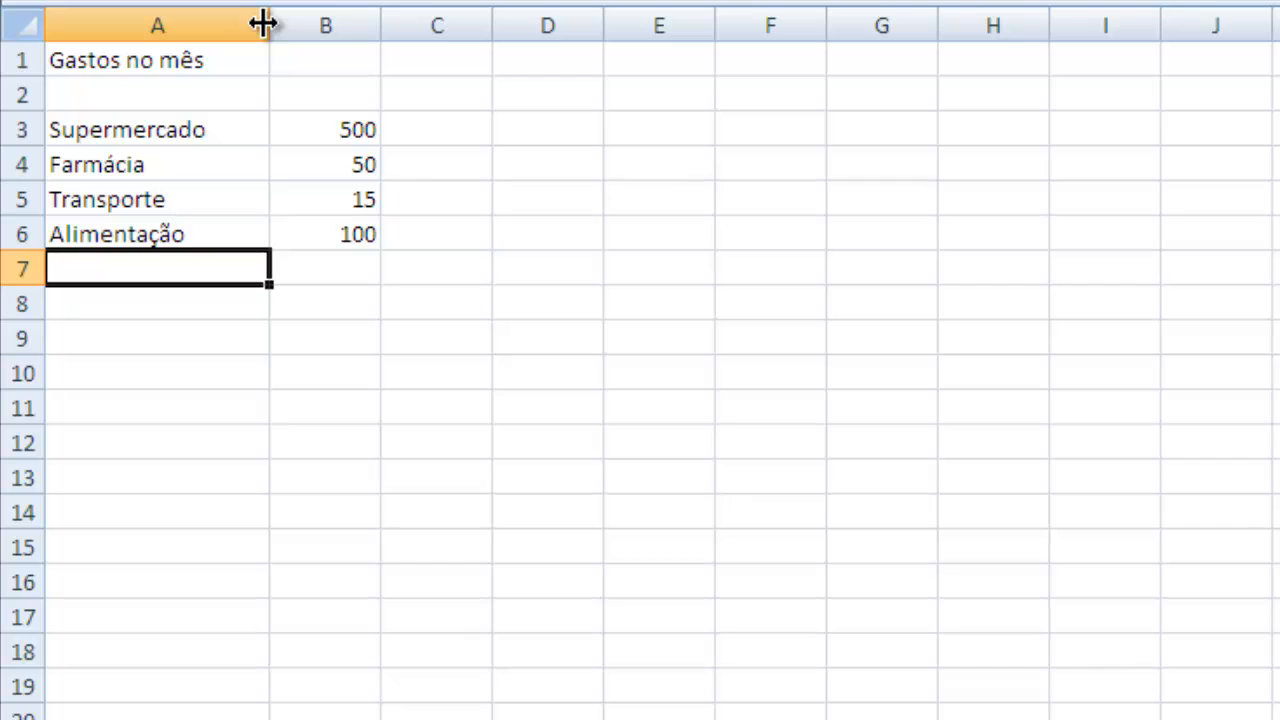
# Add the expense Bebida with the value 800 in row 7
pyautogui.write('Bebida')
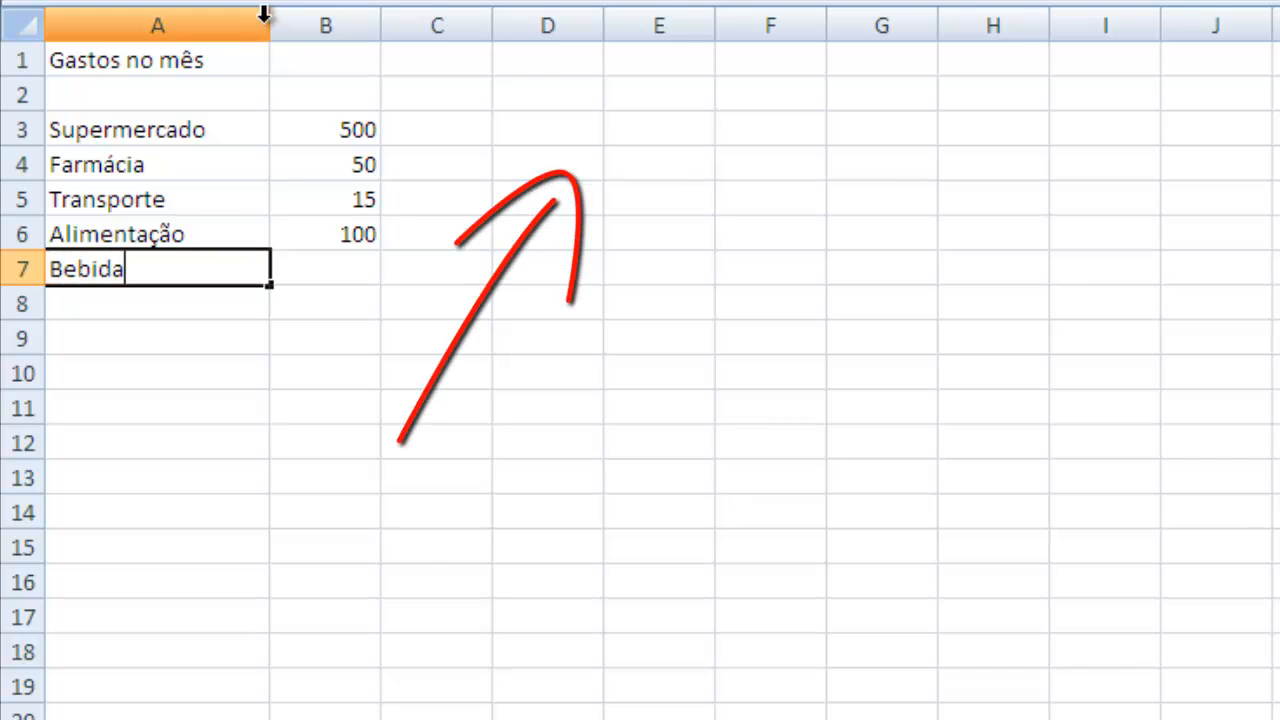
pyautogui.press('Tab')
pyautogui.write('800')
pyautogui.press('Return')
pyautogui.press('Left')
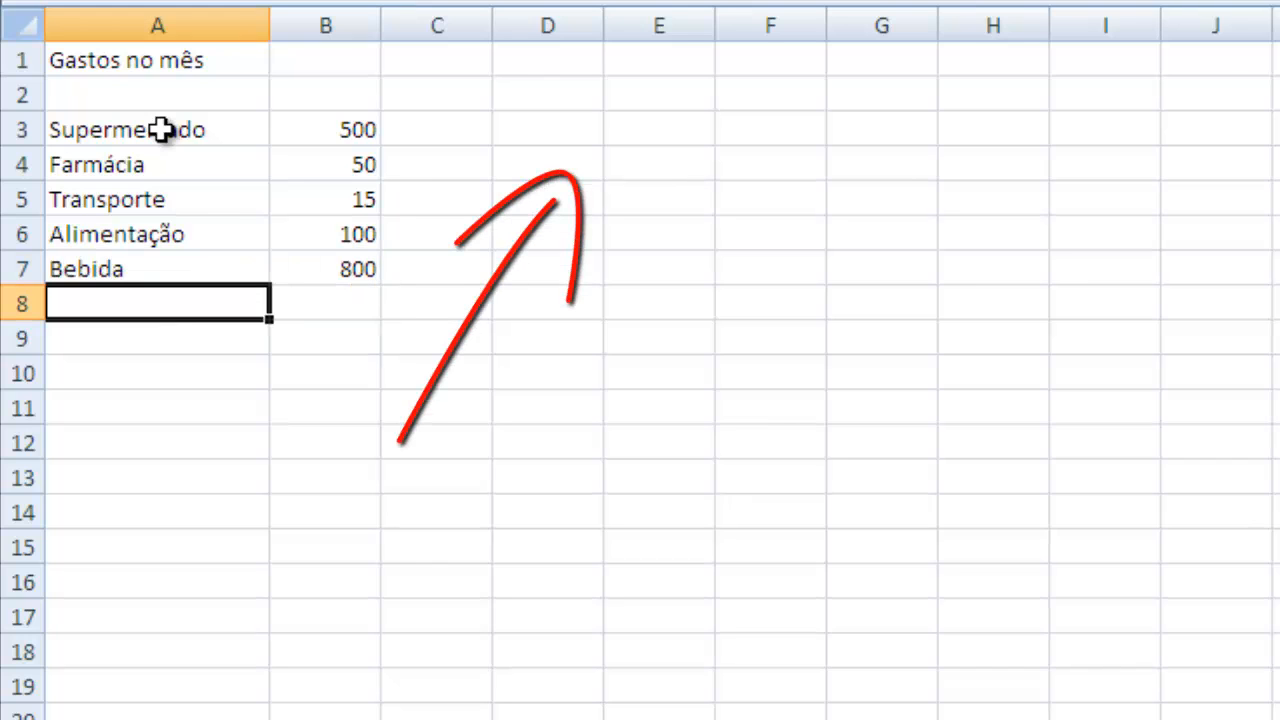
# Insert a basic 3D pie chart of the expenses in A3:B7 and view the Bebida slice's share
pyautogui.moveTo(160, 130)
pyautogui.mouseDown()
pyautogui.moveTo(271, 149)
pyautogui.moveTo(291, 257)
pyautogui.mouseUp()
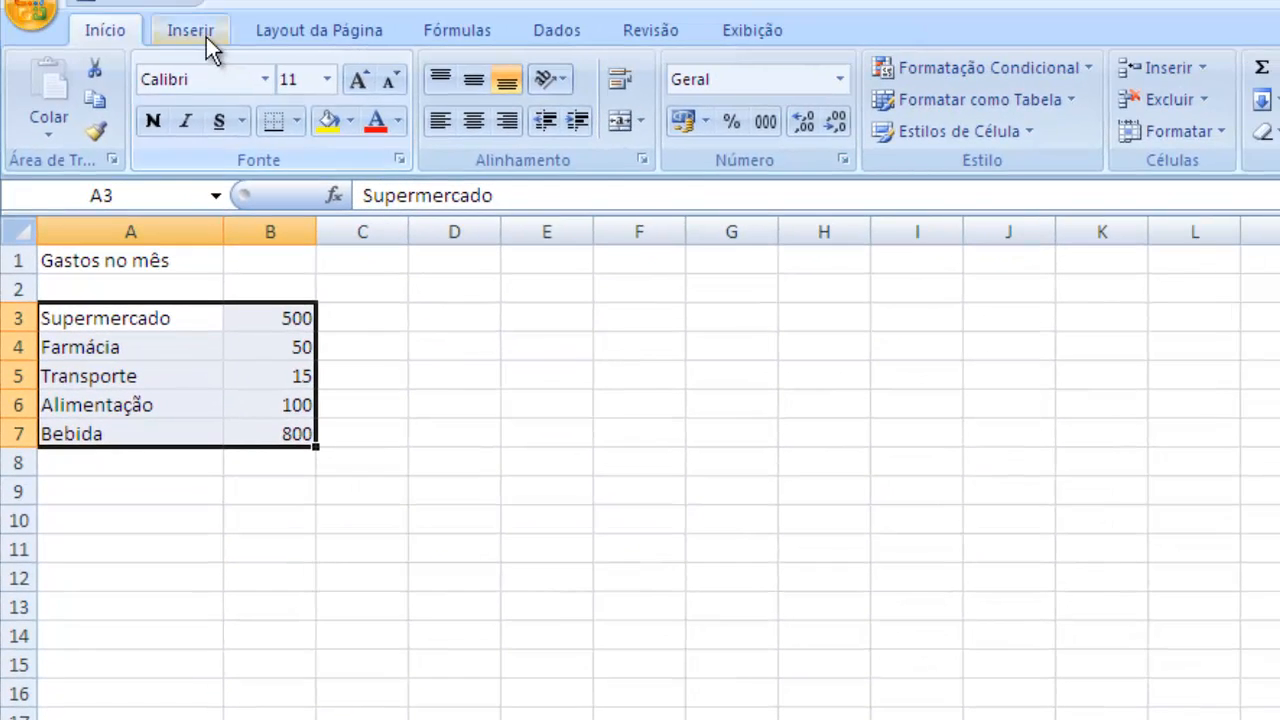
pyautogui.click(205, 40)
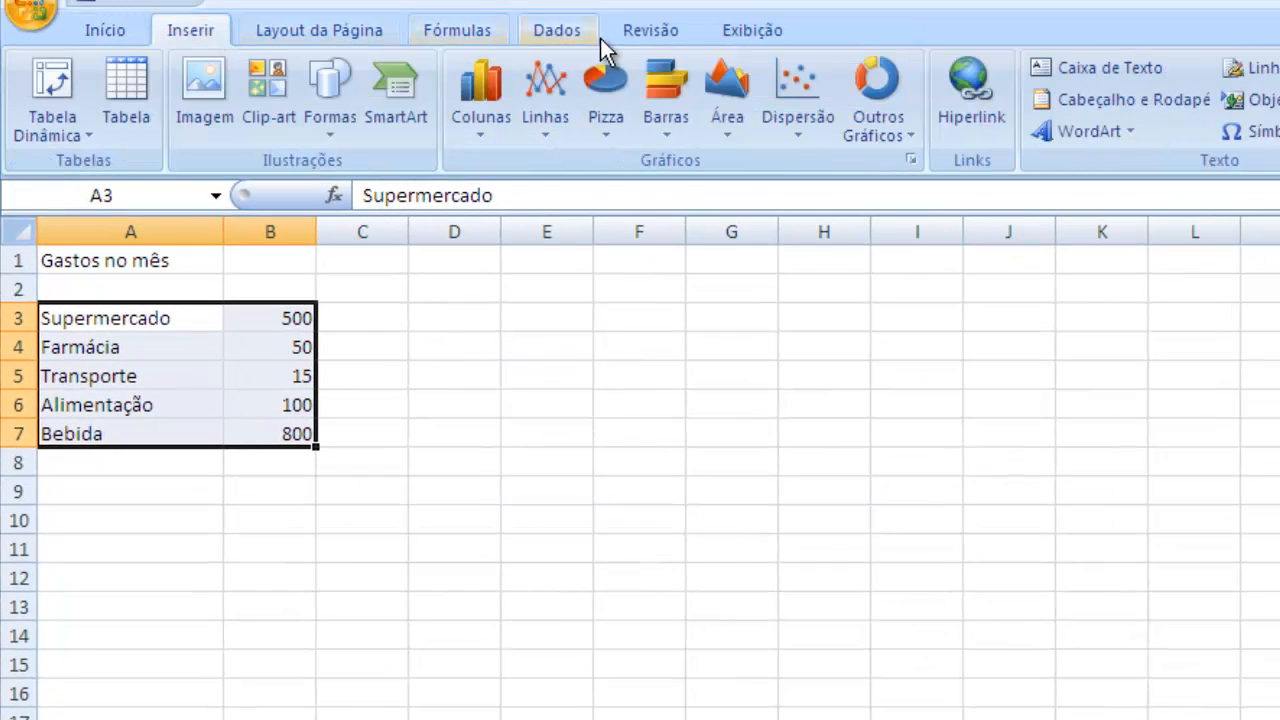
pyautogui.click(594, 136)
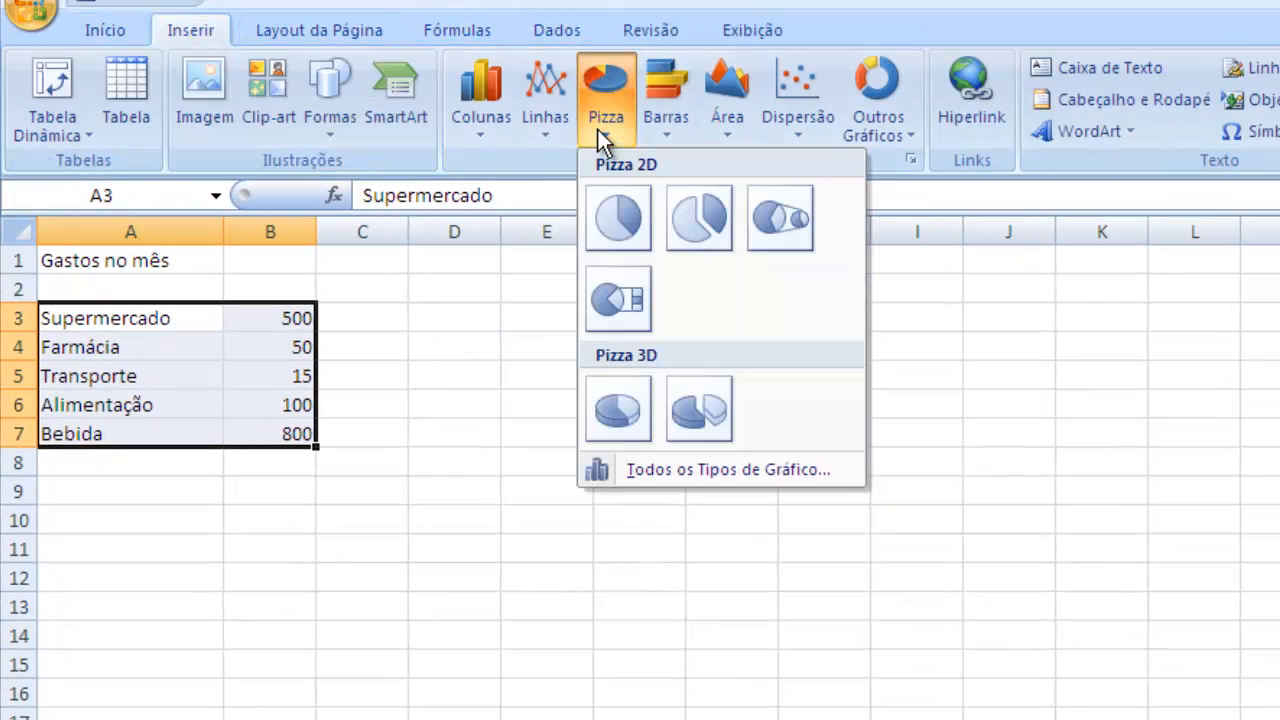
pyautogui.click(618, 412)
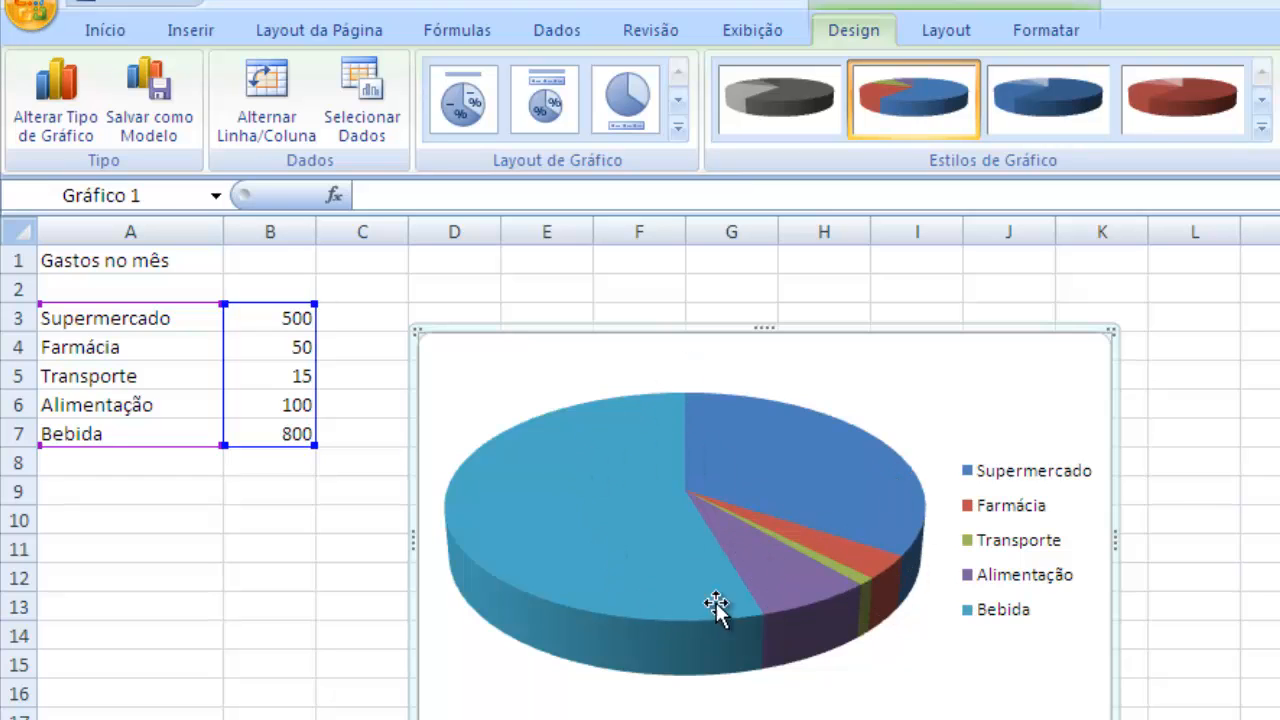
pyautogui.moveTo(603, 490)
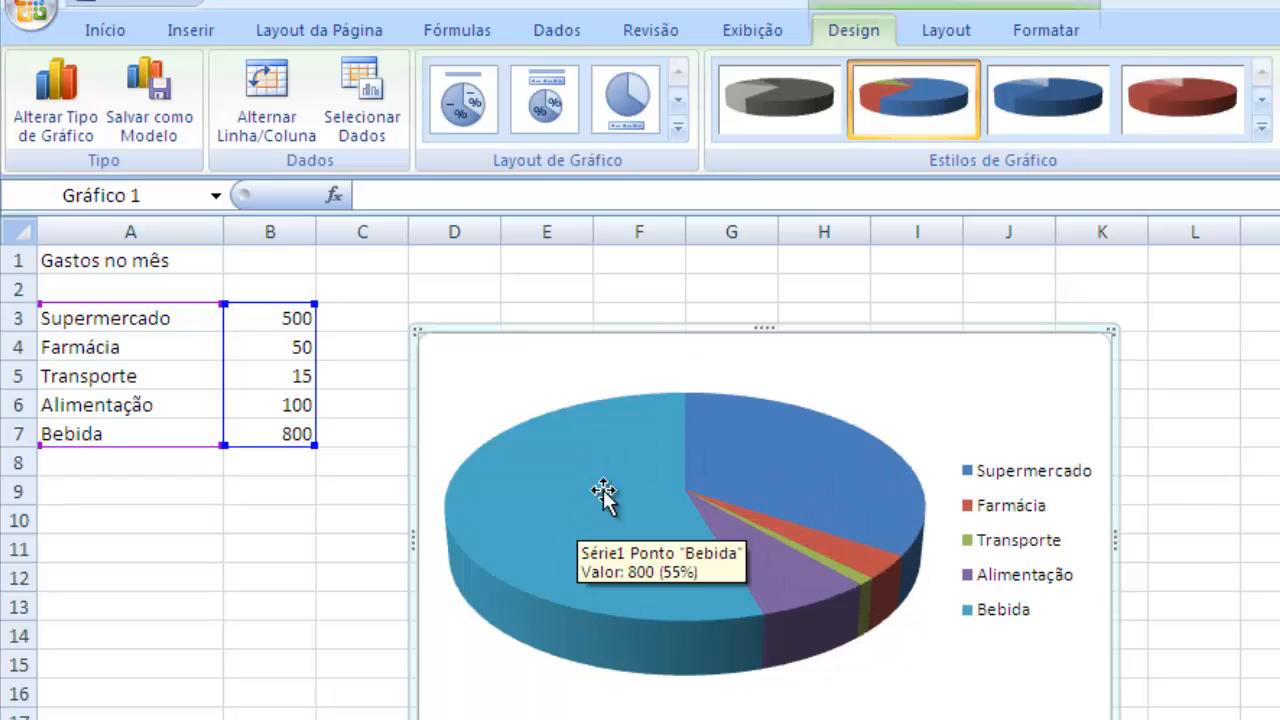
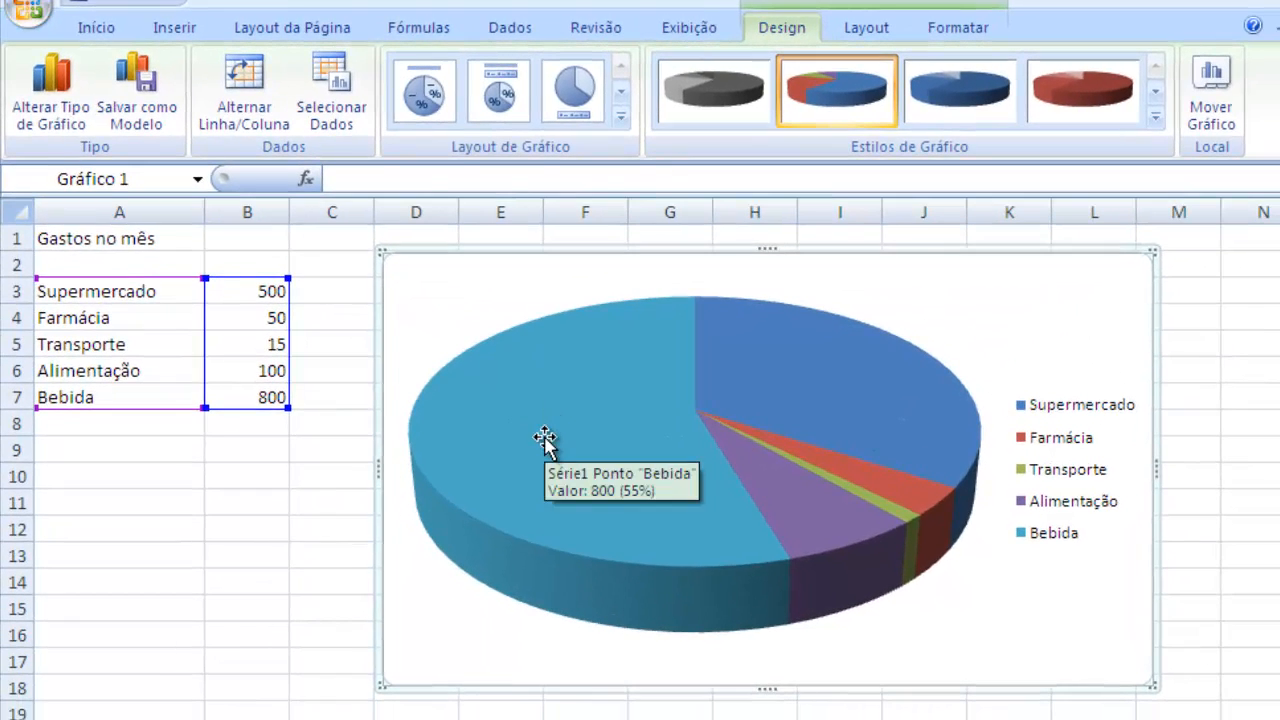
pyautogui.click(595, 480)
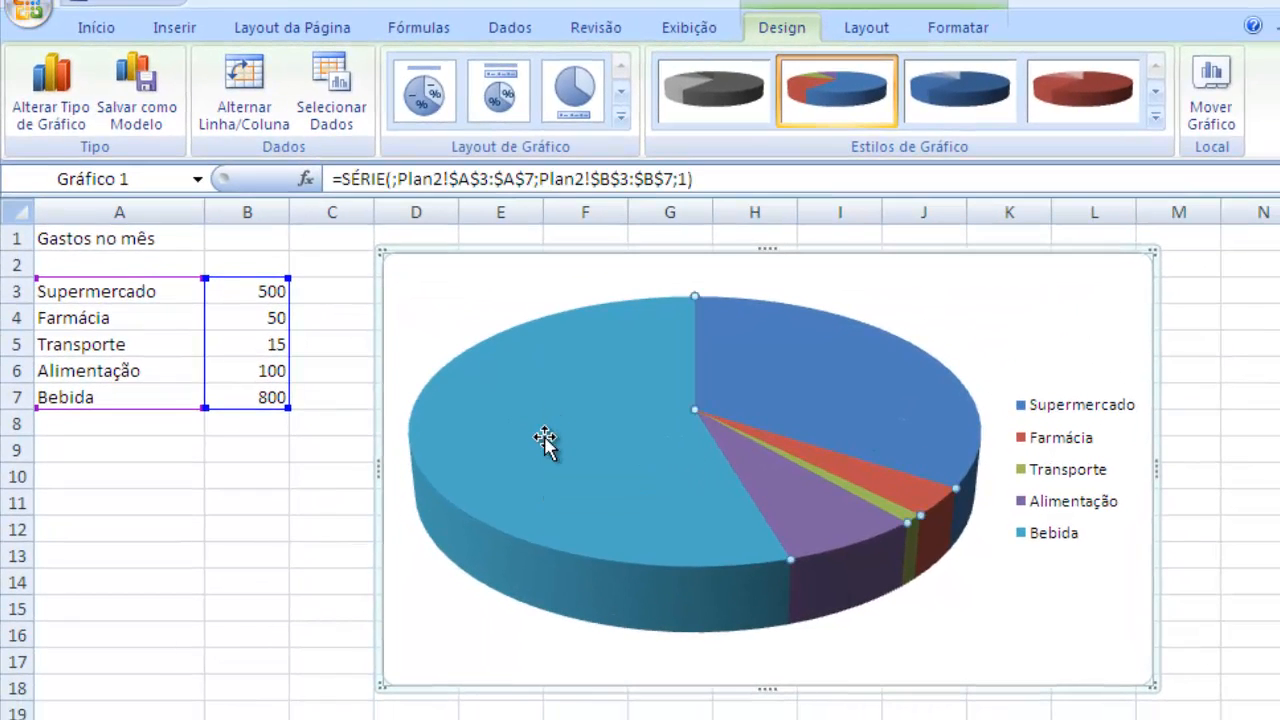
pyautogui.rightClick(546, 438)
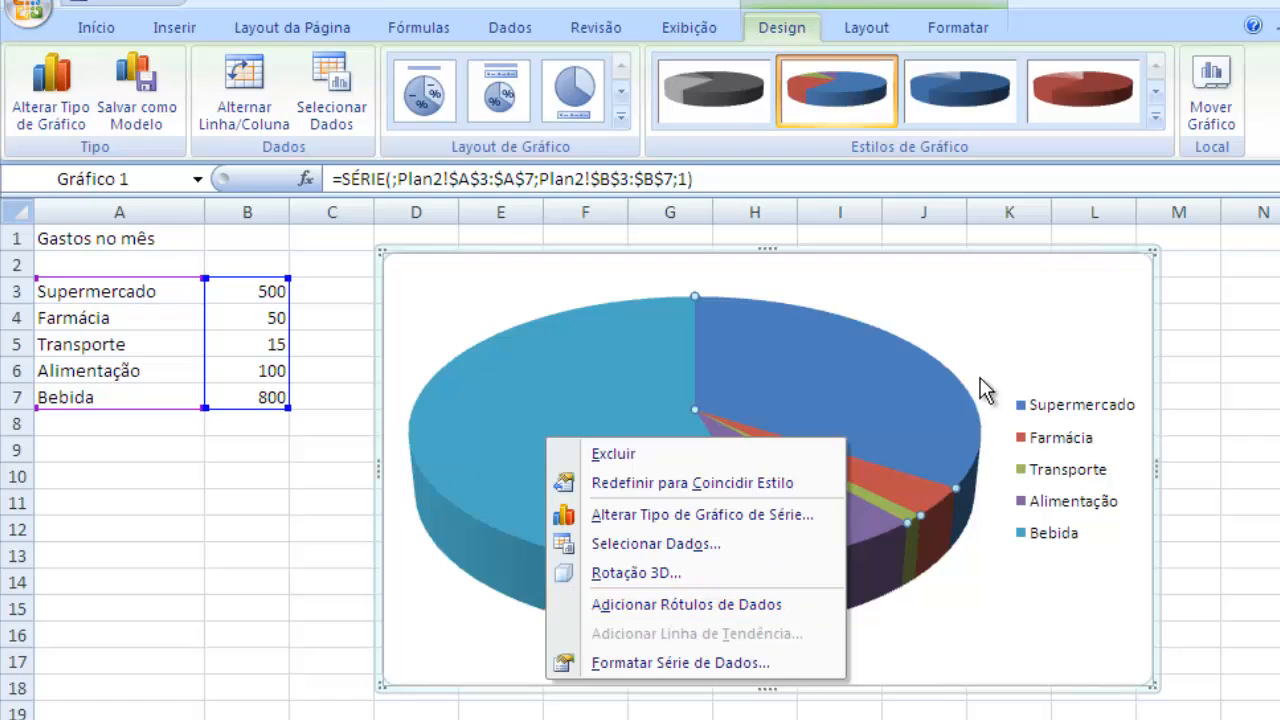
pyautogui.click(989, 343)
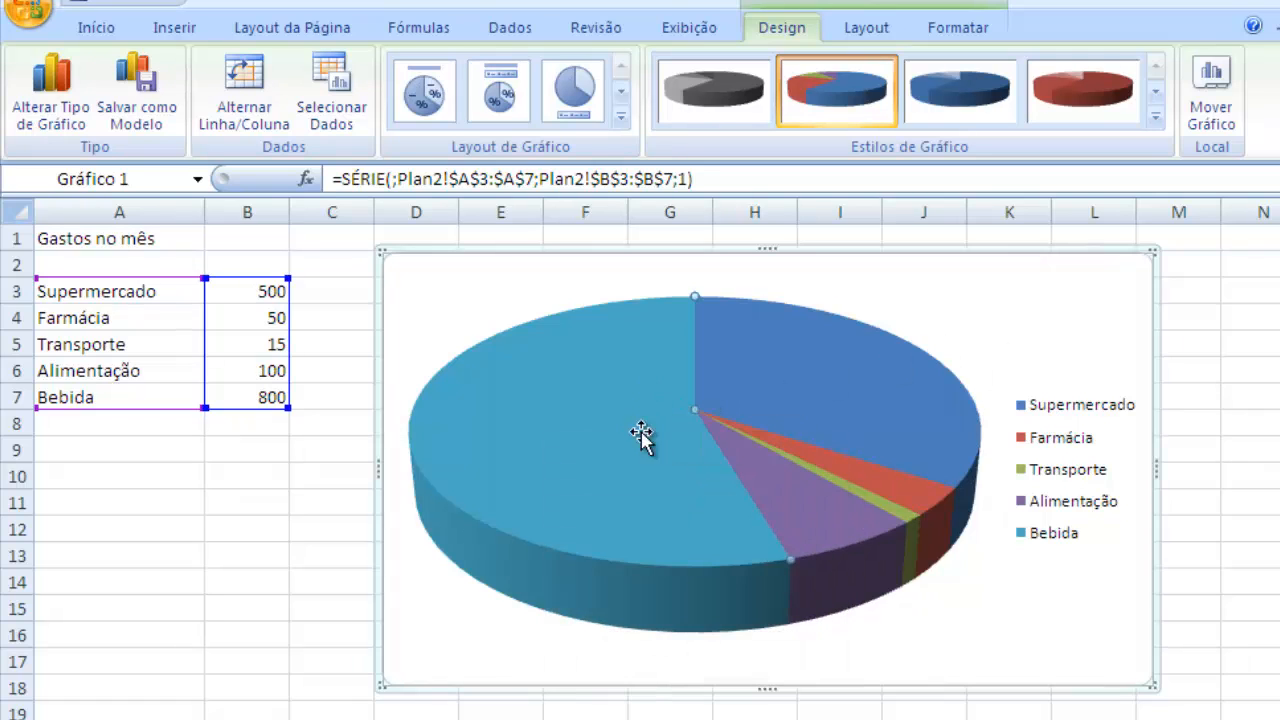
pyautogui.click(950, 328)
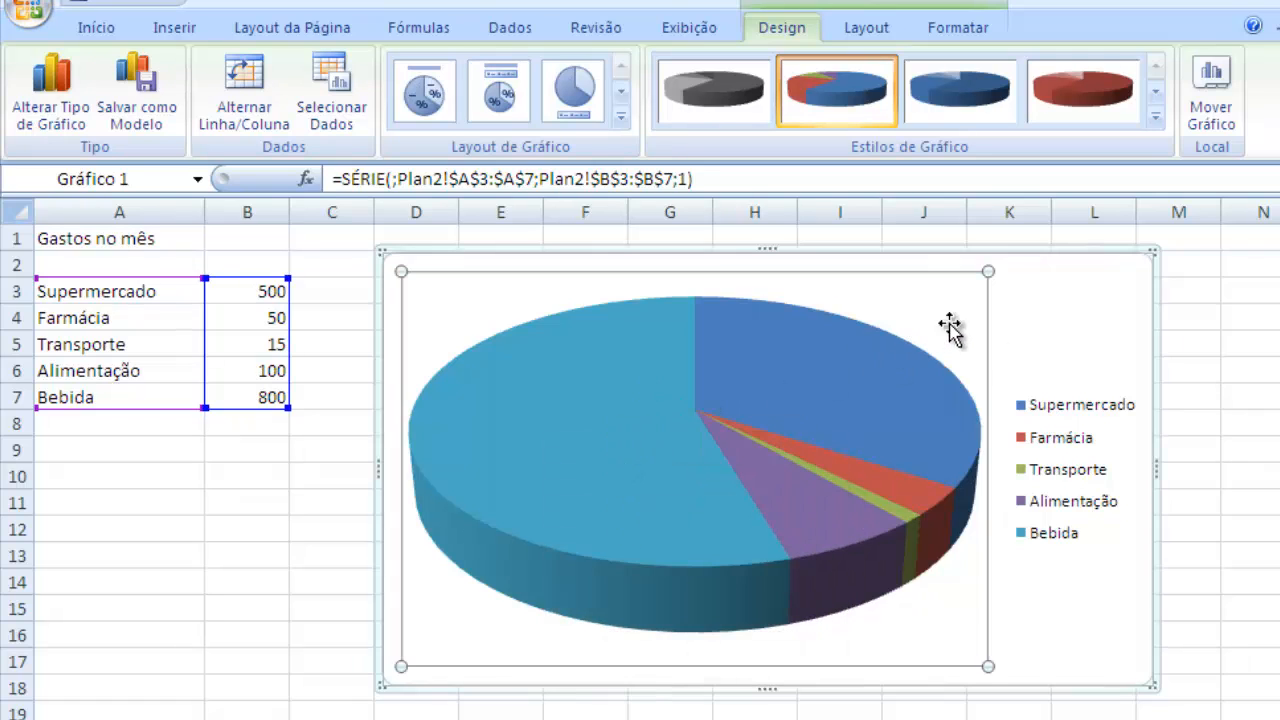
pyautogui.click(629, 437)
pyautogui.click(970, 318)
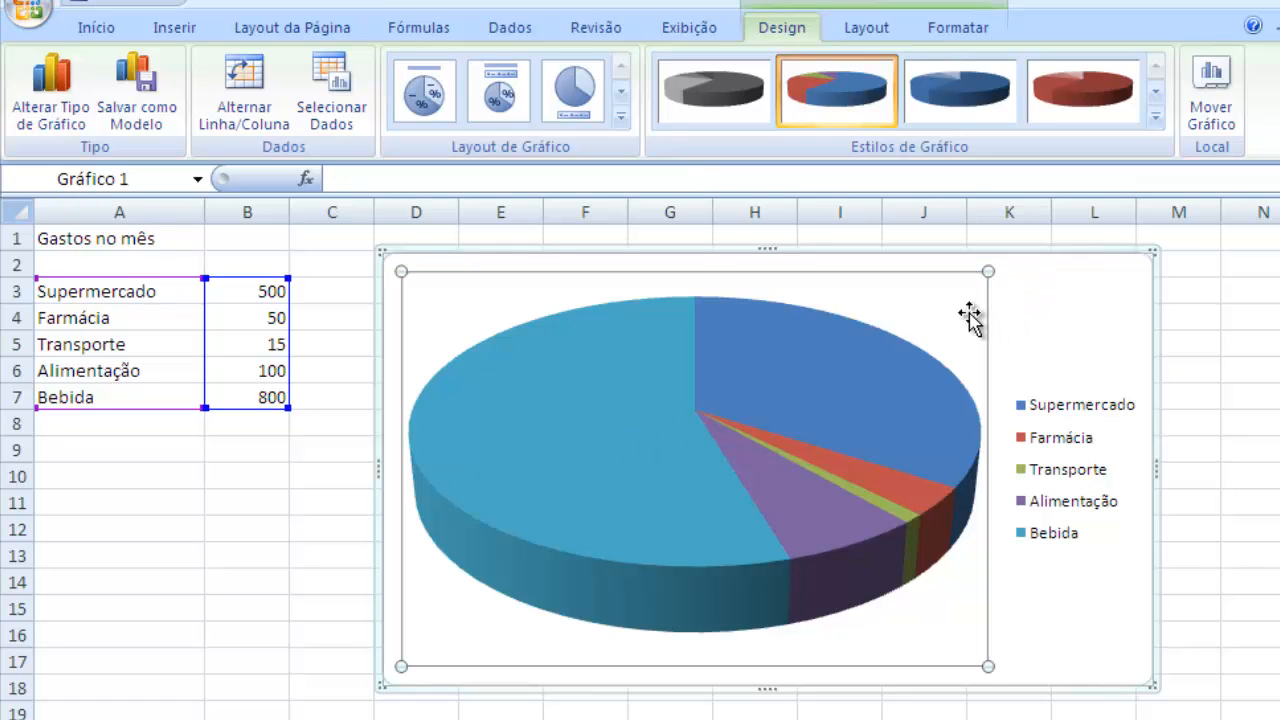
pyautogui.rightClick(970, 318)
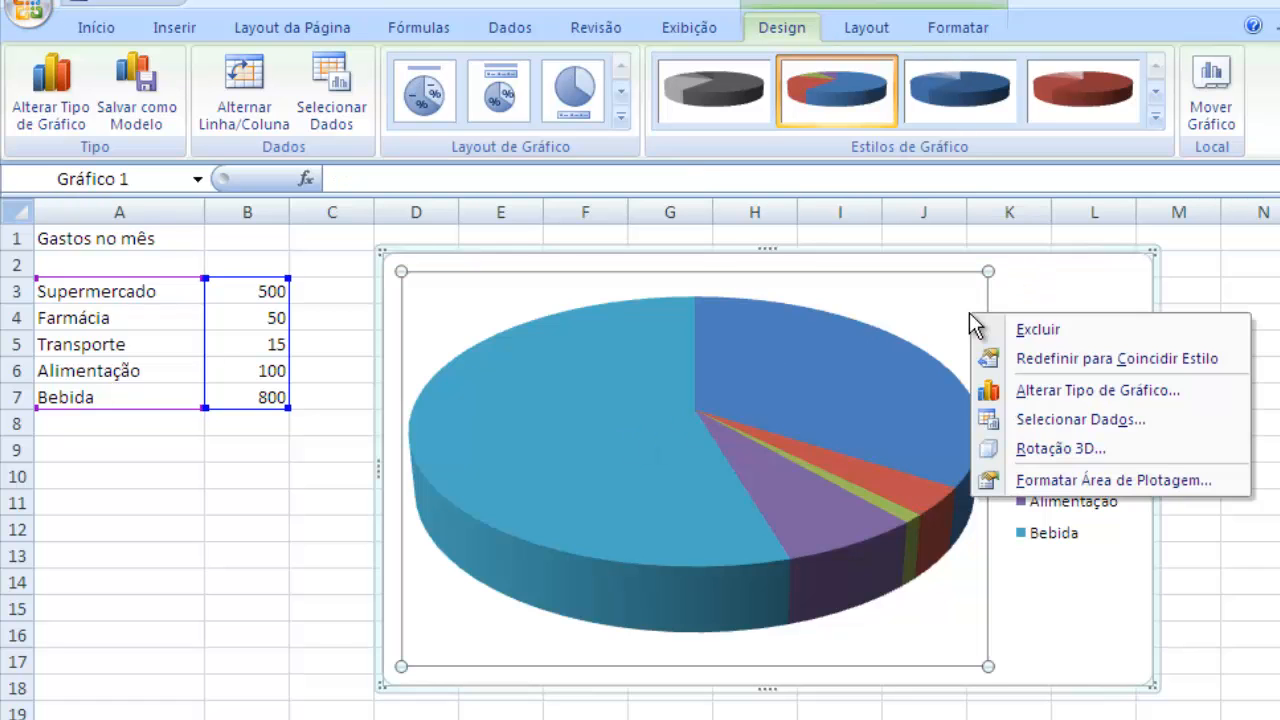
pyautogui.click(1057, 285)
pyautogui.rightClick(1057, 285)
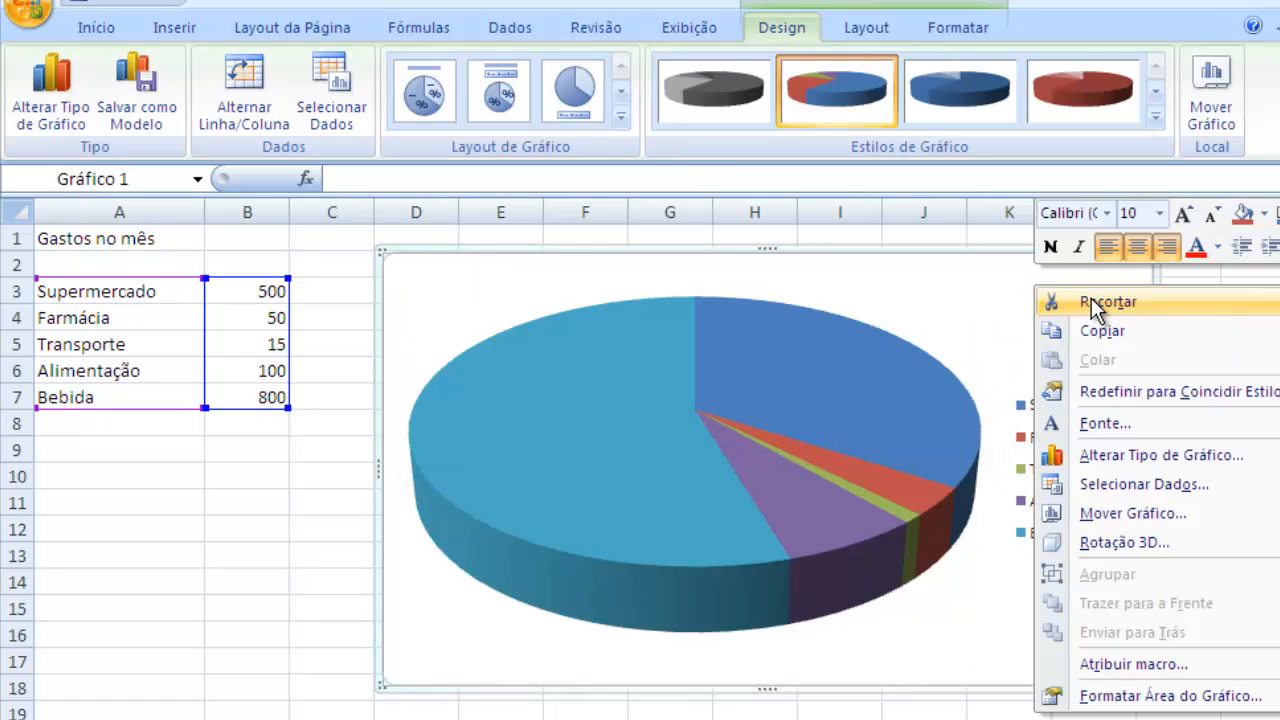
pyautogui.click(1000, 300)
# Add data labels to the slices of the expenses pie chart
pyautogui.click(625, 430)
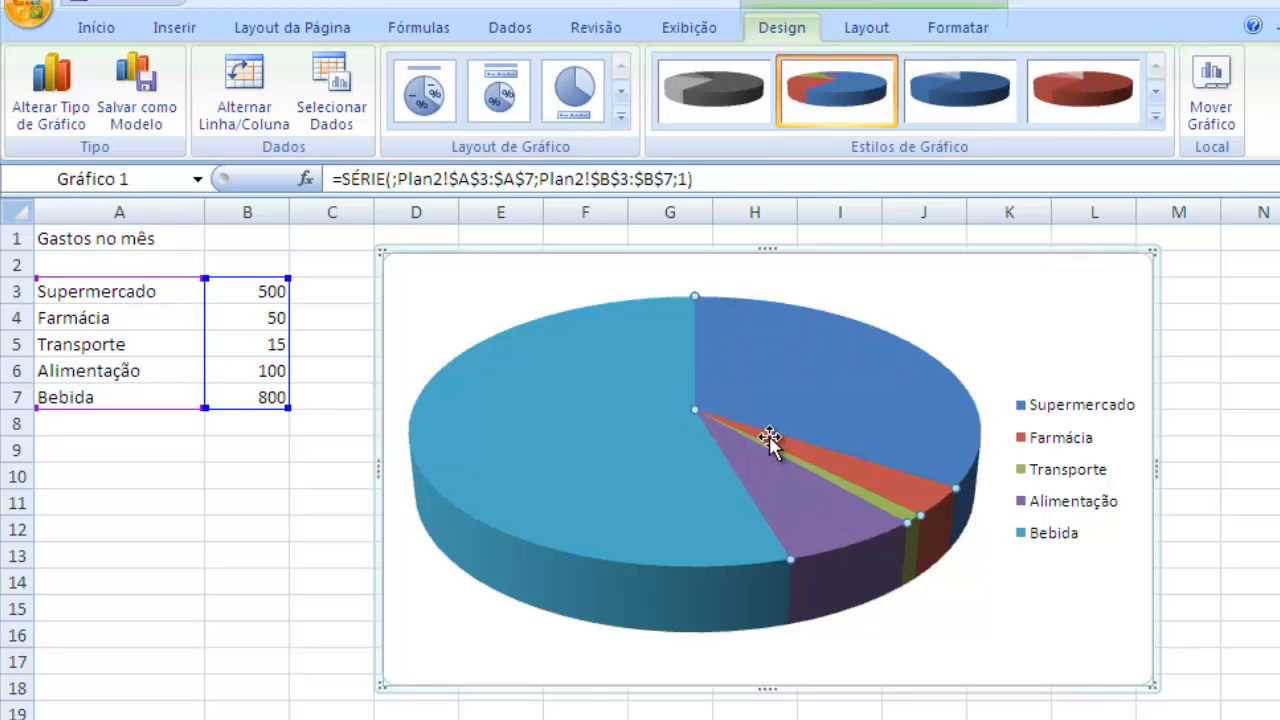
pyautogui.rightClick(650, 466)
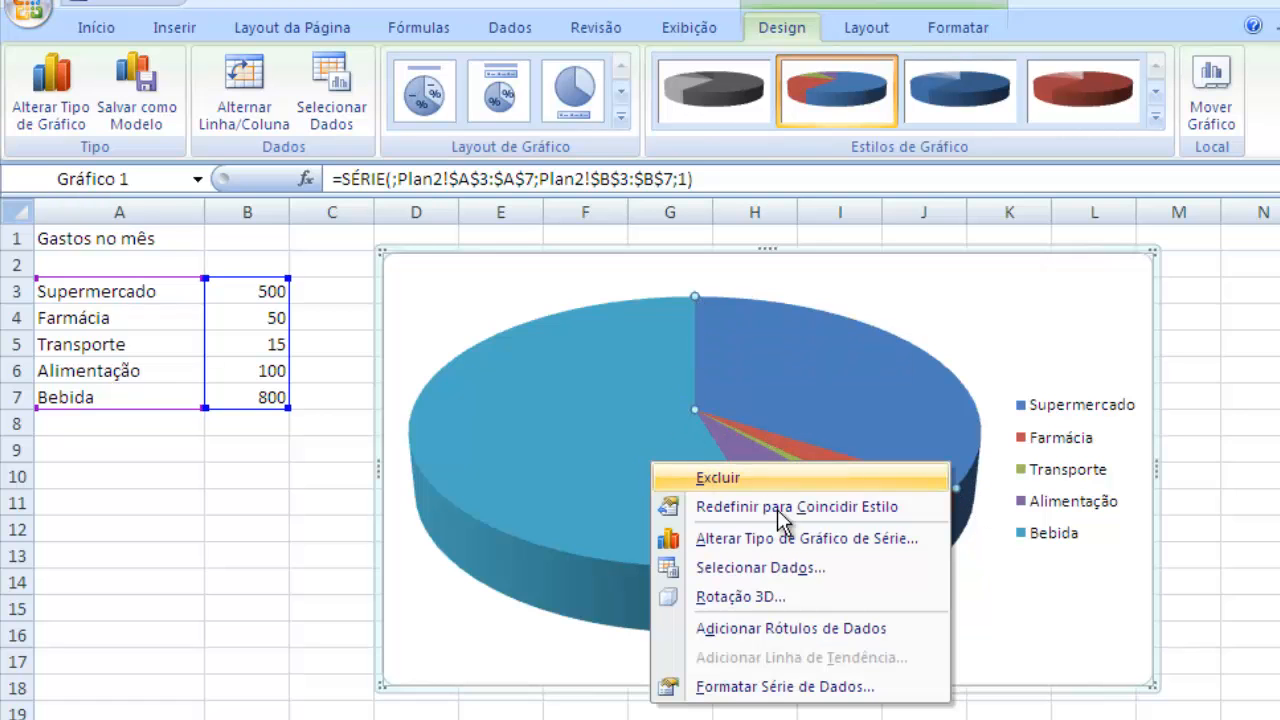
pyautogui.click(792, 626)
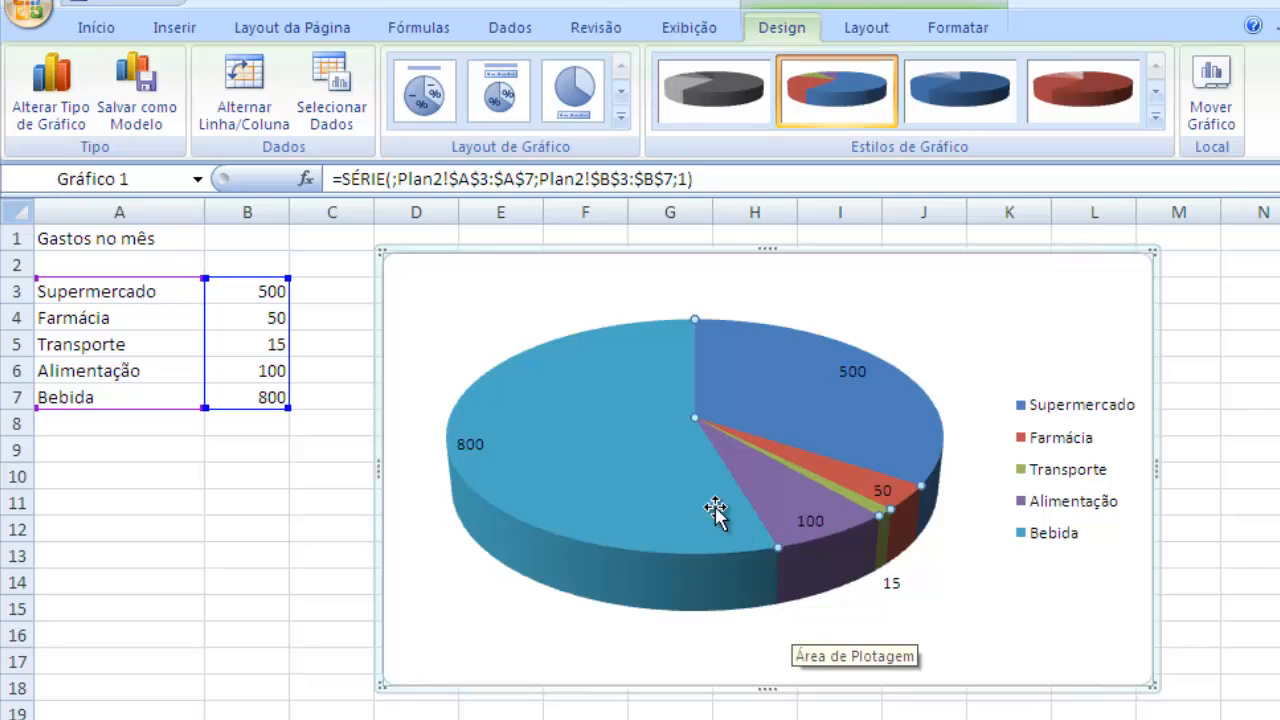
# Format the Bebida slice's data label to show Porcentagem instead of Valor
pyautogui.click(476, 446)
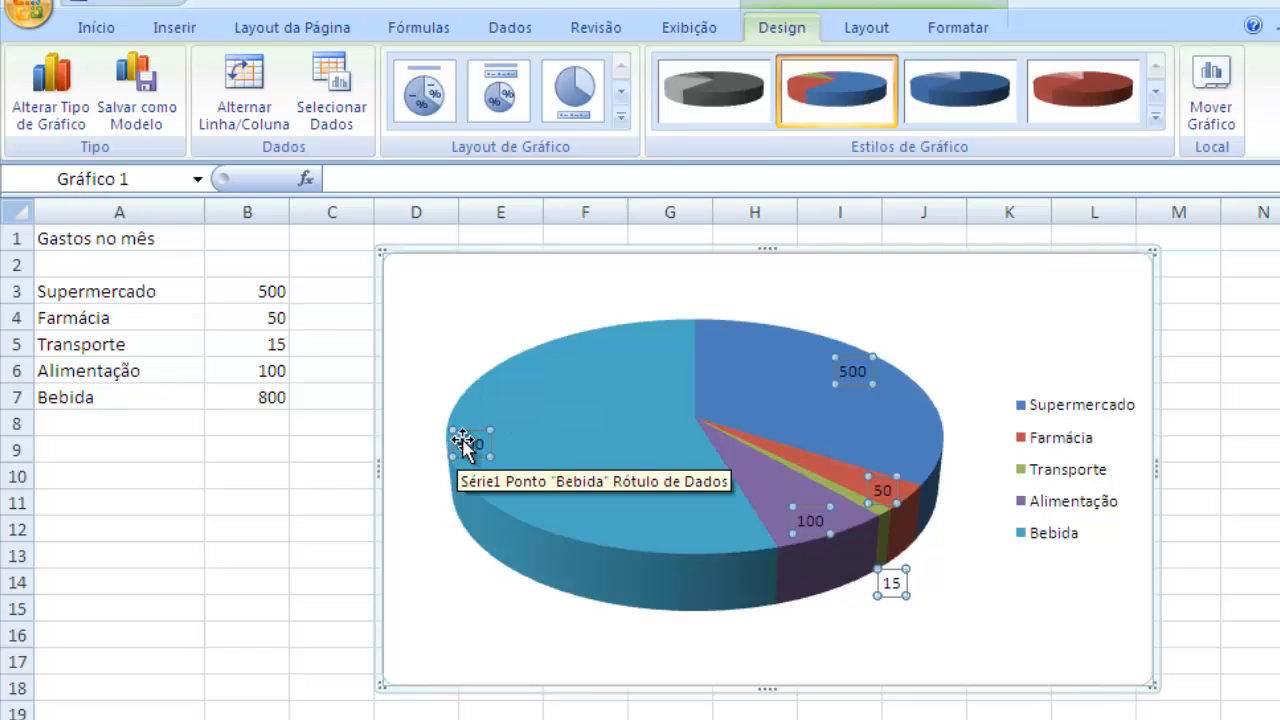
pyautogui.click(468, 443)
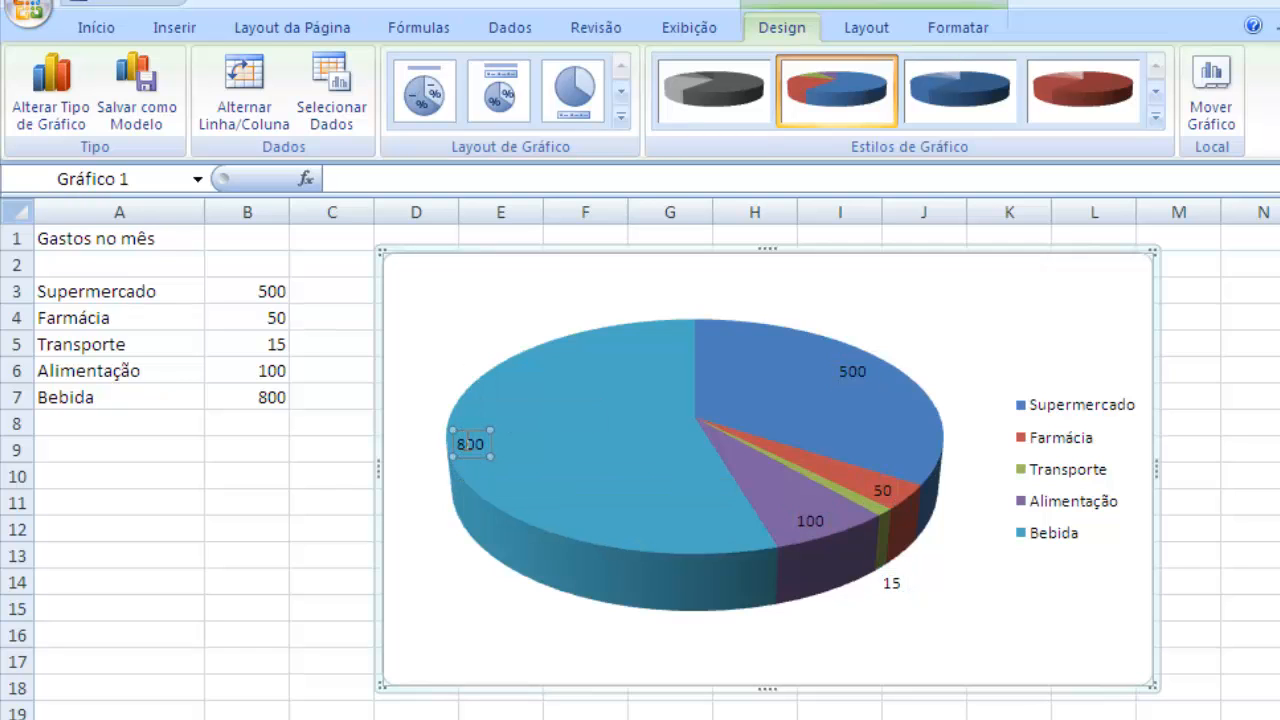
pyautogui.rightClick(475, 456)
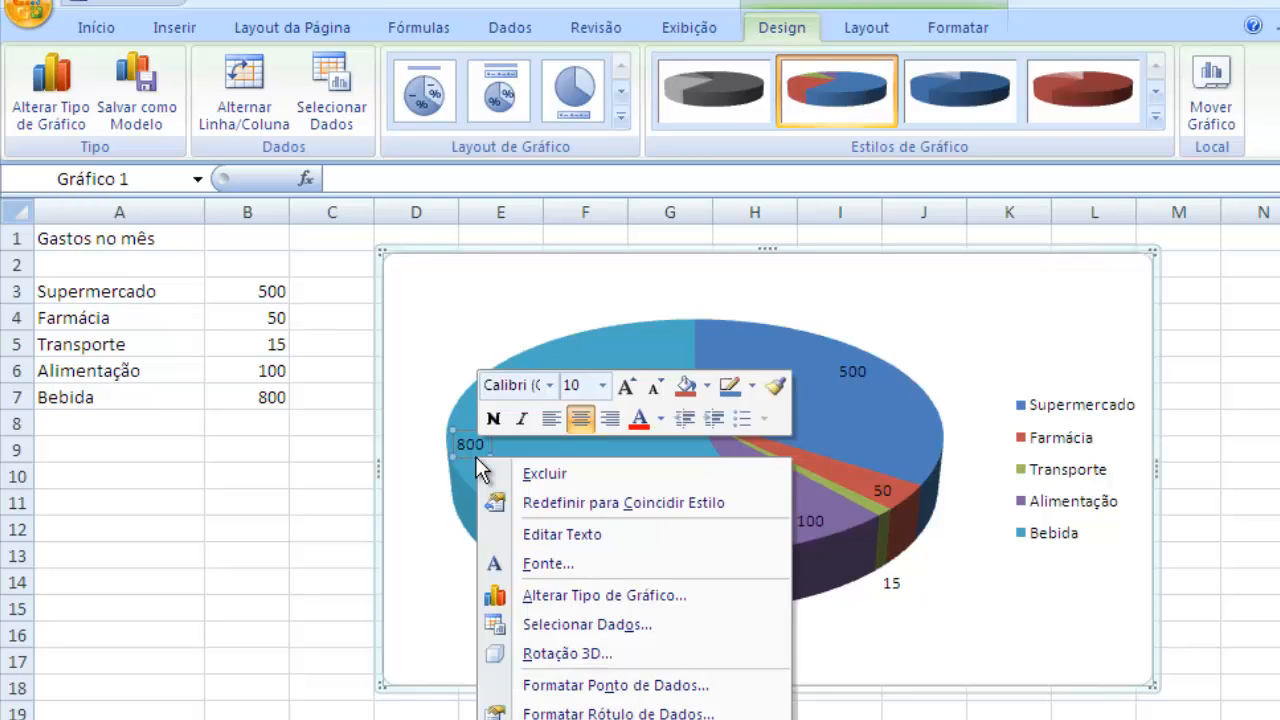
pyautogui.click(660, 711)
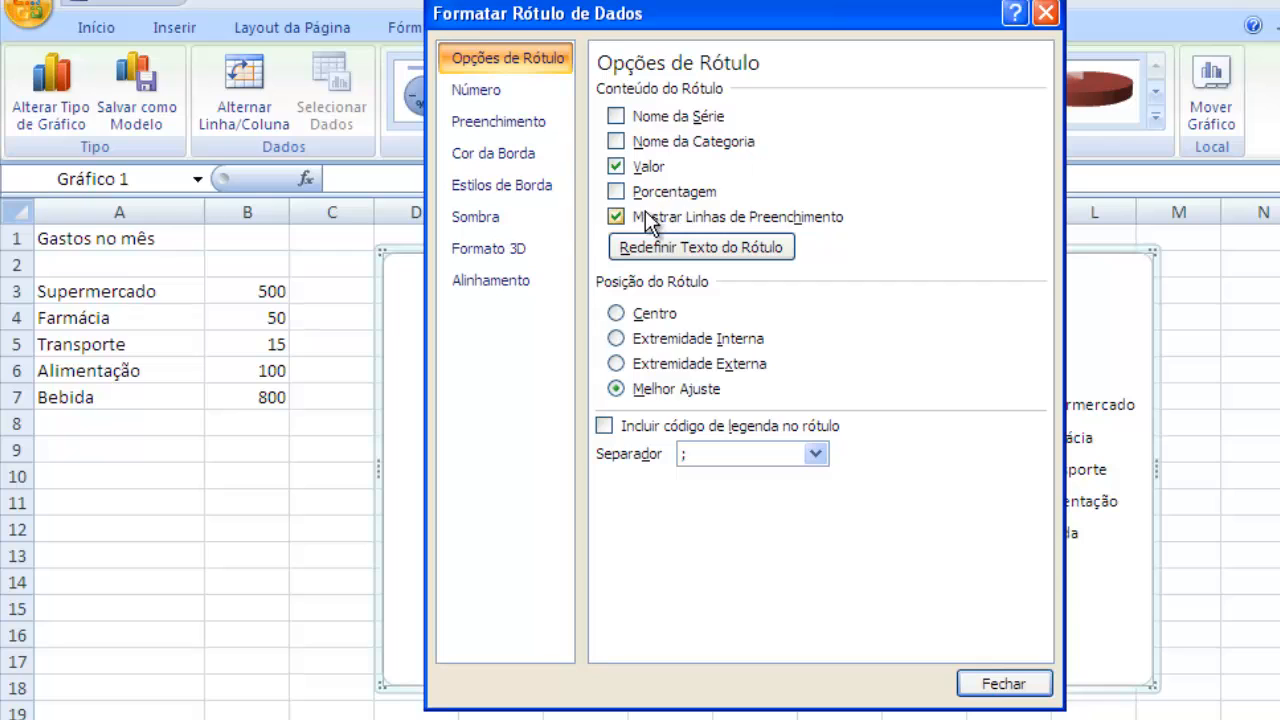
pyautogui.click(619, 166)
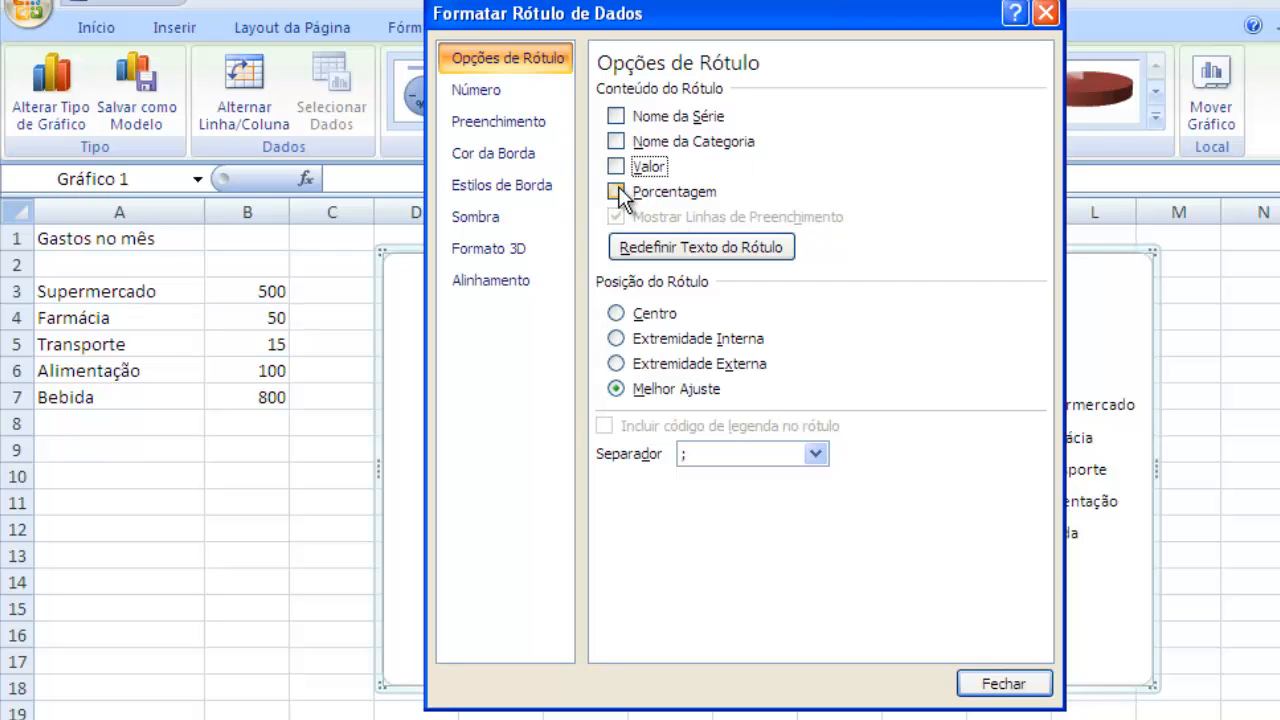
pyautogui.click(619, 193)
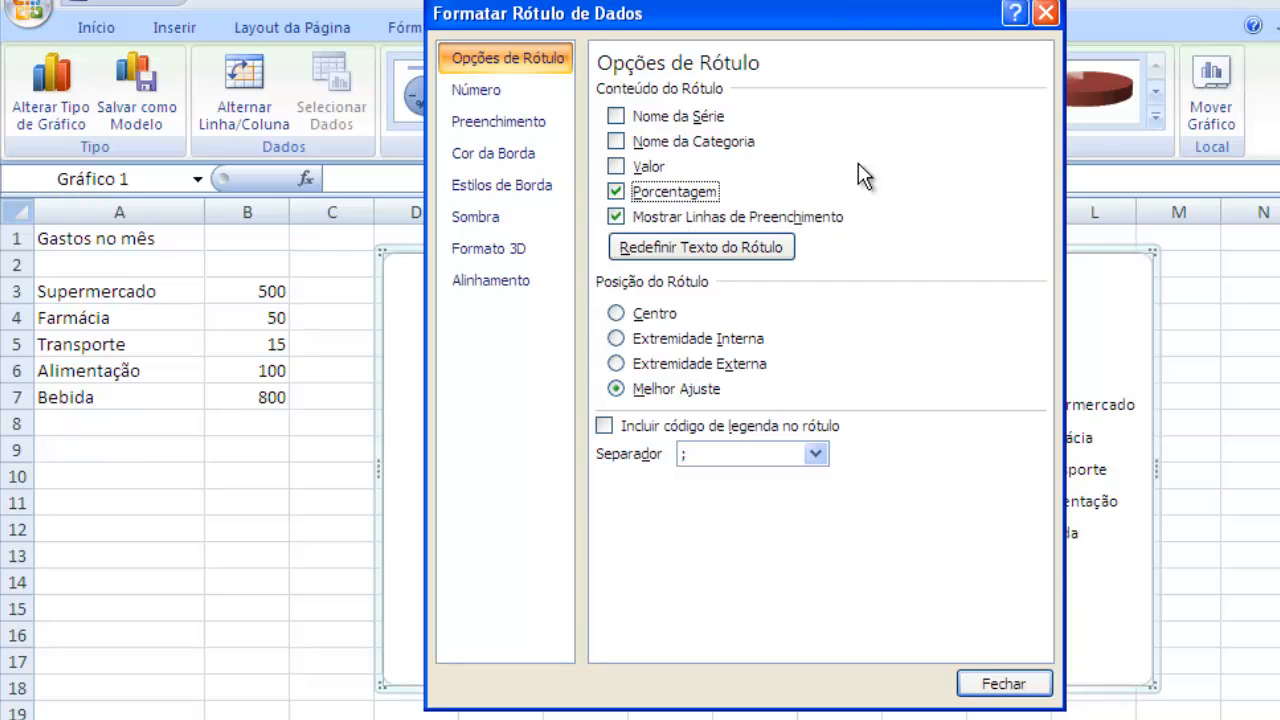
pyautogui.moveTo(674, 36); pyautogui.dragTo(1080, 84)
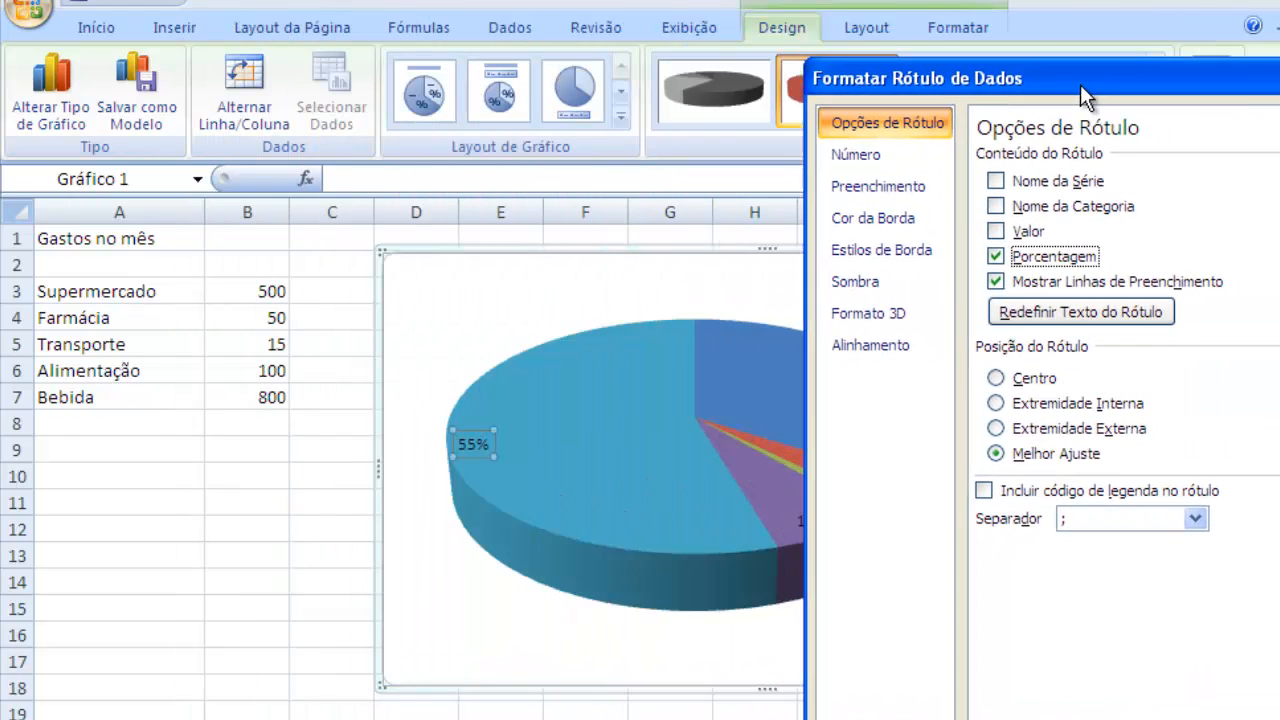
# Include the category name in the Bebida slice's data label and close the label formatting
pyautogui.click(996, 181)
pyautogui.click(996, 181)
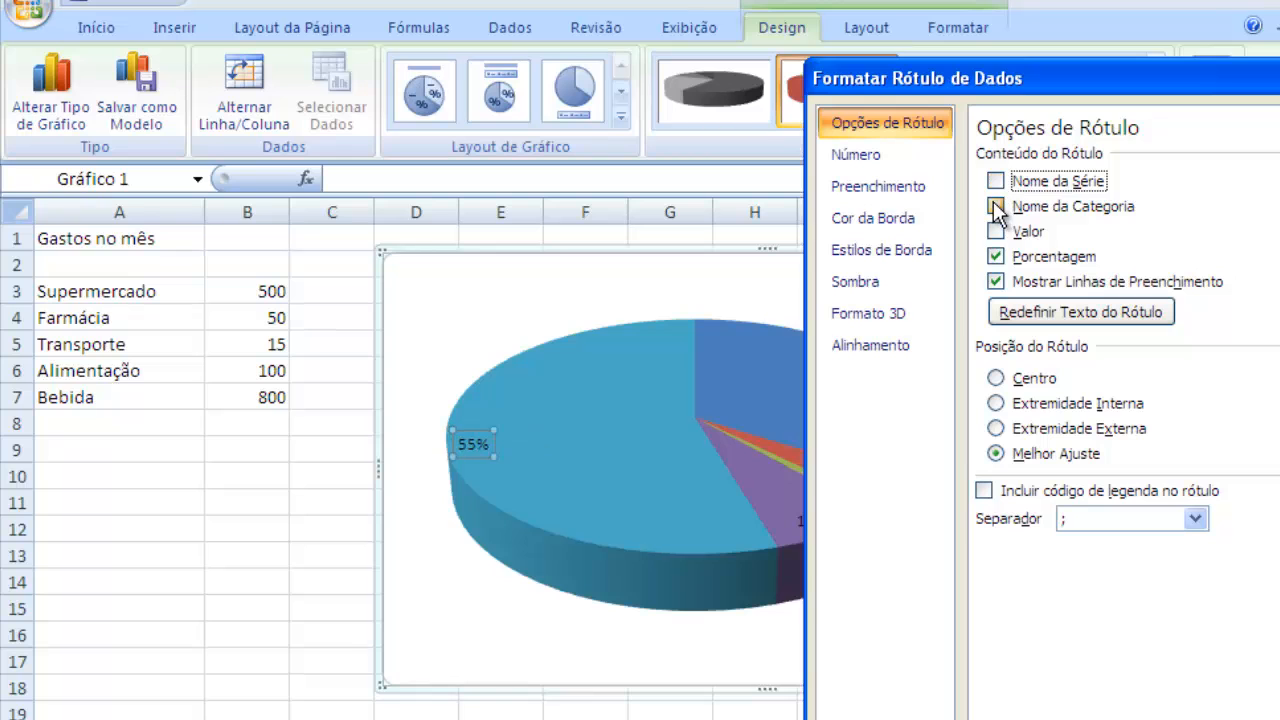
pyautogui.click(996, 206)
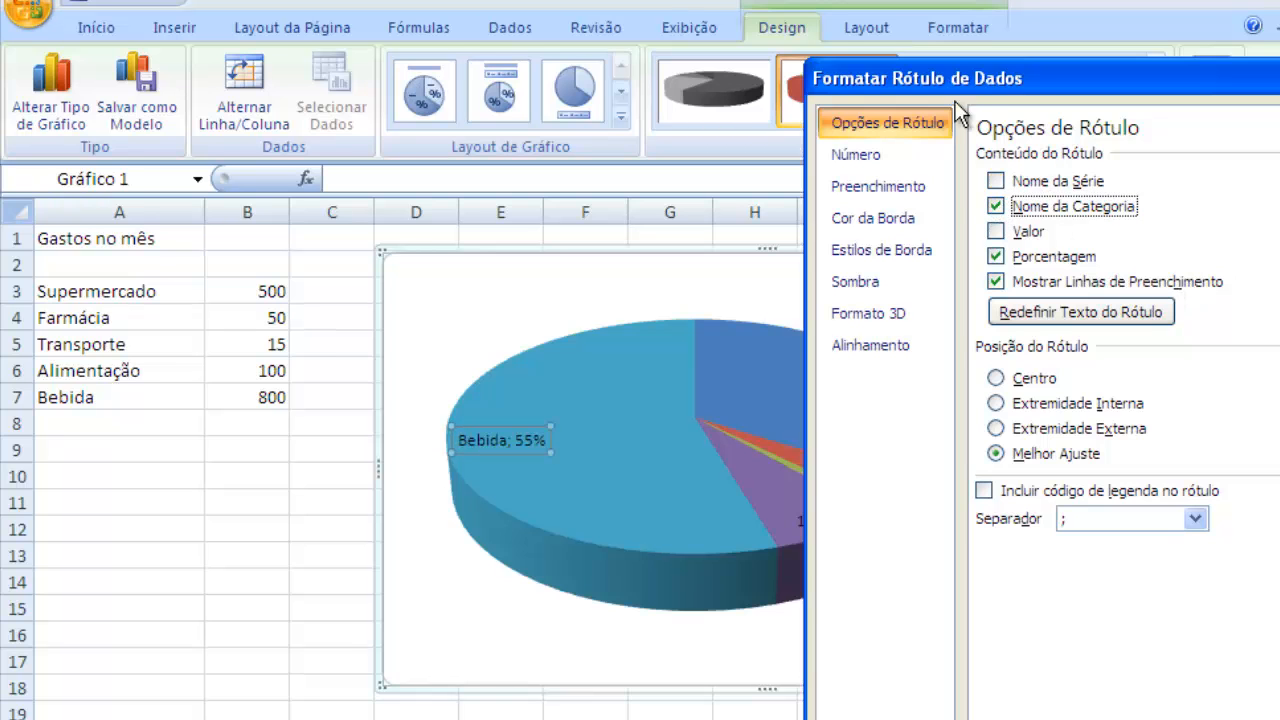
pyautogui.moveTo(1022, 78); pyautogui.dragTo(842, 51)
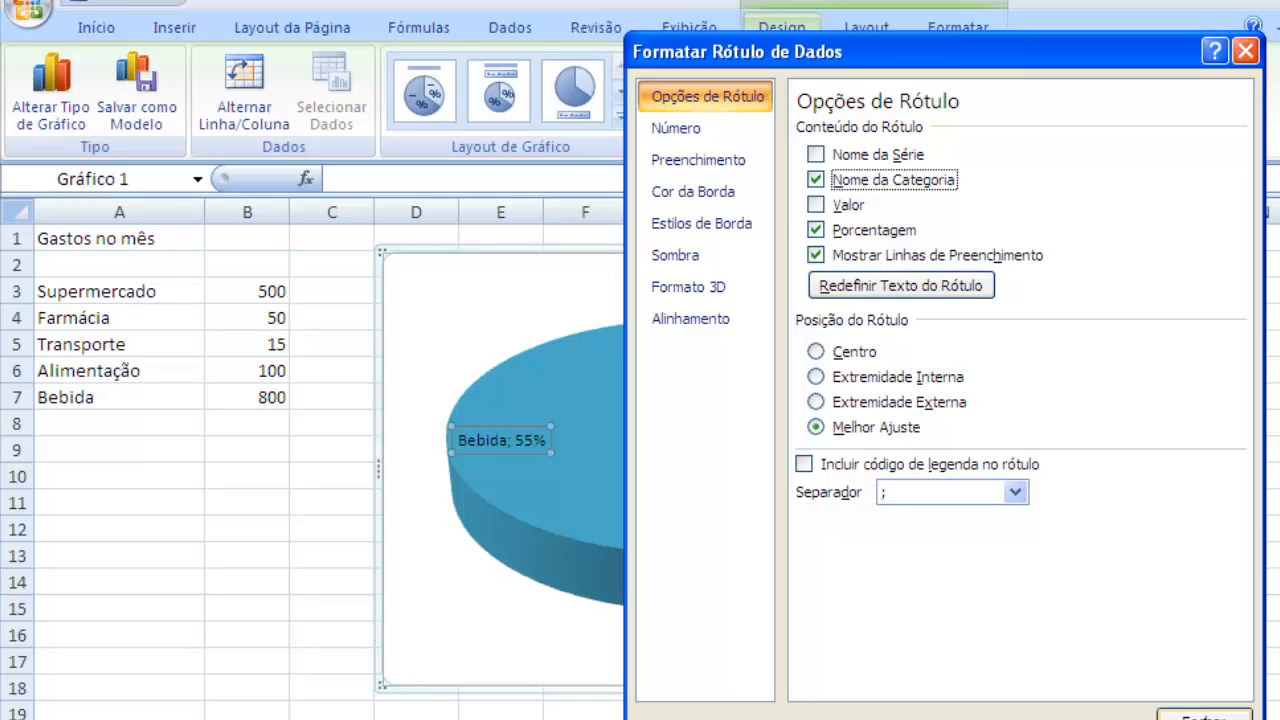
pyautogui.click(1205, 715)
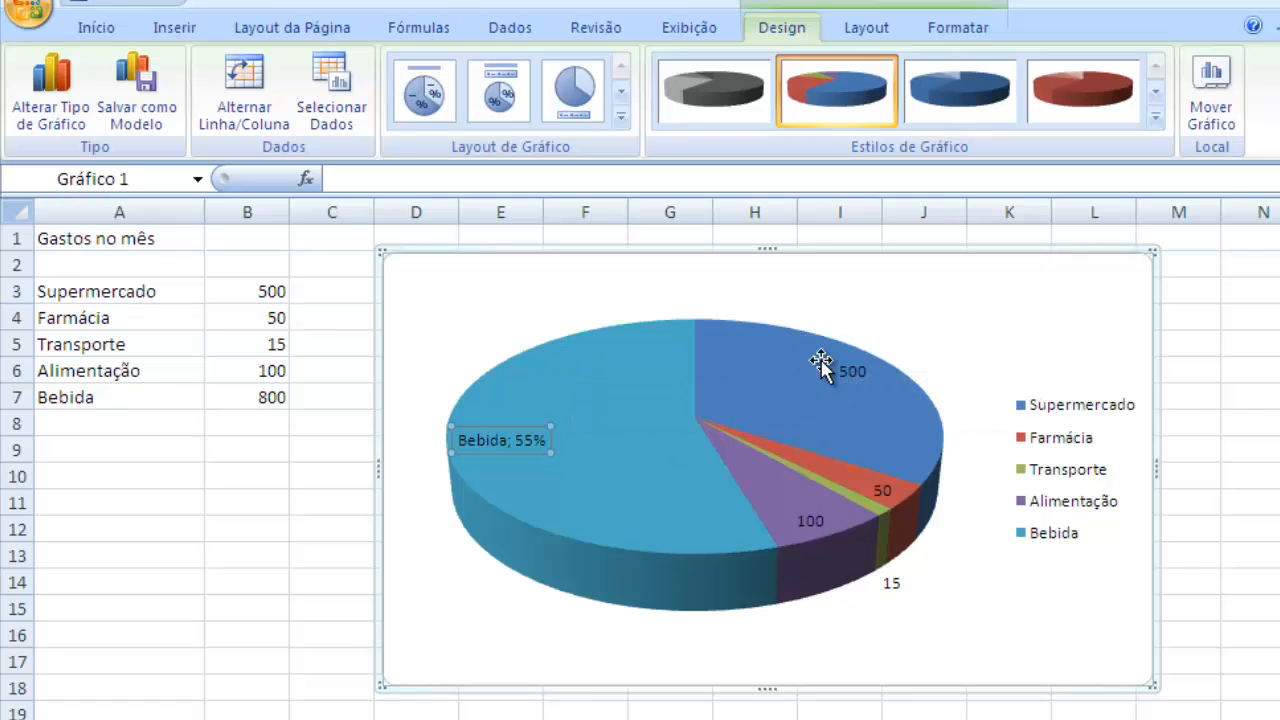
# Format all the pie's data labels to show Nome da Categoria and Porcentagem instead of Valor
pyautogui.click(600, 428)
pyautogui.click(850, 377)
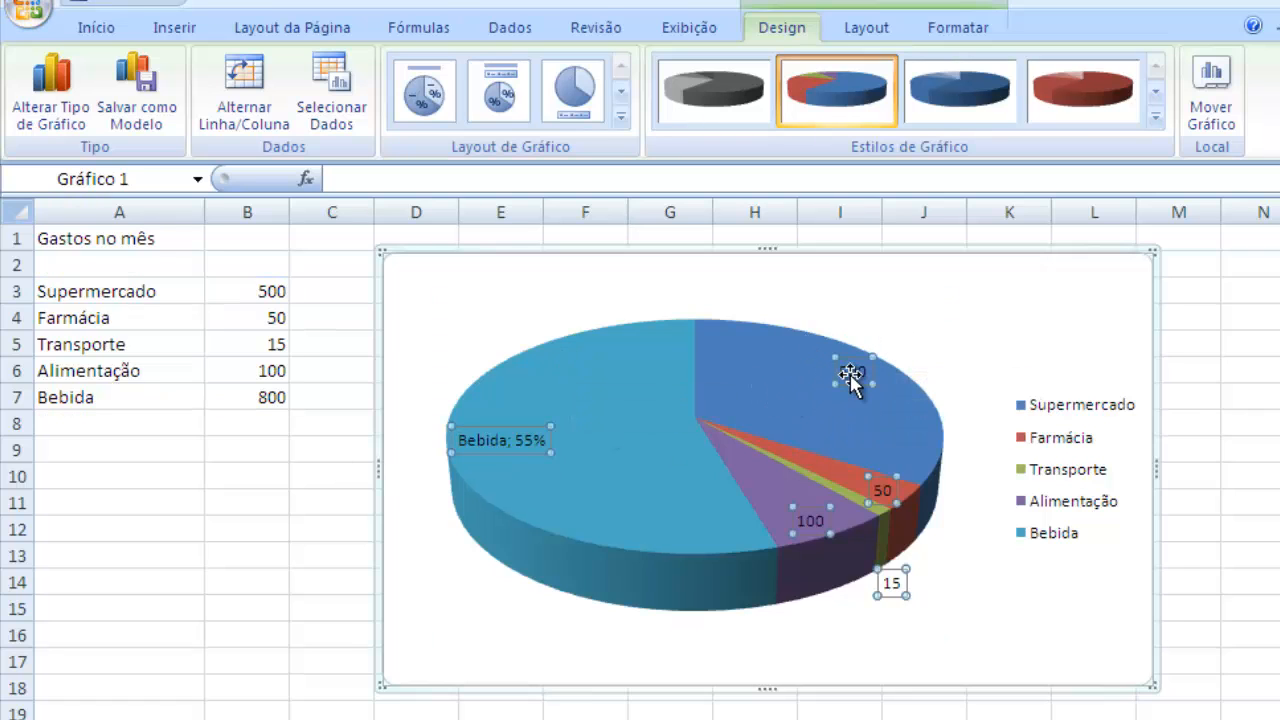
pyautogui.rightClick(850, 377)
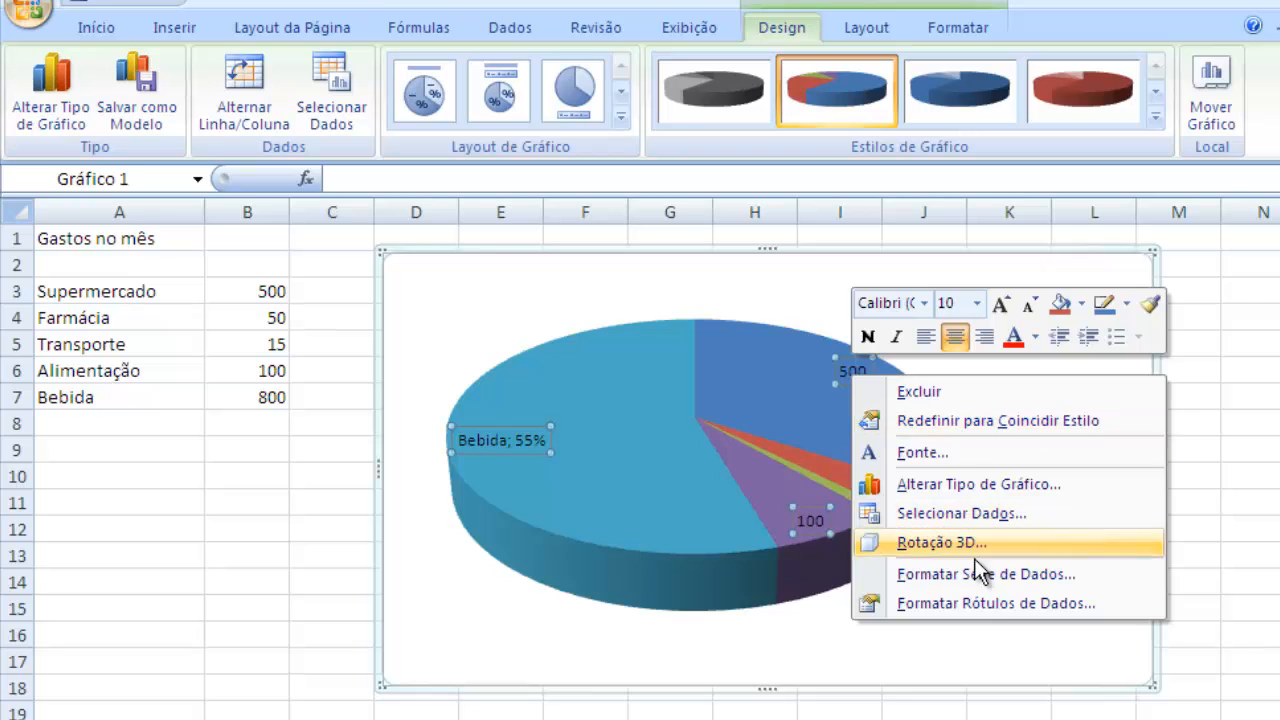
pyautogui.click(981, 603)
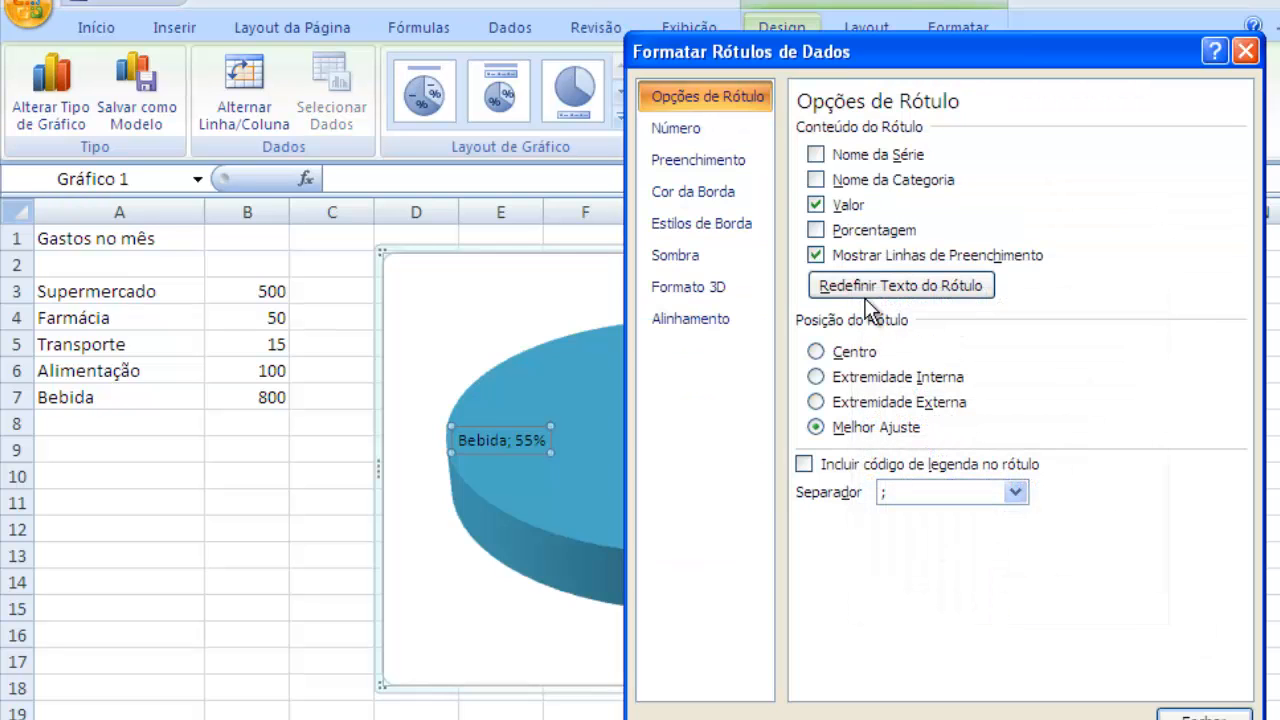
pyautogui.click(816, 205)
pyautogui.click(816, 230)
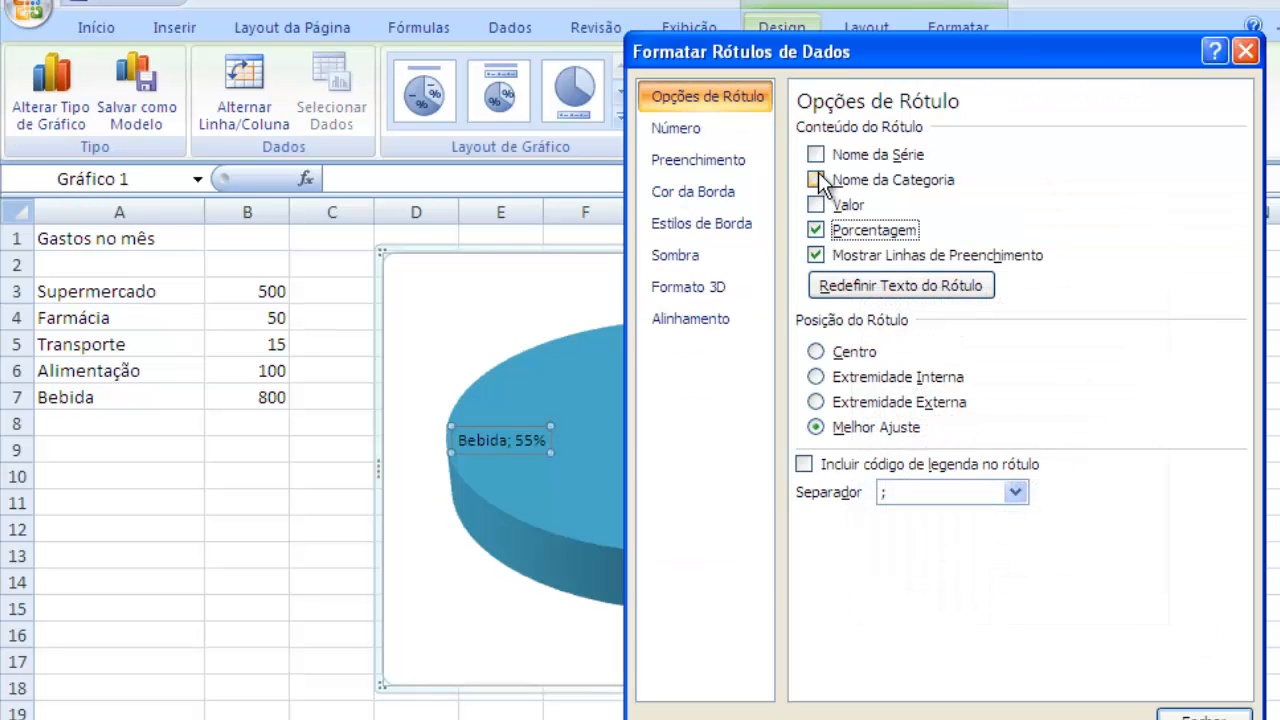
pyautogui.click(816, 180)
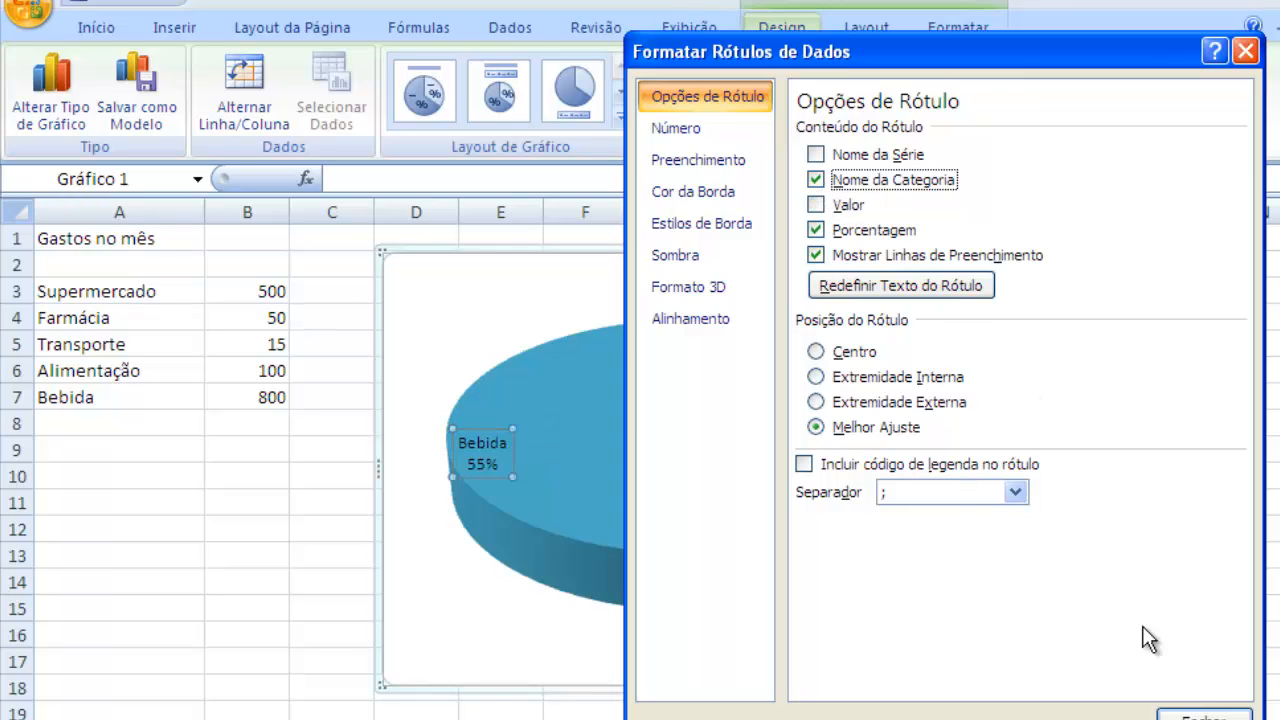
pyautogui.click(1202, 713)
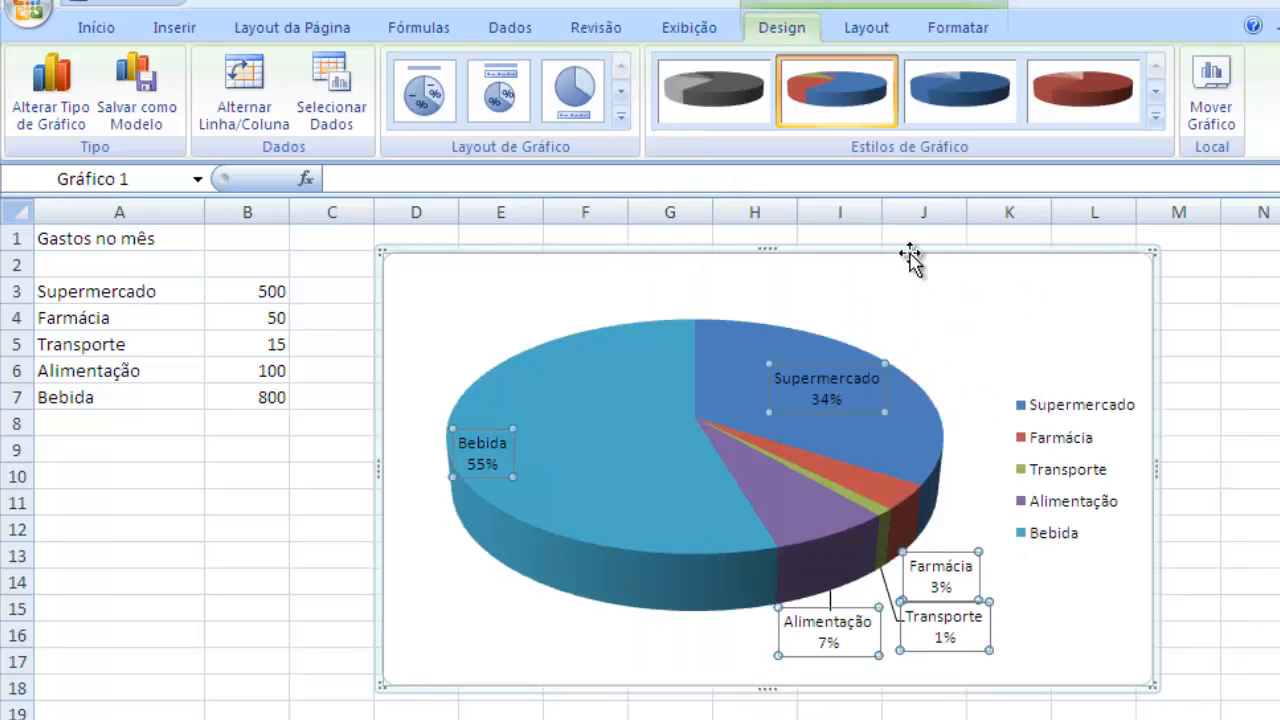
pyautogui.click(924, 285)
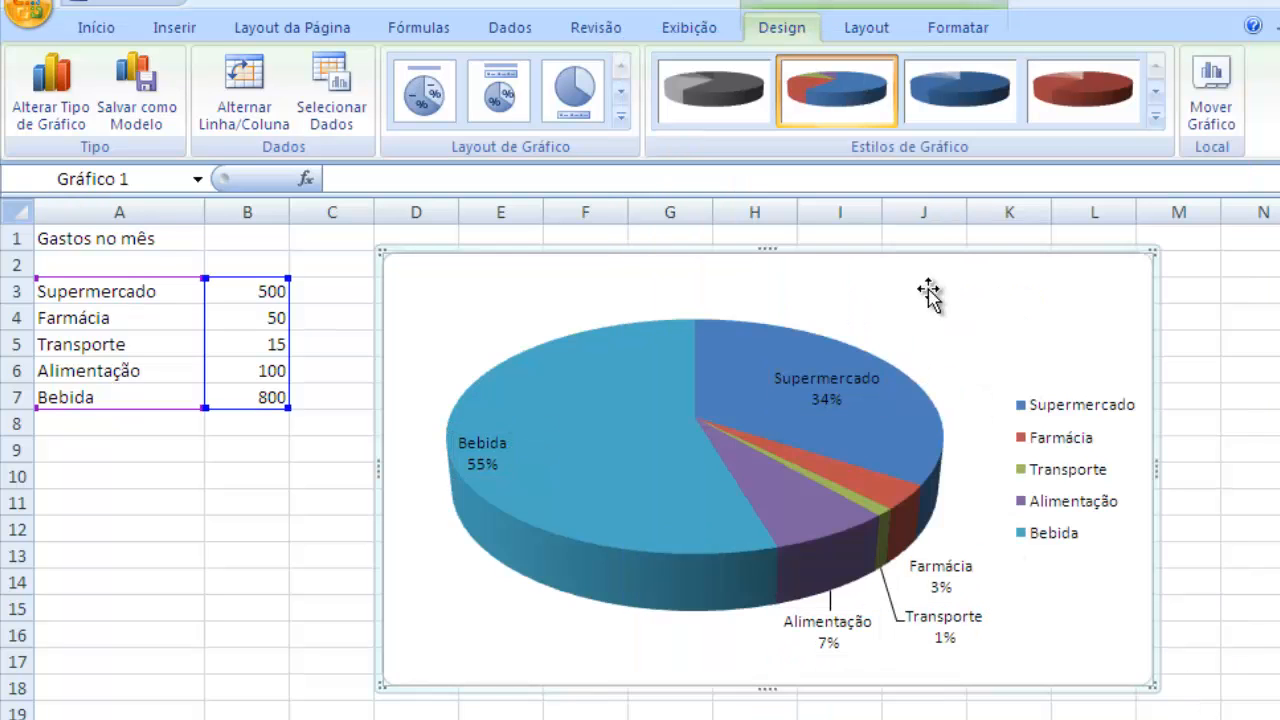
# Spread the Farmácia, Alimentação and Transporte labels apart in the free space below the pie
pyautogui.click(955, 633)
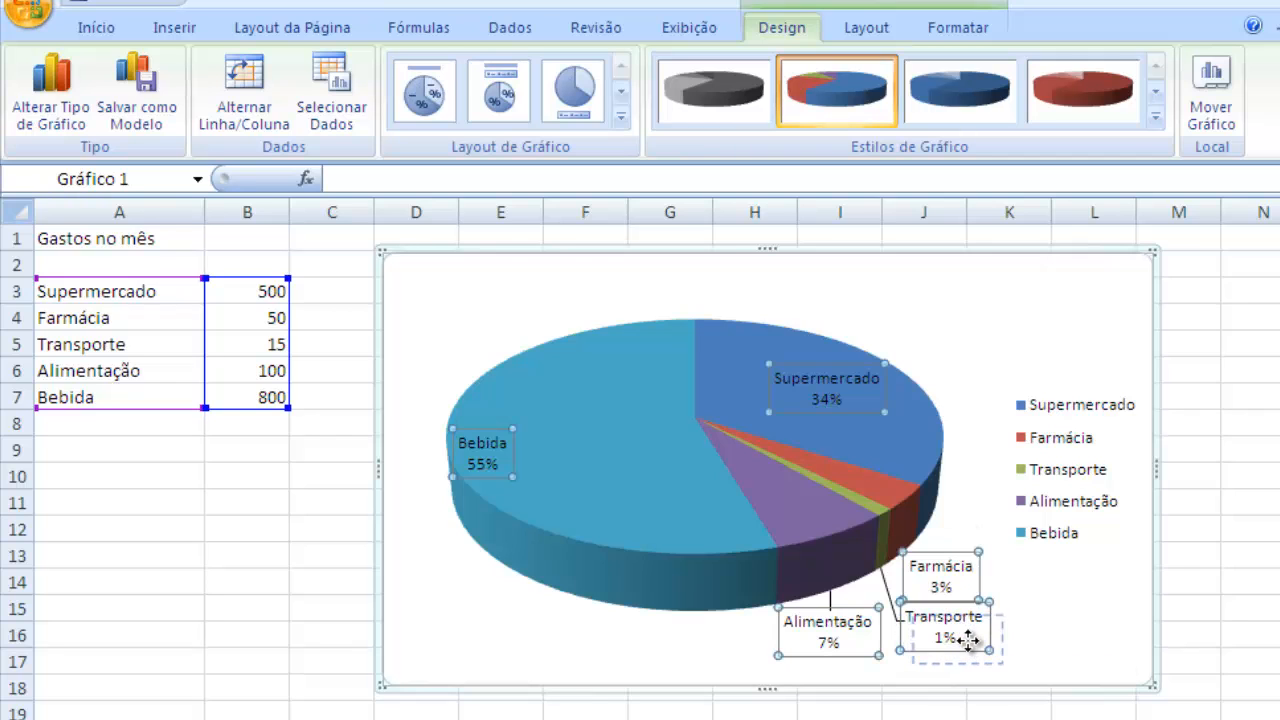
pyautogui.moveTo(971, 559); pyautogui.dragTo(1012, 560)
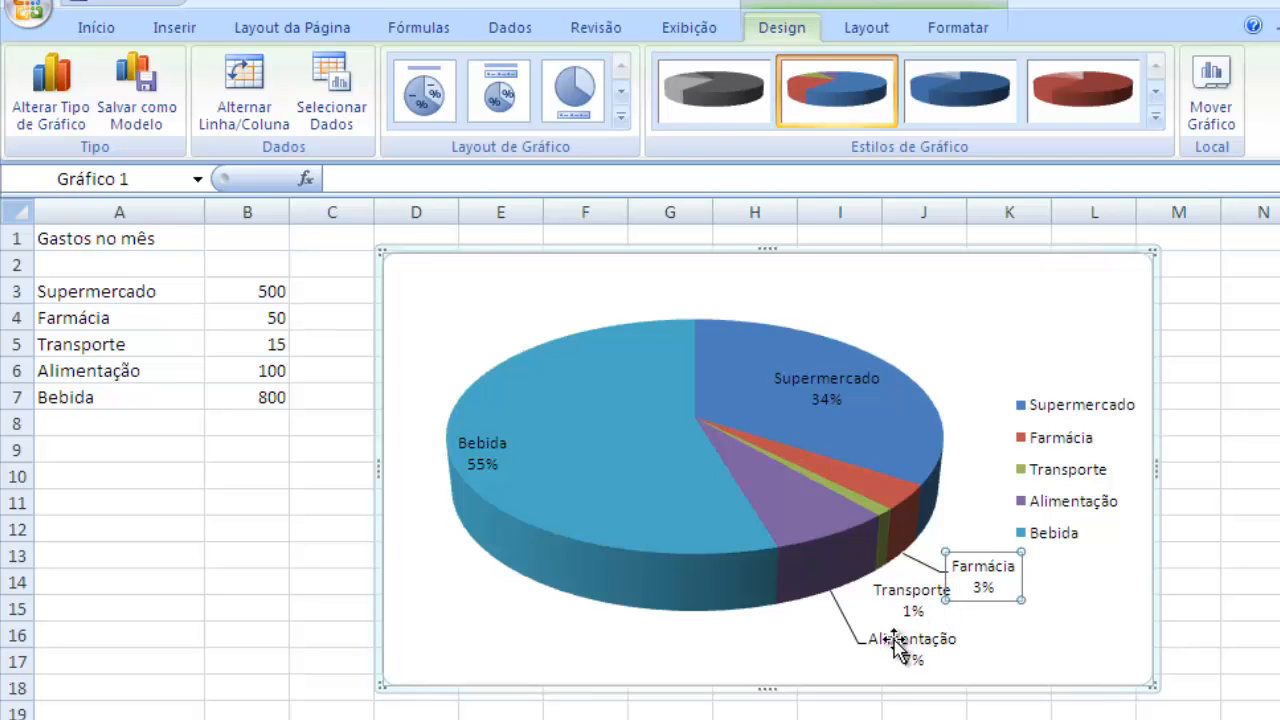
pyautogui.moveTo(903, 651); pyautogui.dragTo(852, 664)
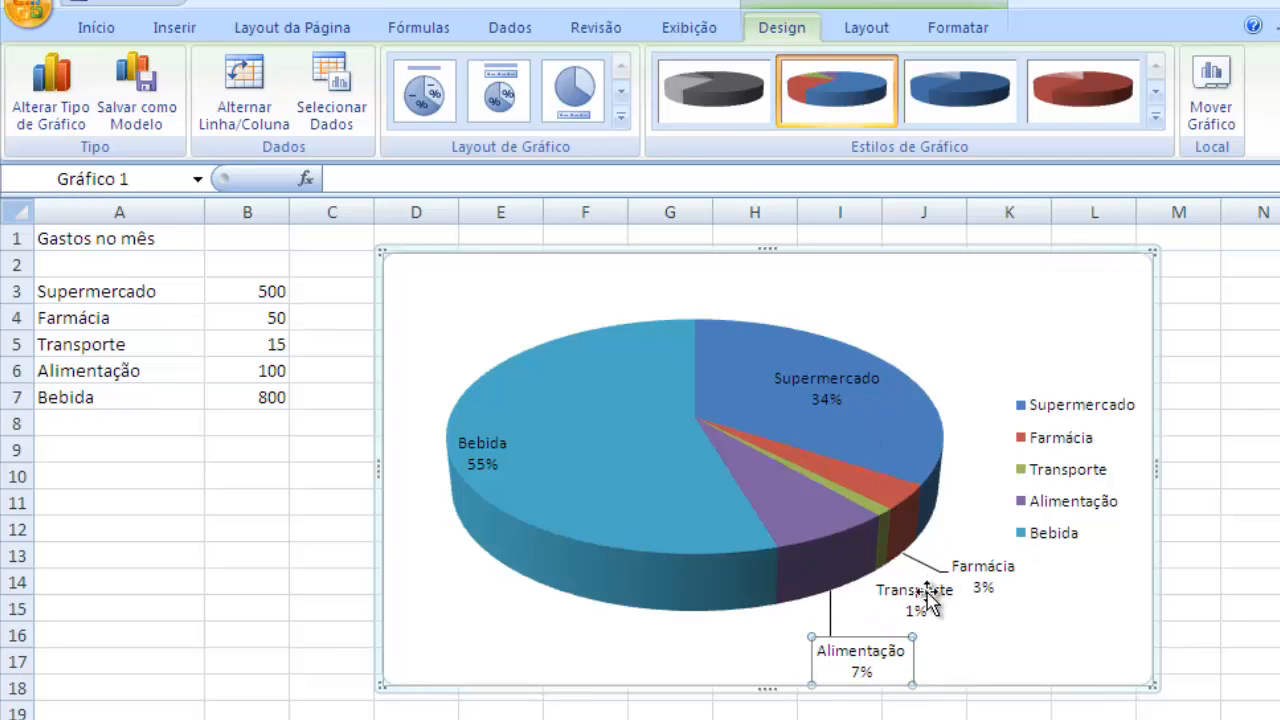
pyautogui.moveTo(920, 590); pyautogui.dragTo(990, 645)
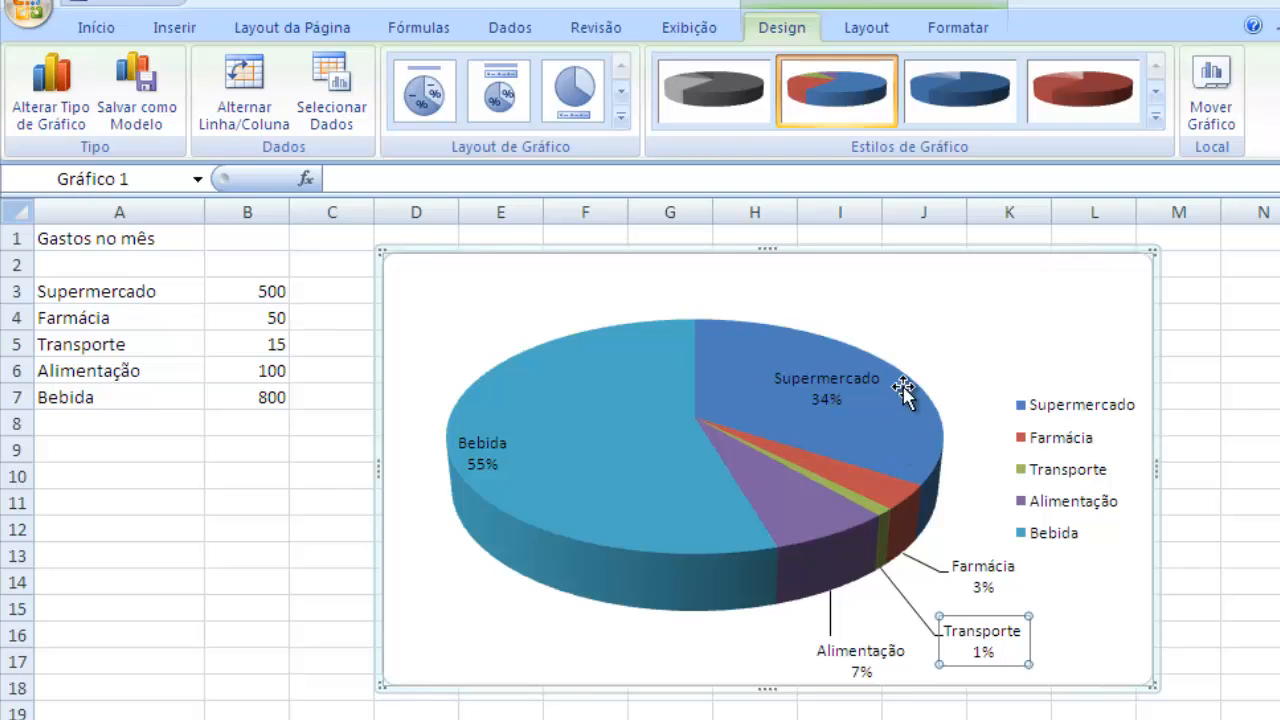
# Move the Supermercado and Bebida labels off their slices into the free space above the pie
pyautogui.moveTo(850, 378); pyautogui.dragTo(968, 355)
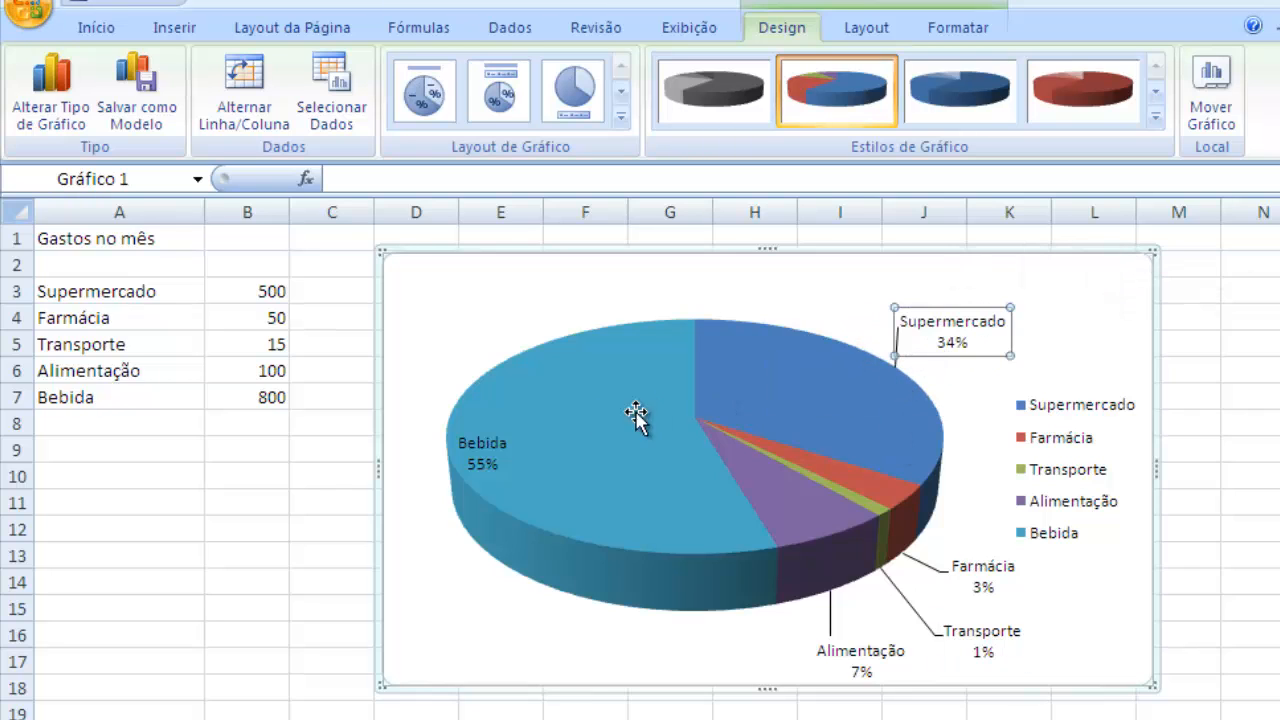
pyautogui.click(472, 445)
pyautogui.moveTo(485, 432); pyautogui.dragTo(471, 292)
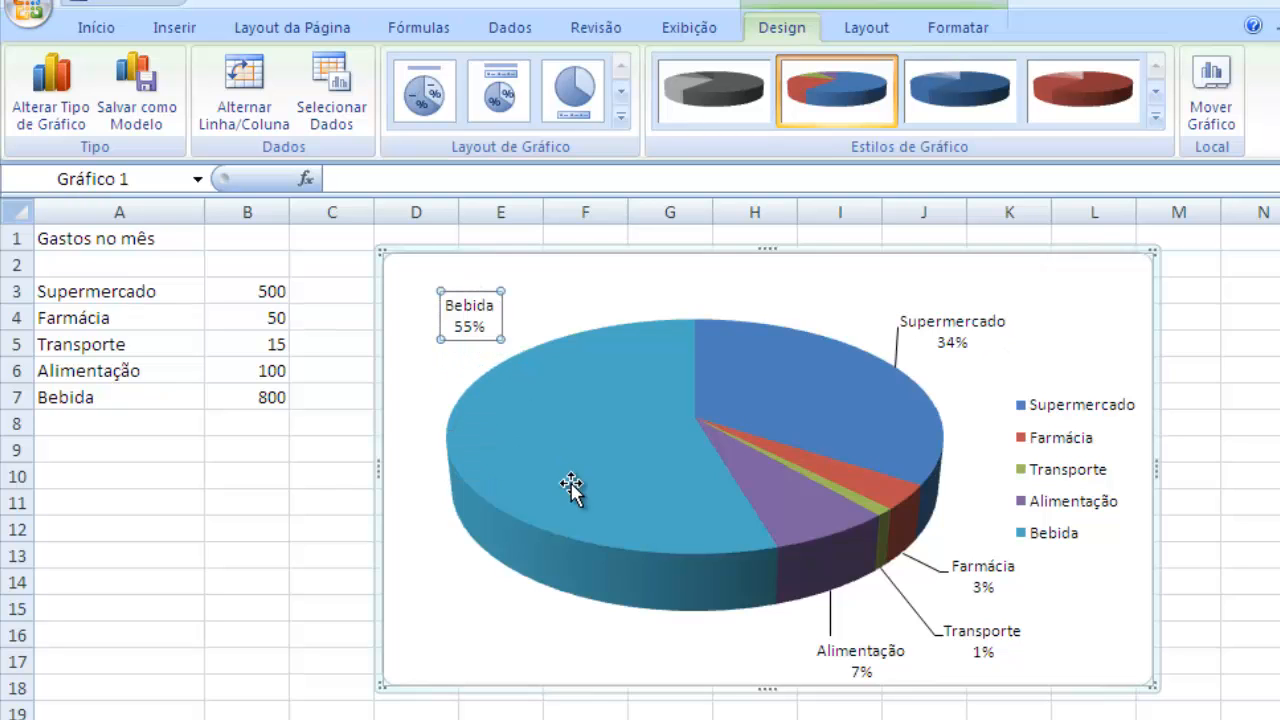
pyautogui.click(528, 285)
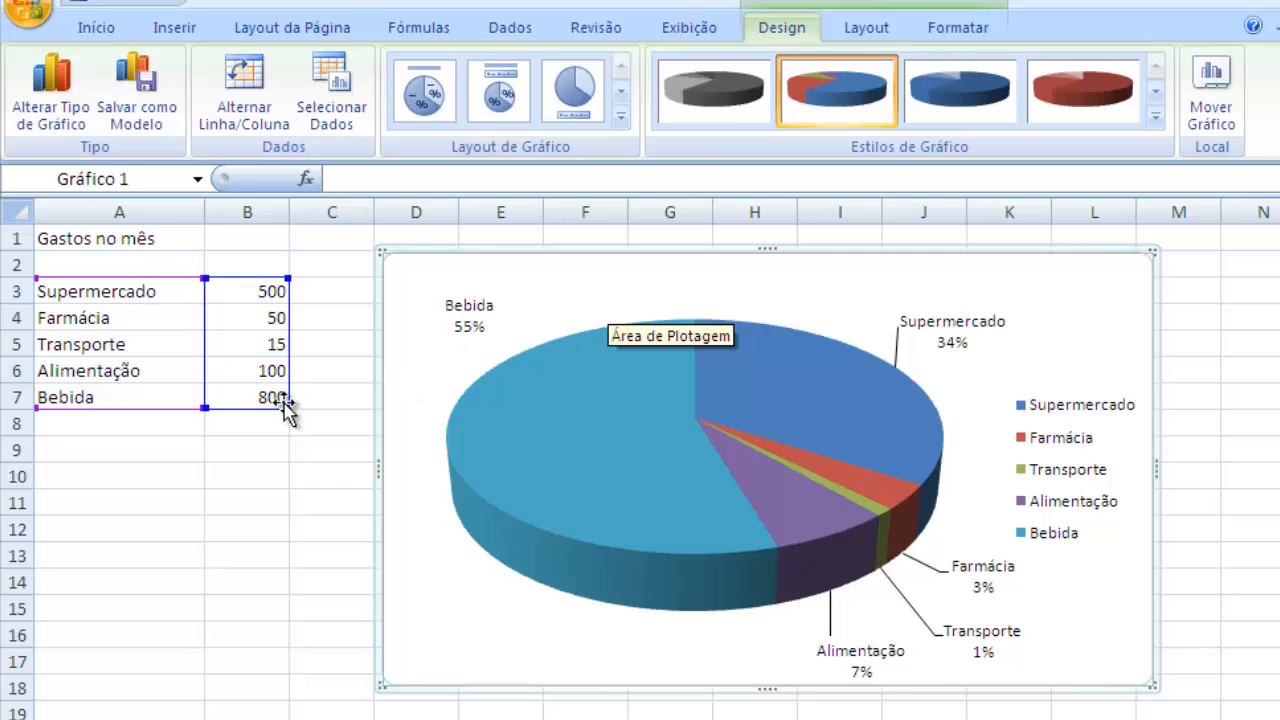
# Change the monthly expense amounts to 300 for Bebida and 700 for Supermercado
pyautogui.click(252, 398)
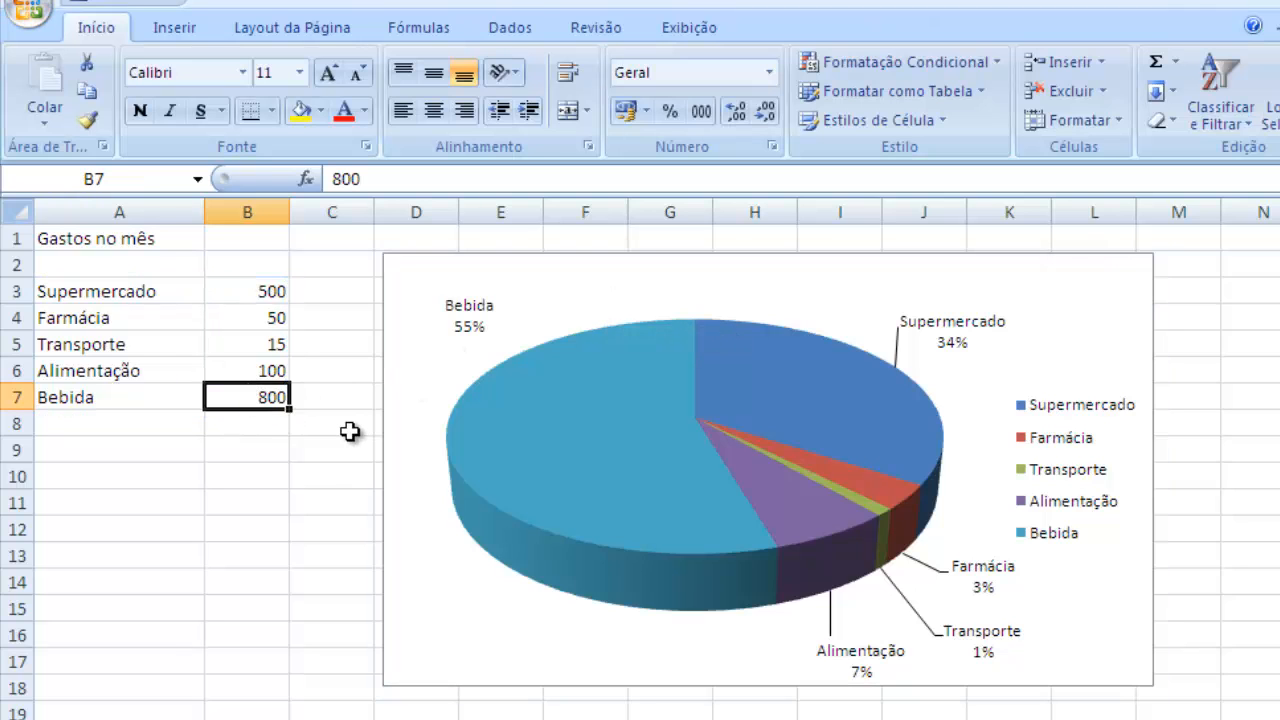
pyautogui.write('3')
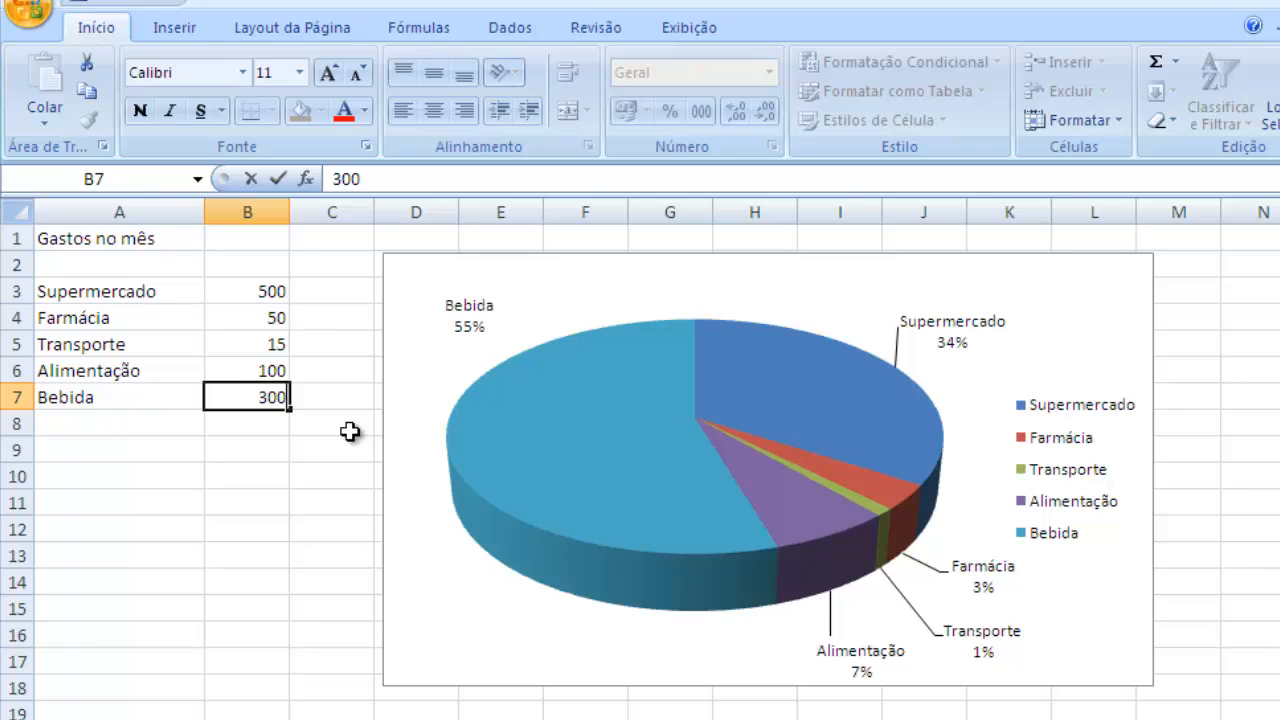
pyautogui.write('00')
pyautogui.press('Up')
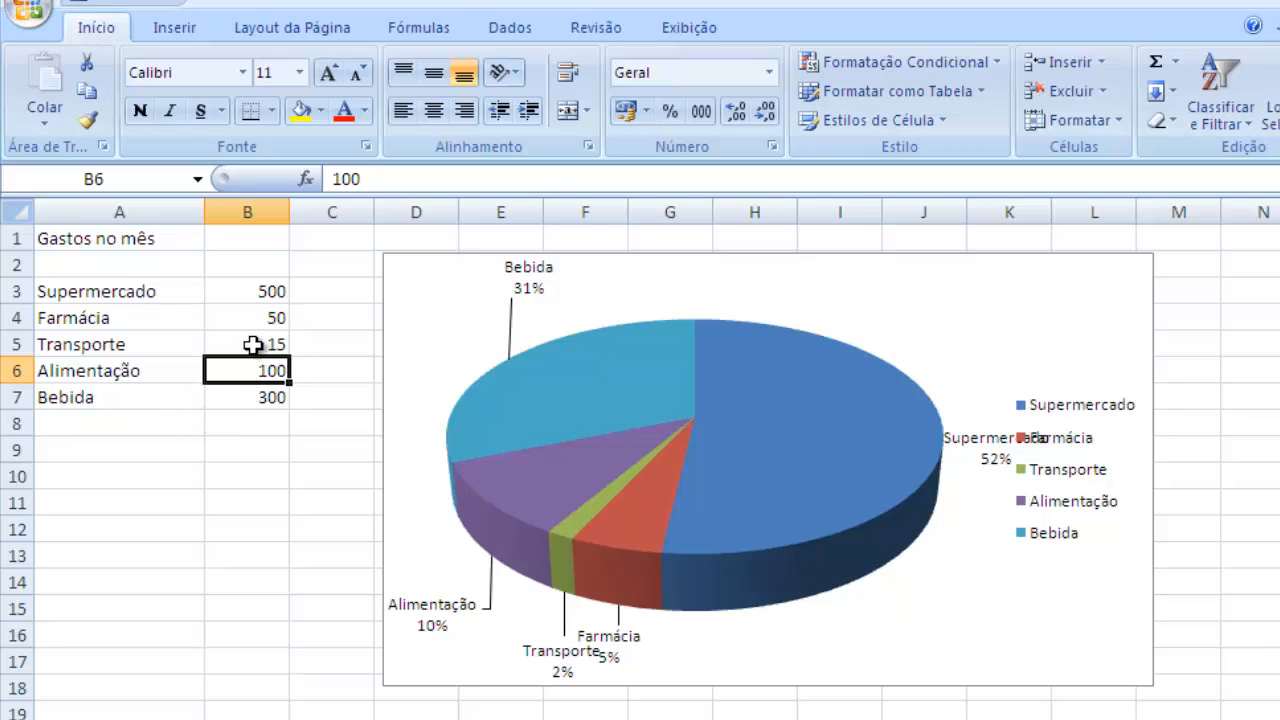
pyautogui.click(262, 291)
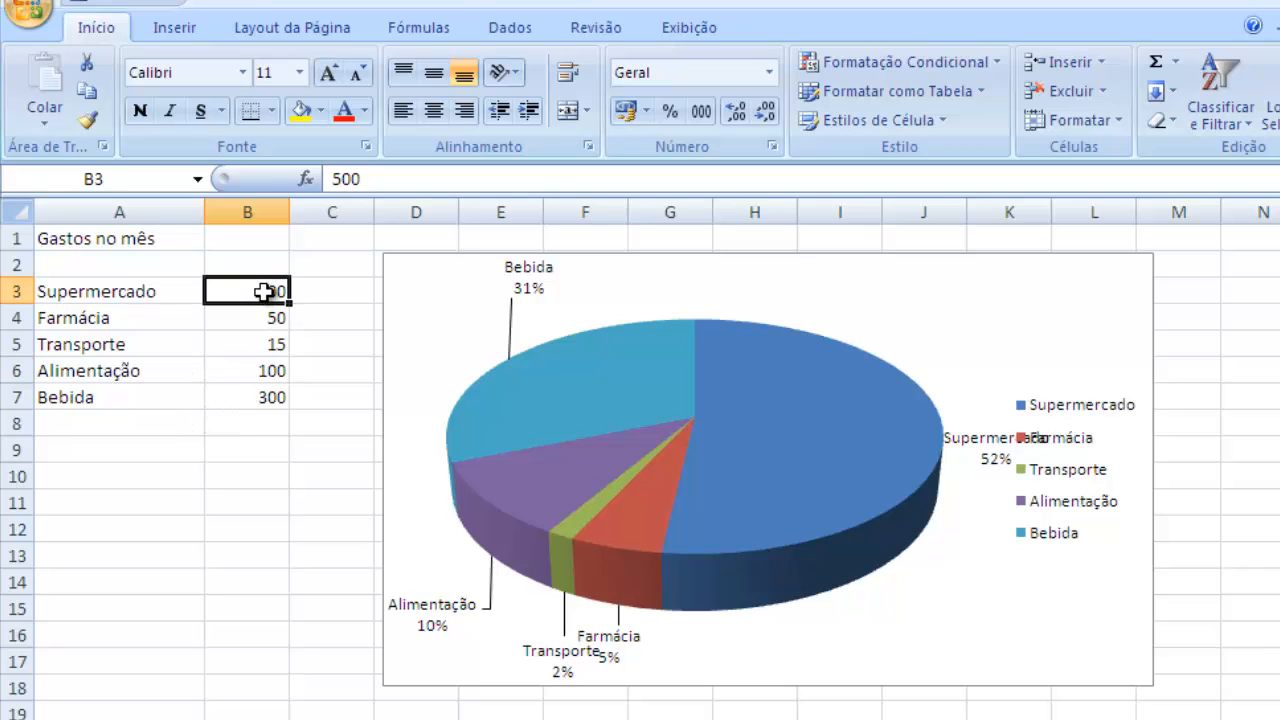
pyautogui.write('8')
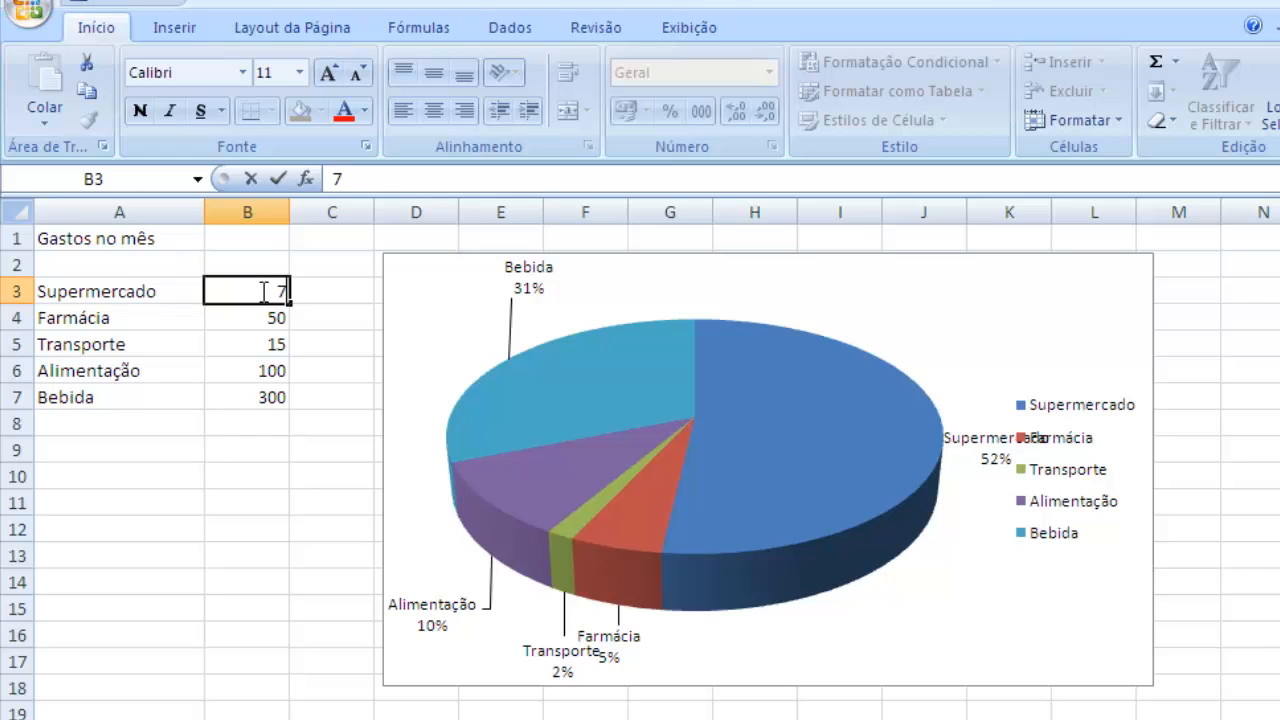
pyautogui.press('Return')
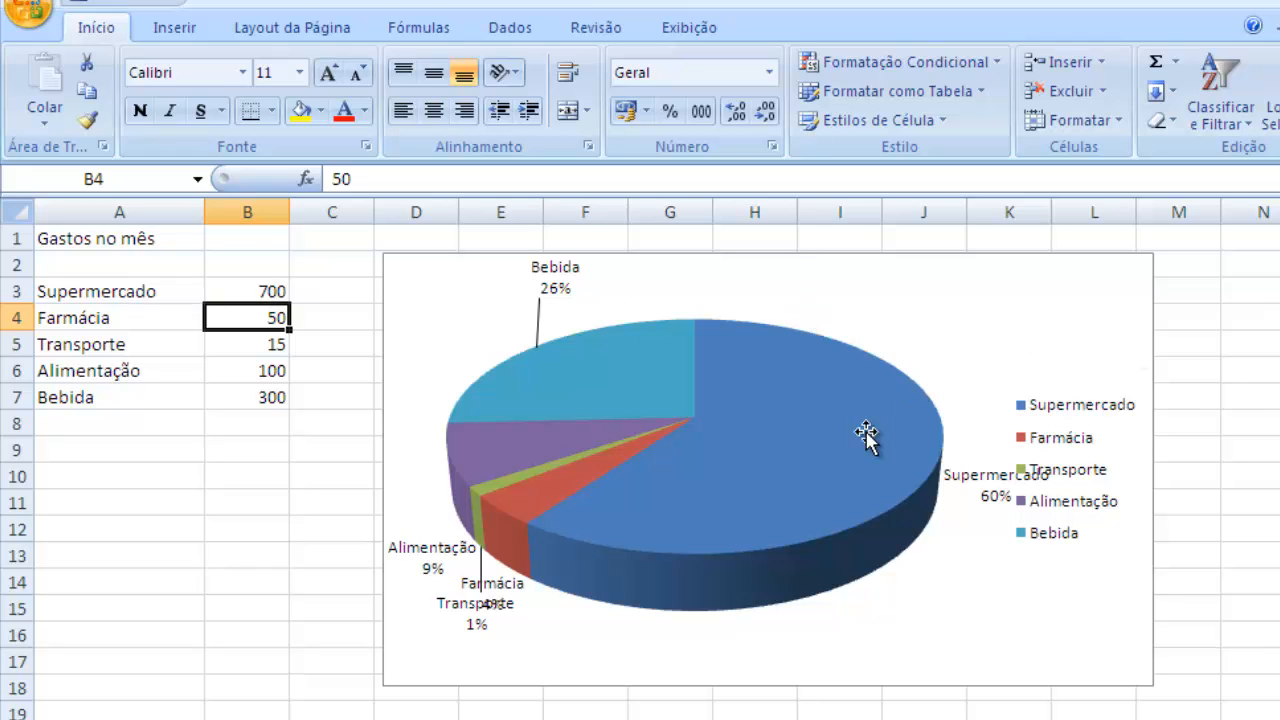
# Delete the legend from the pie chart
pyautogui.click(1080, 408)
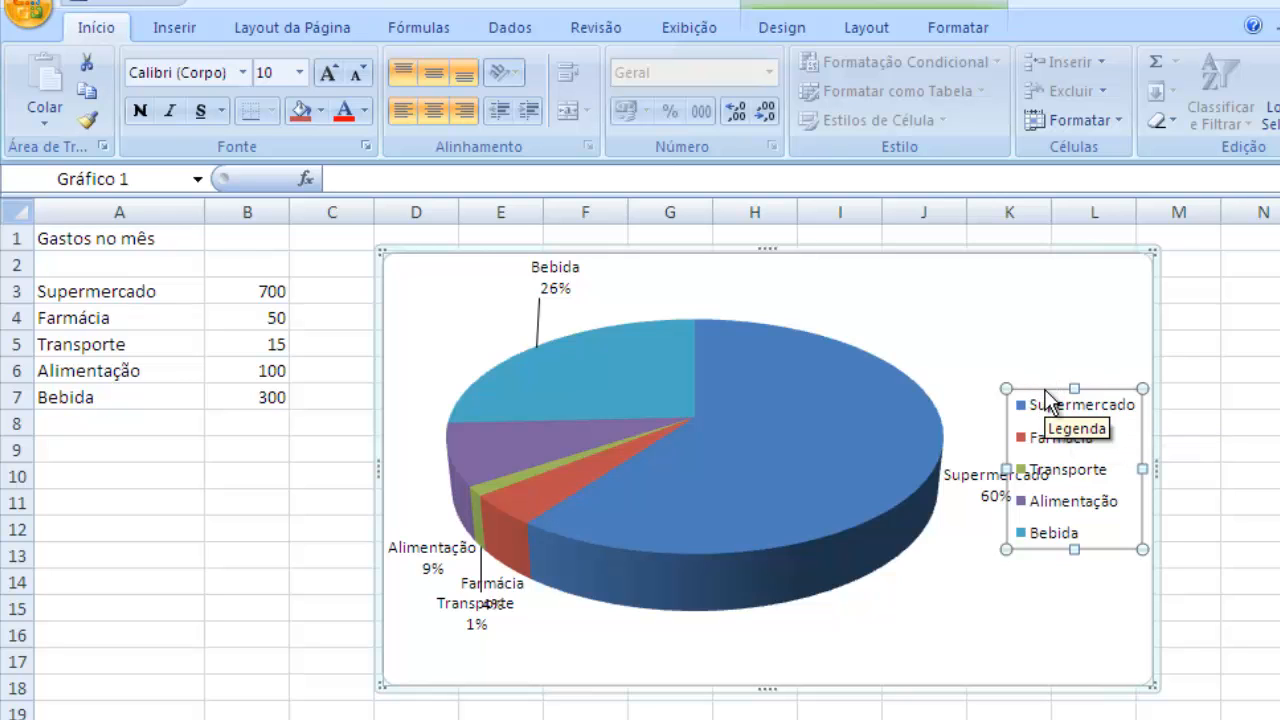
pyautogui.moveTo(1048, 390); pyautogui.dragTo(1030, 508)
pyautogui.press('Delete')
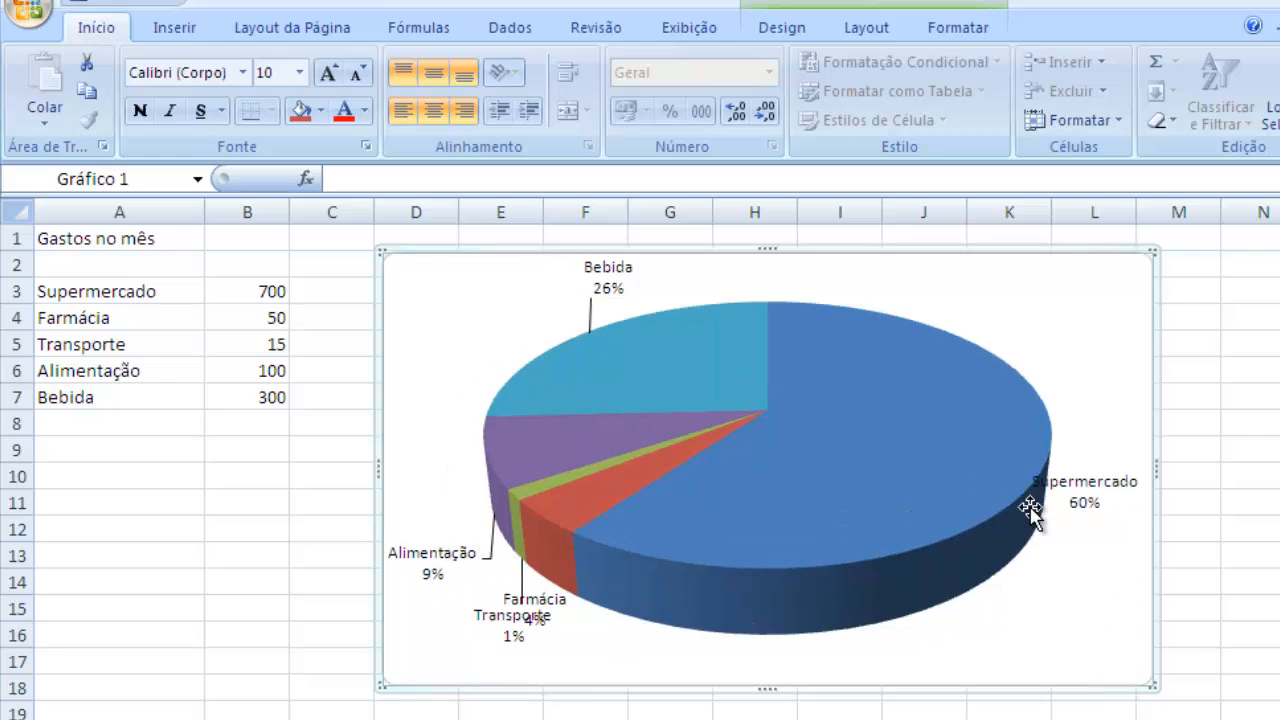
# Move the Supermercado label to the free space at the pie's lower right and the Bebida label farther left above the pie
pyautogui.click(1113, 495)
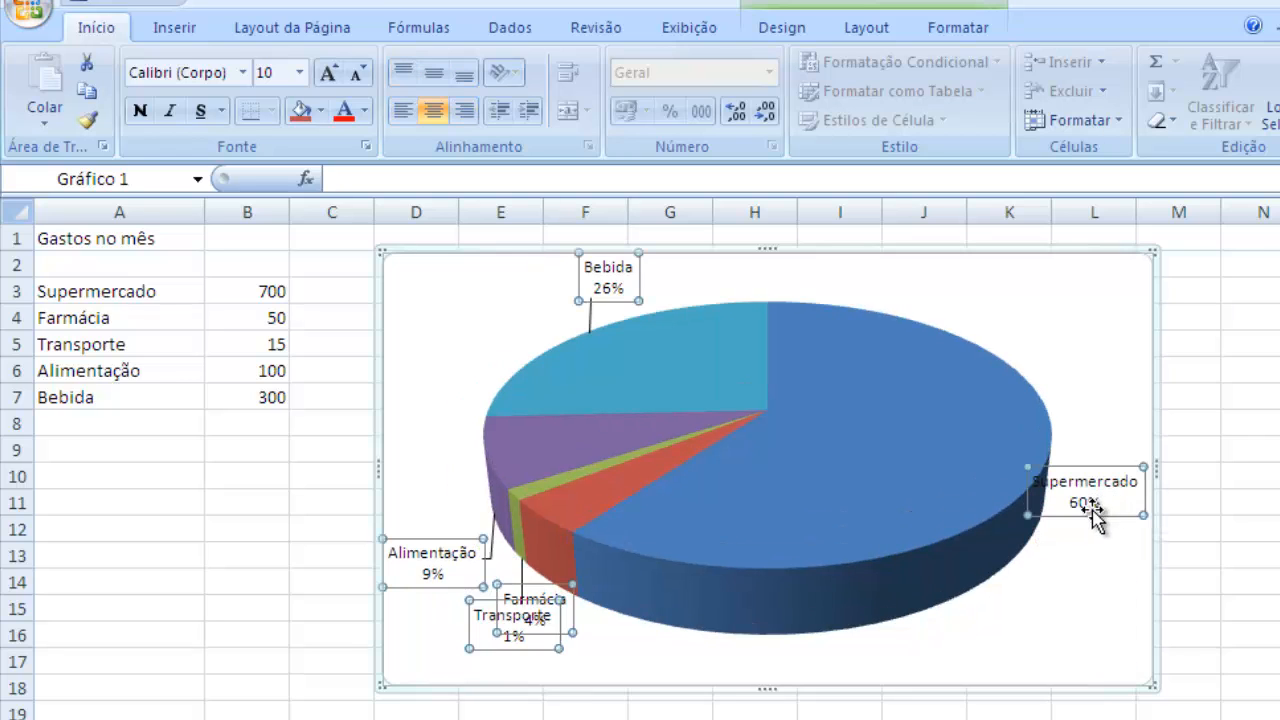
pyautogui.moveTo(1088, 507); pyautogui.dragTo(1092, 612)
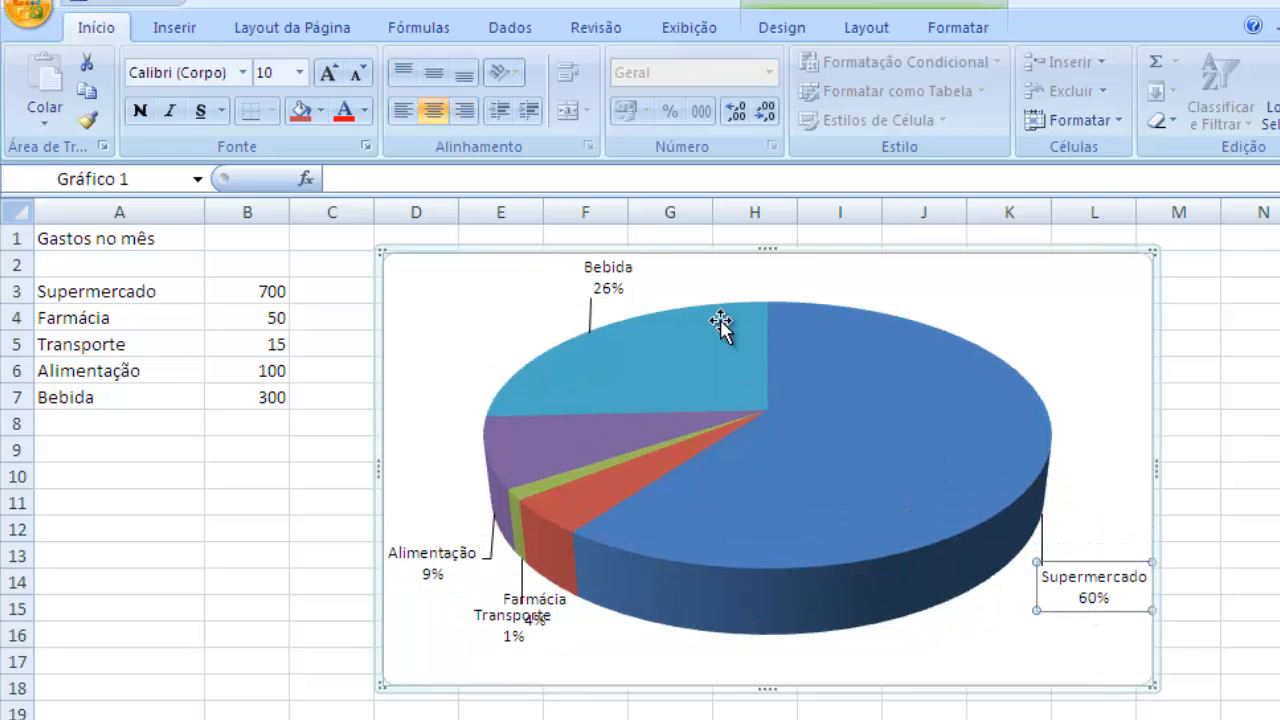
pyautogui.moveTo(590, 276); pyautogui.dragTo(501, 287)
pyautogui.click(1180, 343)
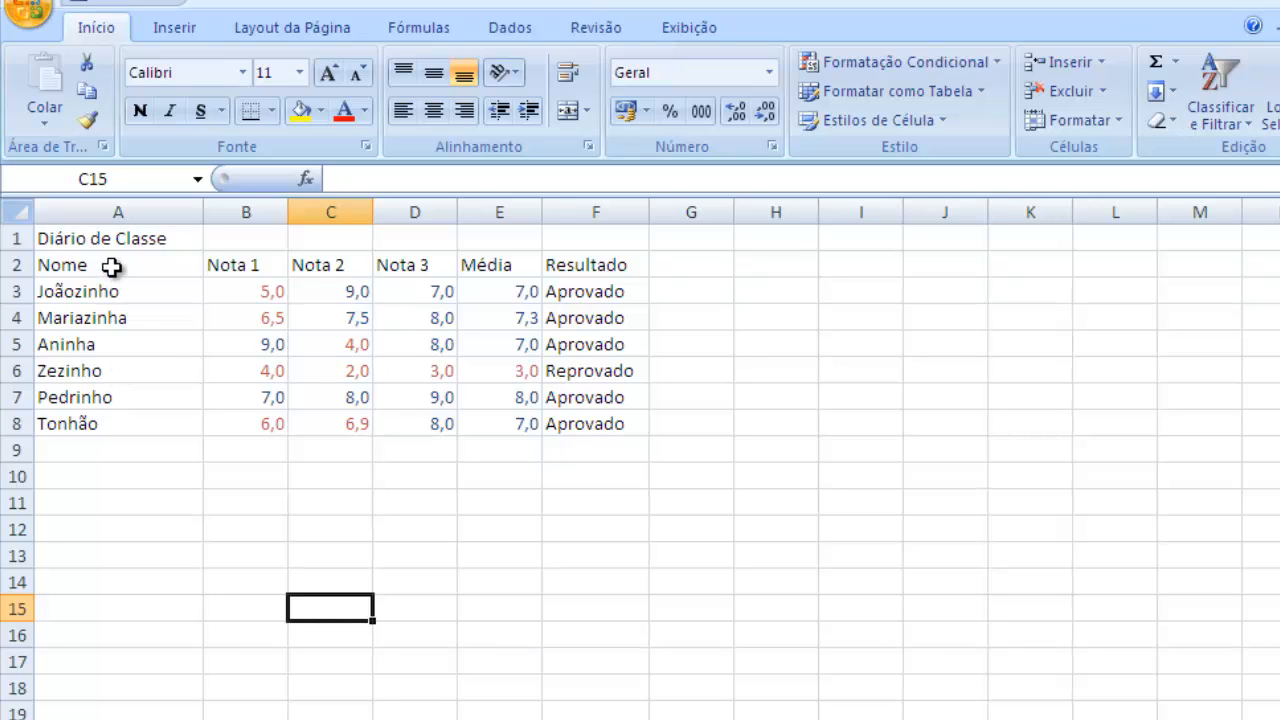
# Open the custom sort settings for the gradebook table A2:F8, including its header row
pyautogui.moveTo(122, 269); pyautogui.dragTo(560, 412)
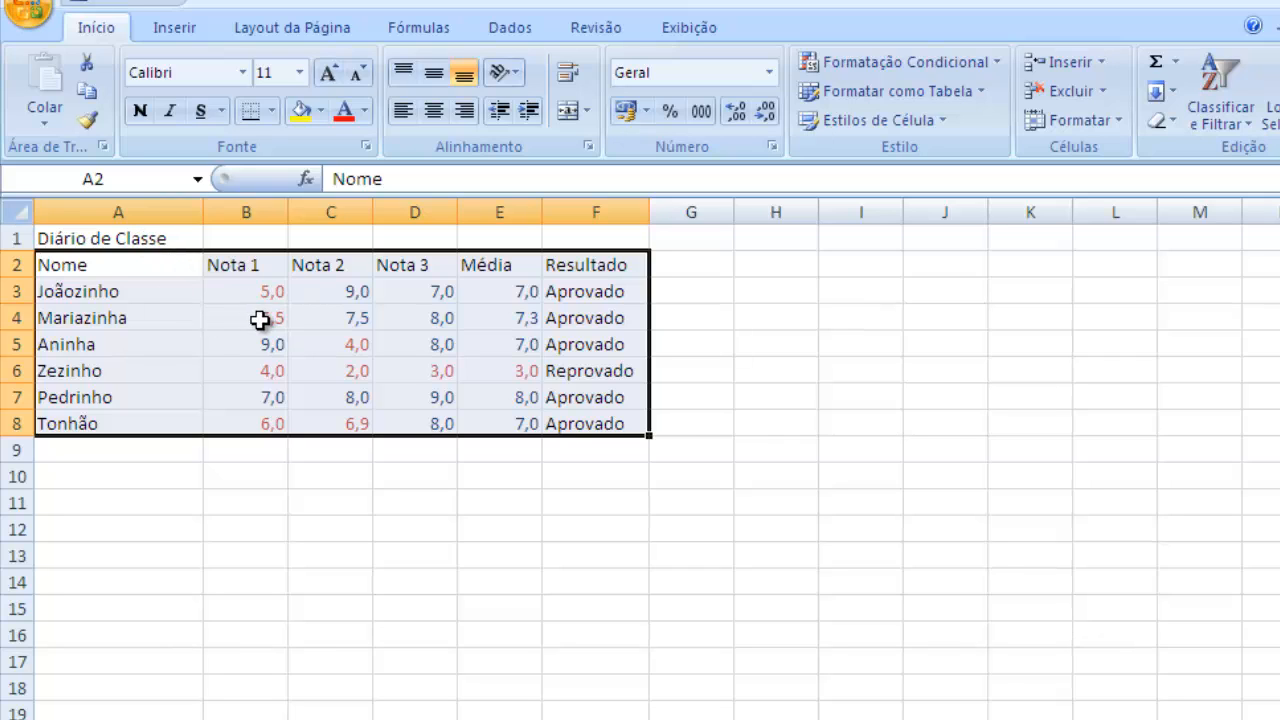
pyautogui.click(504, 27)
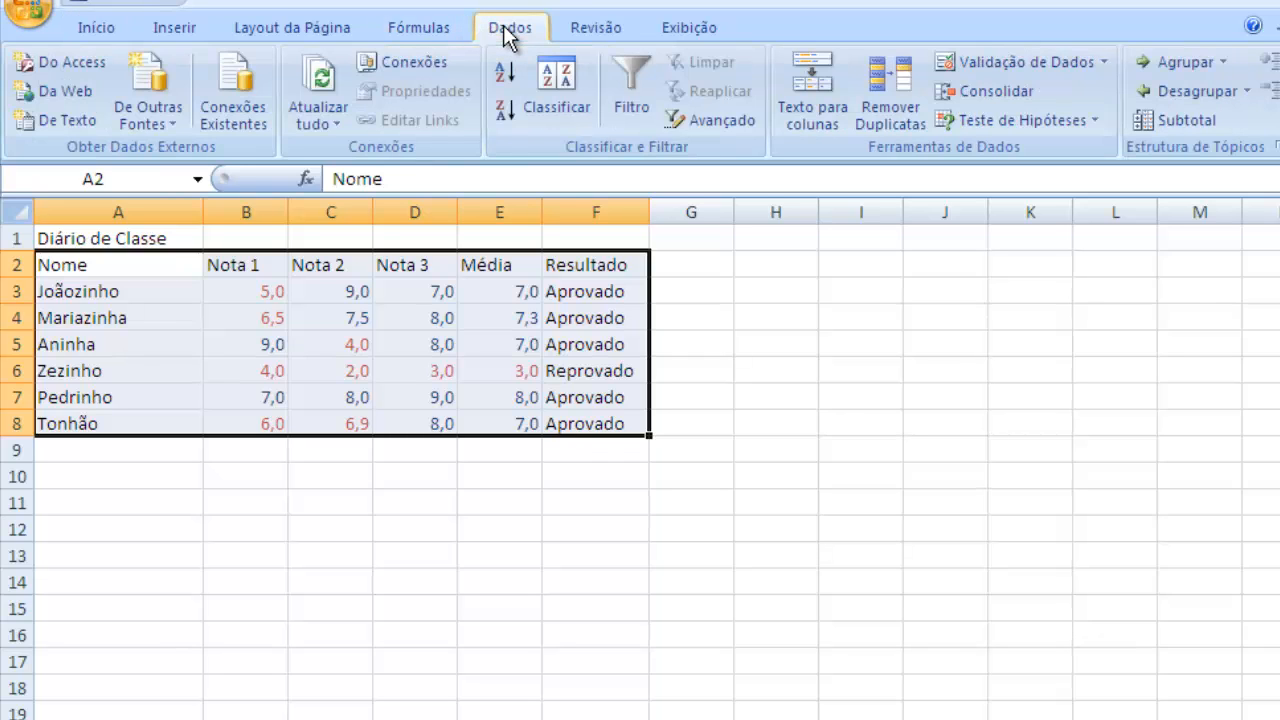
pyautogui.click(556, 84)
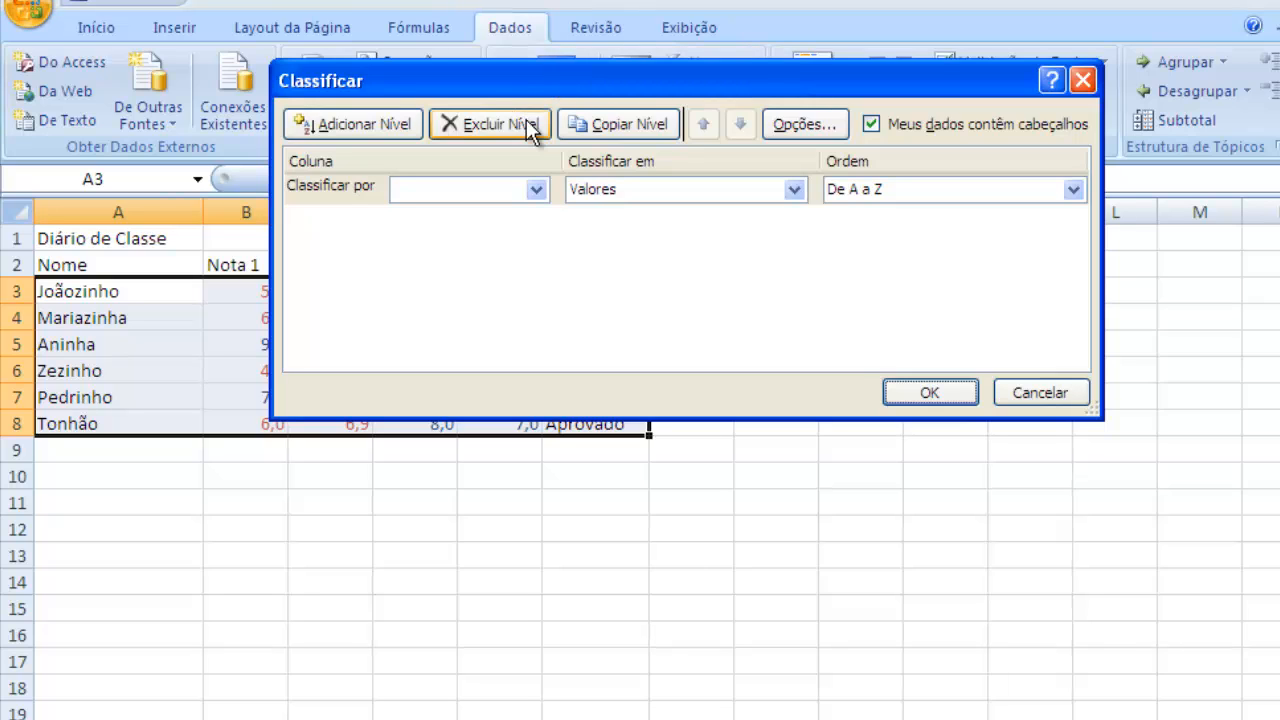
# Compare the available sort columns with "Meus dados contêm cabeçalhos" on and off, leaving the option on
pyautogui.click(538, 189)
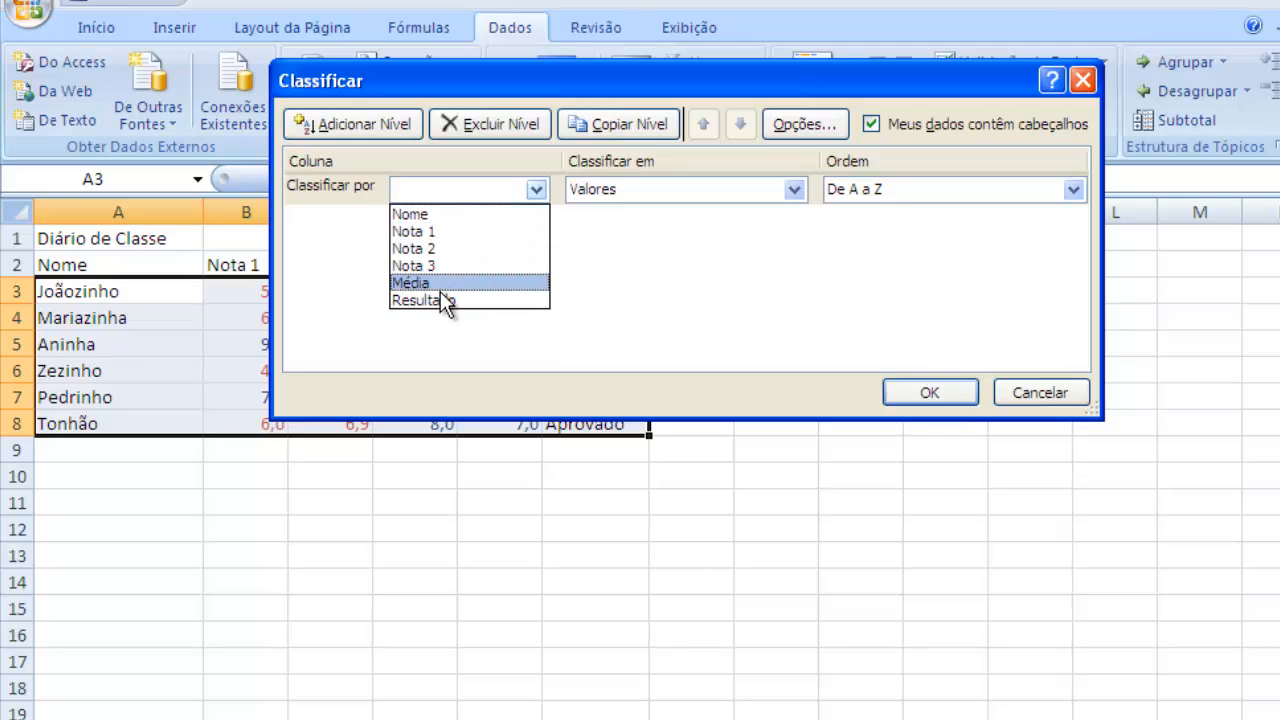
pyautogui.click(872, 120)
pyautogui.click(537, 189)
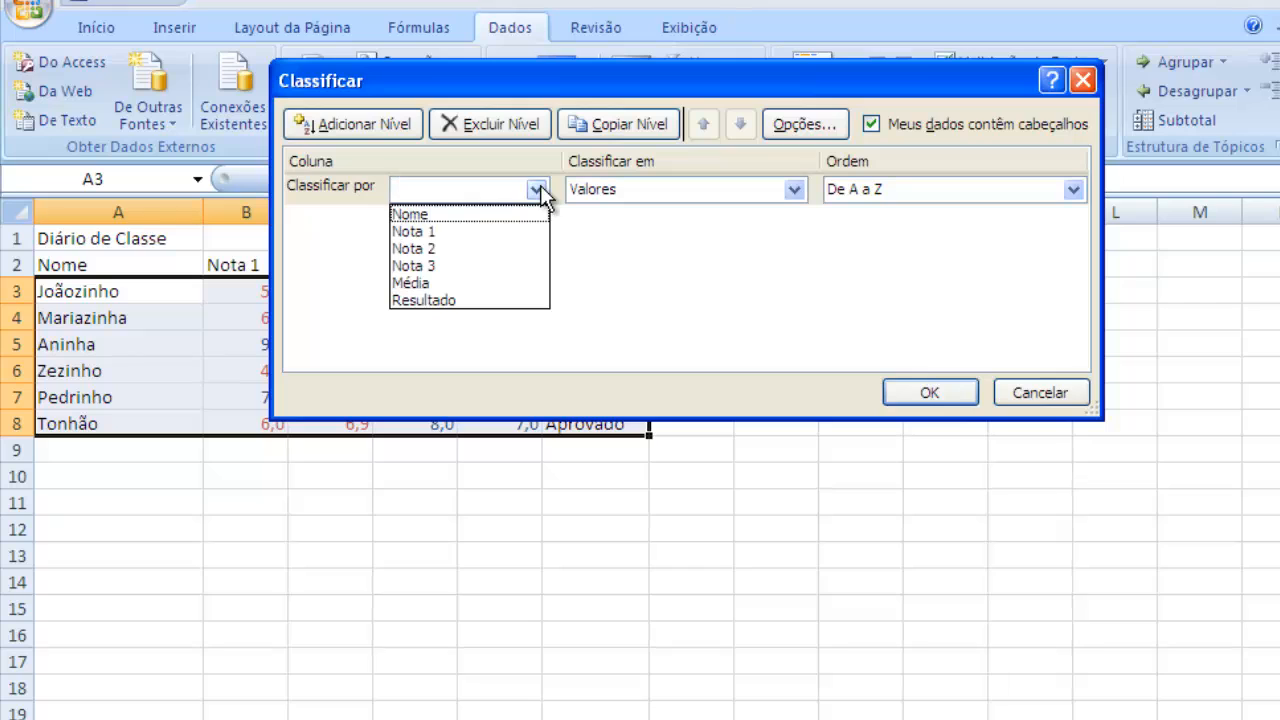
pyautogui.click(874, 120)
pyautogui.click(873, 120)
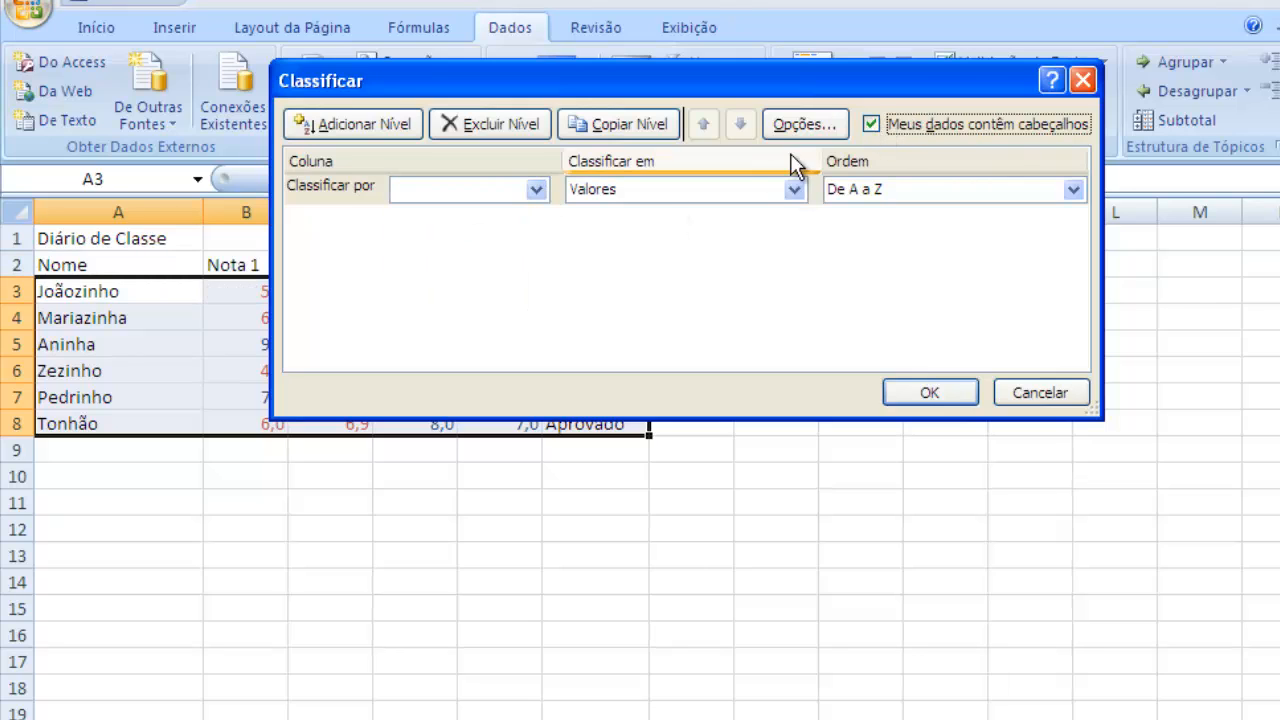
pyautogui.click(871, 124)
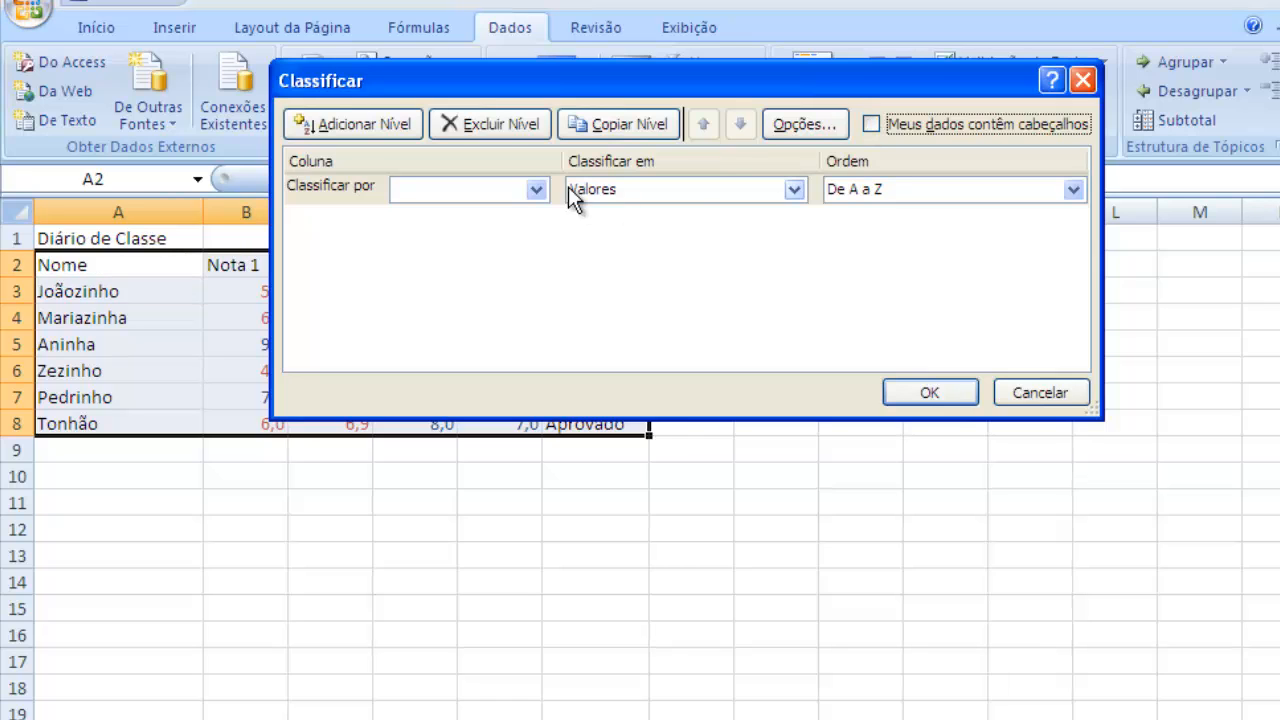
pyautogui.click(536, 190)
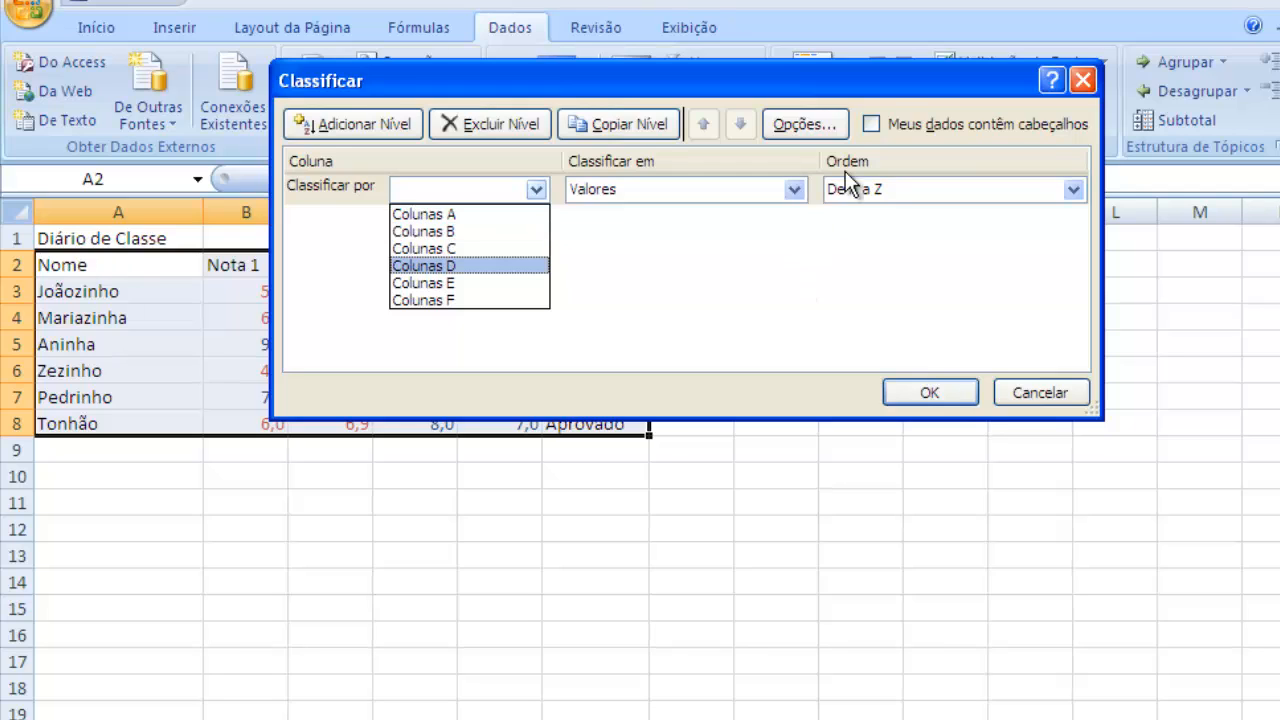
pyautogui.click(871, 117)
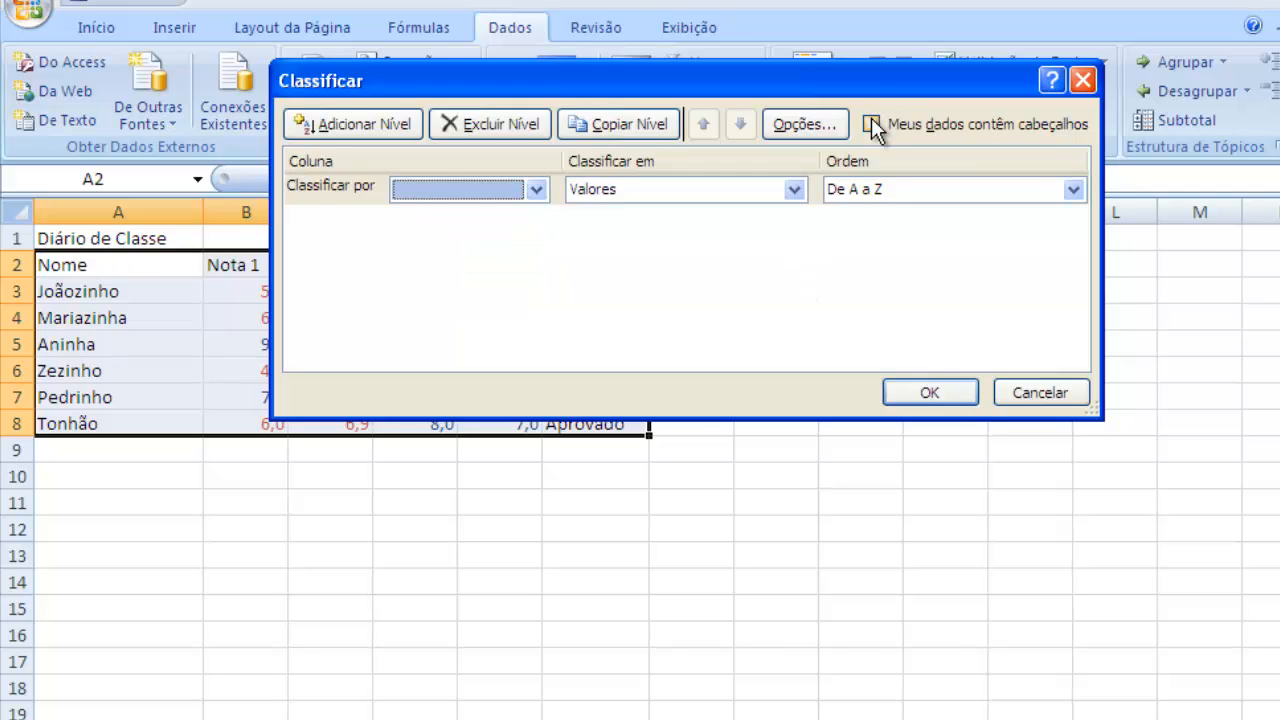
pyautogui.click(871, 125)
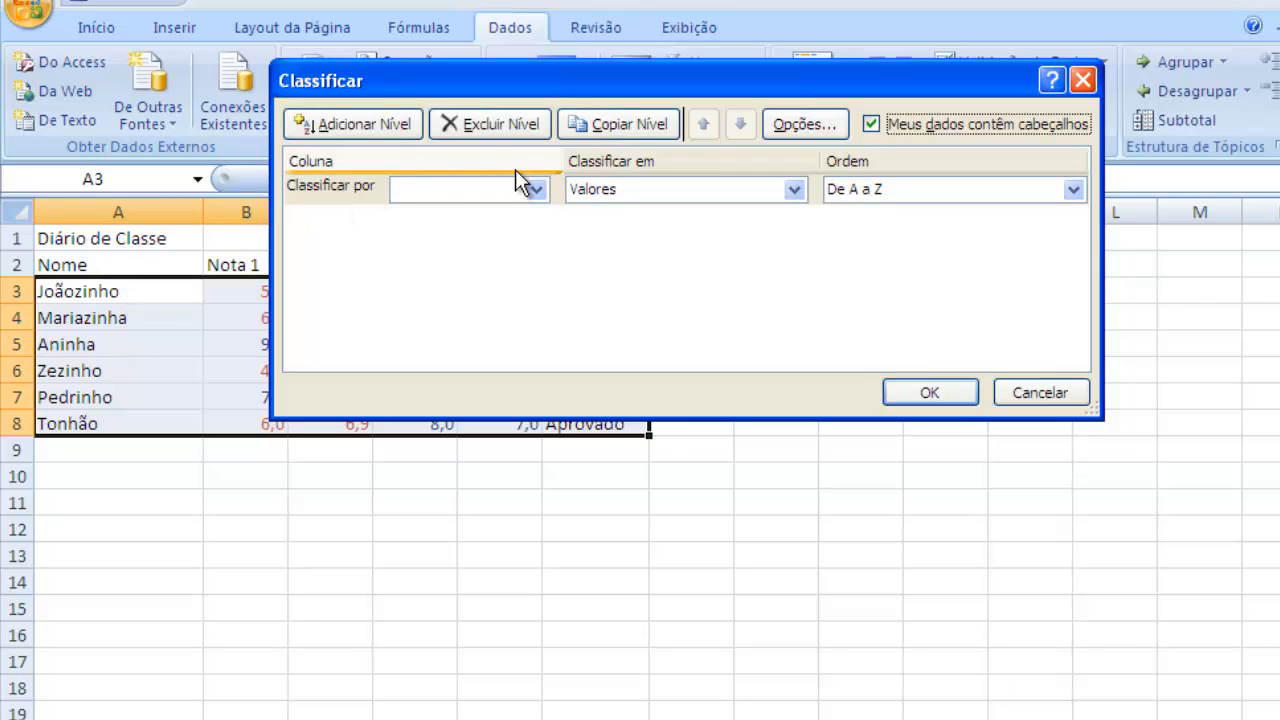
# Sort the gradebook table by Nome in De A a Z order
pyautogui.click(535, 189)
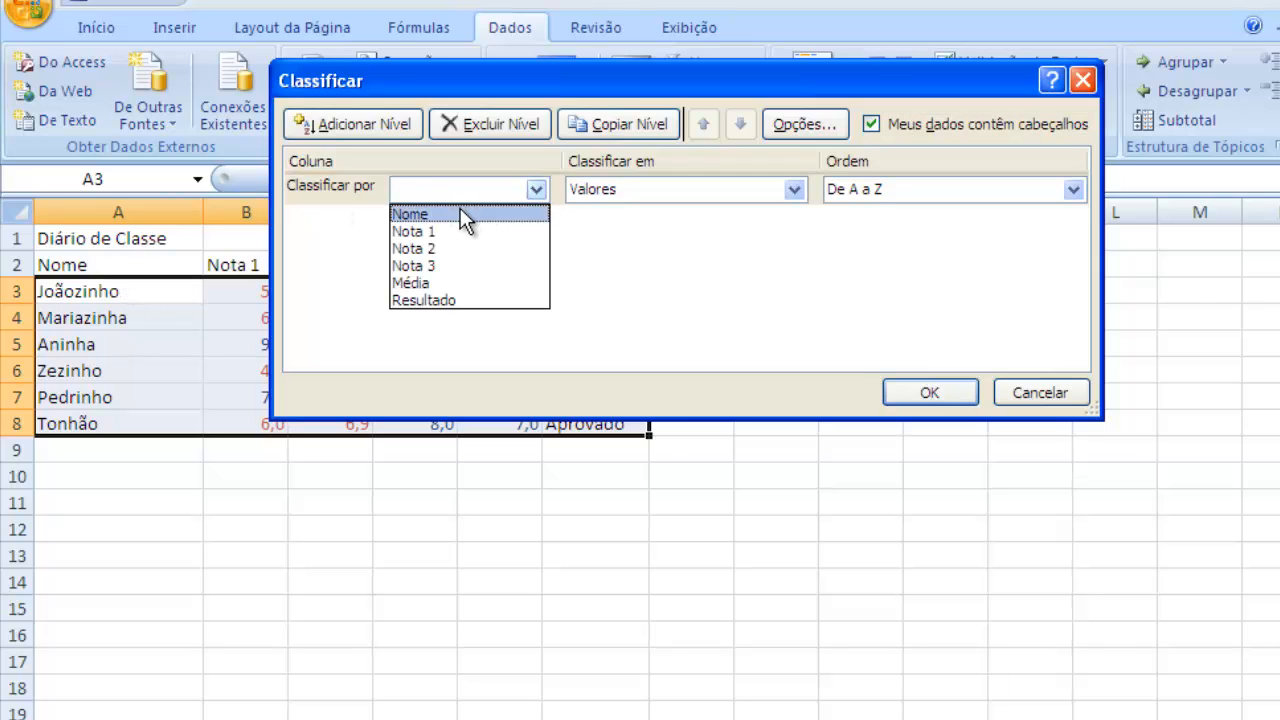
pyautogui.click(458, 214)
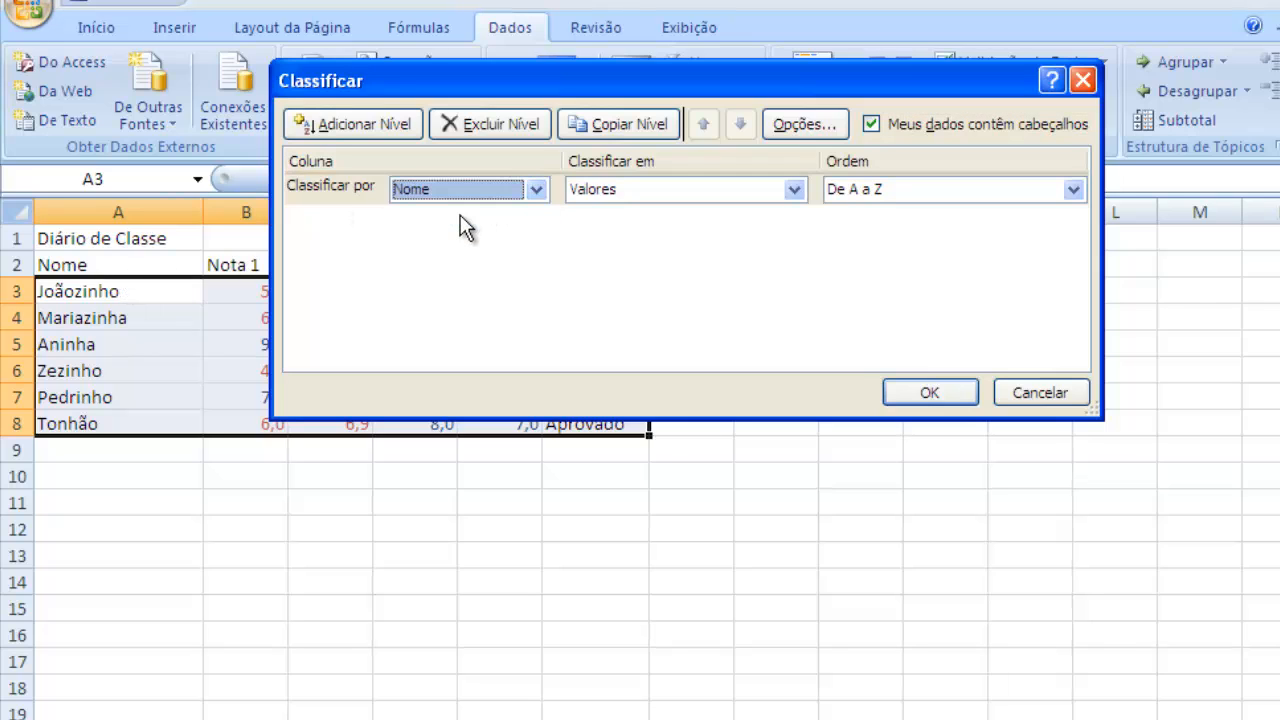
pyautogui.click(887, 193)
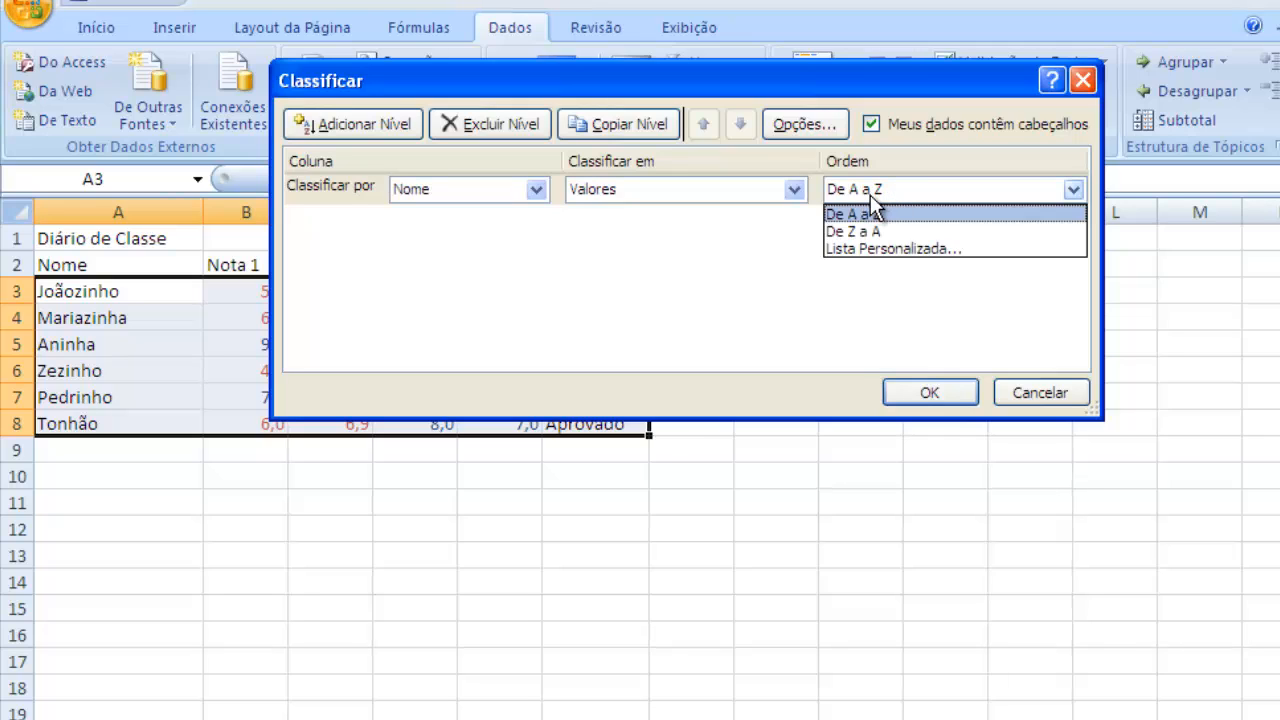
pyautogui.click(853, 214)
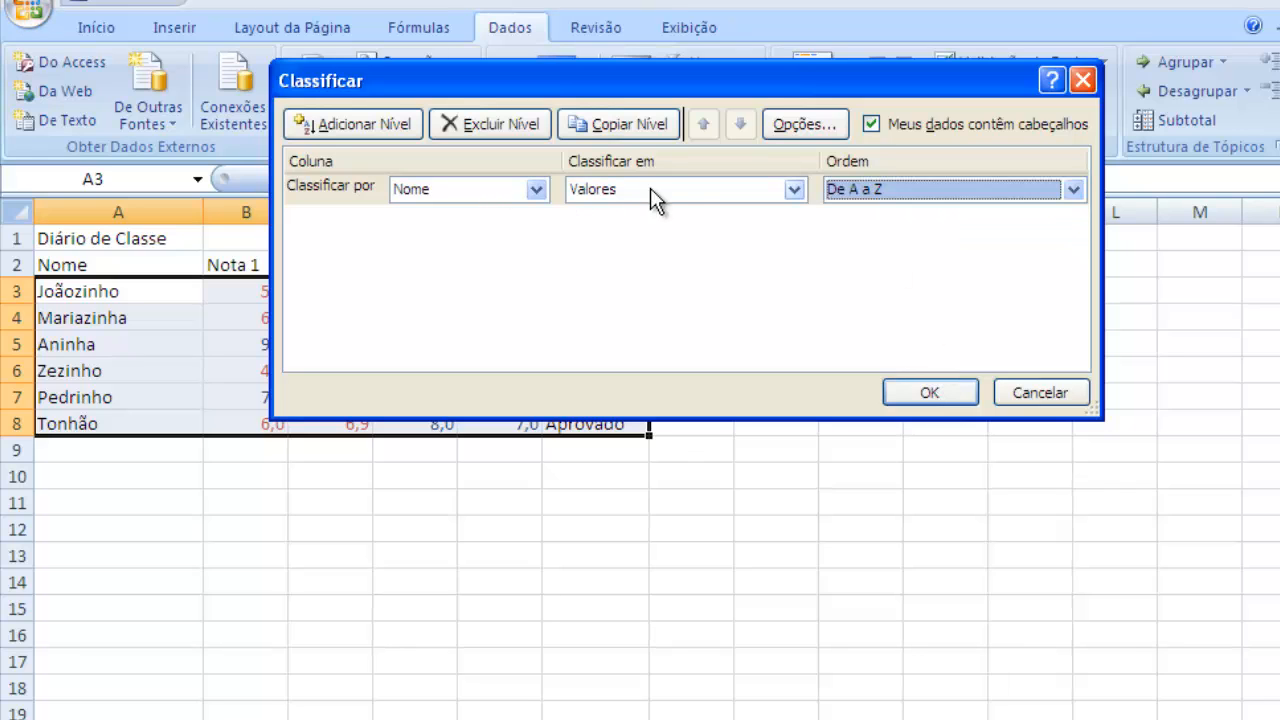
pyautogui.click(920, 392)
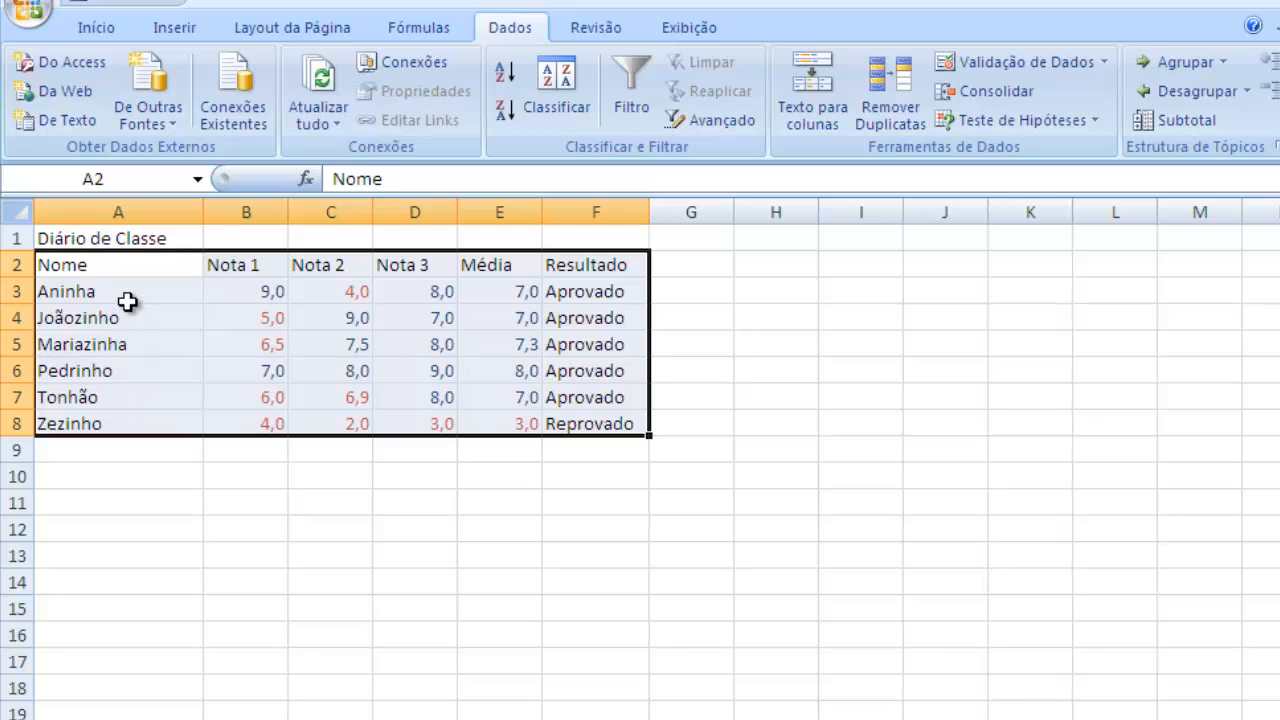
# Set up a new sort of the table A2:F8 by Média, ordered Do Maior para o Menor
pyautogui.click(127, 300)
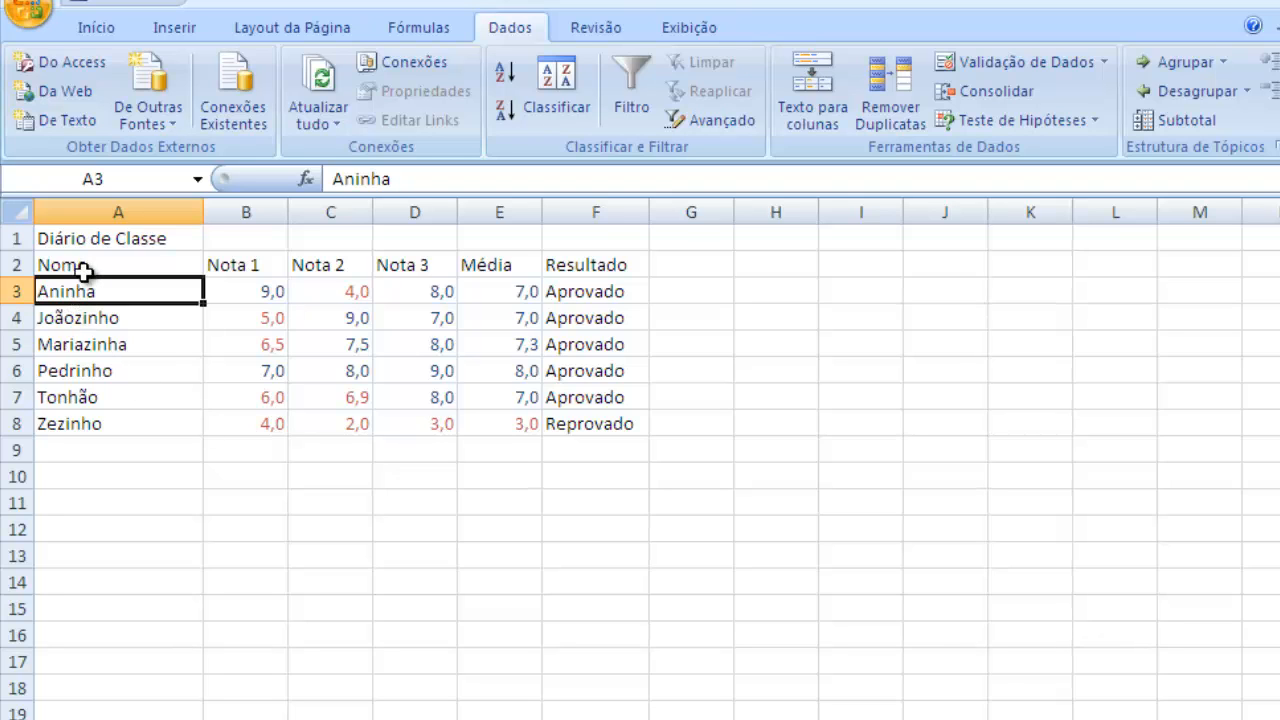
pyautogui.moveTo(85, 265); pyautogui.dragTo(582, 420)
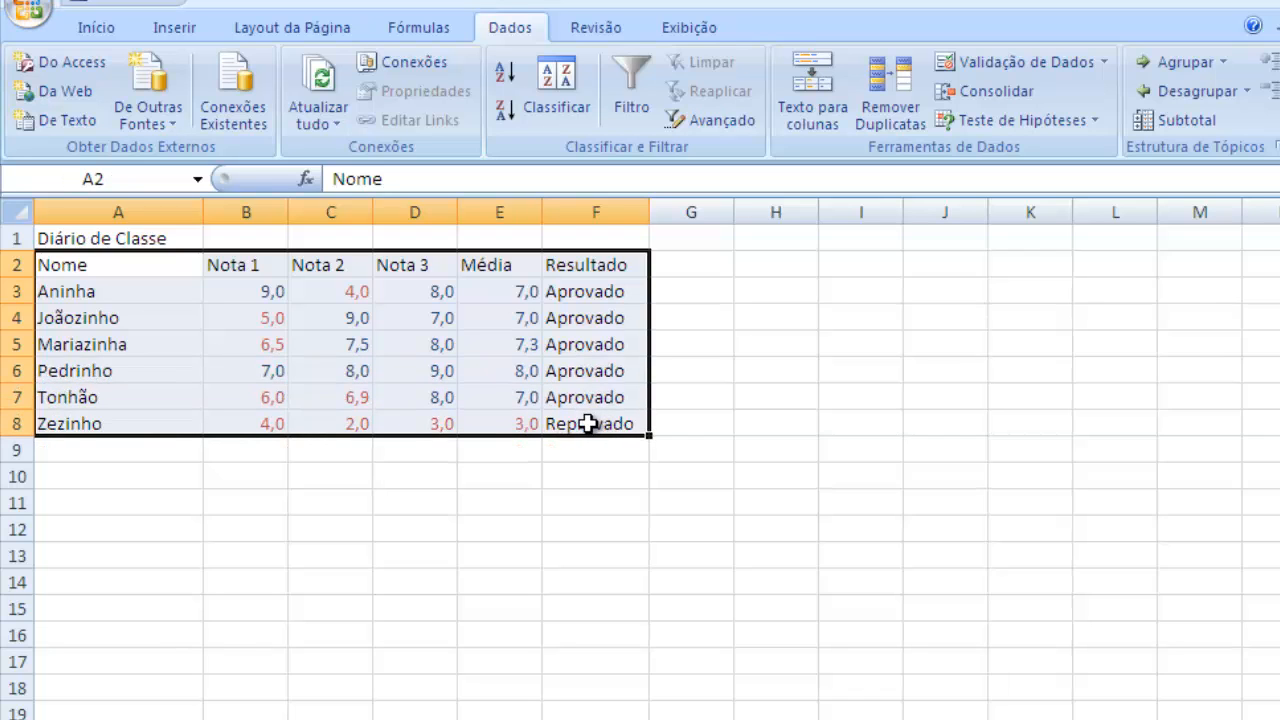
pyautogui.click(542, 93)
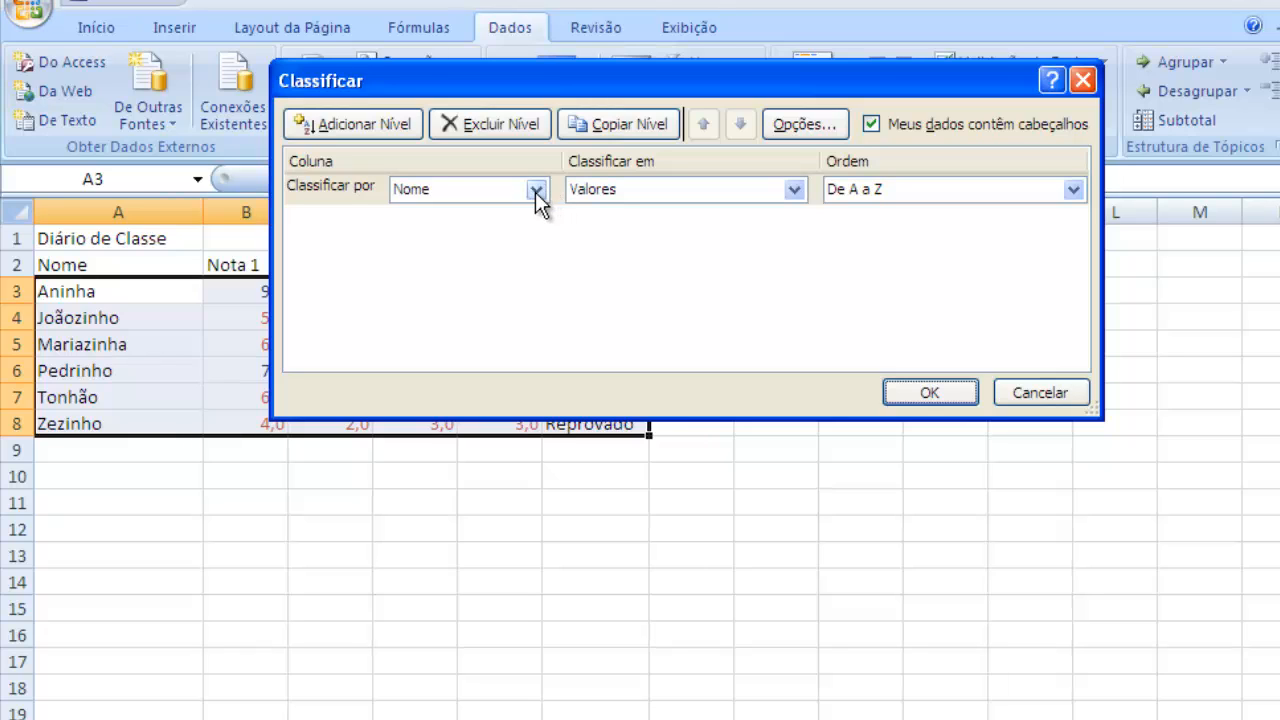
pyautogui.click(536, 192)
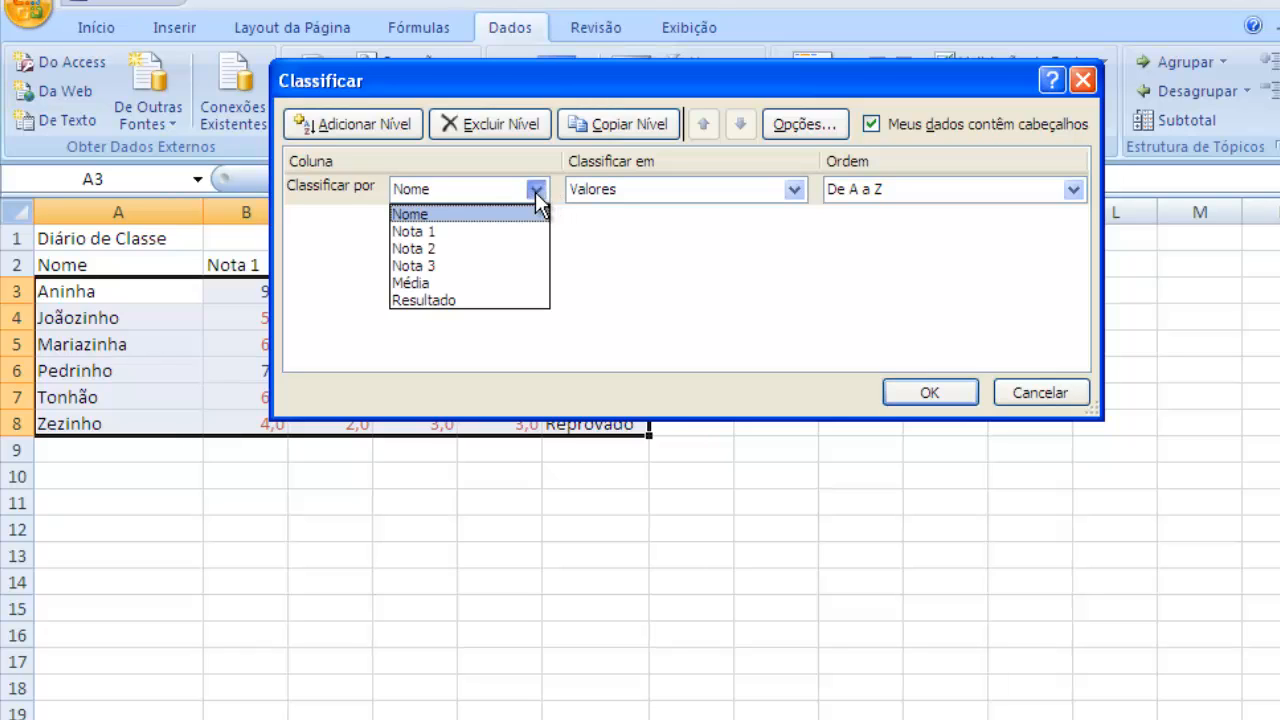
pyautogui.click(425, 283)
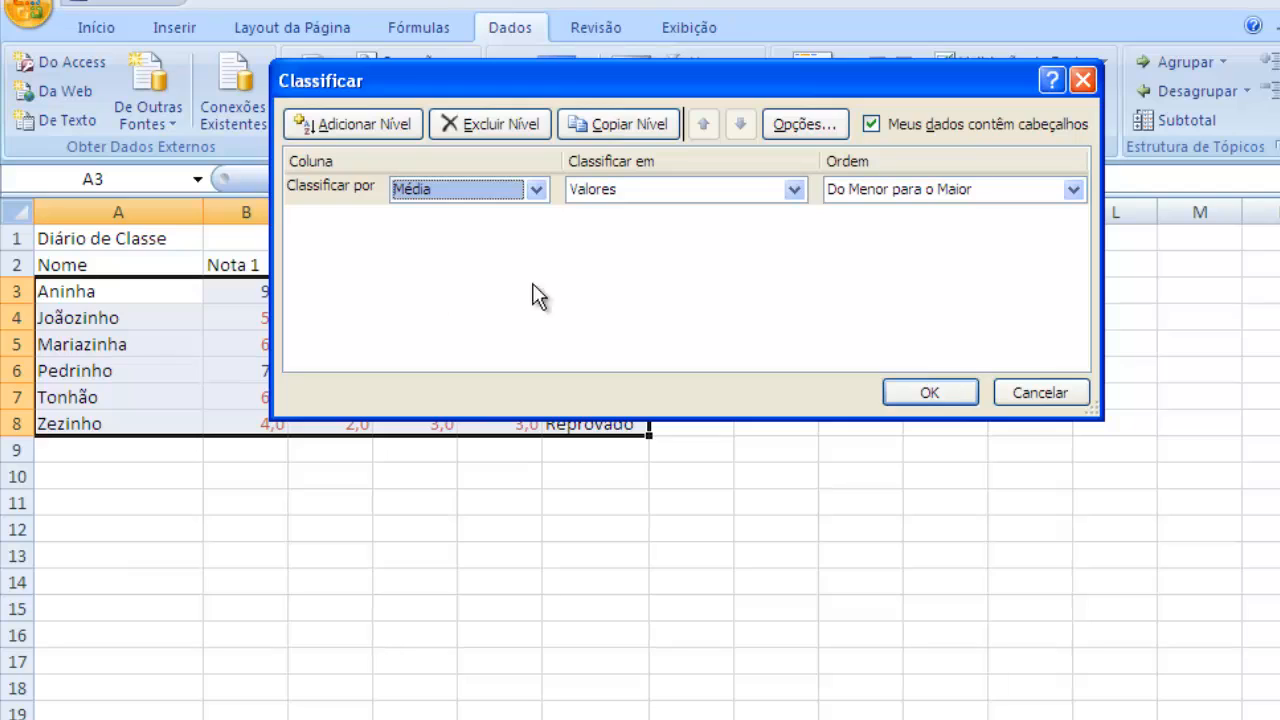
pyautogui.click(866, 193)
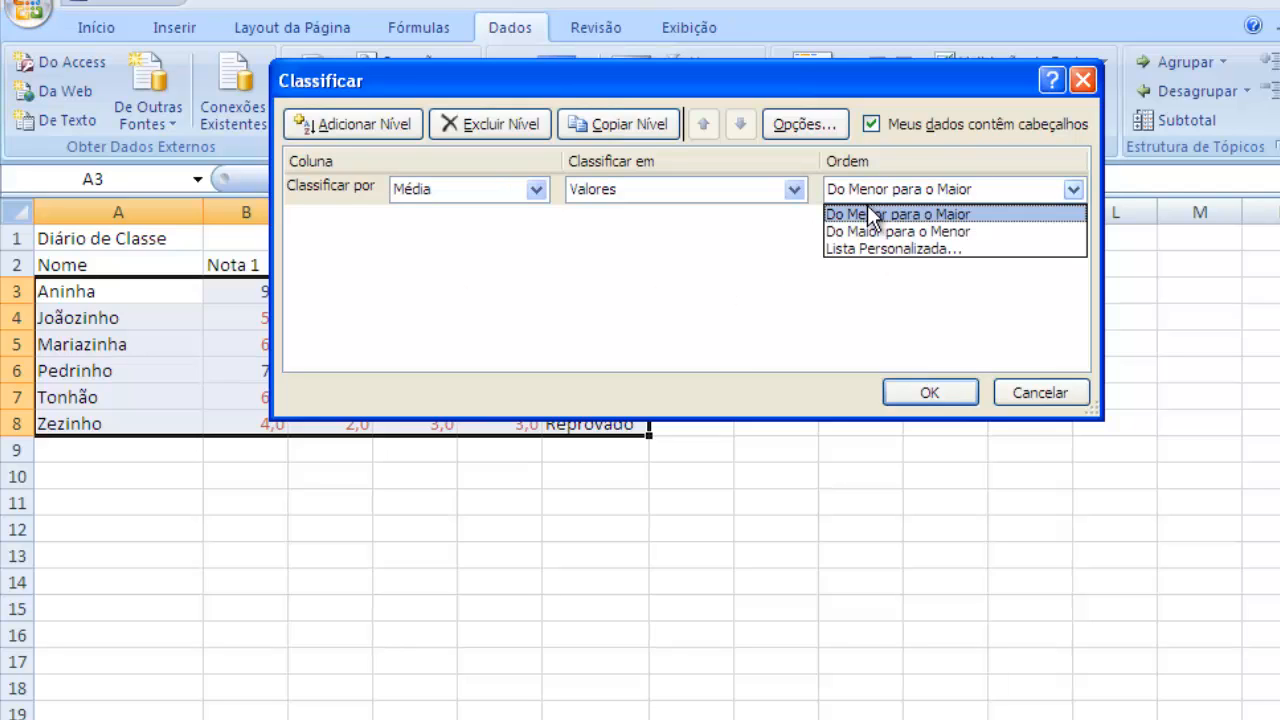
pyautogui.click(868, 231)
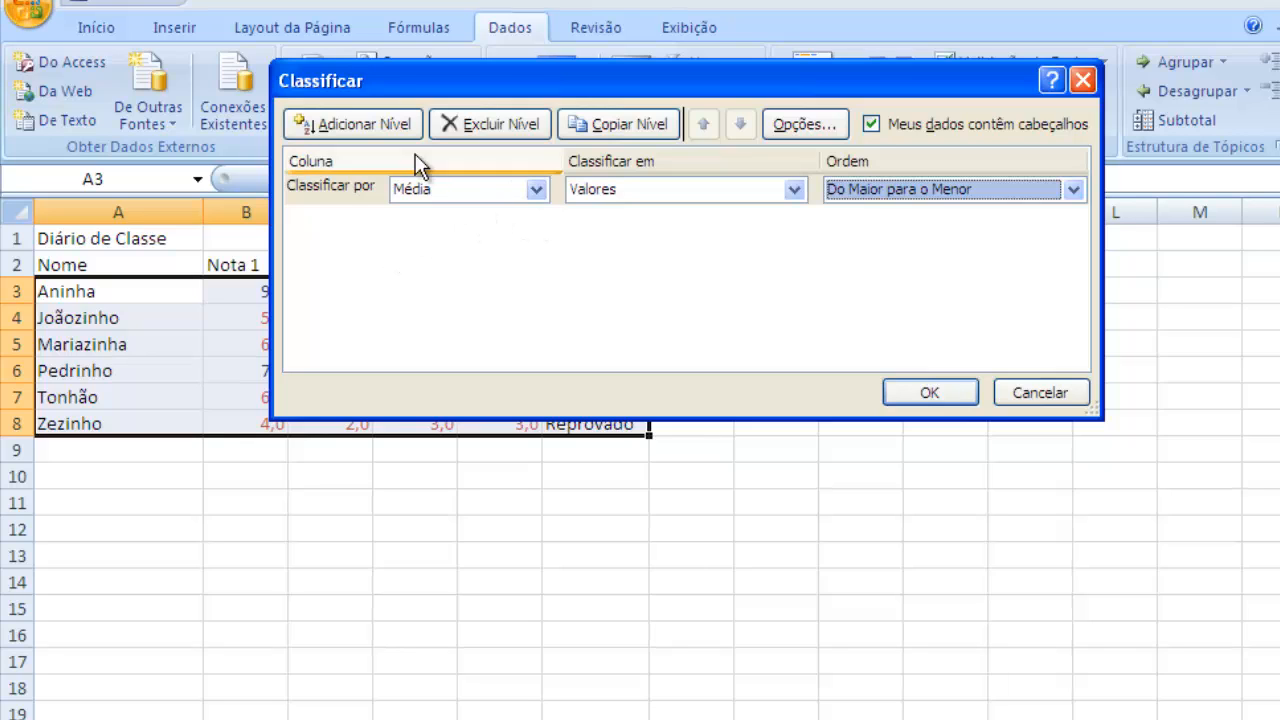
# Add a second sort level by Nome in De A a Z order
pyautogui.click(392, 124)
pyautogui.click(543, 212)
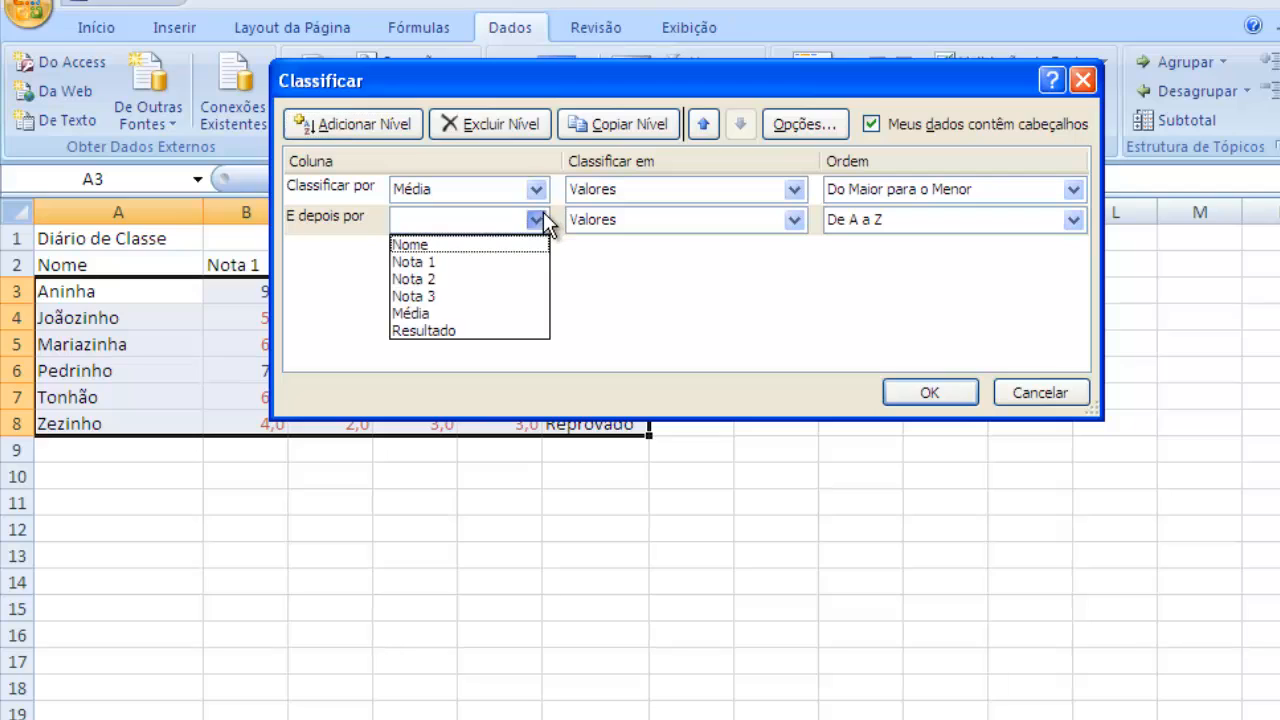
pyautogui.click(415, 244)
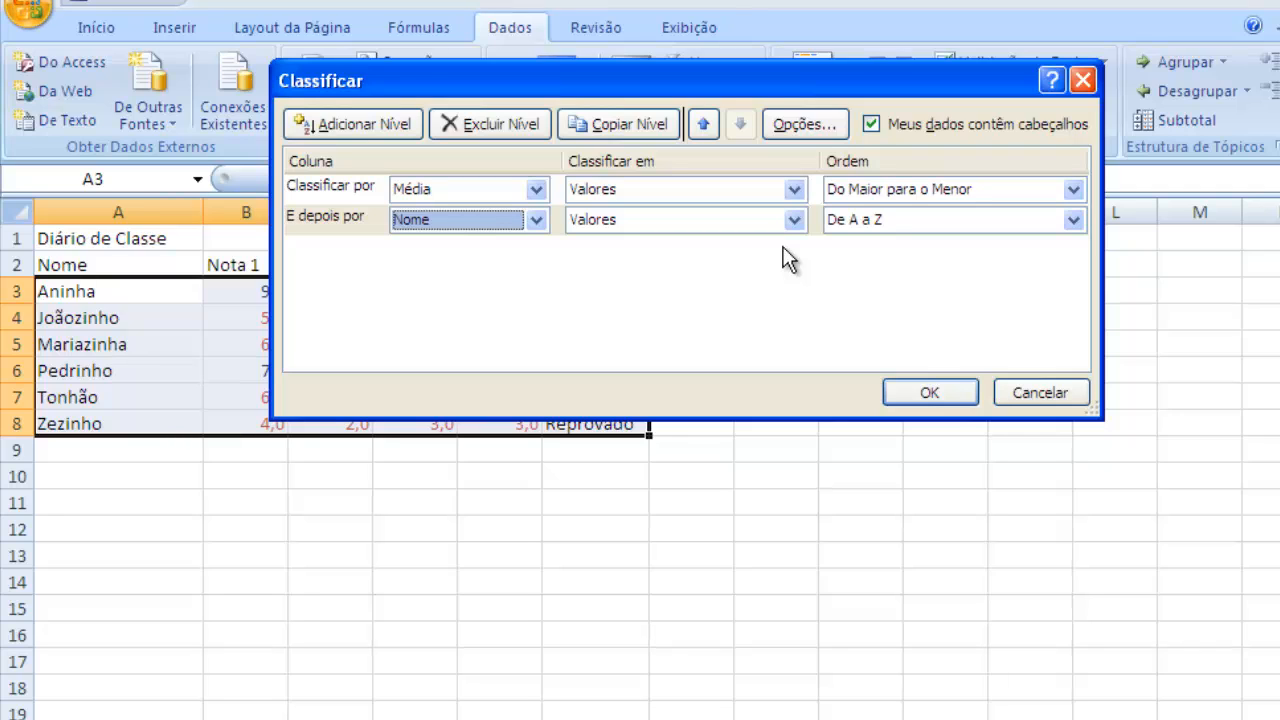
# Apply the Média and Nome sort levels and turn on filtering for the table A2:F8
pyautogui.click(912, 396)
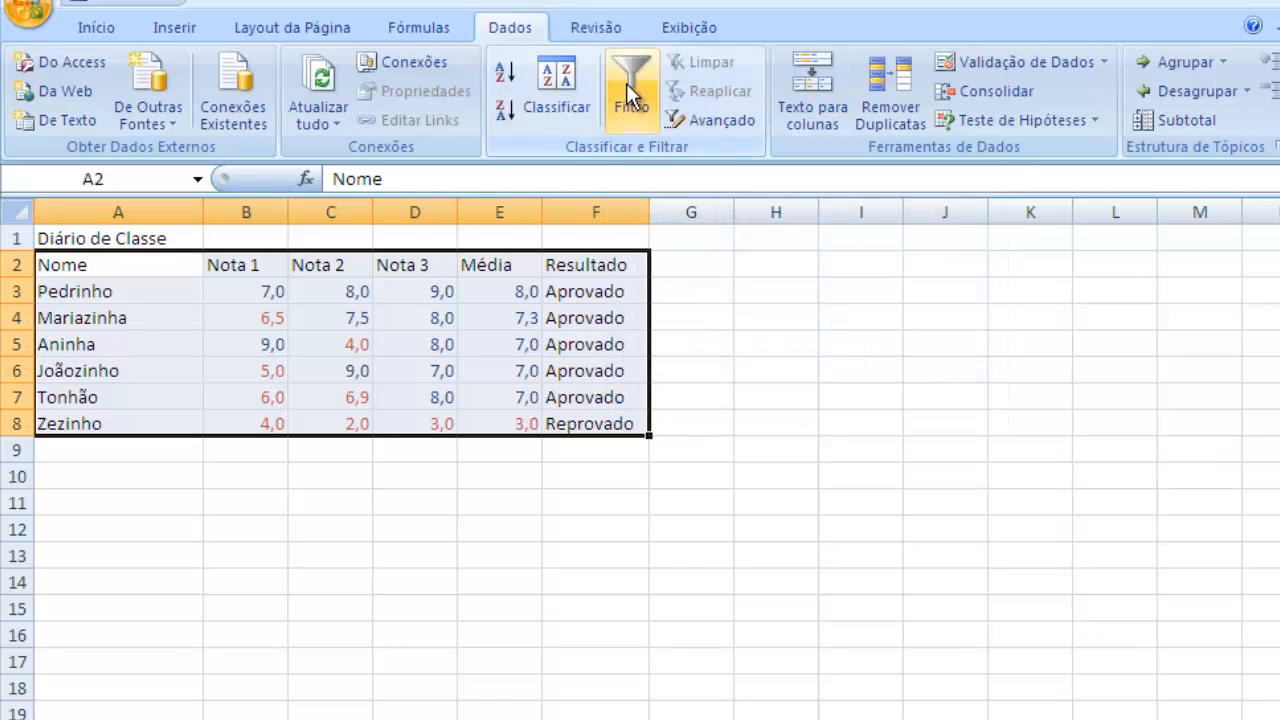
pyautogui.click(632, 82)
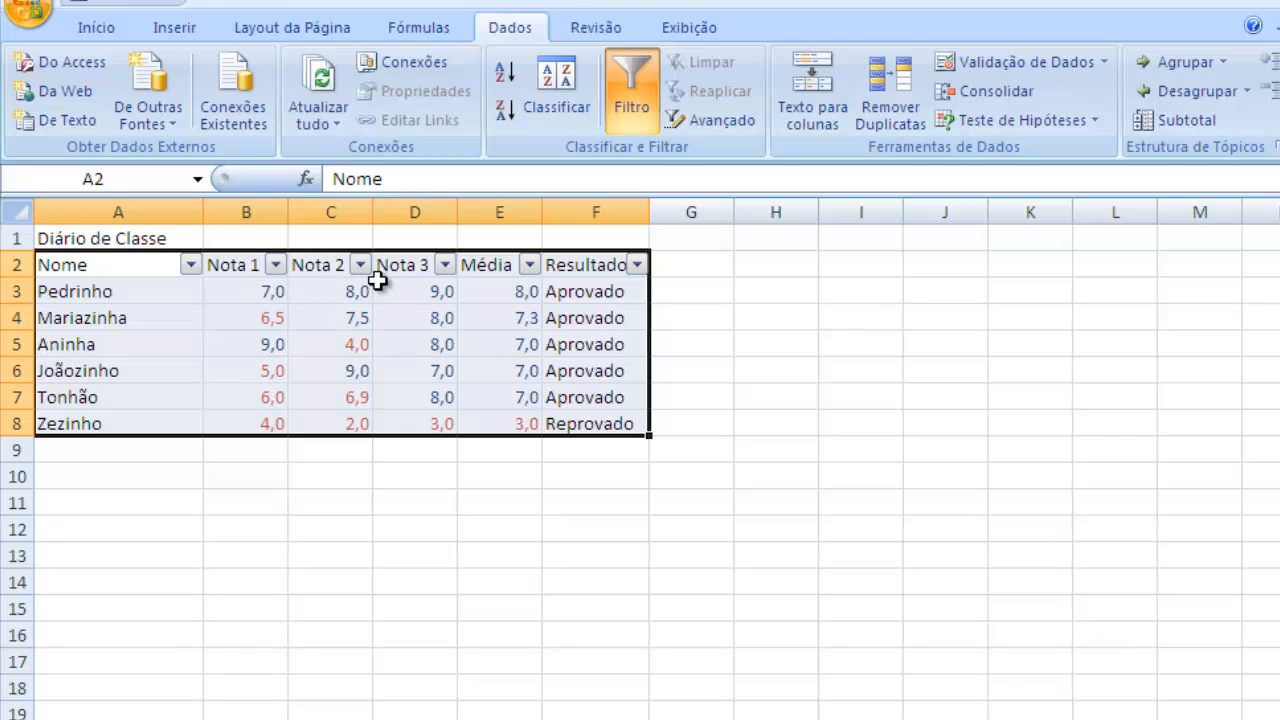
# Filter the Nome column to show only the students in rows 4 and 5
pyautogui.click(190, 265)
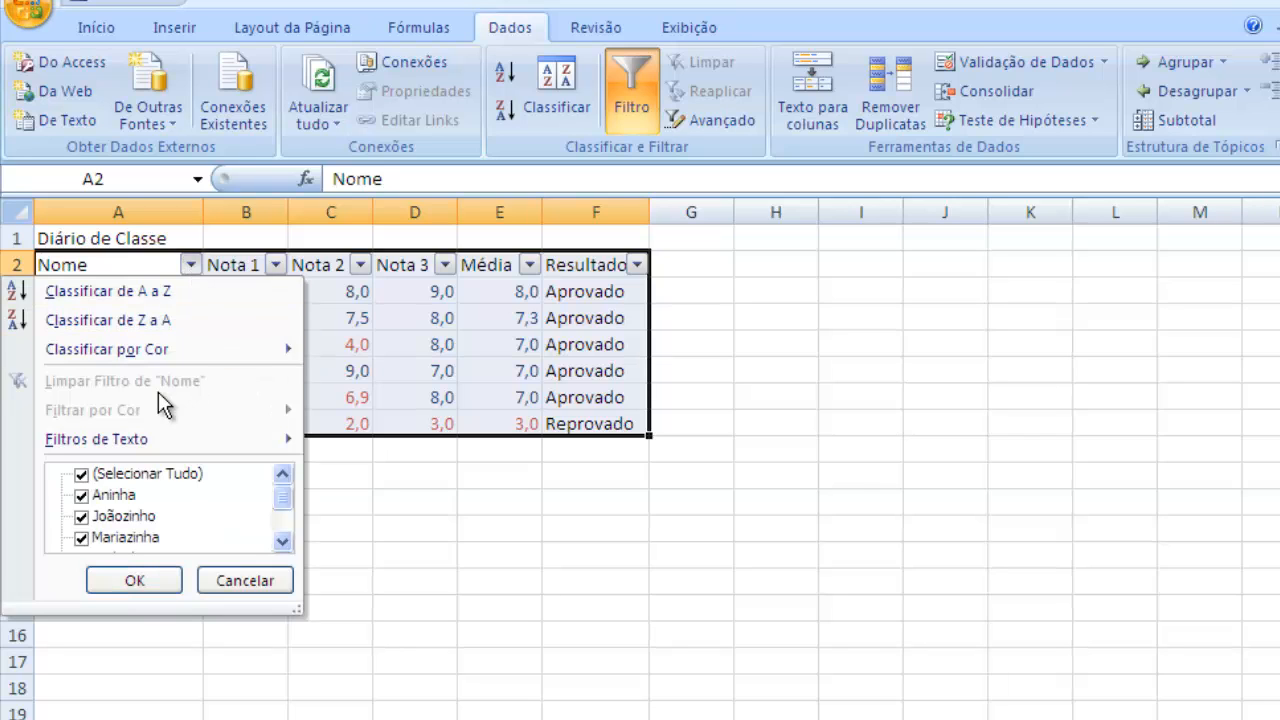
pyautogui.click(82, 474)
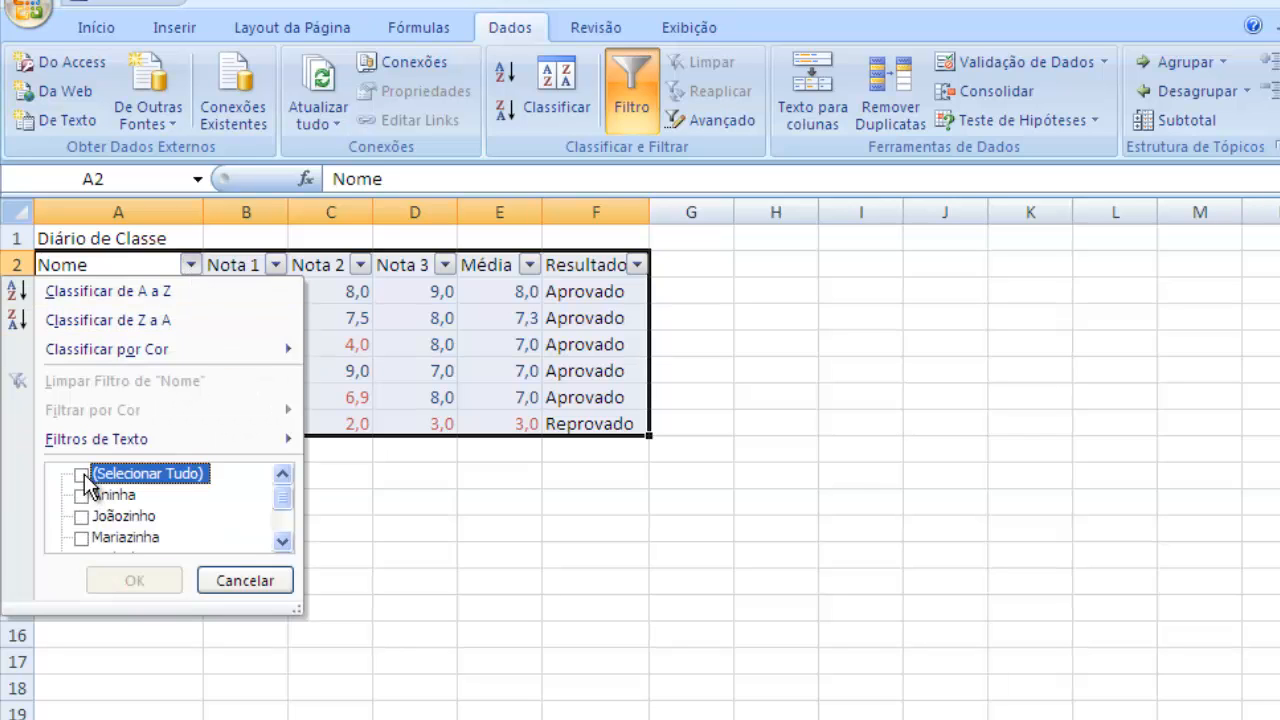
pyautogui.click(82, 495)
pyautogui.click(82, 538)
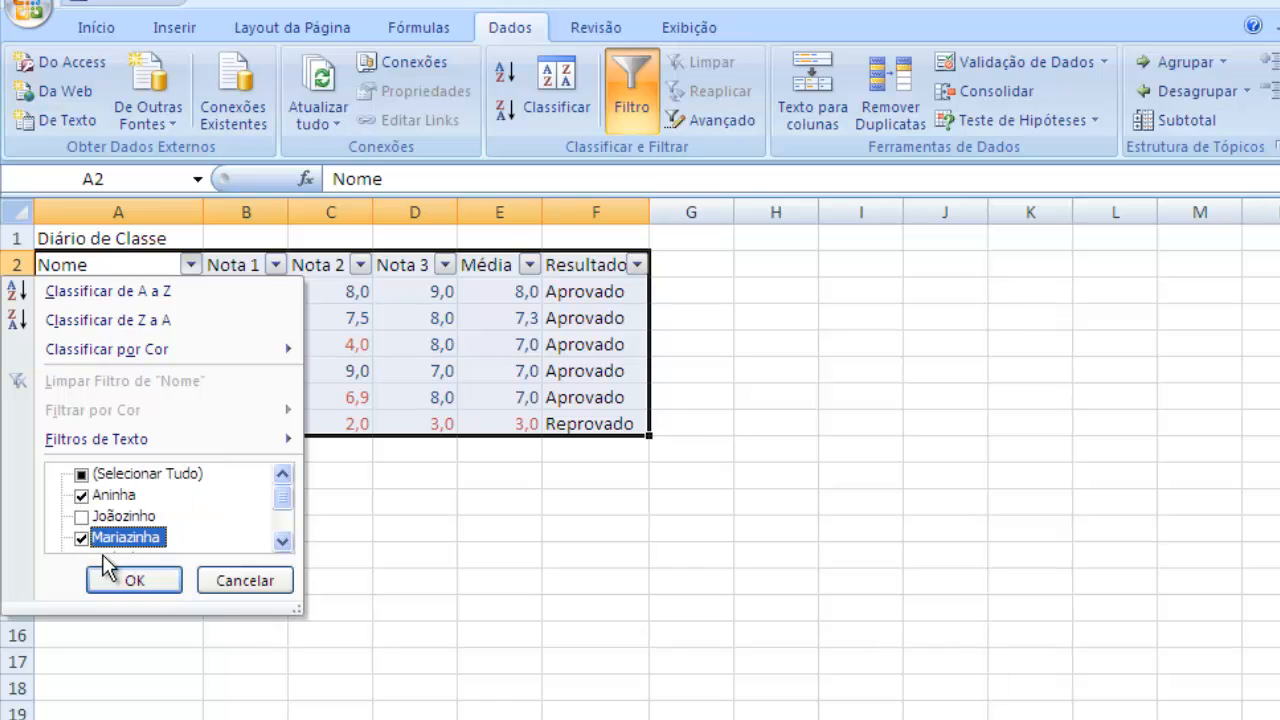
pyautogui.click(136, 582)
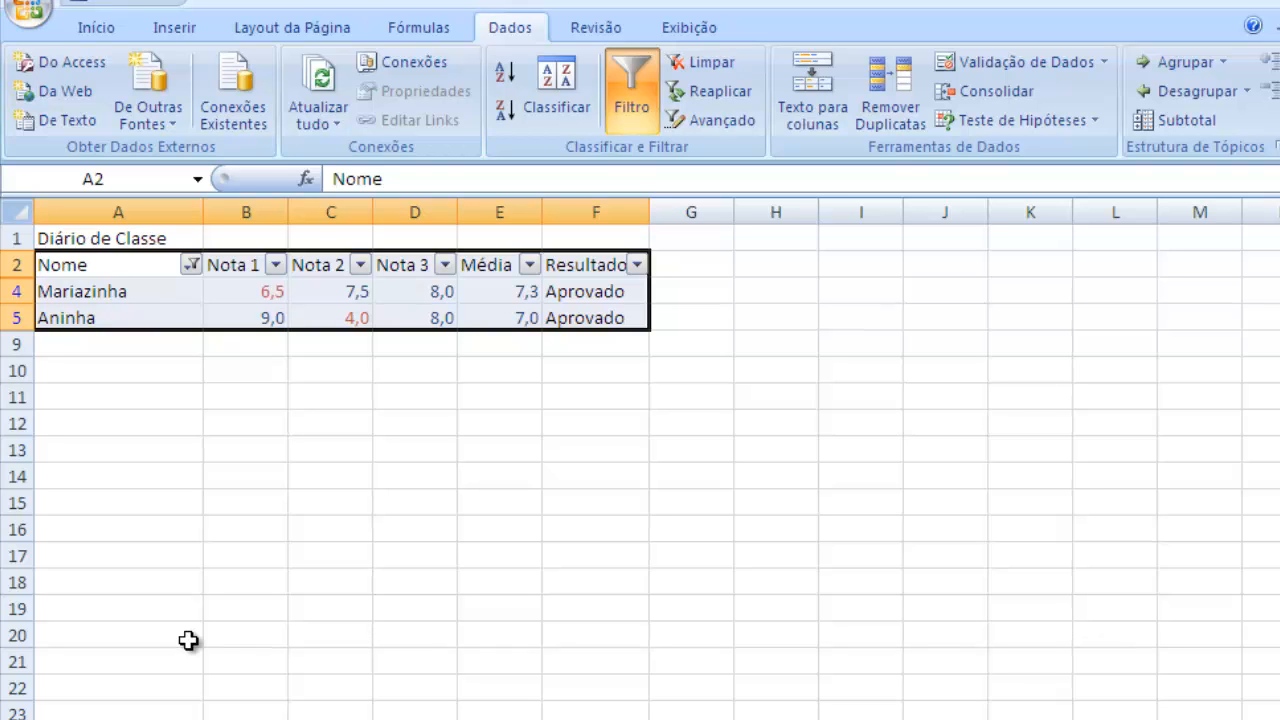
# Reselect all names in the Nome filter to show every student again
pyautogui.click(192, 266)
pyautogui.click(86, 476)
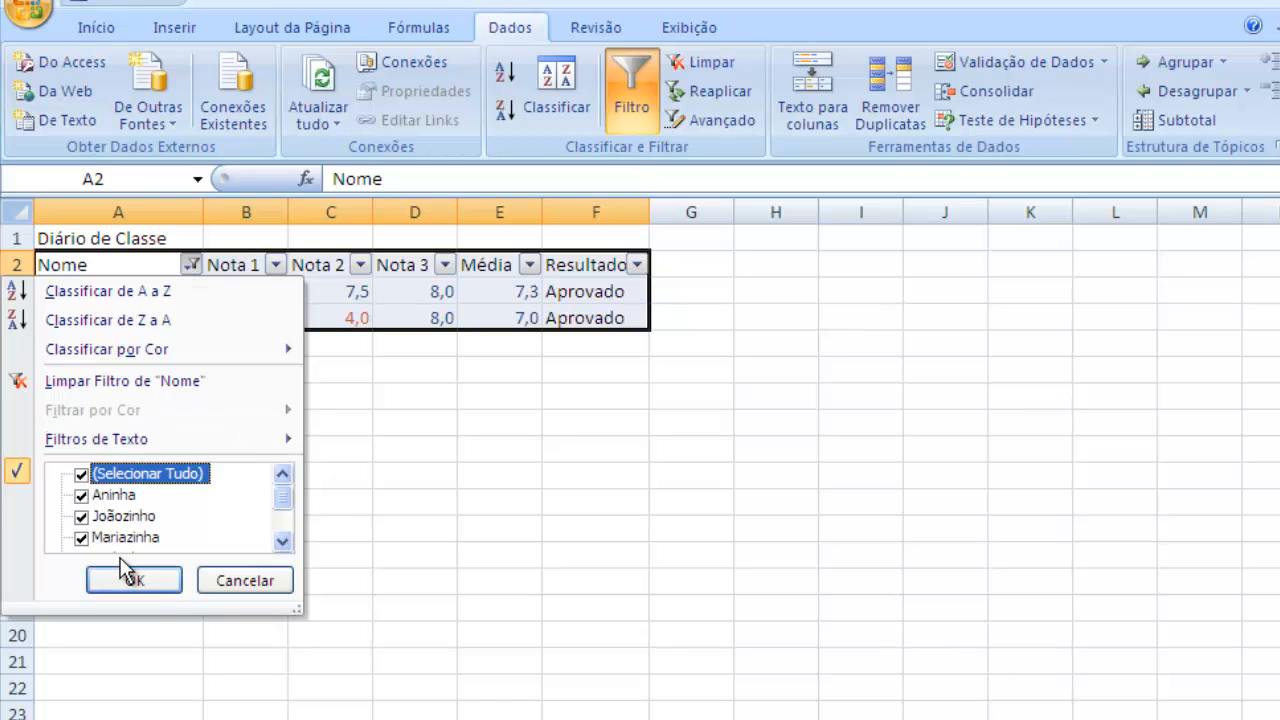
pyautogui.click(138, 580)
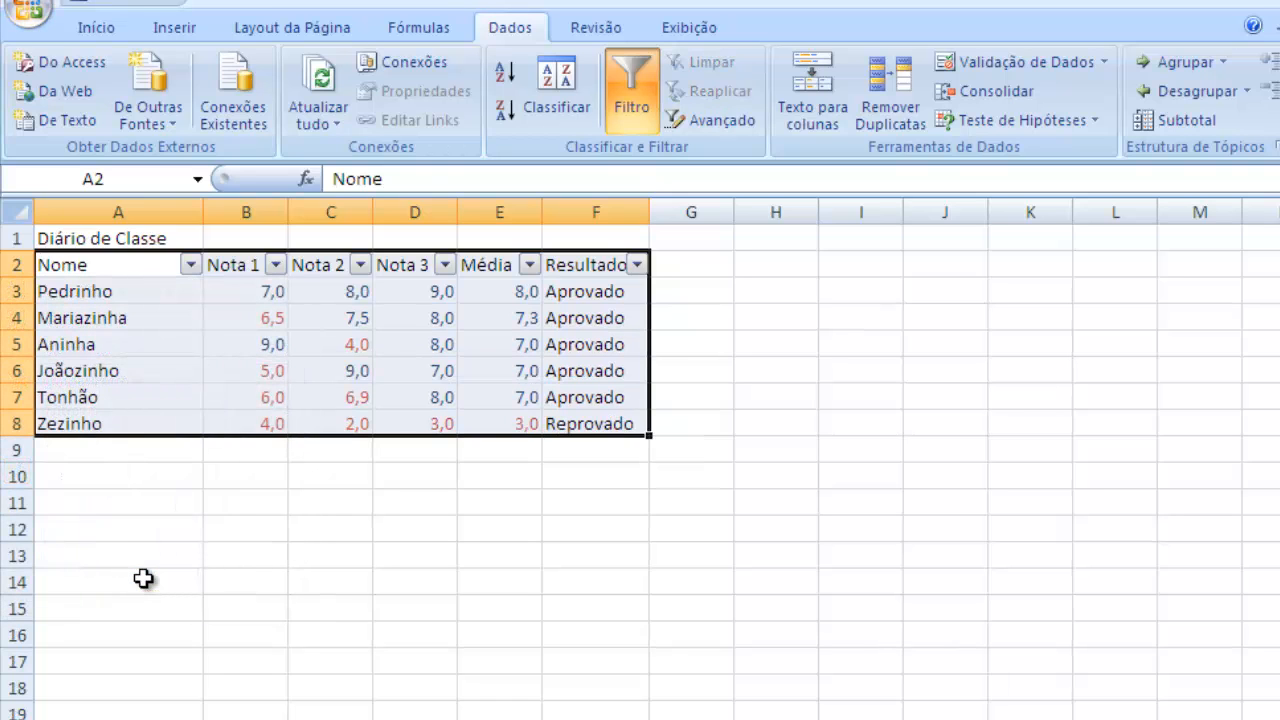
# Filter the Média column to show only students with an average of 7,0
pyautogui.click(534, 266)
pyautogui.click(315, 516)
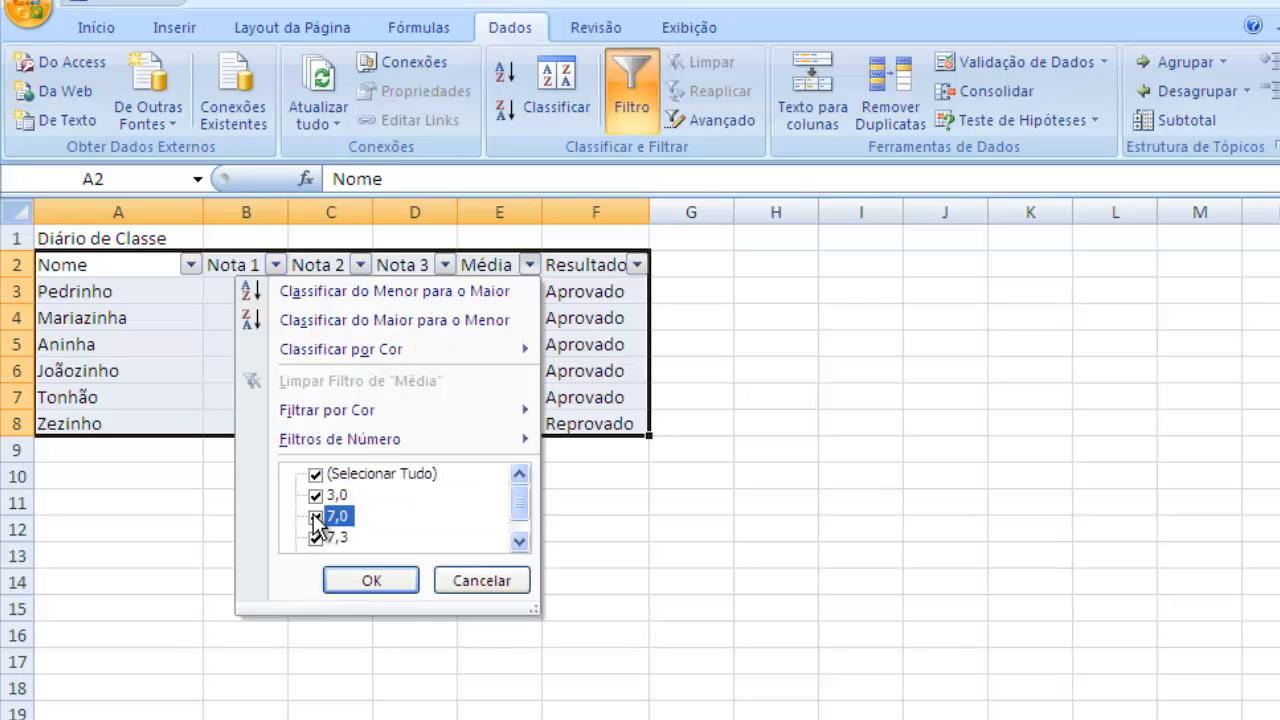
pyautogui.click(315, 495)
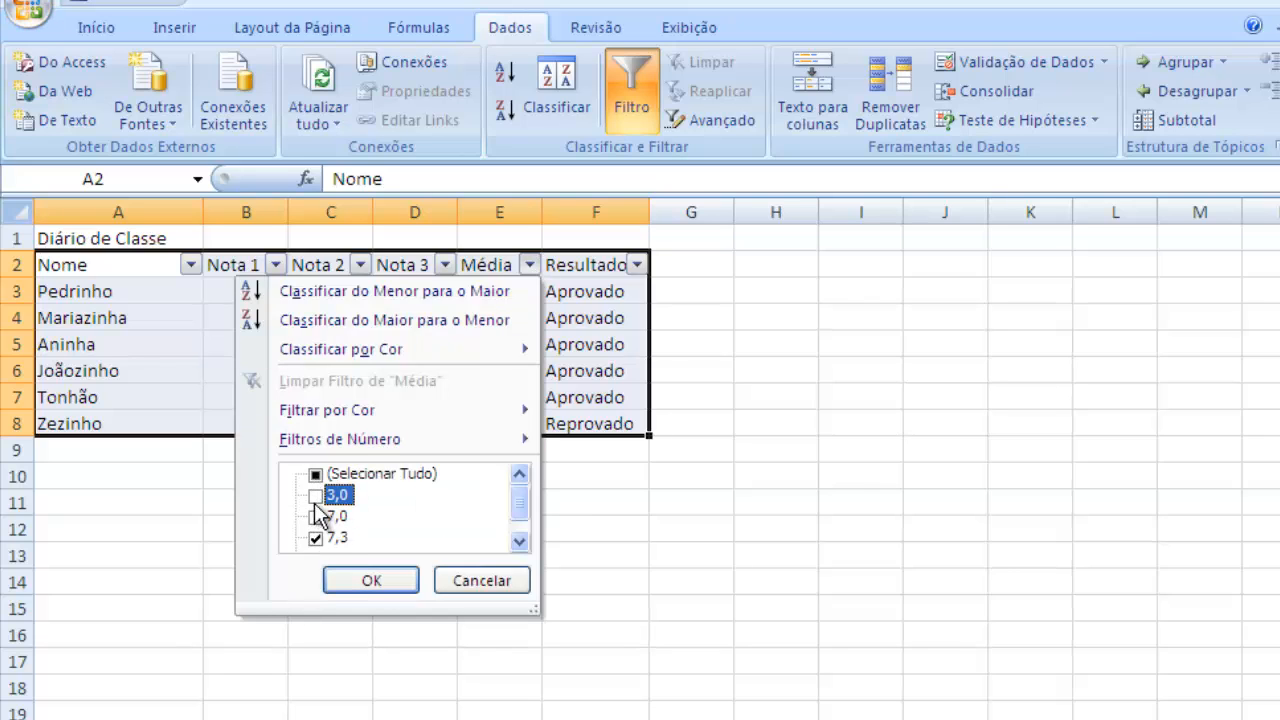
pyautogui.click(315, 537)
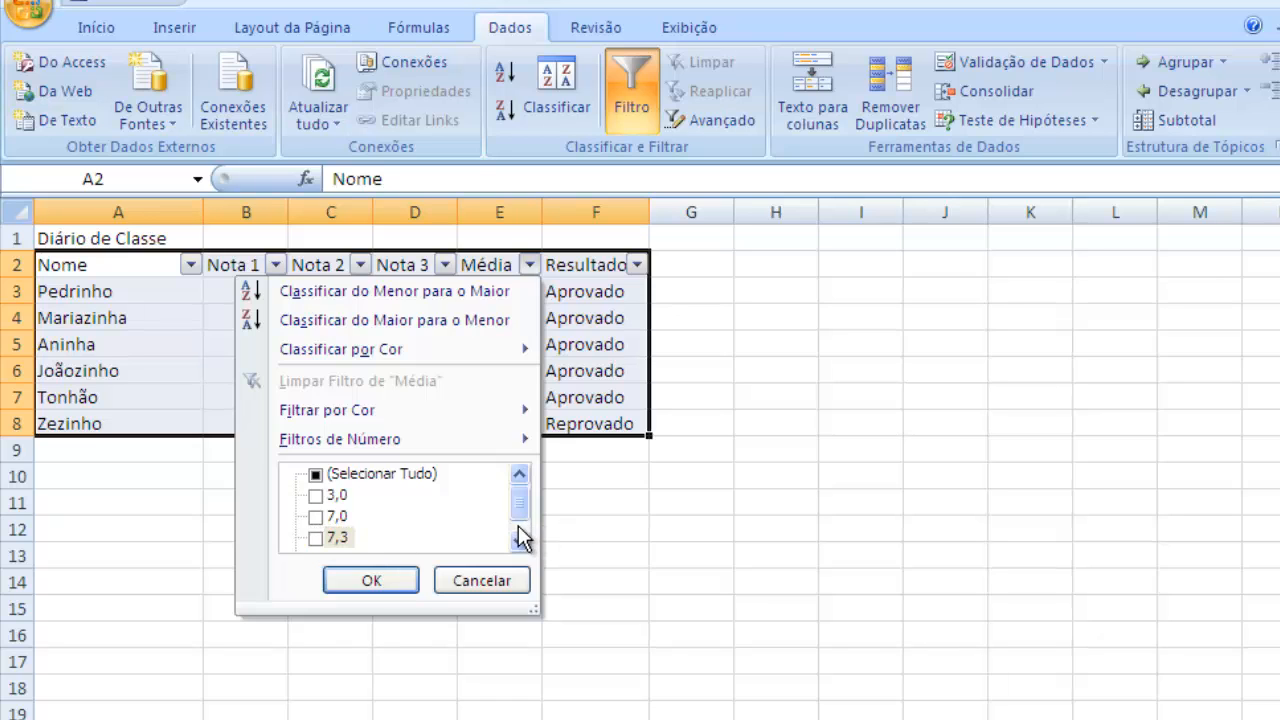
pyautogui.click(519, 541)
pyautogui.click(330, 540)
pyautogui.click(316, 495)
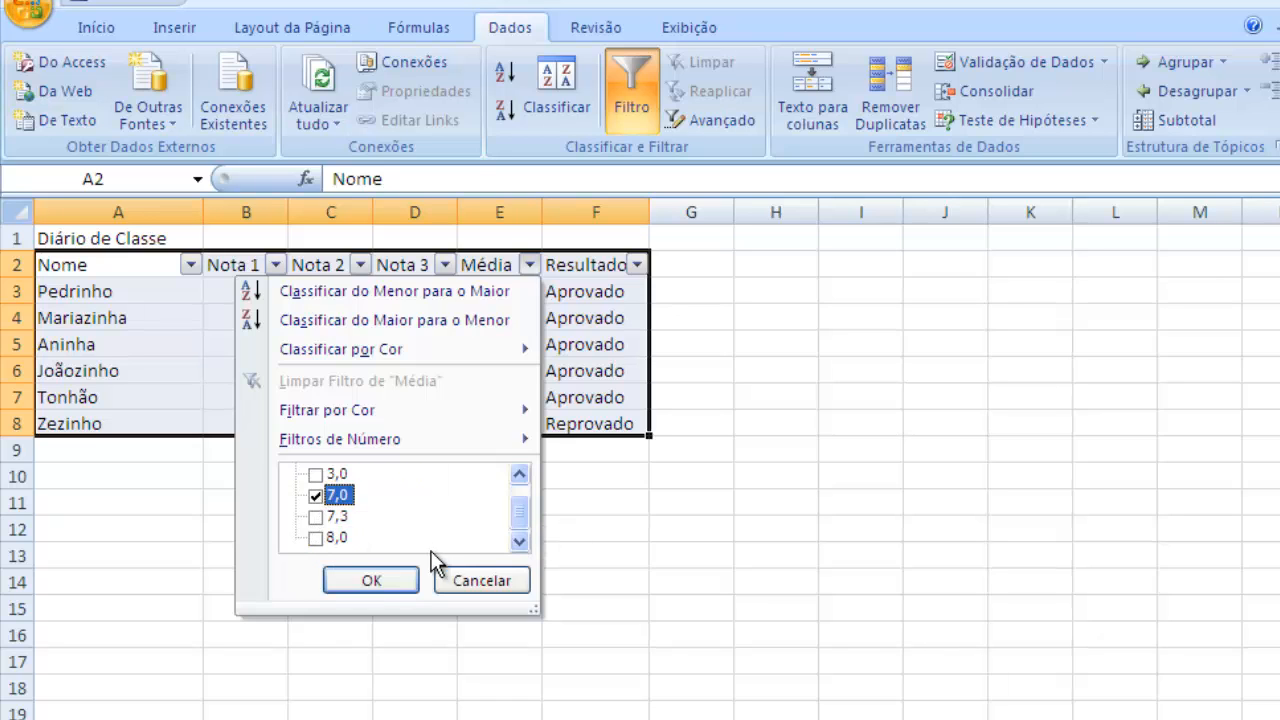
pyautogui.click(370, 582)
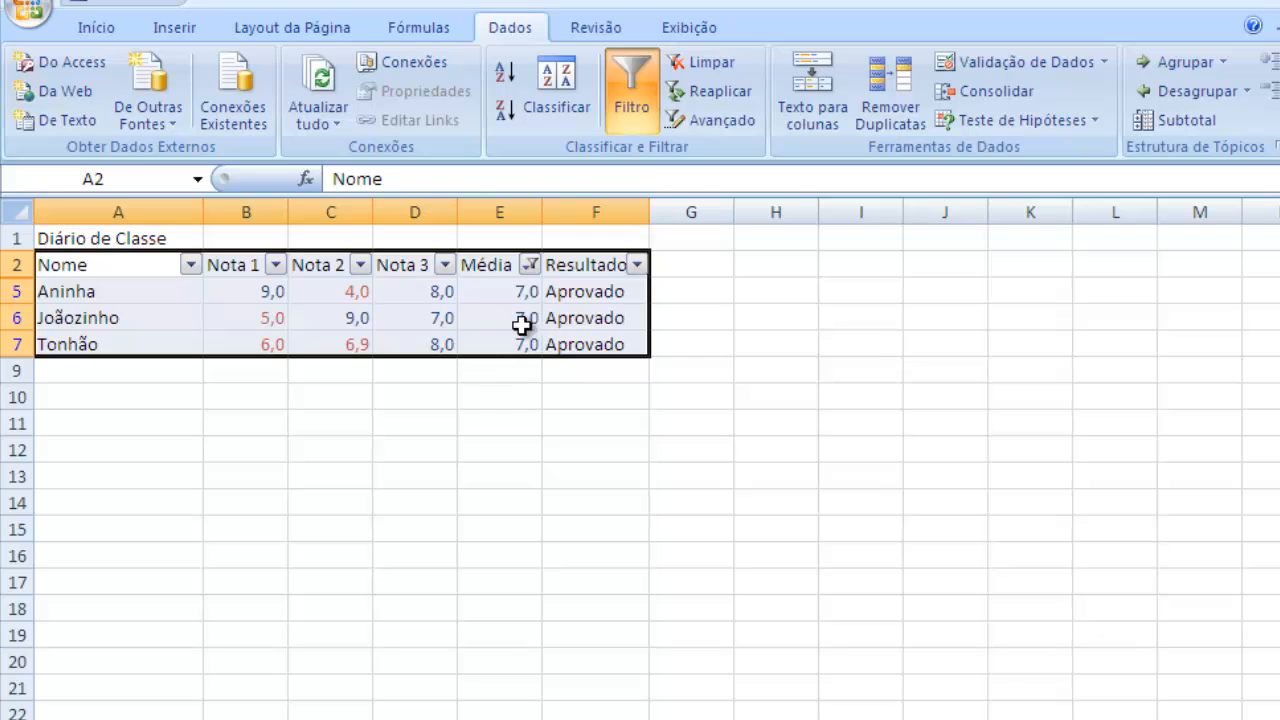
# Change the Média filter to show only the average 3,0
pyautogui.click(530, 264)
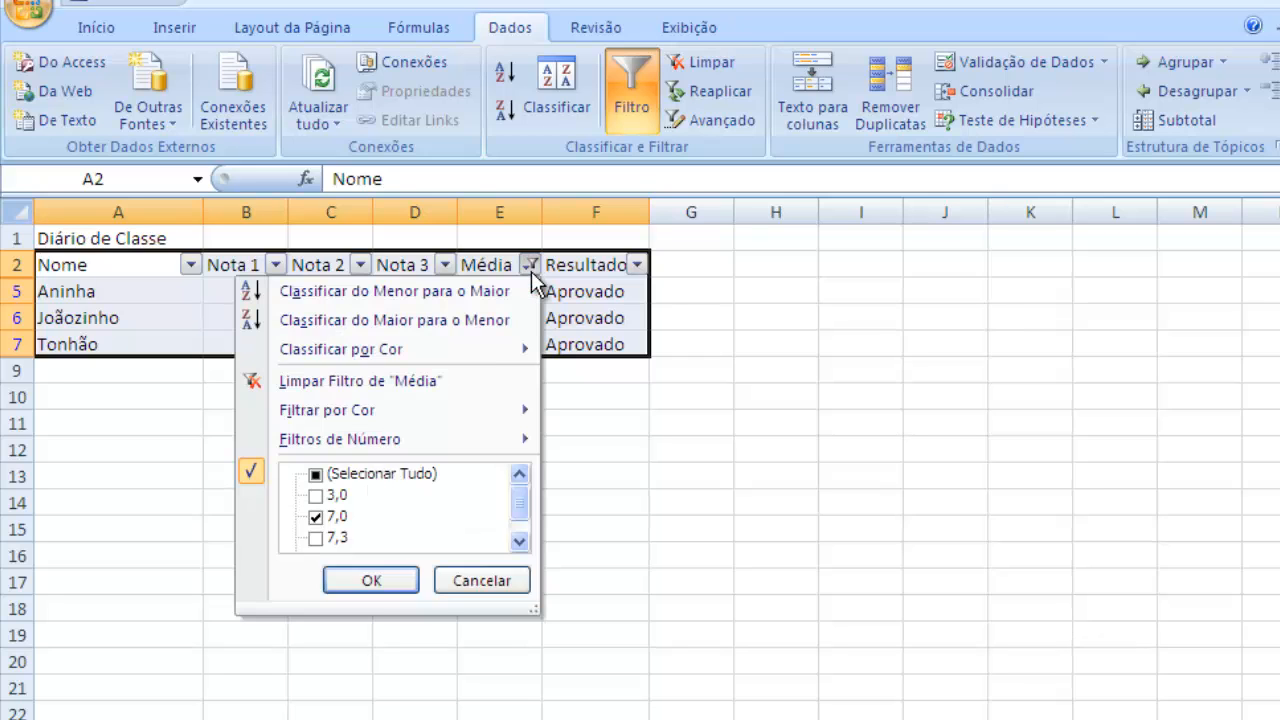
pyautogui.click(313, 517)
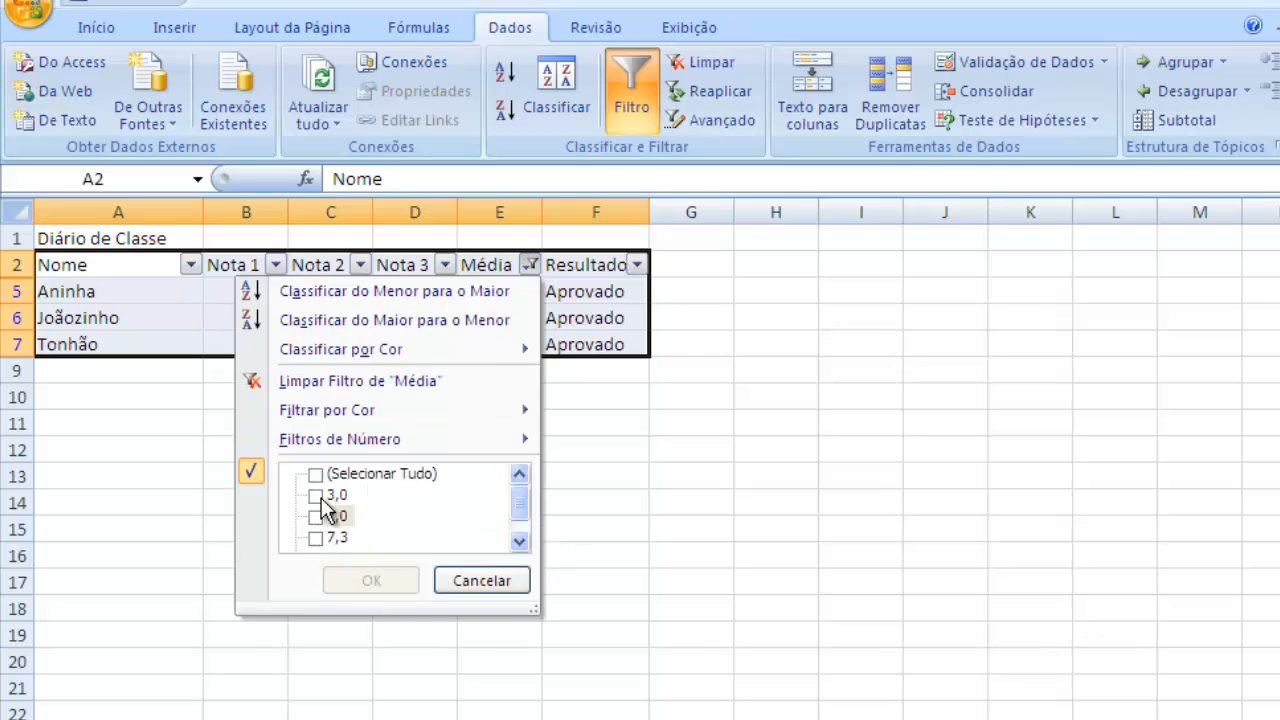
pyautogui.click(316, 495)
pyautogui.click(368, 583)
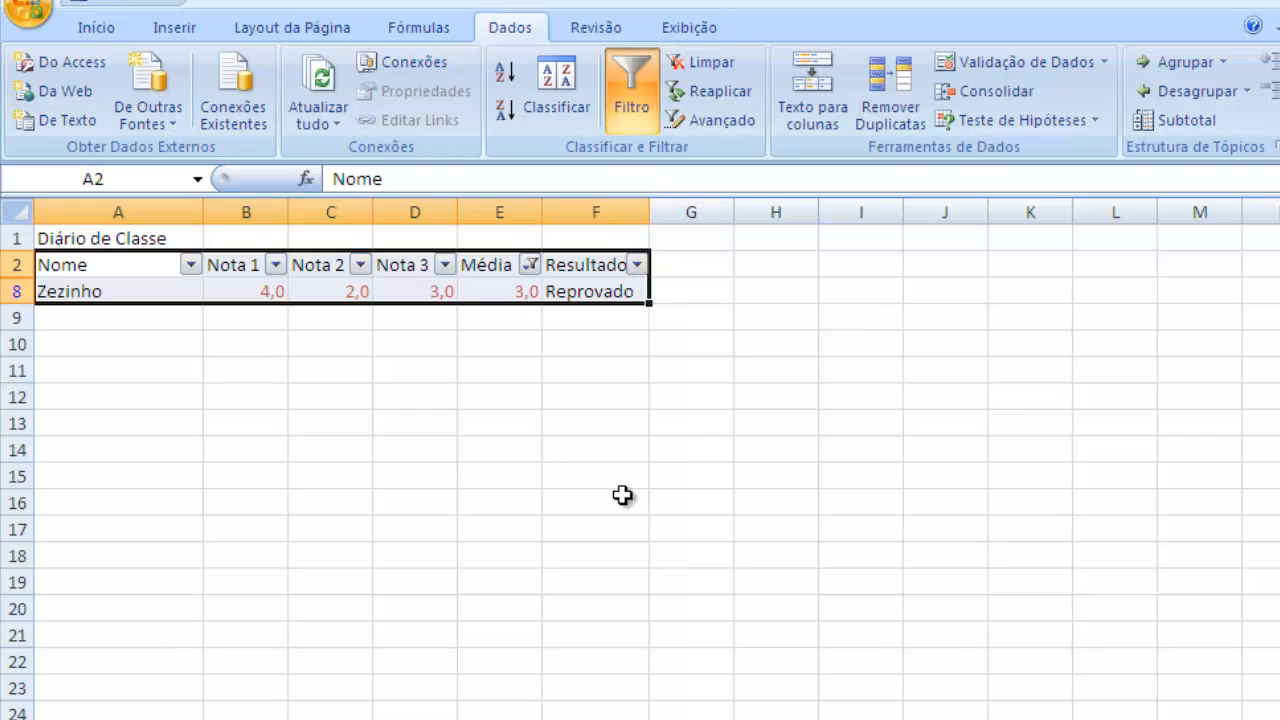
# Reselect all values in the Média filter to show every row again
pyautogui.click(530, 264)
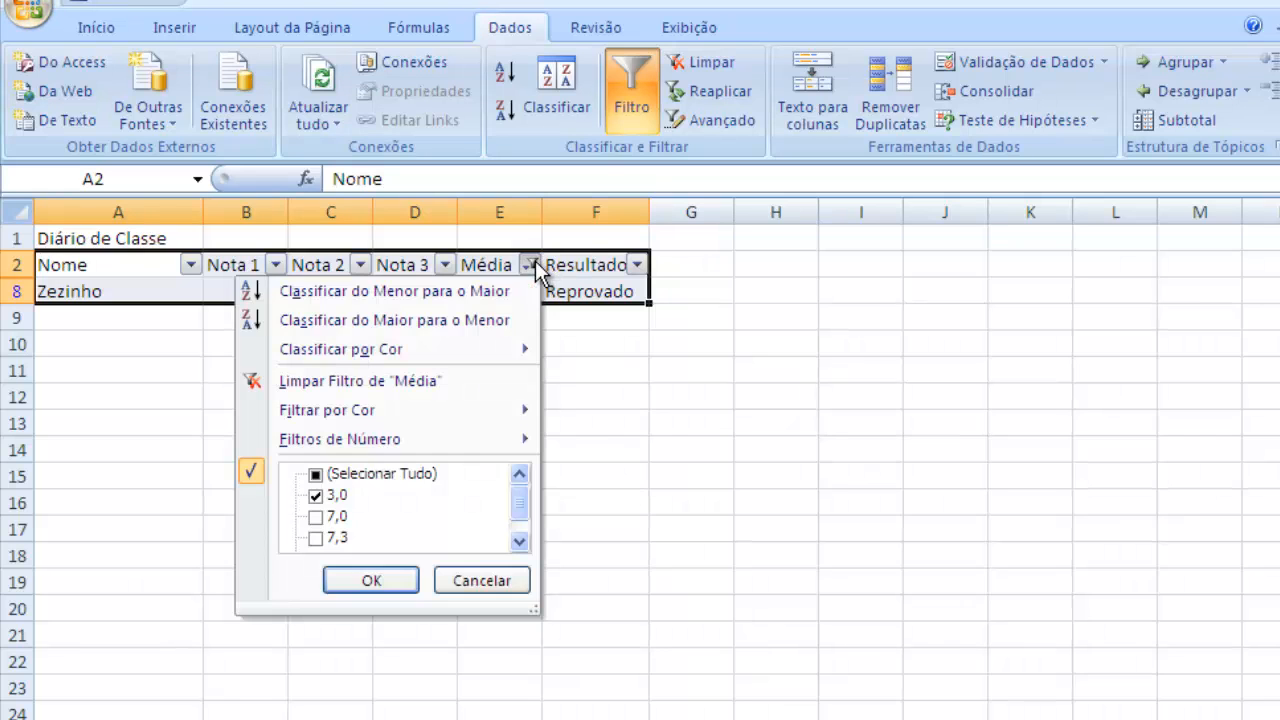
pyautogui.click(316, 476)
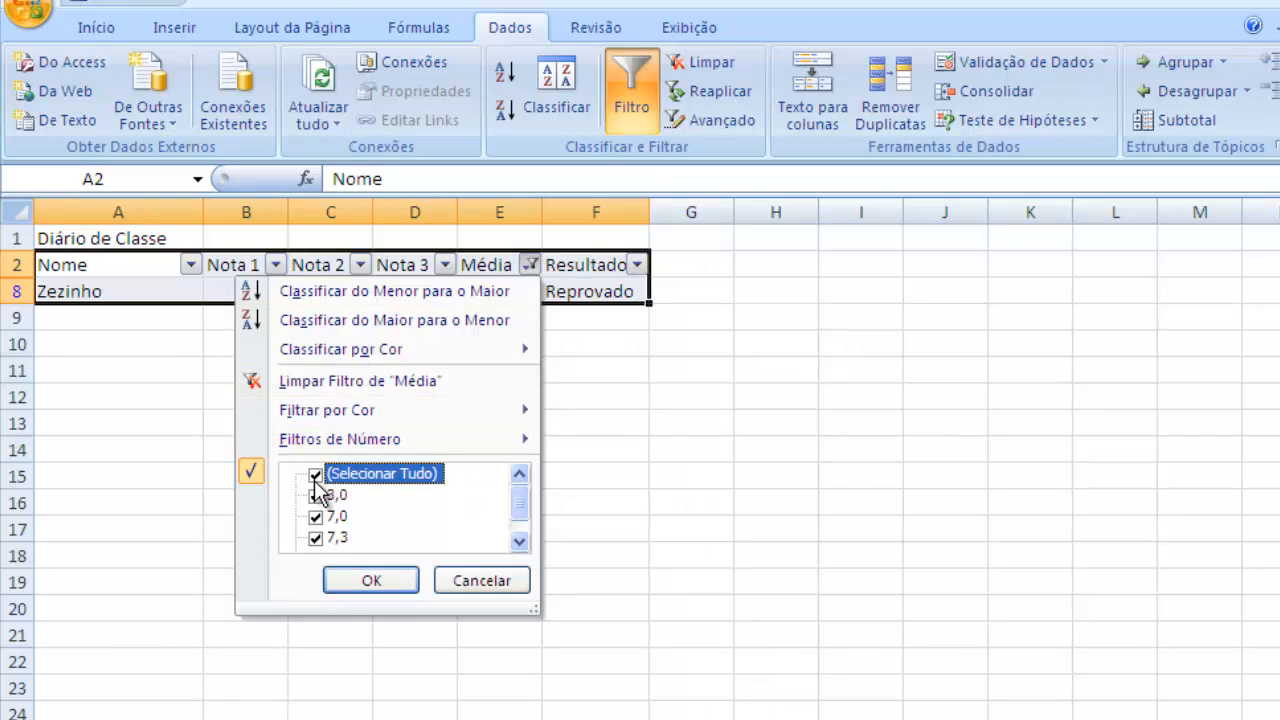
pyautogui.click(391, 584)
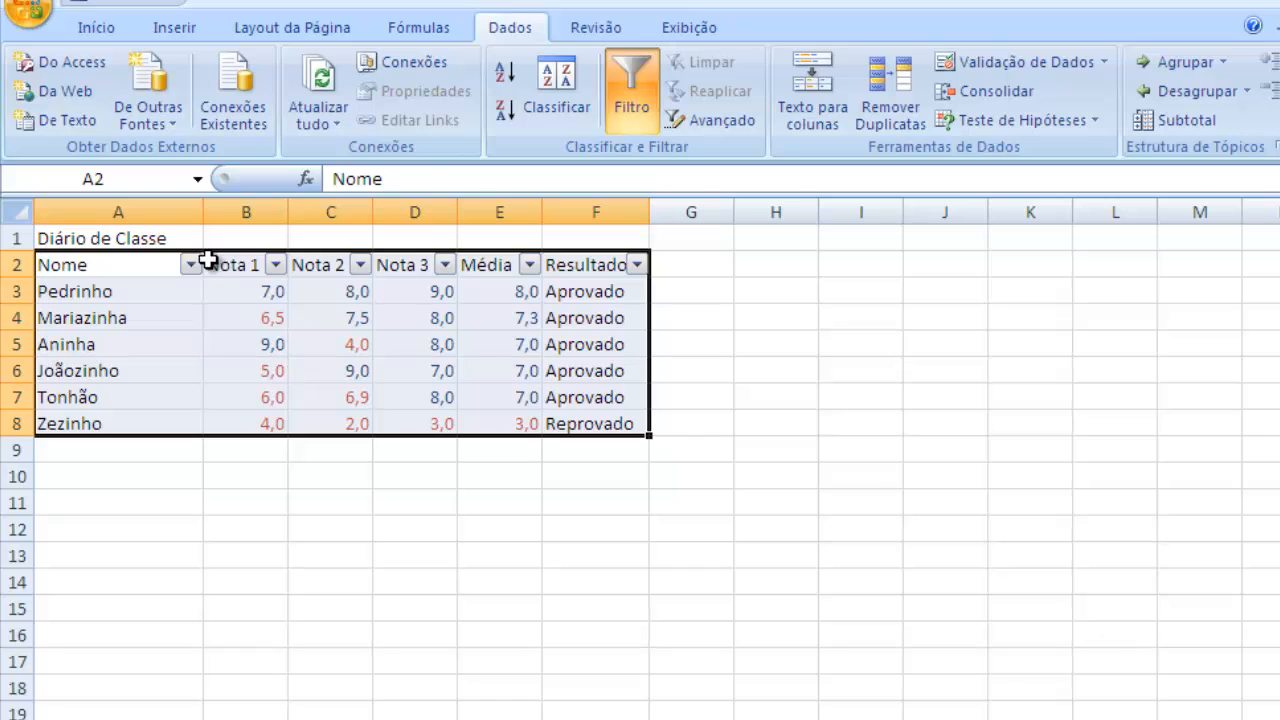
# Use Localizar to find the name of the student in cell A6, and close the search dialog
pyautogui.click(112, 28)
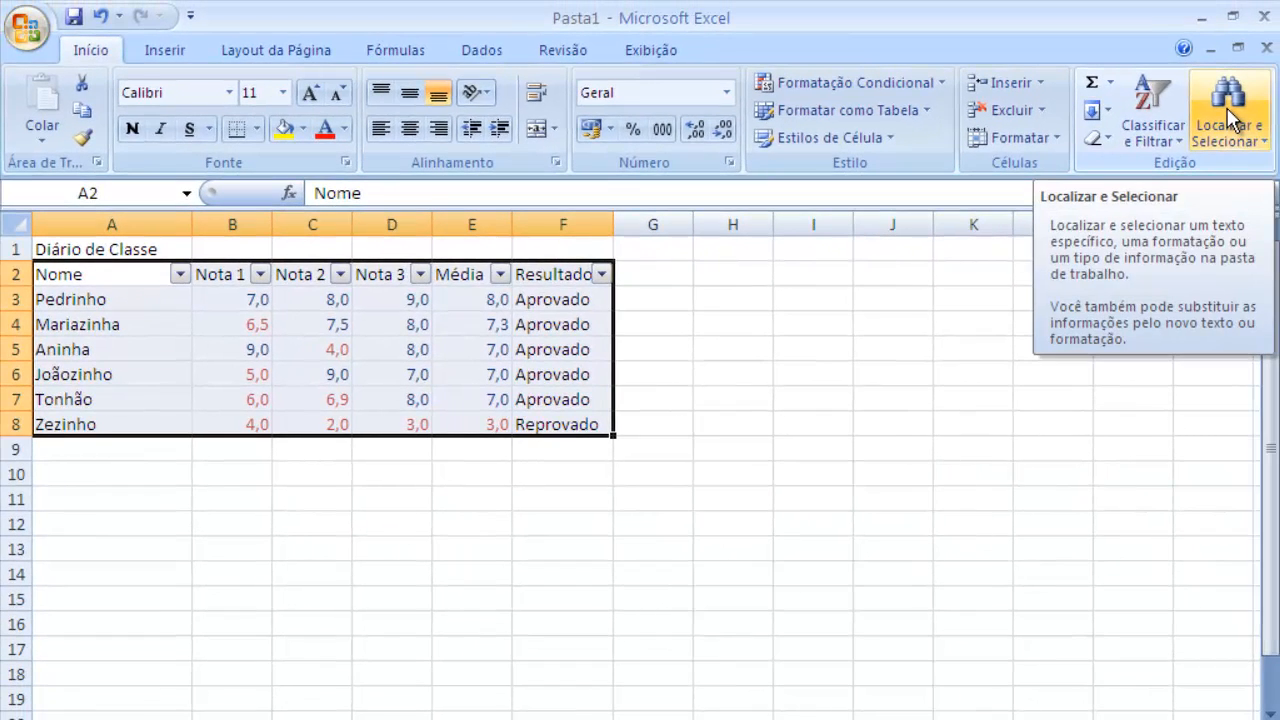
pyautogui.click(1228, 110)
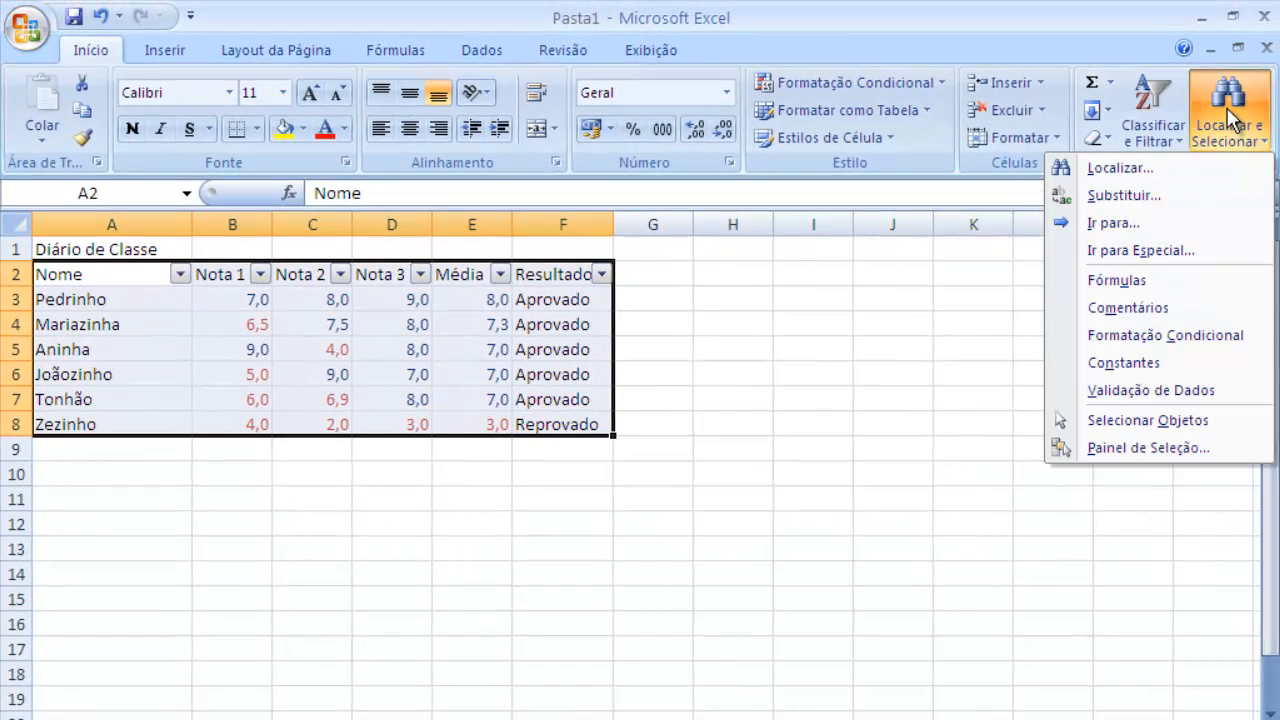
pyautogui.click(1125, 168)
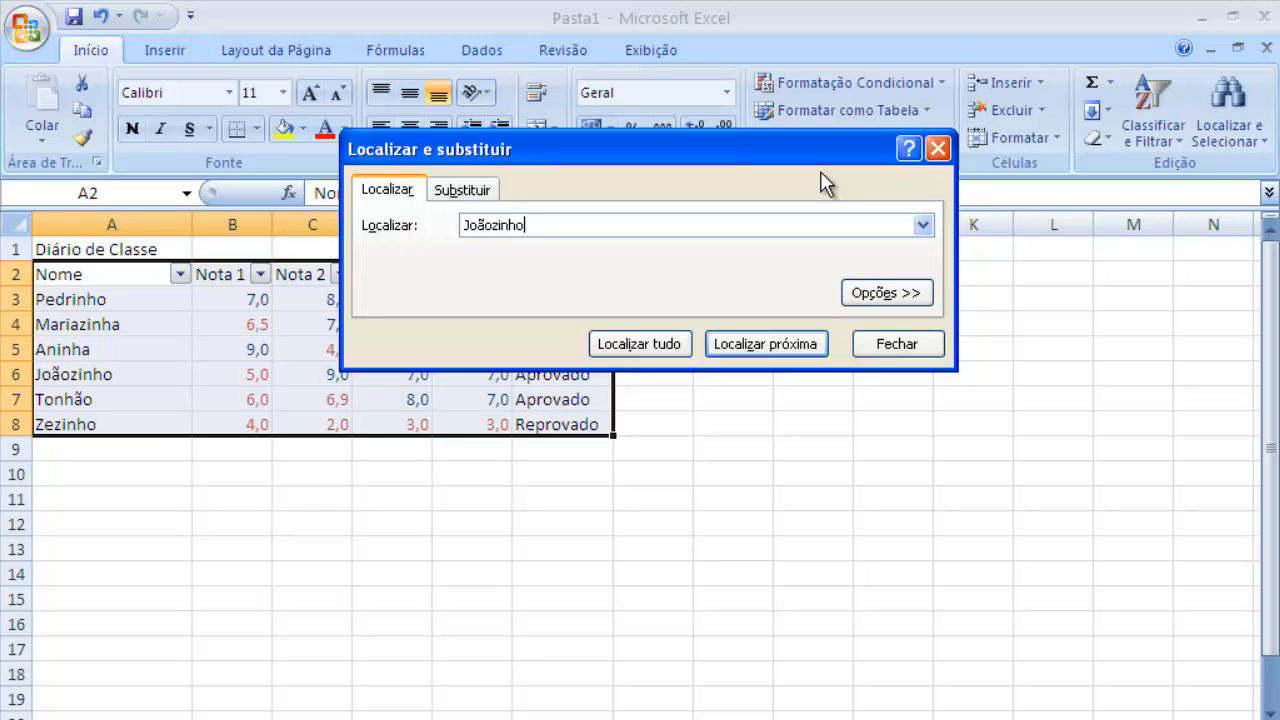
pyautogui.write('Joãozinho')
pyautogui.press('Return')
pyautogui.press('Escape')
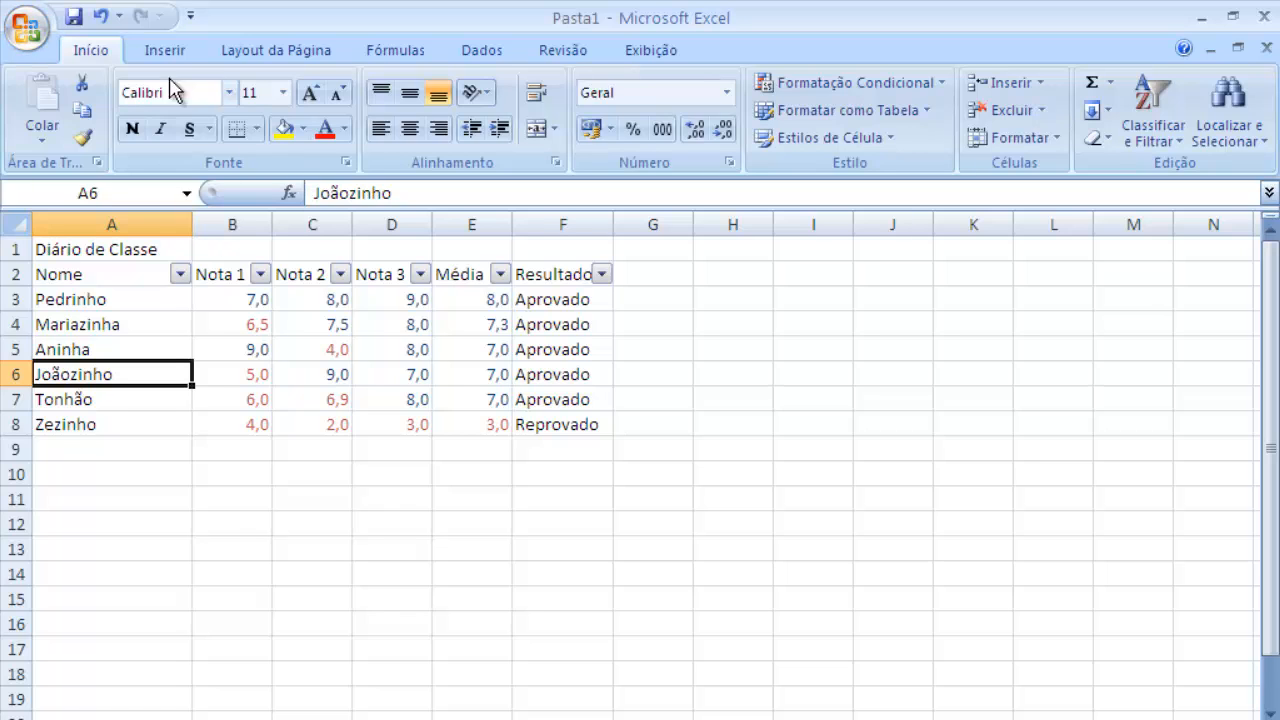
pyautogui.click(160, 52)
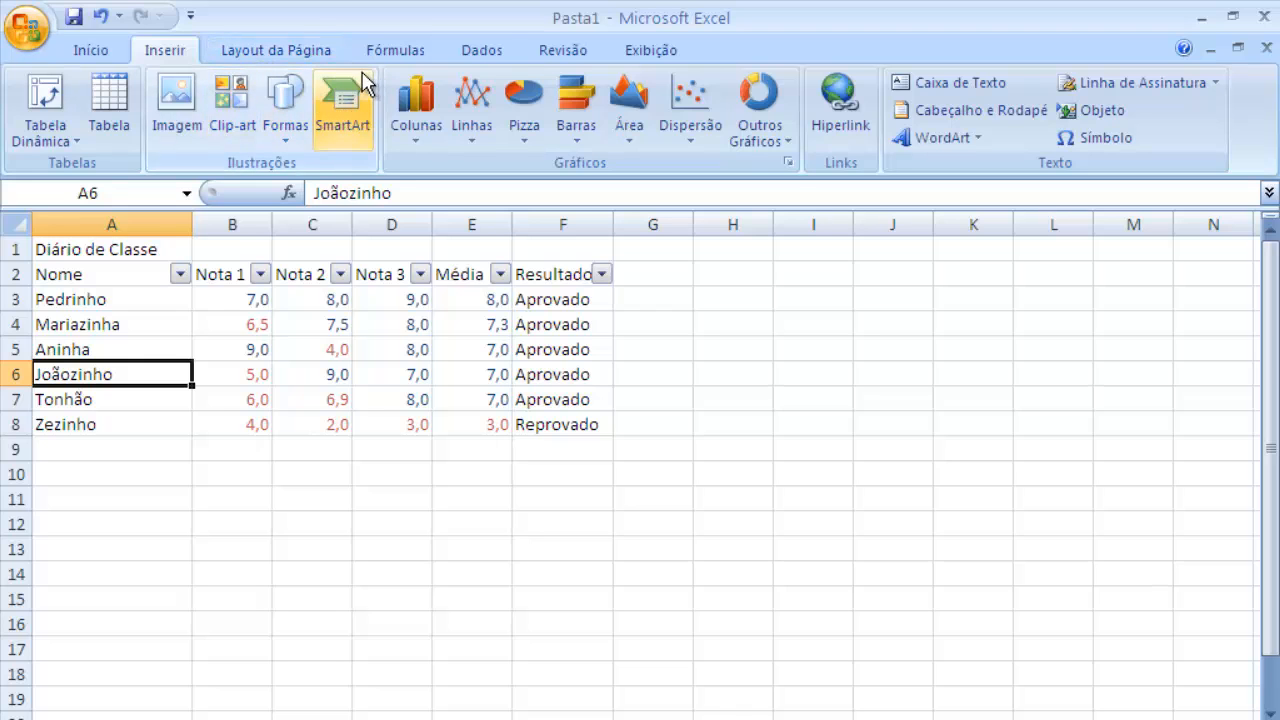
pyautogui.click(262, 52)
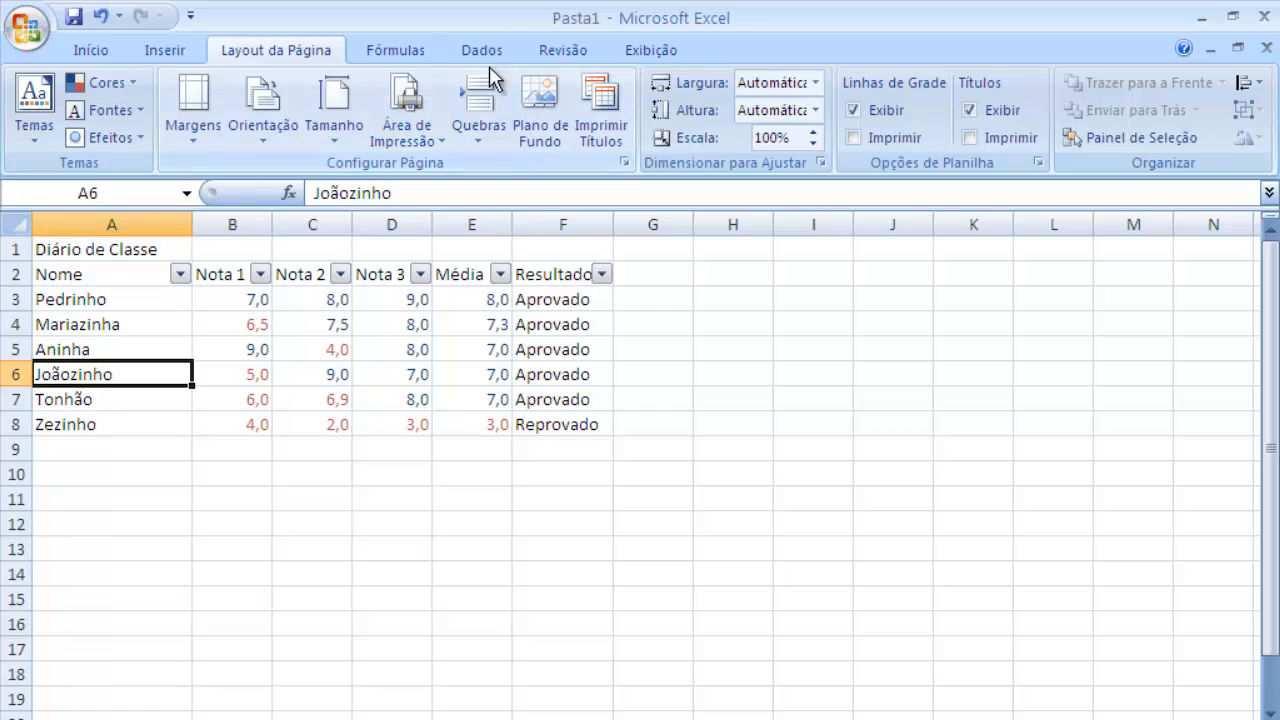
# Examine the recently used functions and the Todas category in the Inserir Função dialog
pyautogui.click(396, 50)
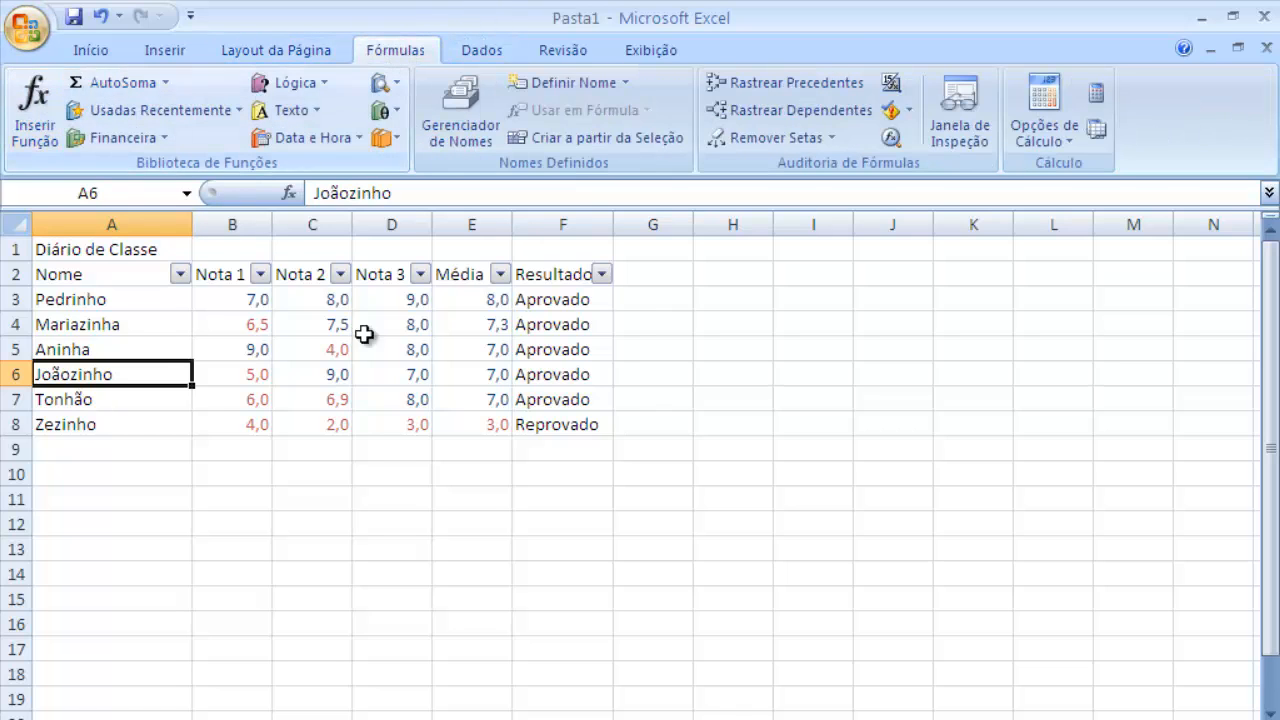
pyautogui.click(44, 112)
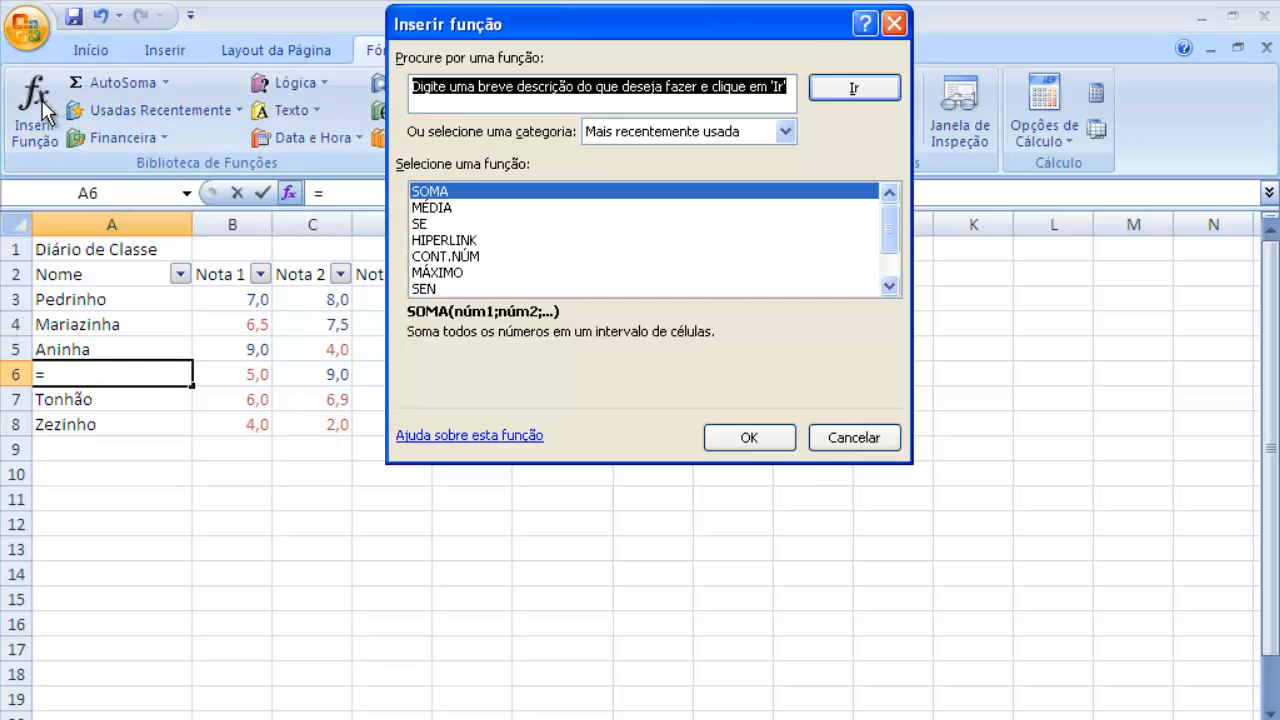
pyautogui.scroll(-1, 606, 257)
pyautogui.click(700, 140)
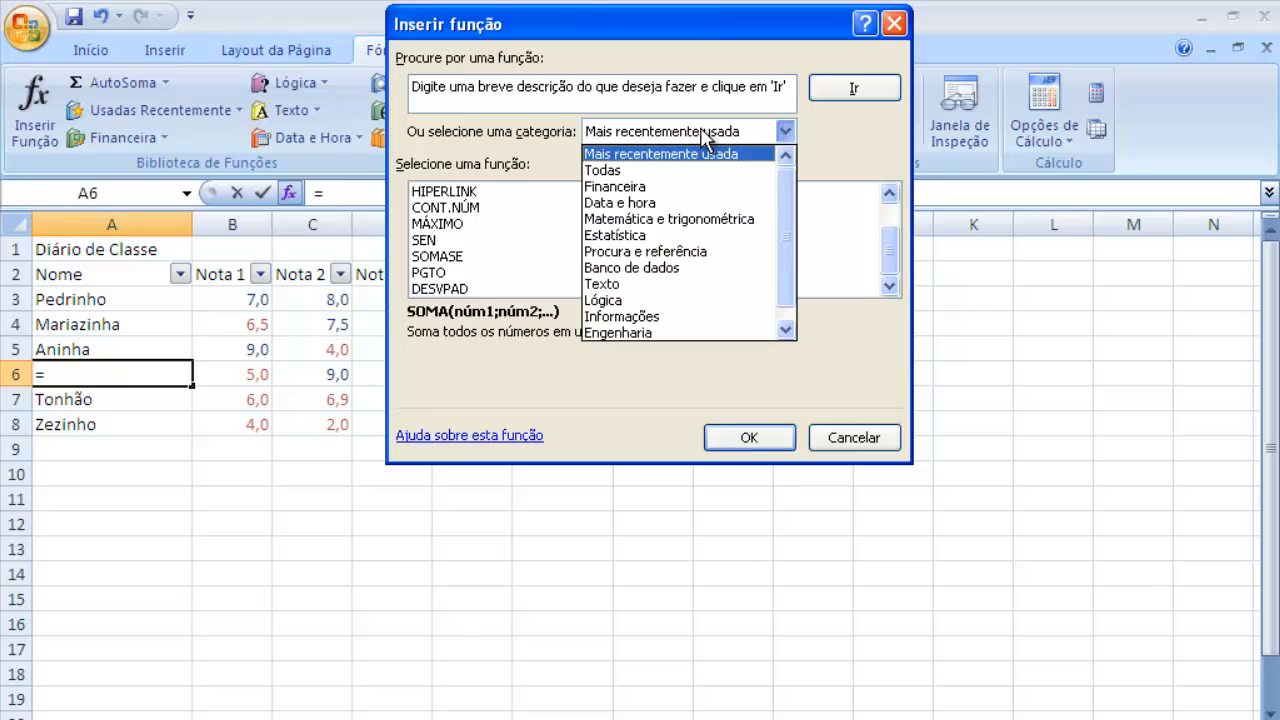
pyautogui.click(650, 169)
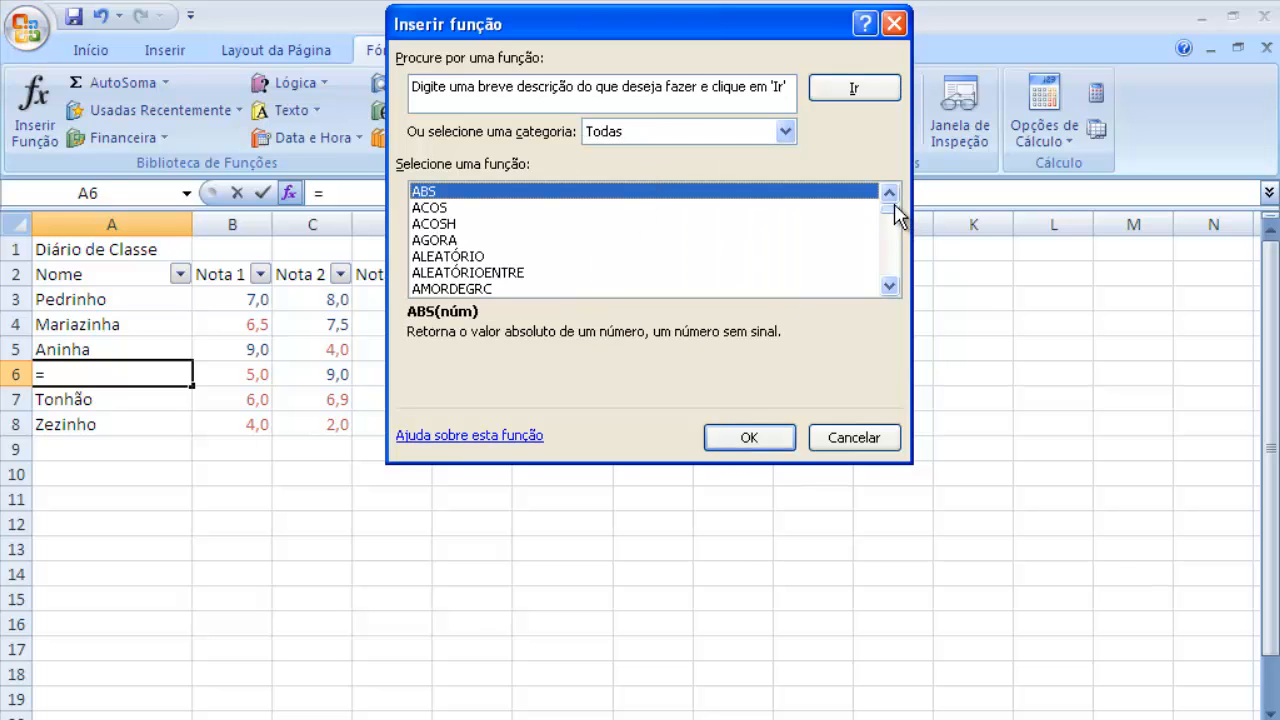
pyautogui.moveTo(889, 211); pyautogui.dragTo(829, 186)
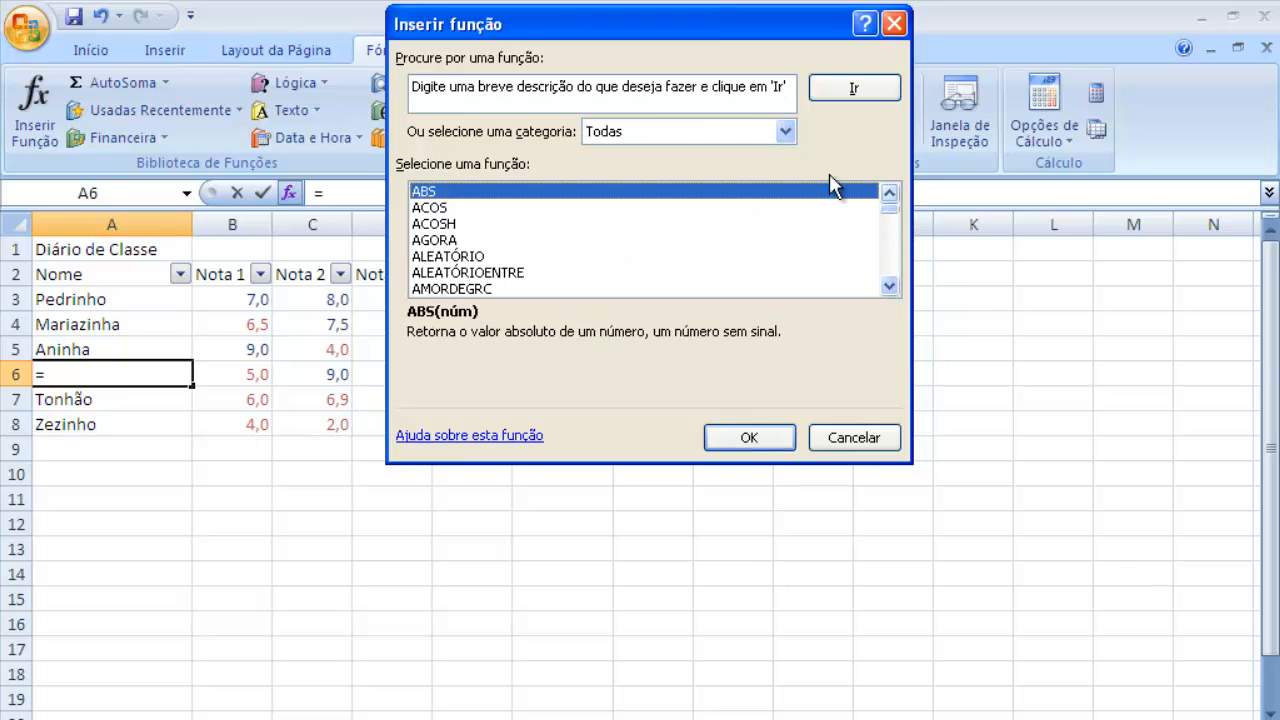
# Examine the functions in the Financeira and Estatística categories, and leave Inserir Função without inserting anything
pyautogui.click(786, 131)
pyautogui.click(643, 189)
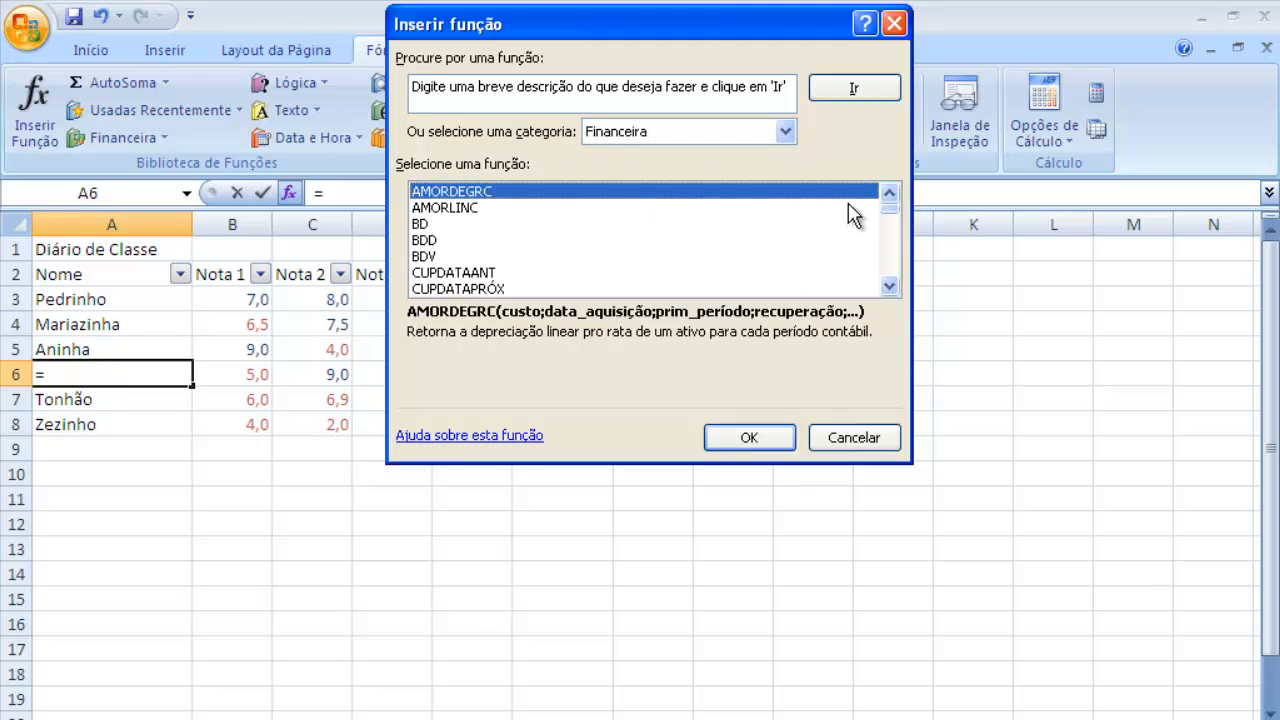
pyautogui.moveTo(886, 220)
pyautogui.mouseDown()
pyautogui.moveTo(893, 290)
pyautogui.moveTo(889, 189)
pyautogui.moveTo(889, 220)
pyautogui.mouseUp()
pyautogui.click(466, 210)
pyautogui.click(466, 272)
pyautogui.click(786, 131)
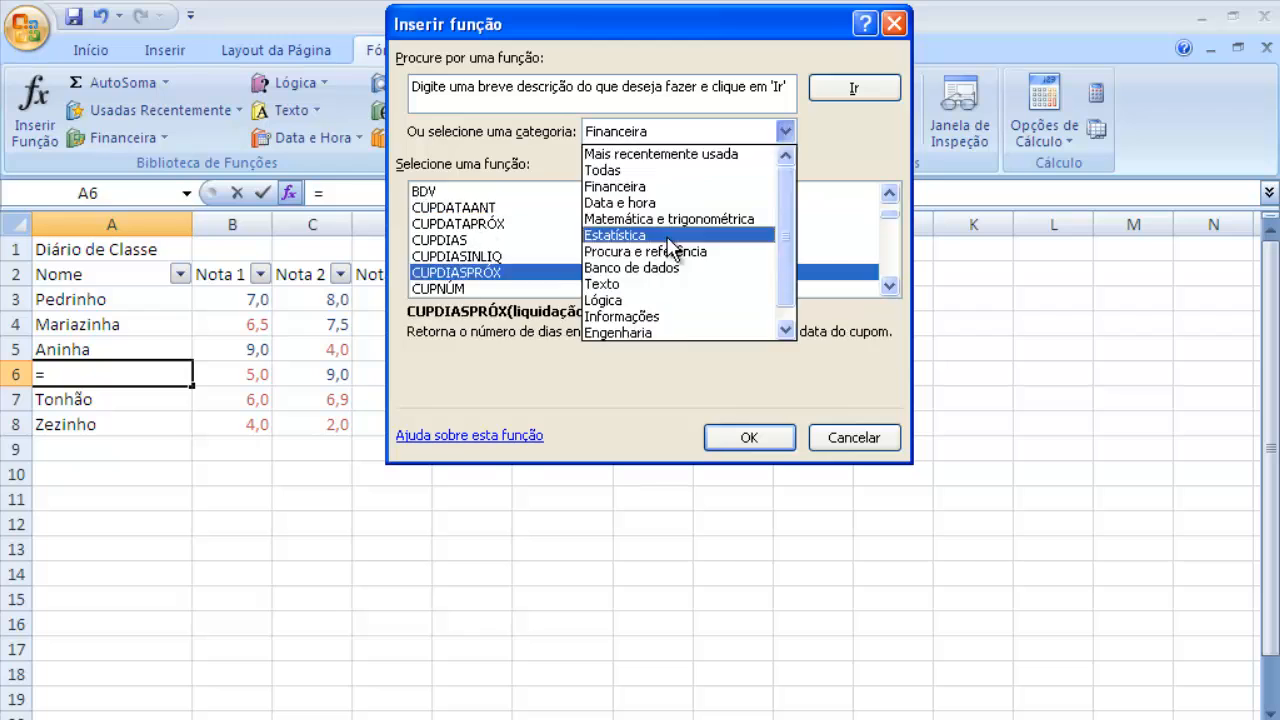
pyautogui.click(668, 237)
pyautogui.click(646, 138)
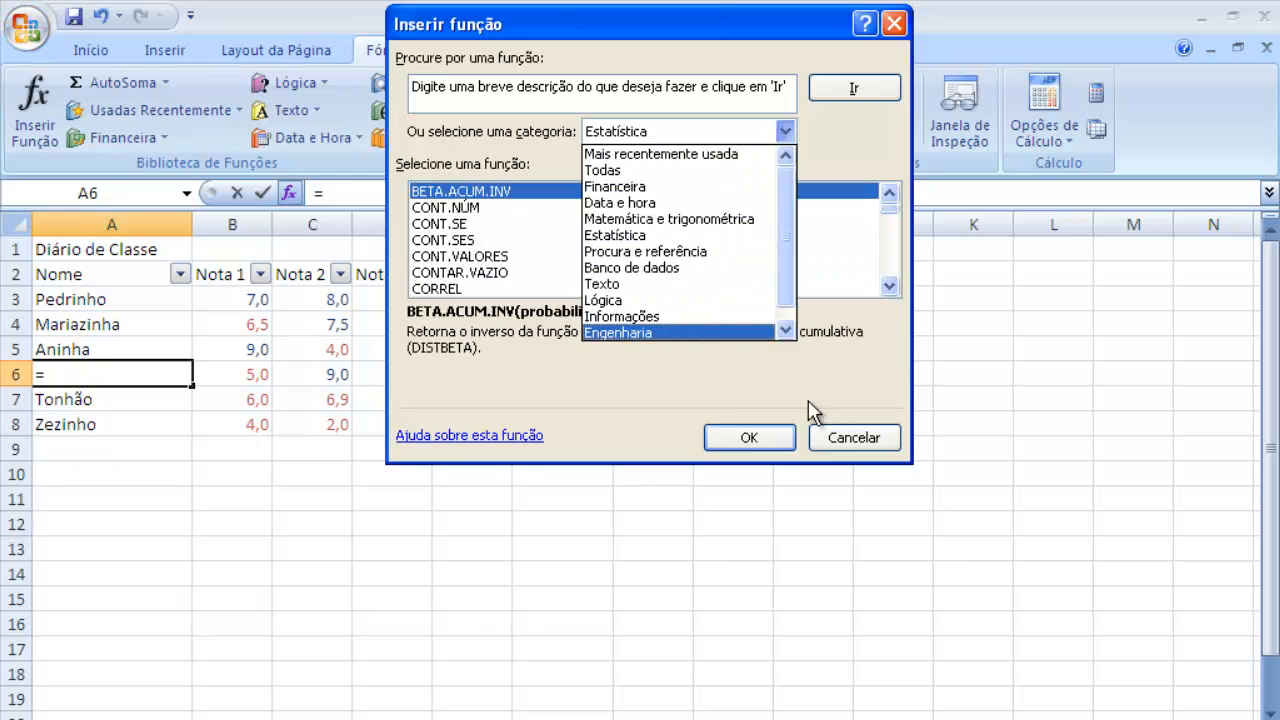
pyautogui.click(870, 438)
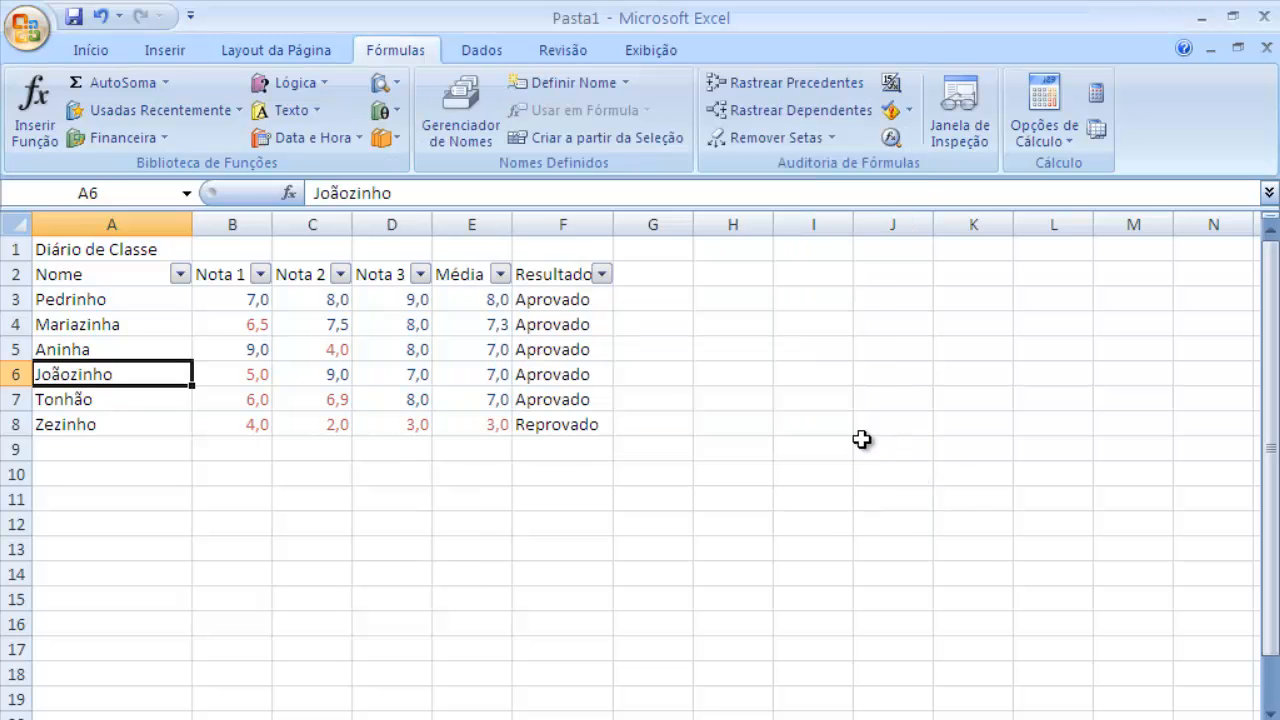
pyautogui.click(500, 50)
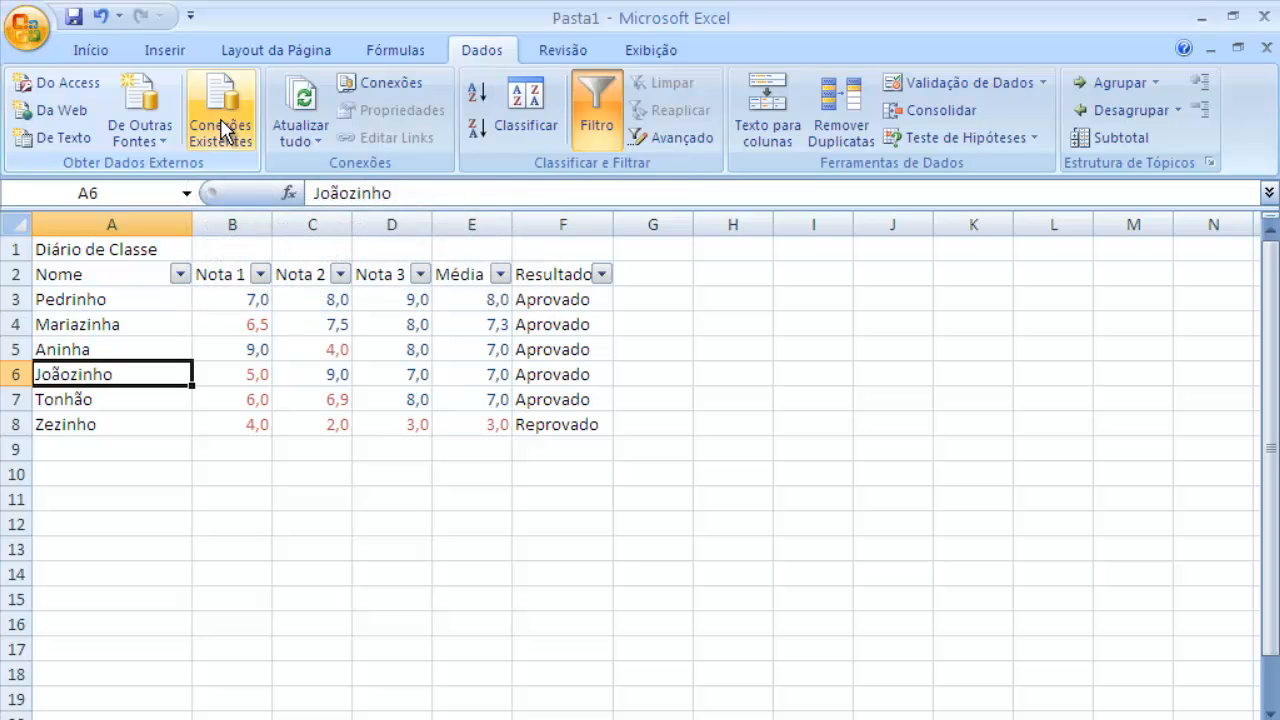
pyautogui.click(558, 51)
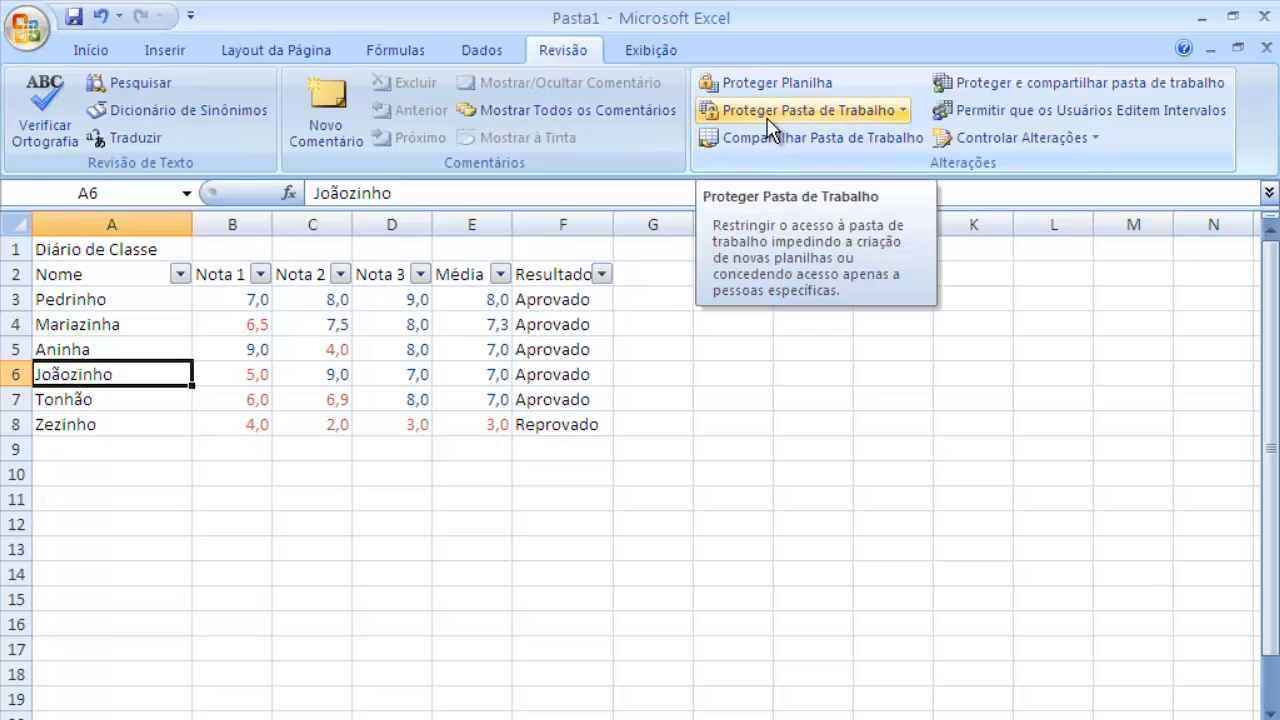
pyautogui.click(650, 50)
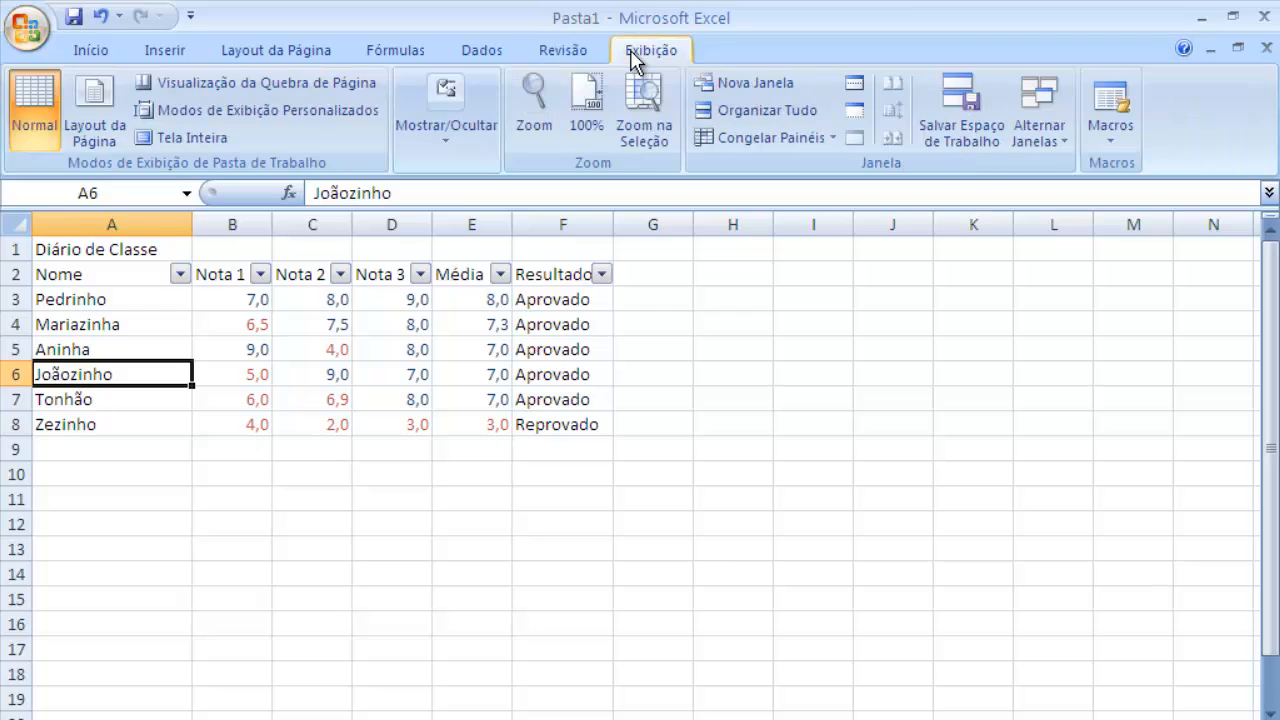
pyautogui.click(96, 52)
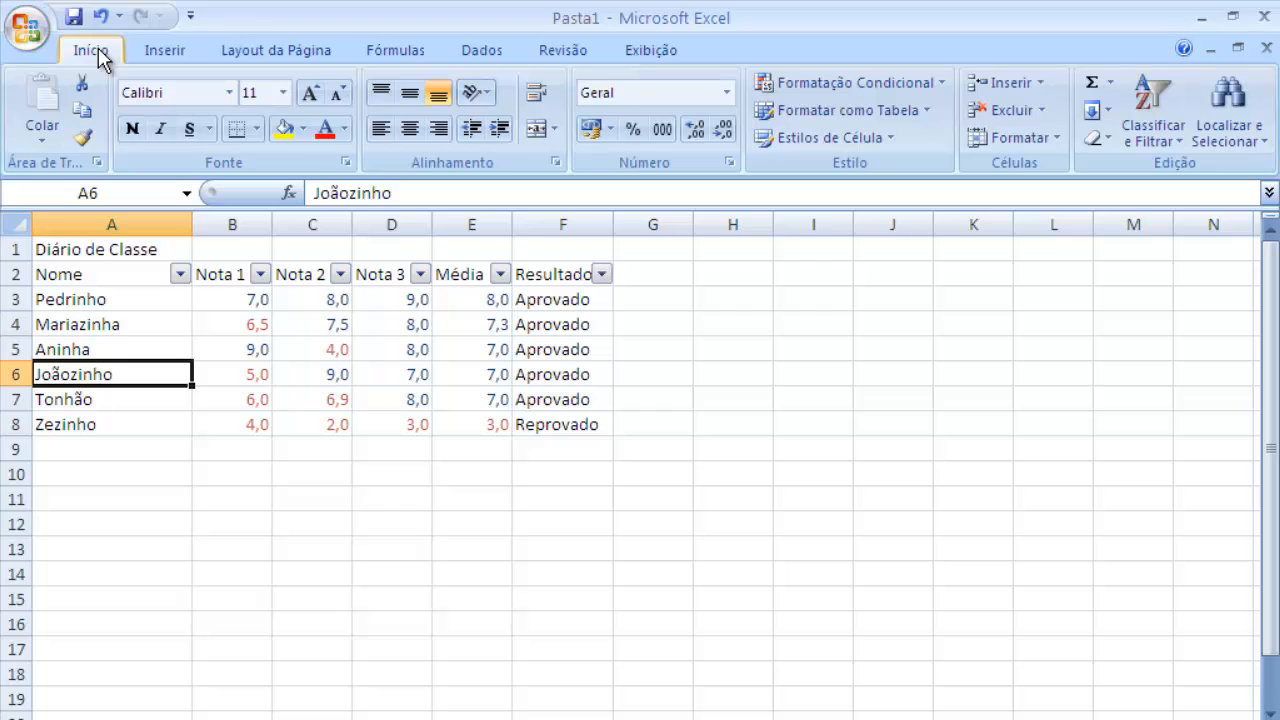
# Examine the Proteger Planilha password and user permission options, and leave the dialog without protecting the sheet
pyautogui.click(575, 54)
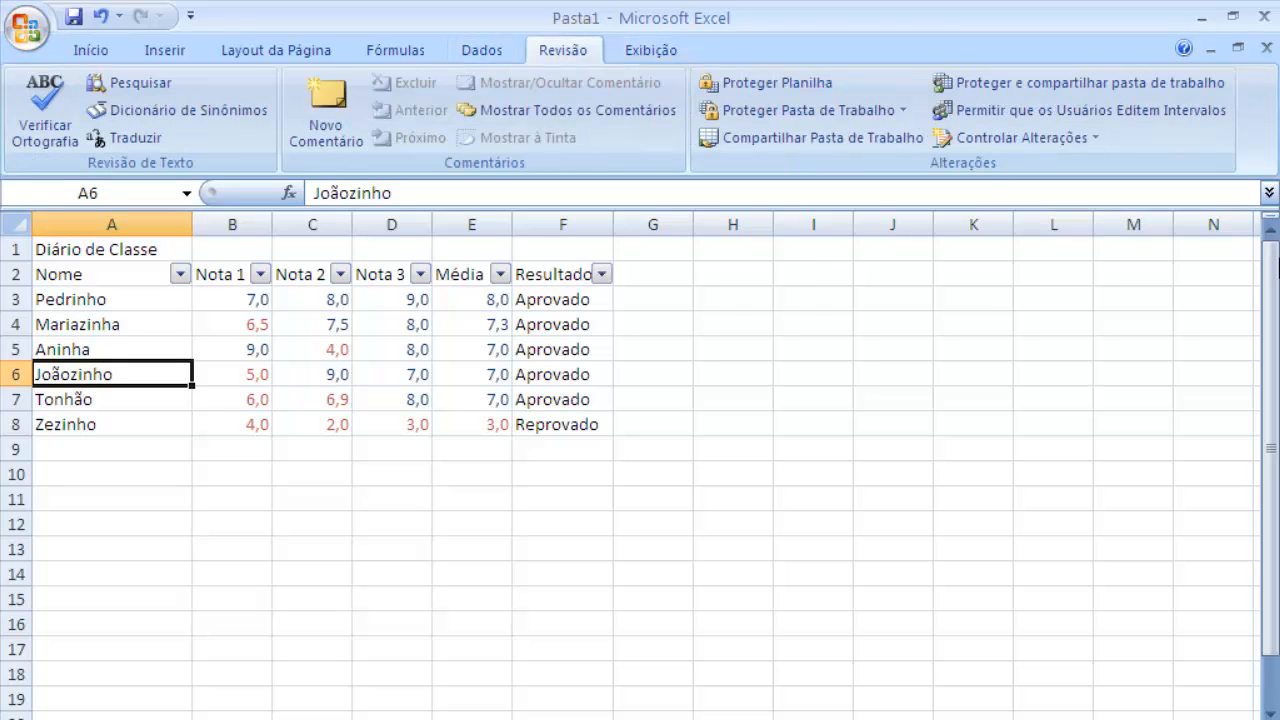
pyautogui.click(773, 84)
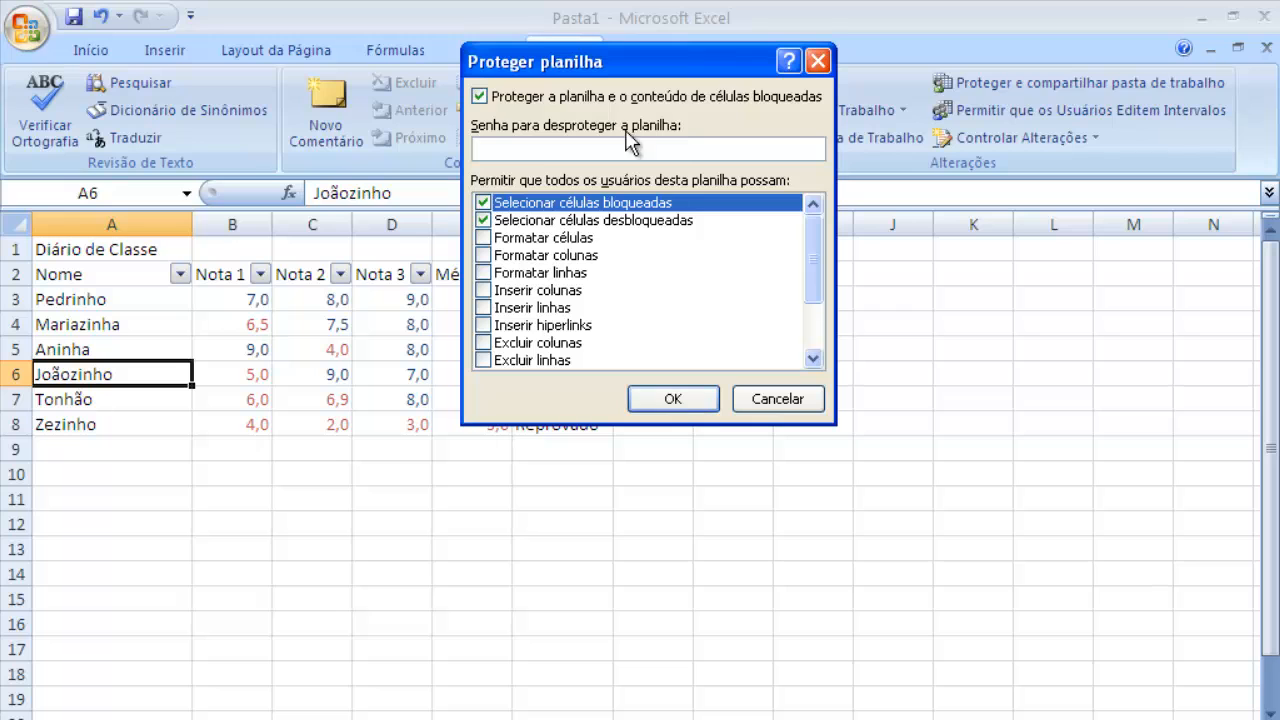
pyautogui.click(777, 399)
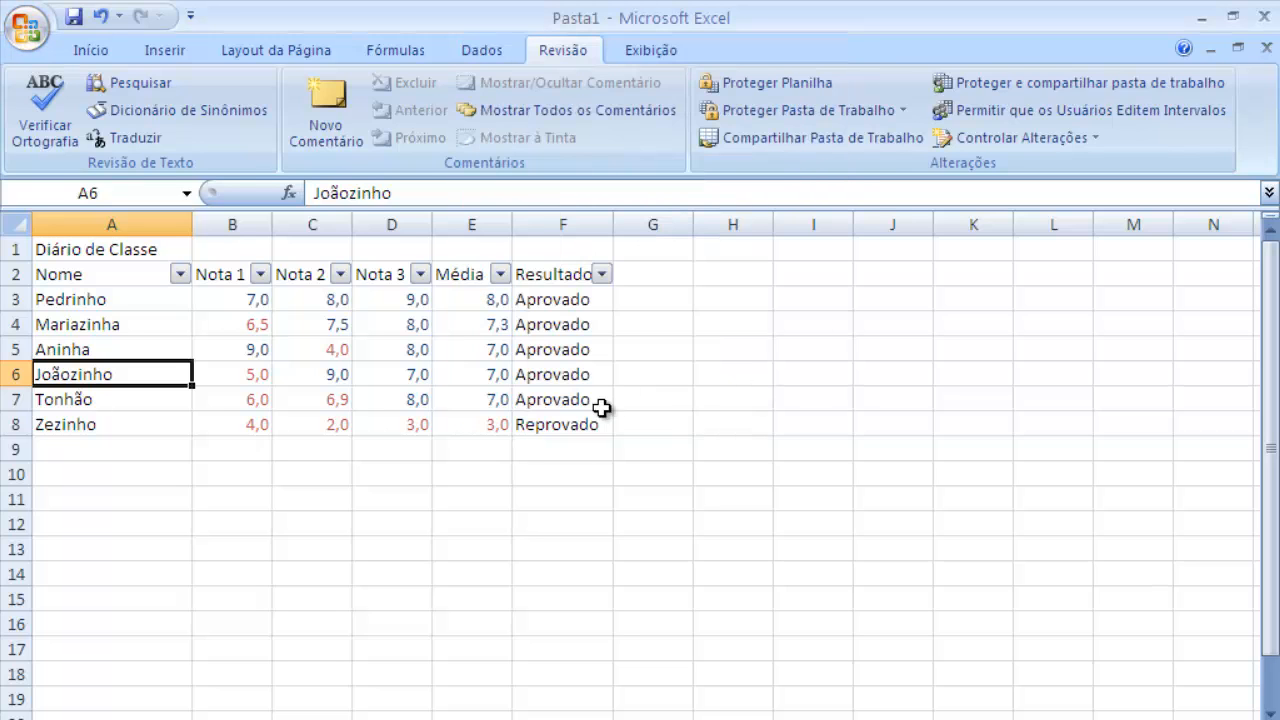
# Examine the Preparar options for distributing the workbook and the Enviar options for sending it, without applying any
pyautogui.click(27, 27)
pyautogui.moveTo(90, 360)
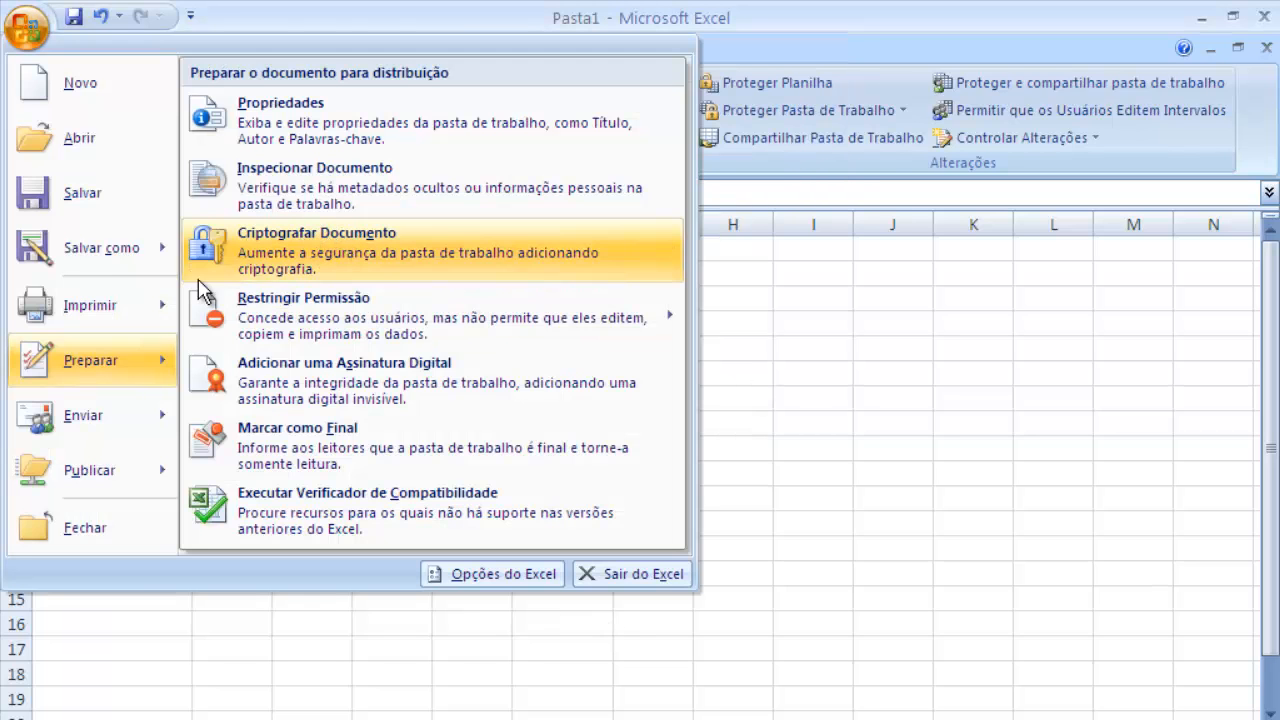
pyautogui.moveTo(125, 410)
pyautogui.click(900, 381)
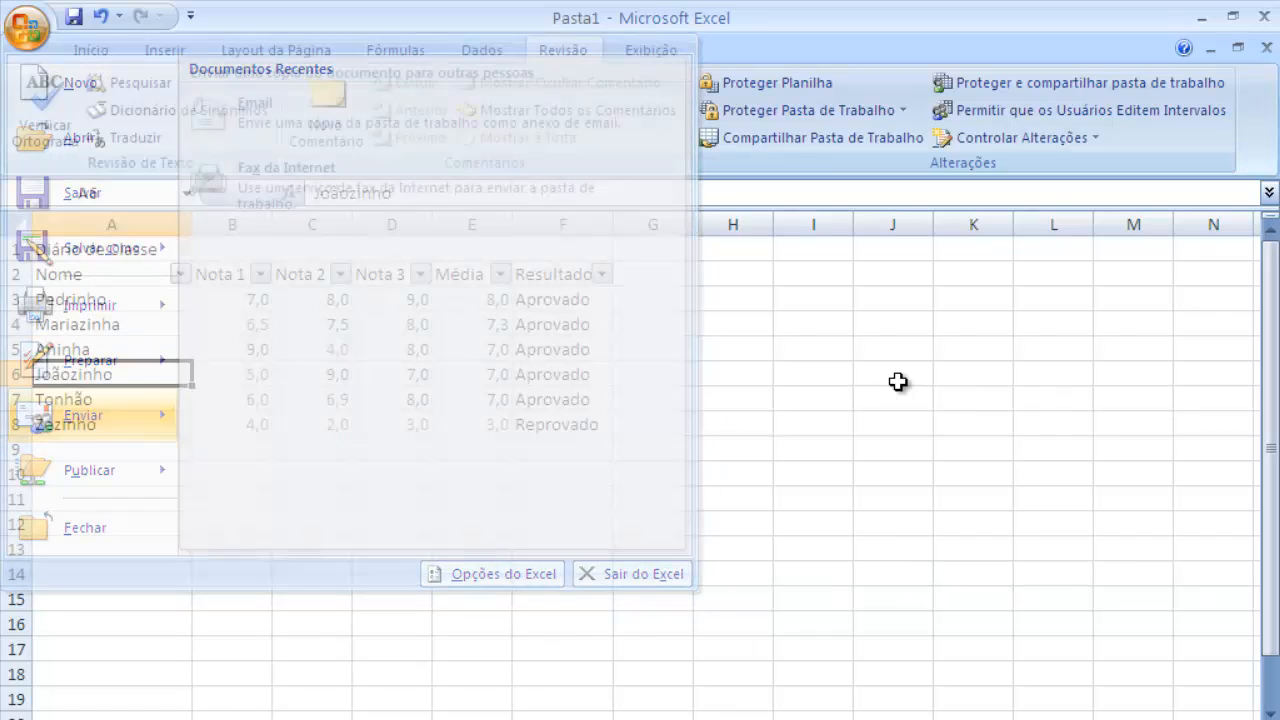